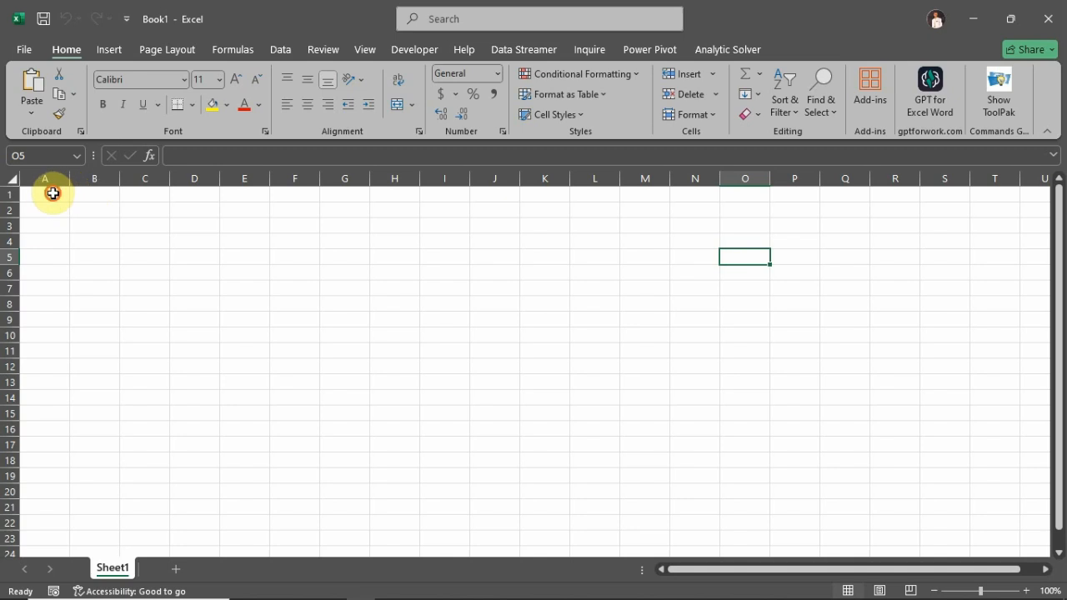
Enter the column header s/n in cell A1.
{"action": "left_click", "coordinate": [52, 193]}
{"action": "double_click", "coordinate": [53, 194]}
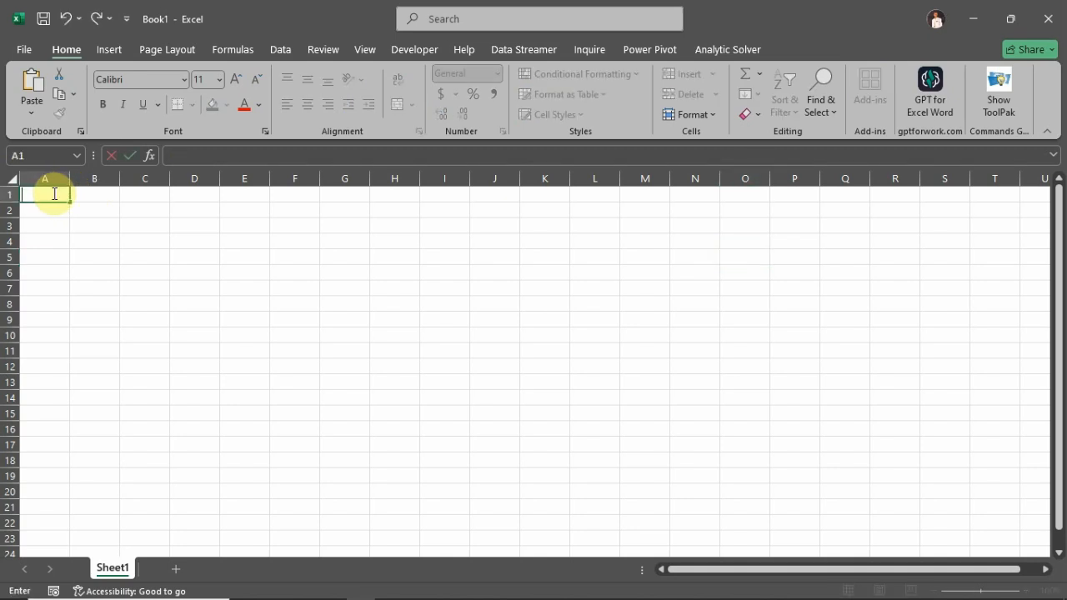
{"action": "type", "text": "s/n"}
{"action": "key", "text": "Tab"}
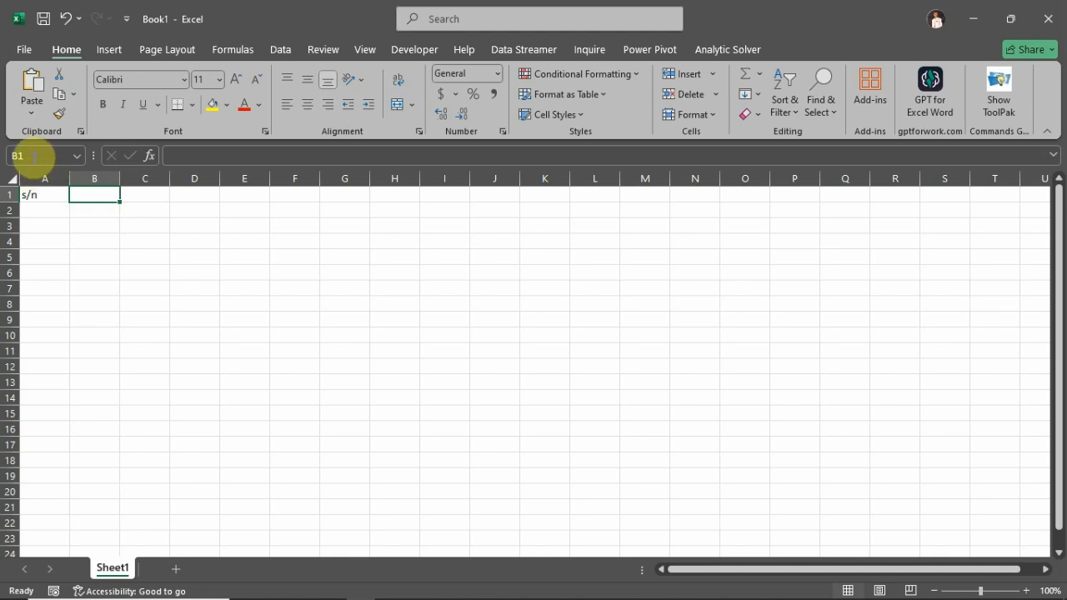
{"action": "left_click", "coordinate": [148, 194]}
{"action": "left_click", "coordinate": [148, 210]}
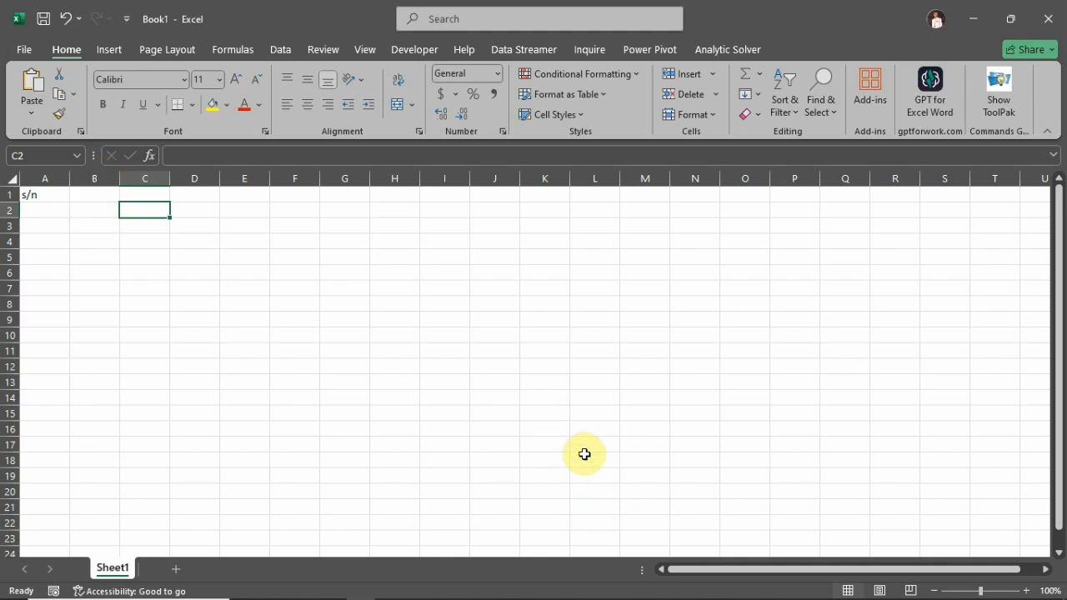
Enter the column headers Item, Region and Unit Sold in cells B1 to D1.
{"action": "left_click", "coordinate": [99, 198]}
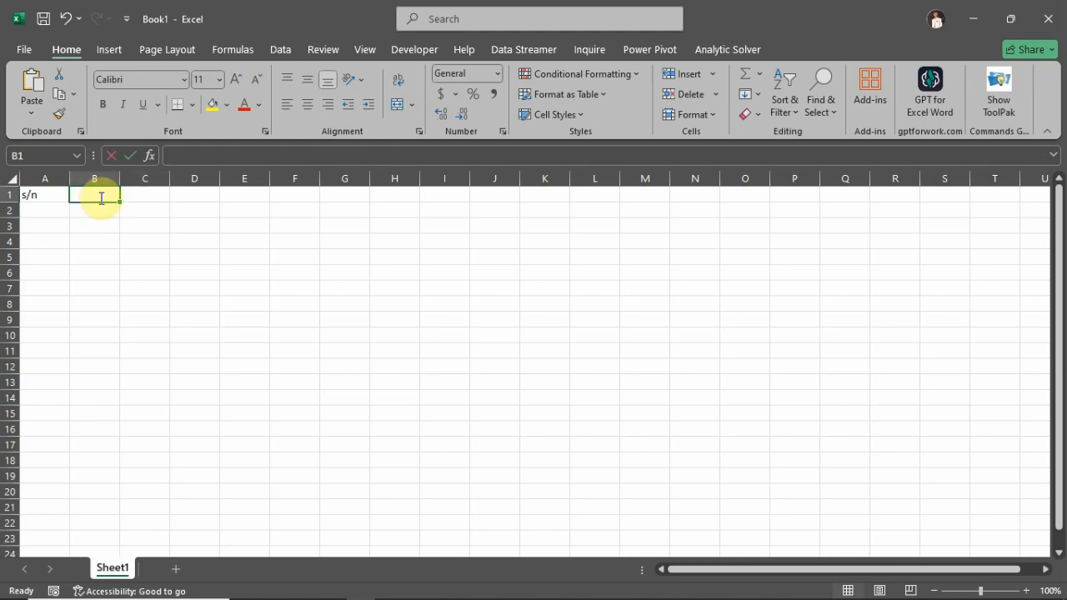
{"action": "type", "text": "Item"}
{"action": "key", "text": "Tab"}
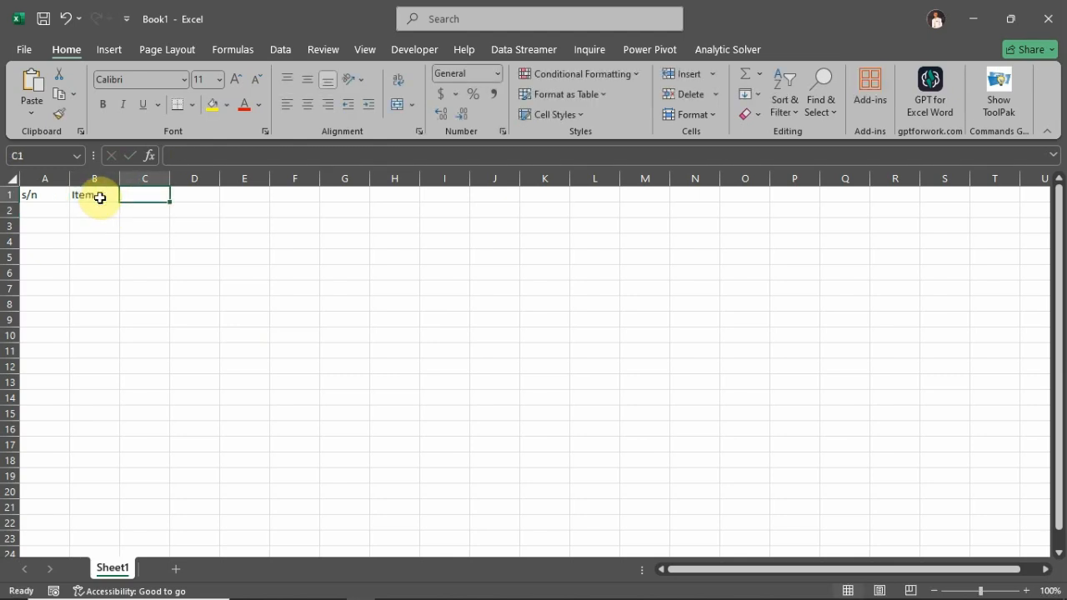
{"action": "type", "text": "Region"}
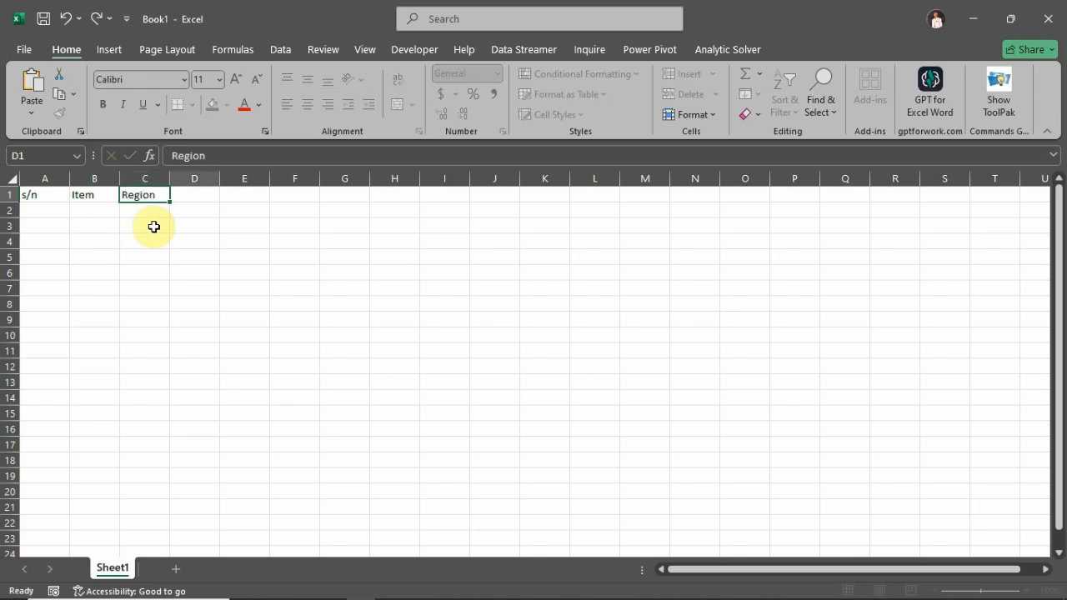
{"action": "key", "text": "Tab"}
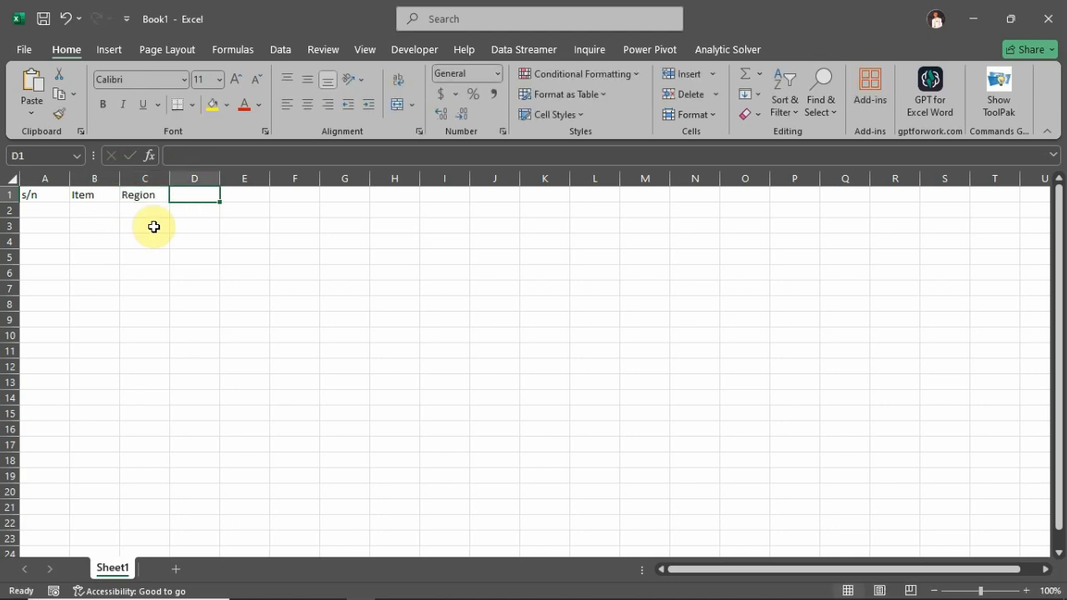
{"action": "type", "text": "Unit Sold"}
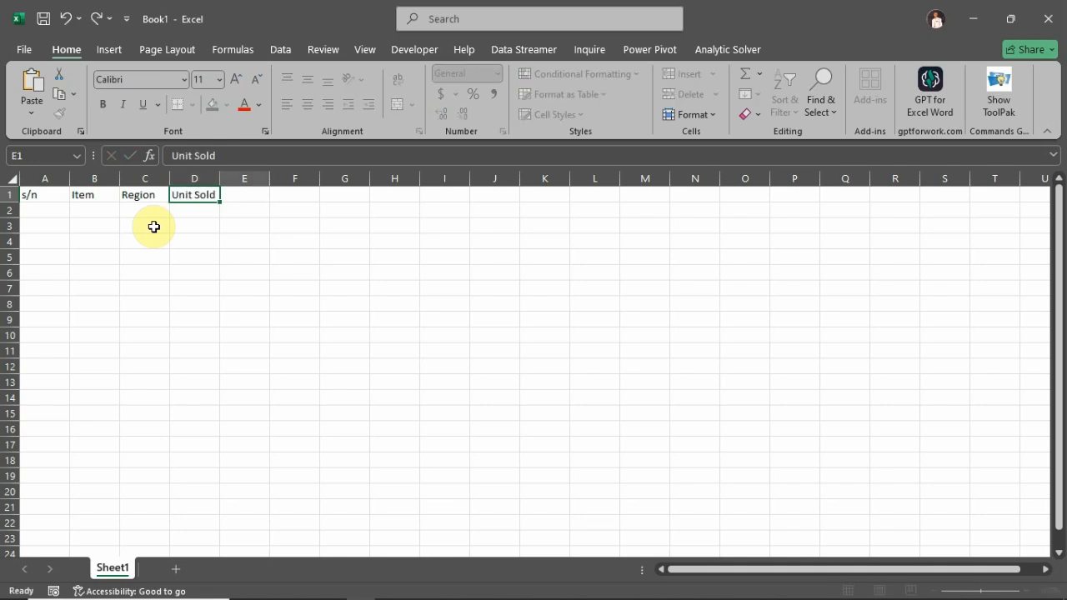
{"action": "key", "text": "Tab"}
Enter Cost Price as the header in cell E1 and reword it to Unit Price.
{"action": "type", "text": "Co"}
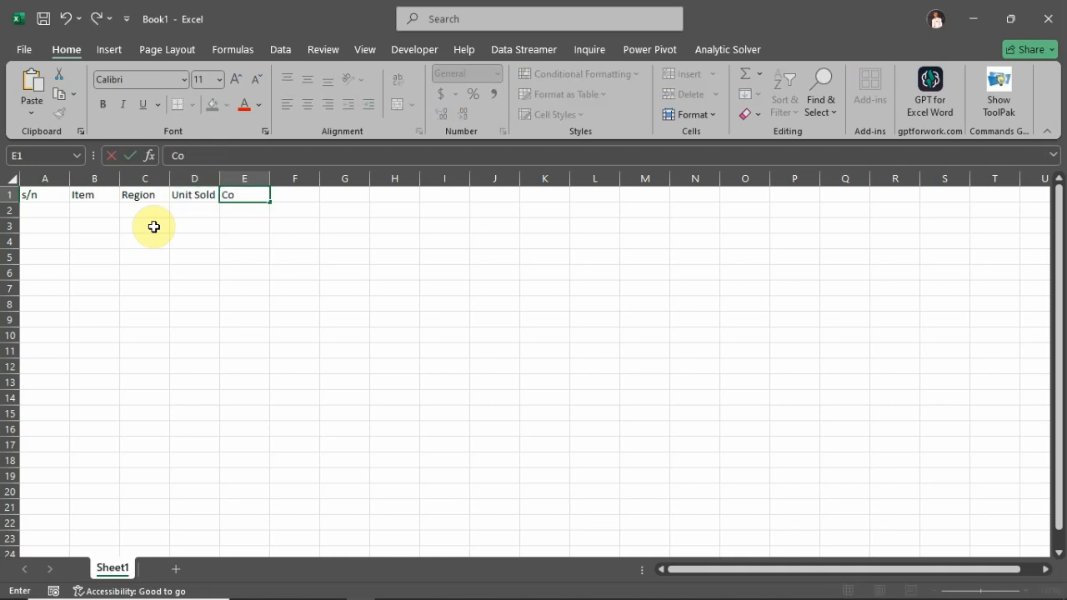
{"action": "type", "text": "st Price"}
{"action": "key", "text": "Tab"}
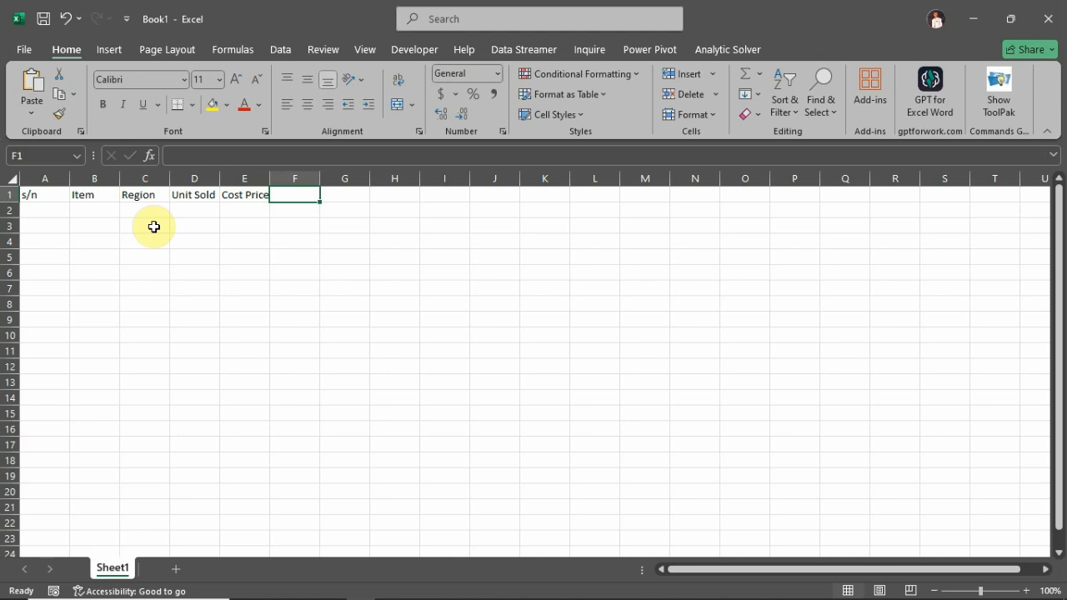
{"action": "double_click", "coordinate": [242, 196]}
{"action": "double_click", "coordinate": [242, 195]}
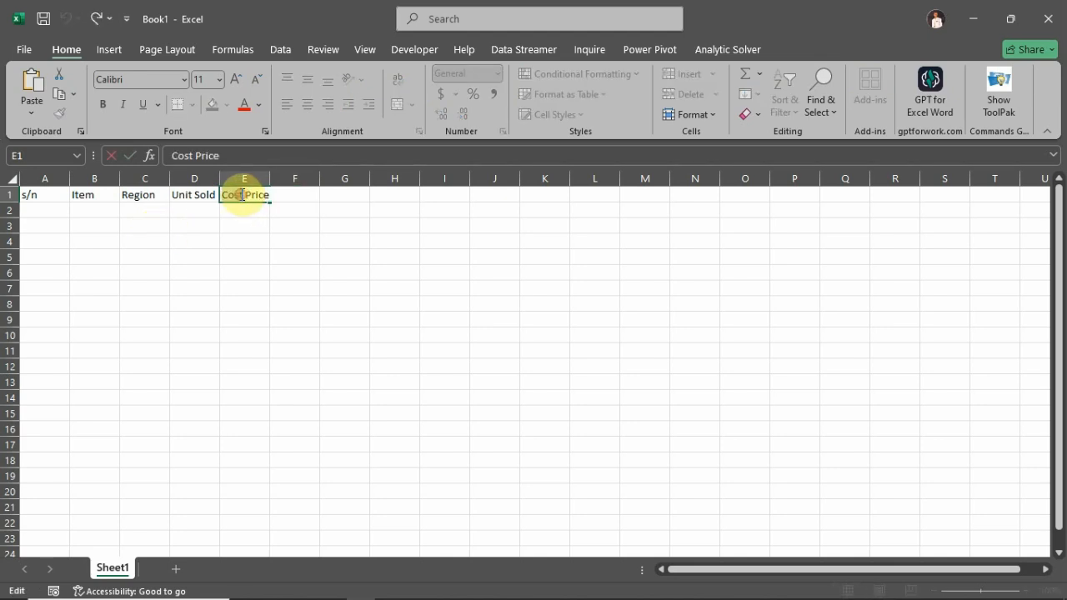
{"action": "type", "text": "Unit"}
{"action": "key", "text": "Tab"}
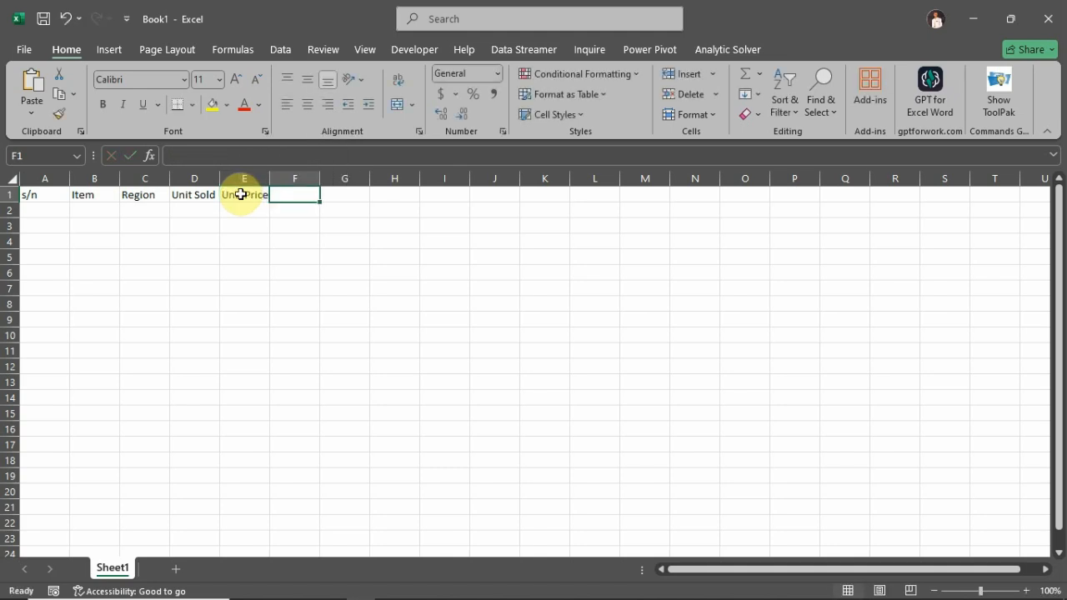
Enter the column headers Cost Price, Price, Discount, Selling Price and Profit in cells F1 to J1.
{"action": "type", "text": "Cost Price"}
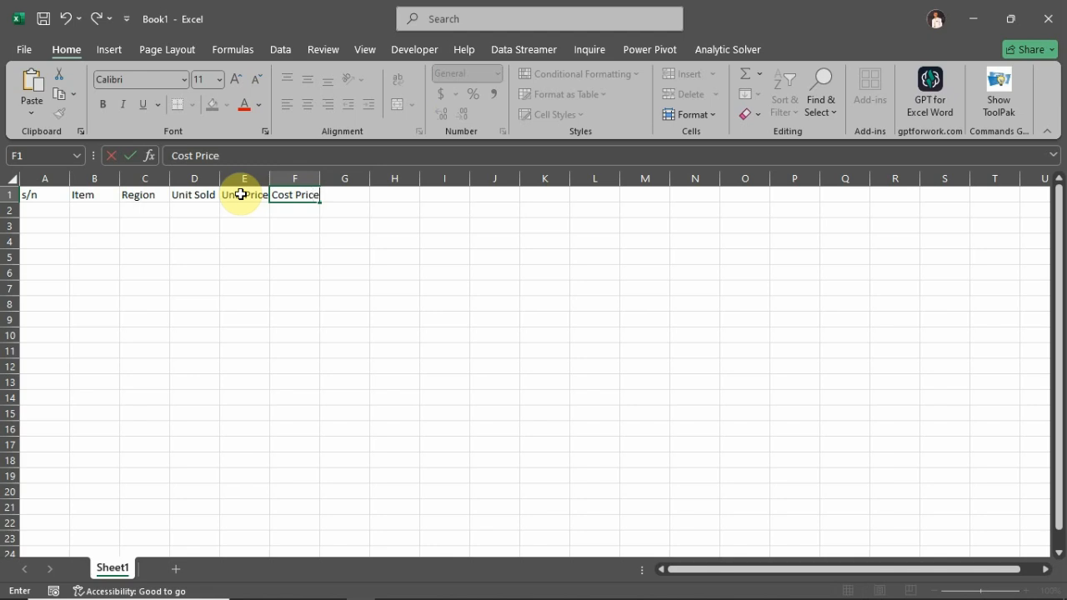
{"action": "key", "text": "Tab"}
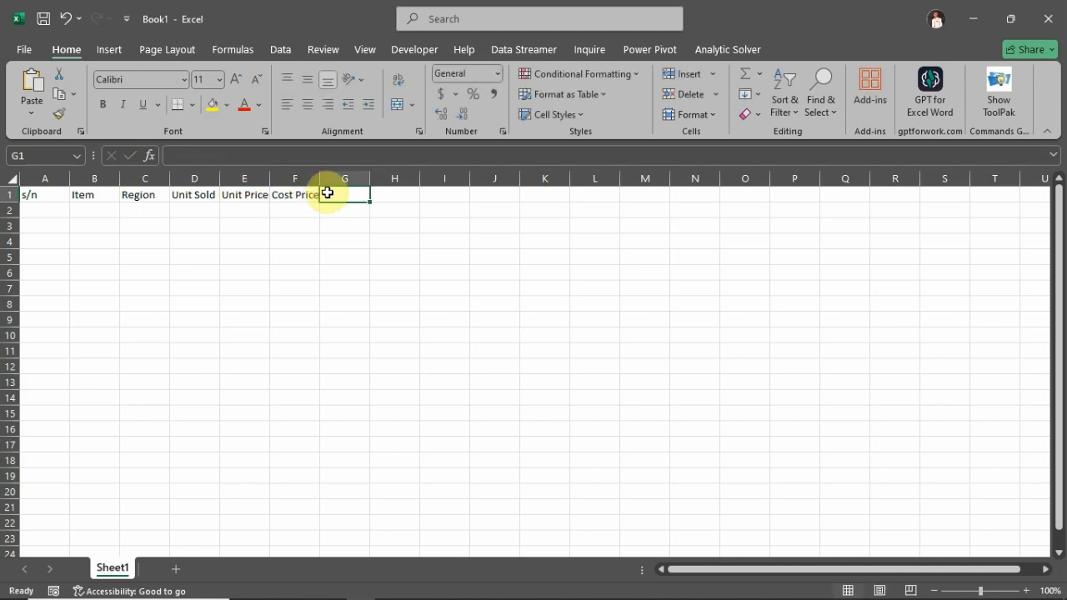
{"action": "type", "text": "Price"}
{"action": "key", "text": "Tab"}
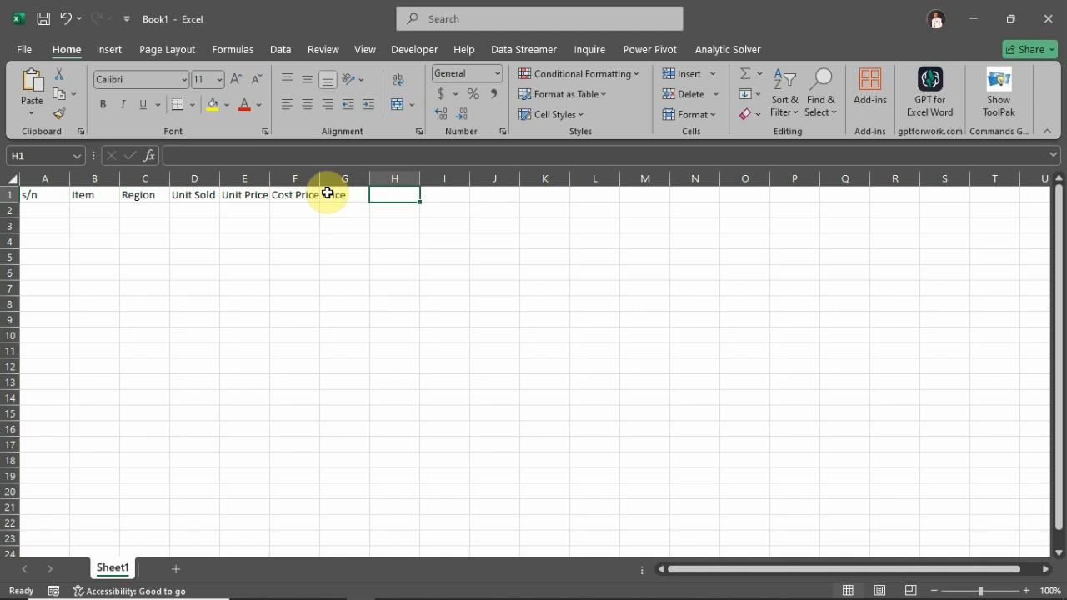
{"action": "type", "text": "Discount"}
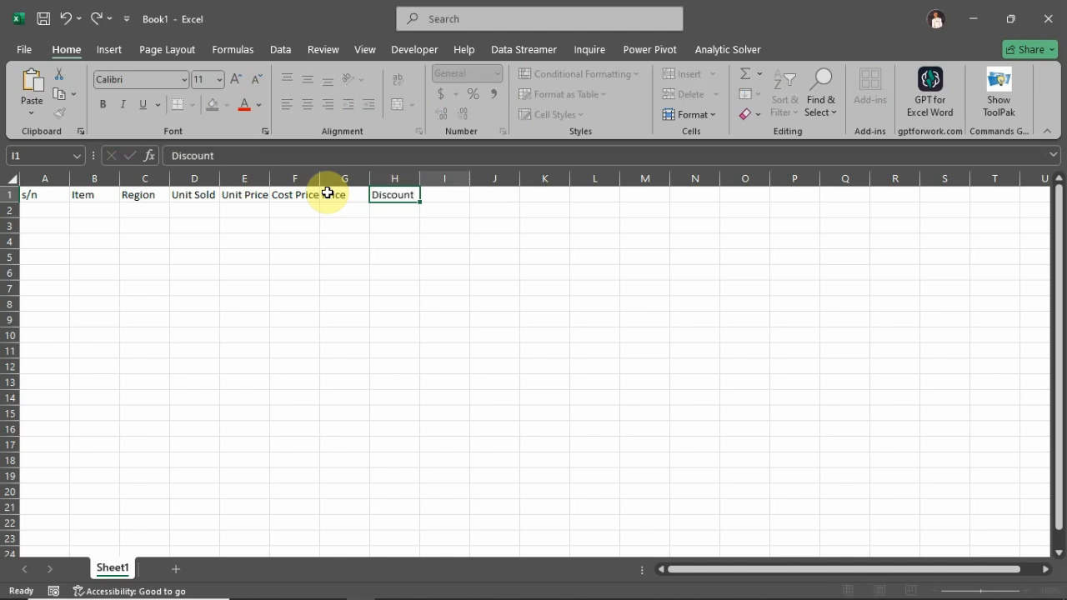
{"action": "key", "text": "Tab"}
{"action": "type", "text": "Sellin"}
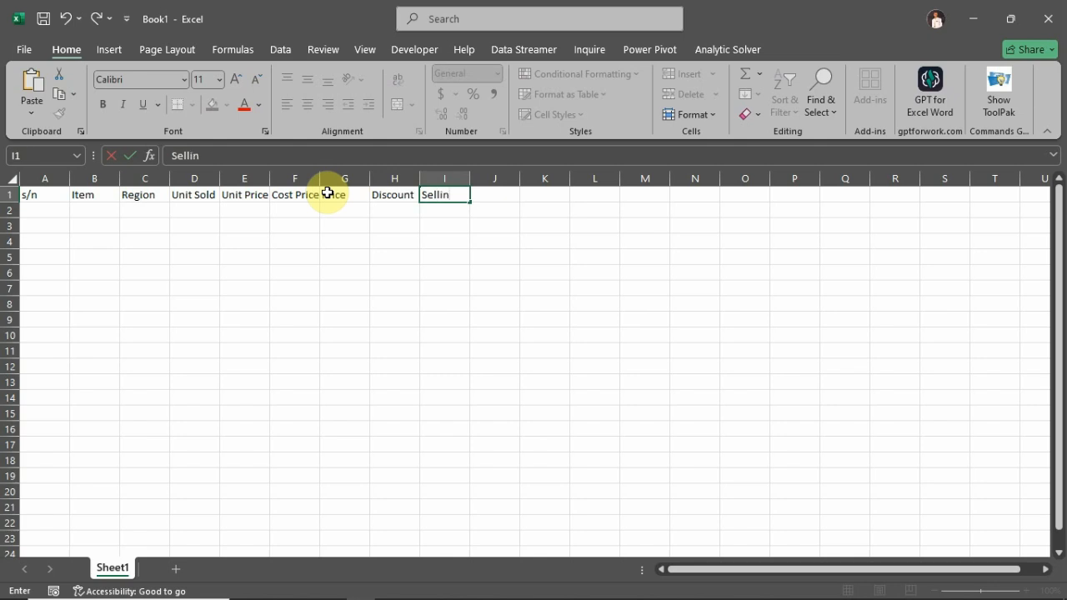
{"action": "type", "text": "g Price"}
{"action": "key", "text": "Tab"}
{"action": "type", "text": "Profit"}
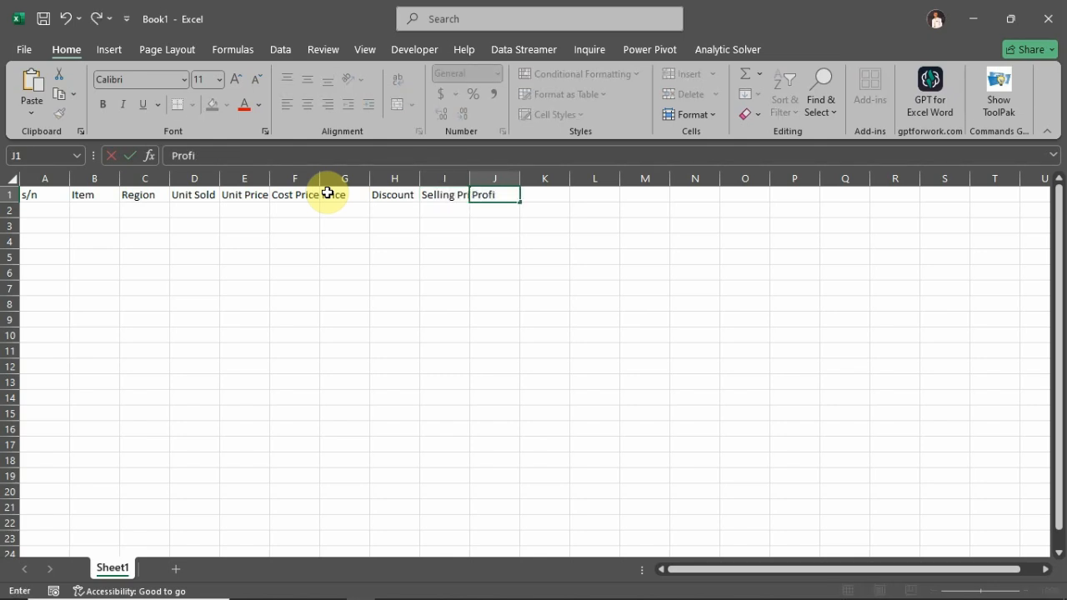
{"action": "key", "text": "Return"}
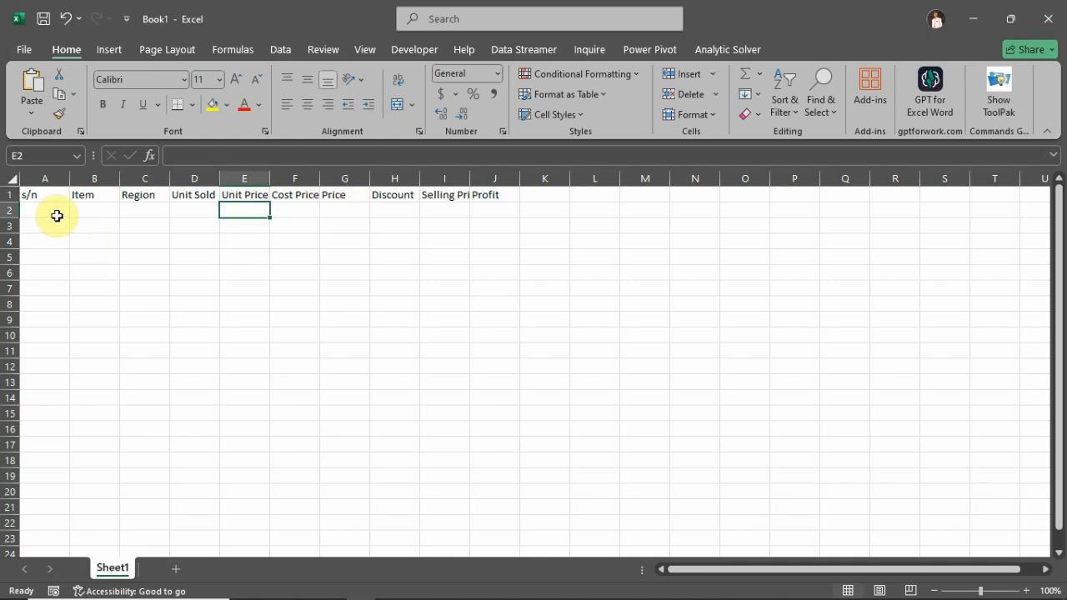
Enter 1 and 2 in cells A2 and A3 and extend the number series down column A to 30.
{"action": "left_click", "coordinate": [53, 212]}
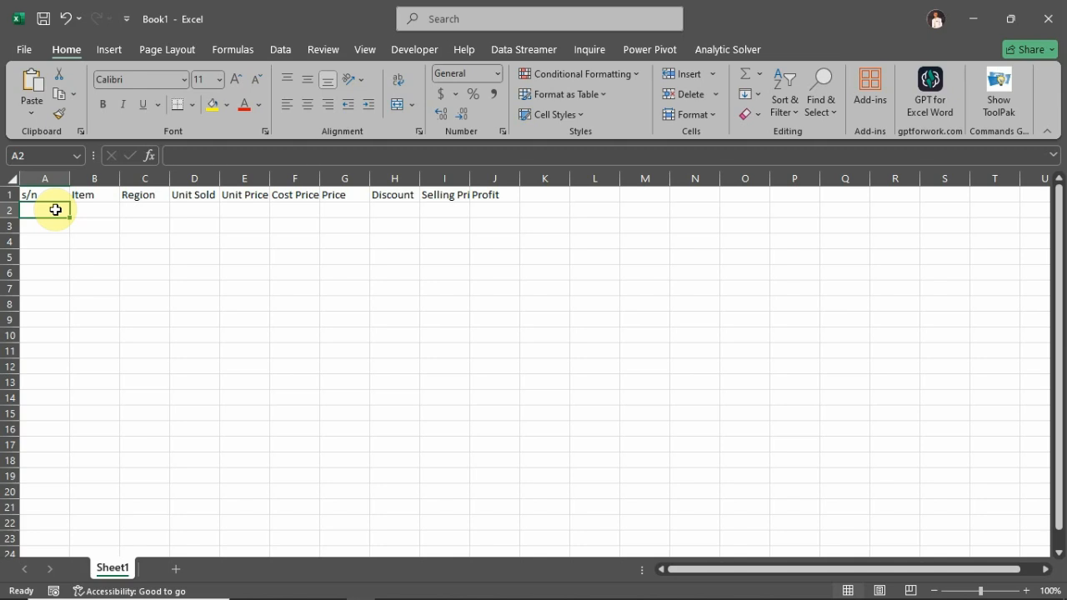
{"action": "type", "text": "1"}
{"action": "key", "text": "Return"}
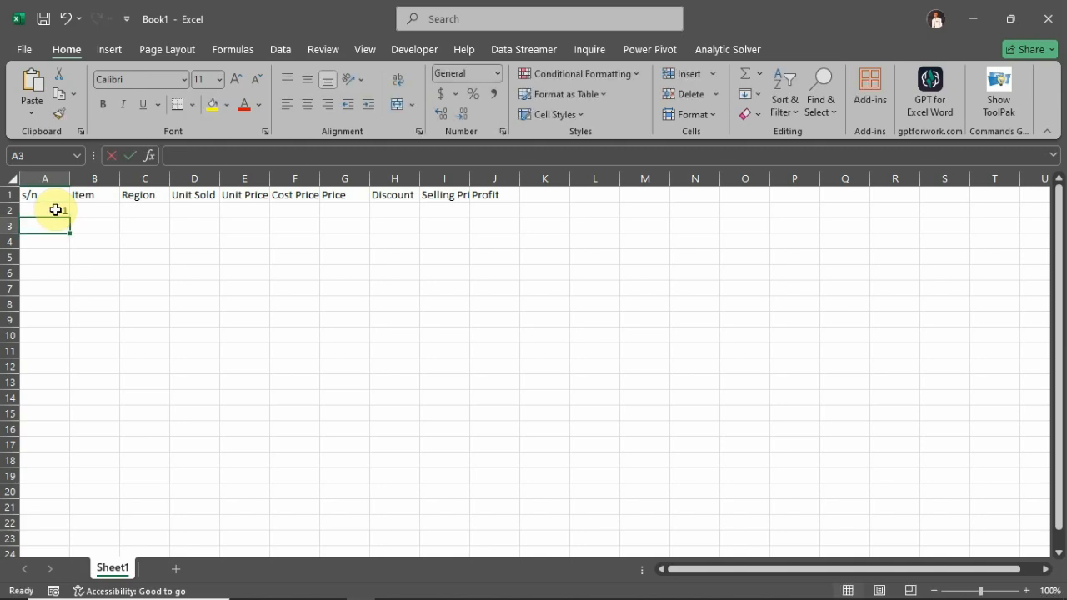
{"action": "type", "text": "2"}
{"action": "key", "text": "Return"}
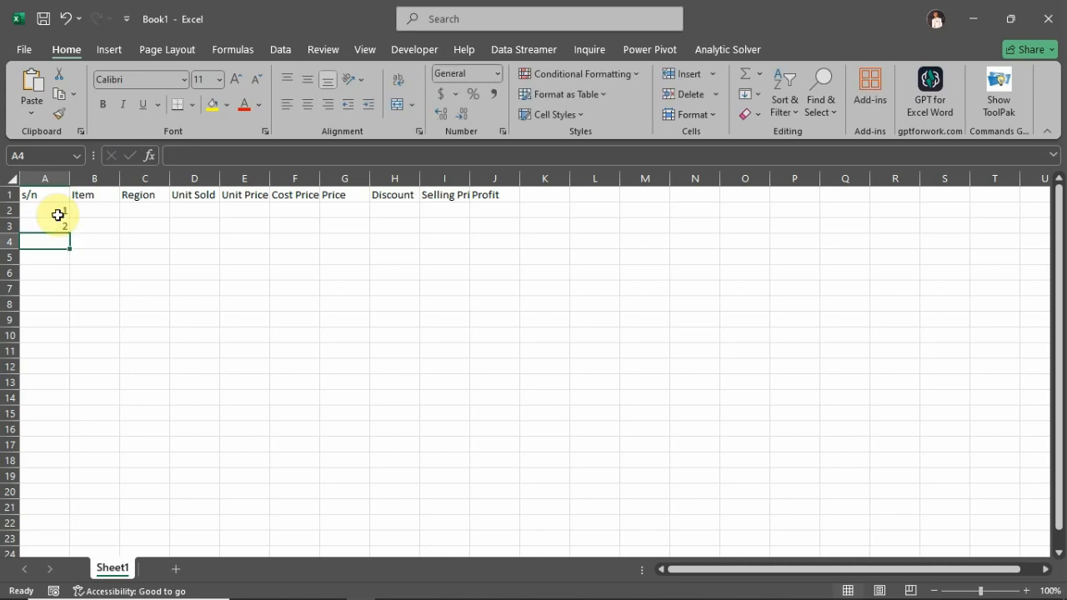
{"action": "left_click_drag", "start_coordinate": [56, 209], "coordinate": [57, 227]}
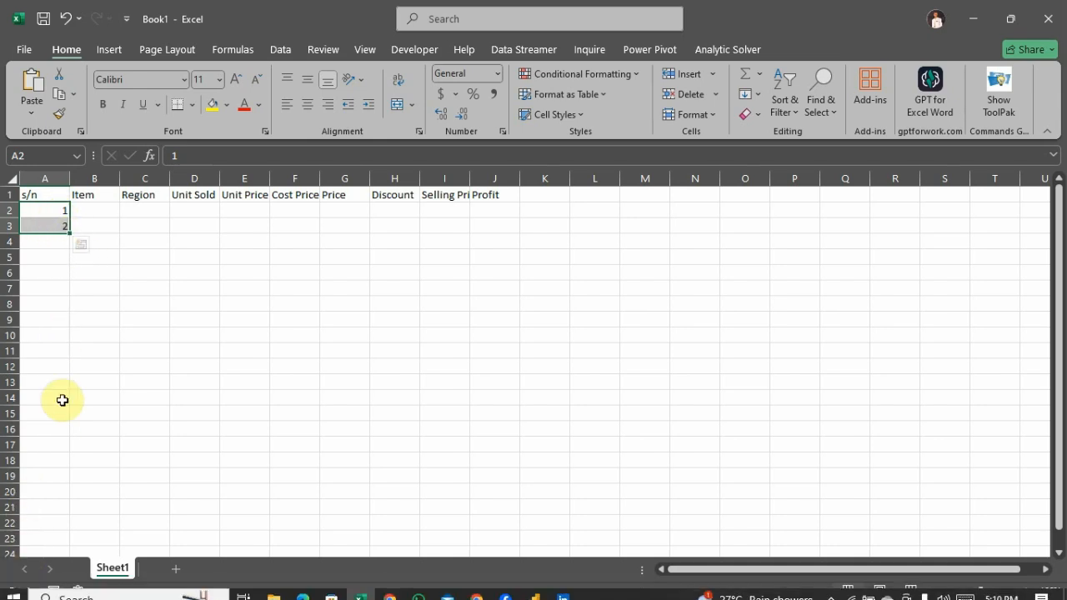
{"action": "left_click_drag", "start_coordinate": [68, 229], "coordinate": [52, 555]}
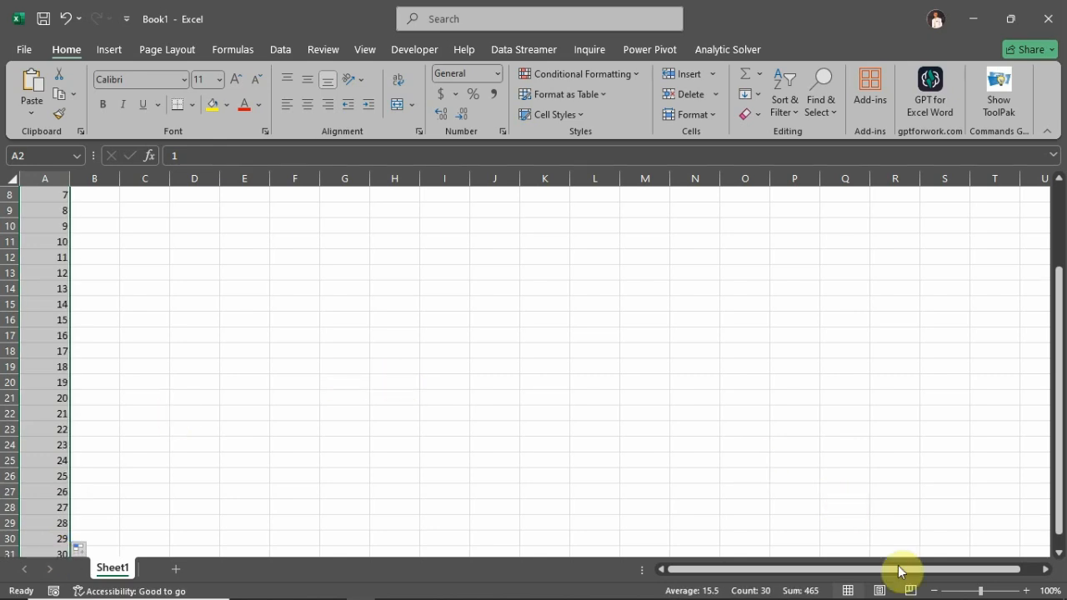
Clear the filled serial numbers from the s/n column.
{"action": "left_click", "coordinate": [932, 592]}
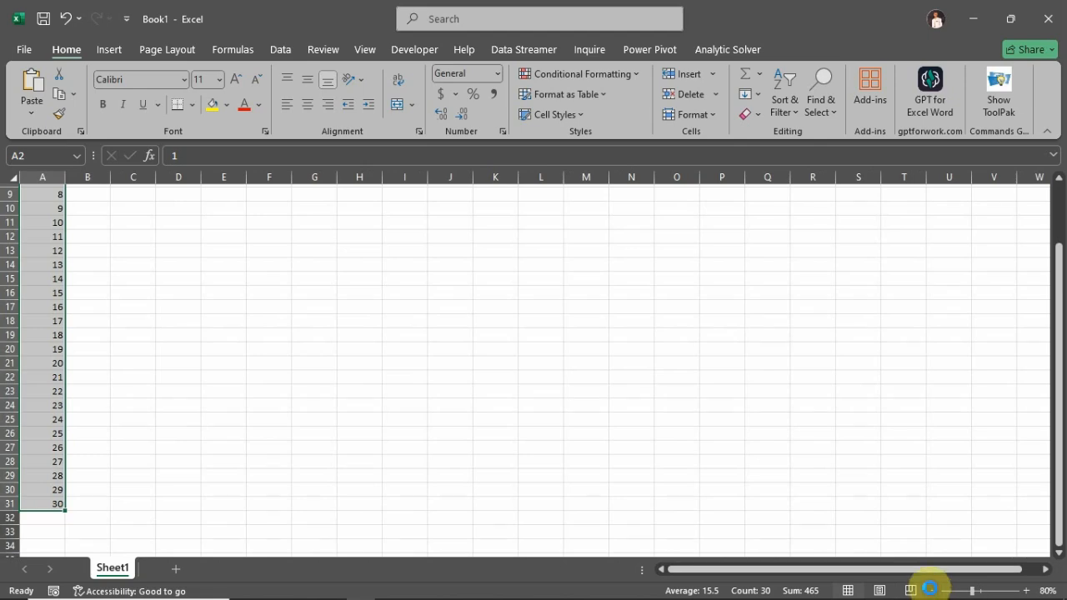
{"action": "left_click", "coordinate": [932, 591]}
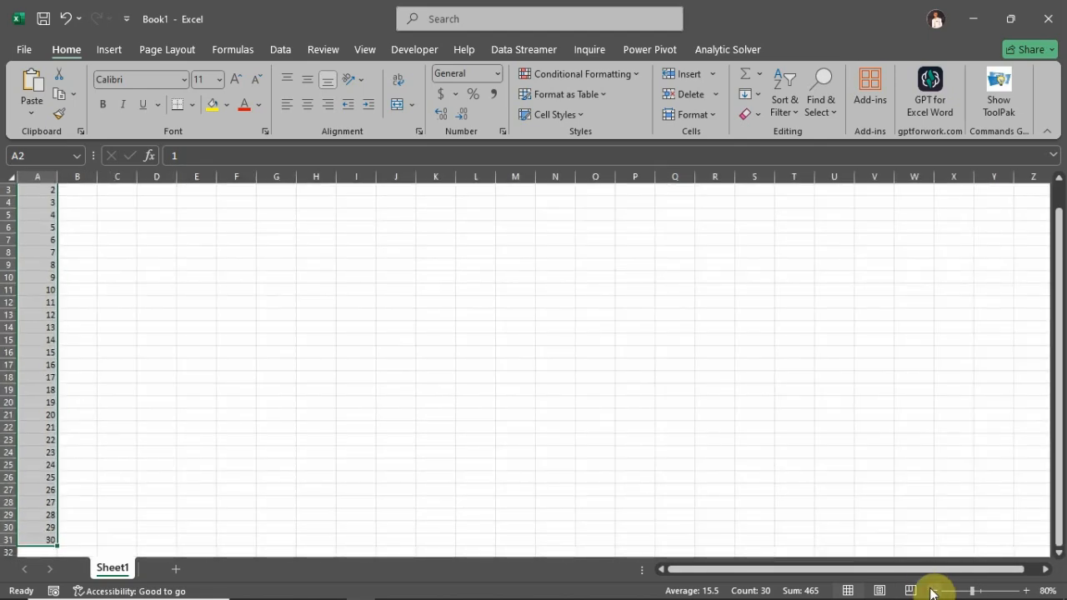
{"action": "scroll", "coordinate": [802, 450], "scroll_direction": "up", "scroll_amount": 1}
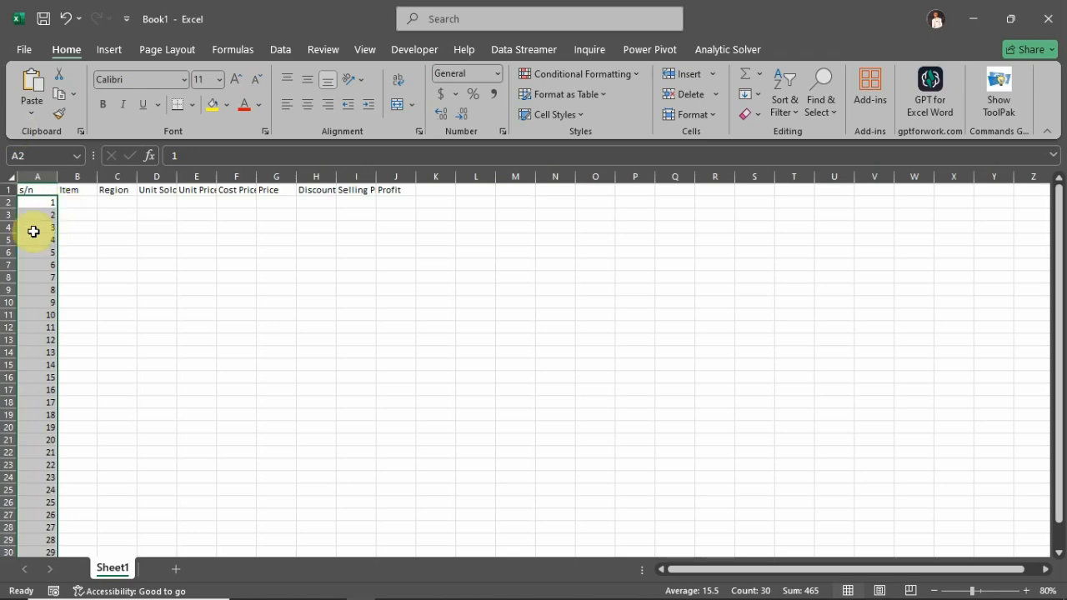
{"action": "key", "text": "Delete"}
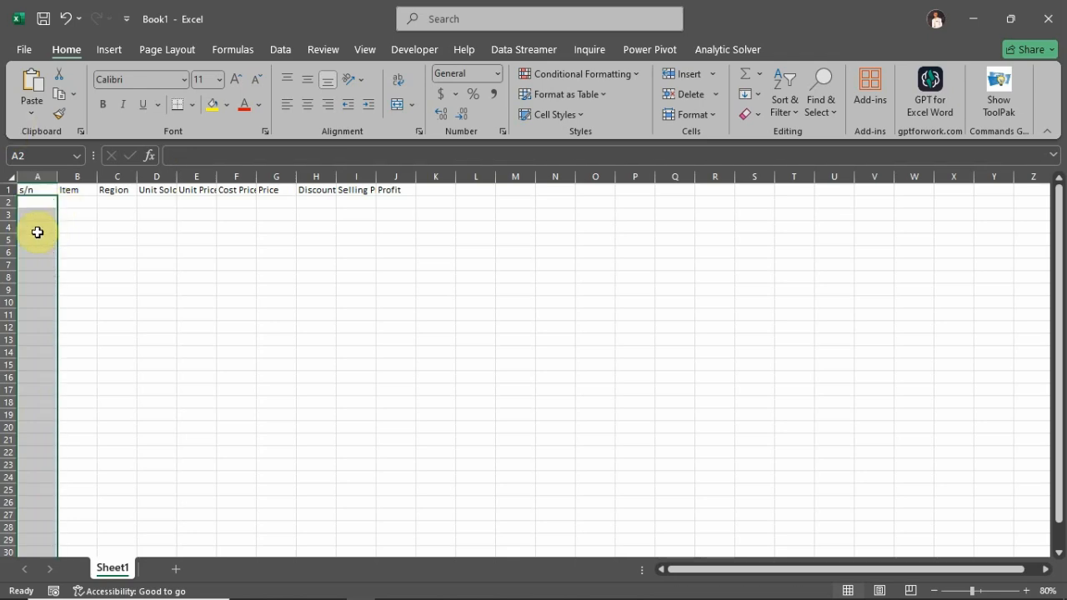
{"action": "type", "text": "="}
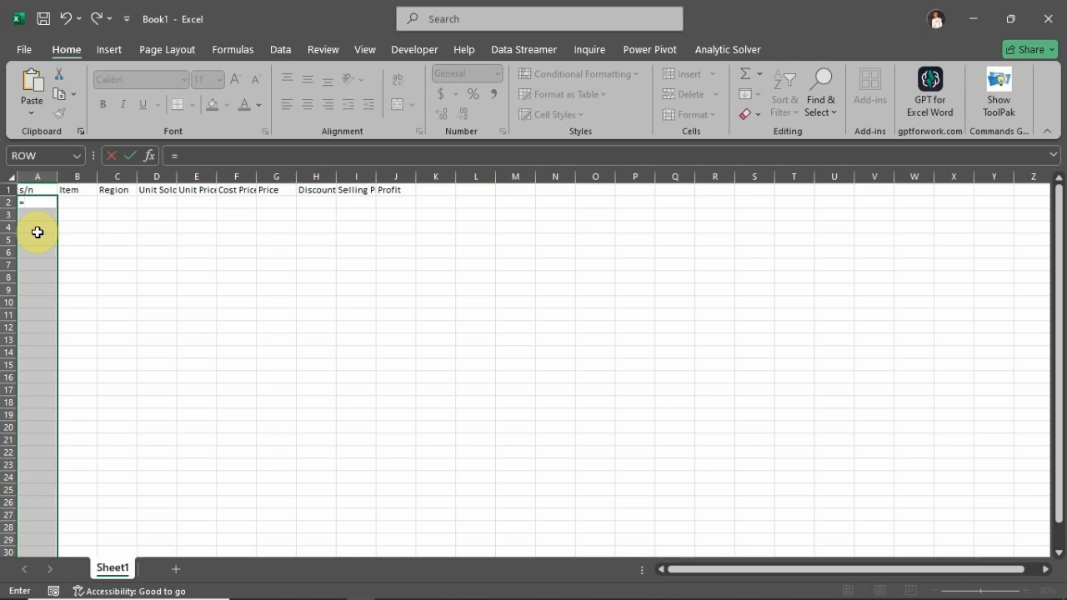
{"action": "type", "text": "seq"}
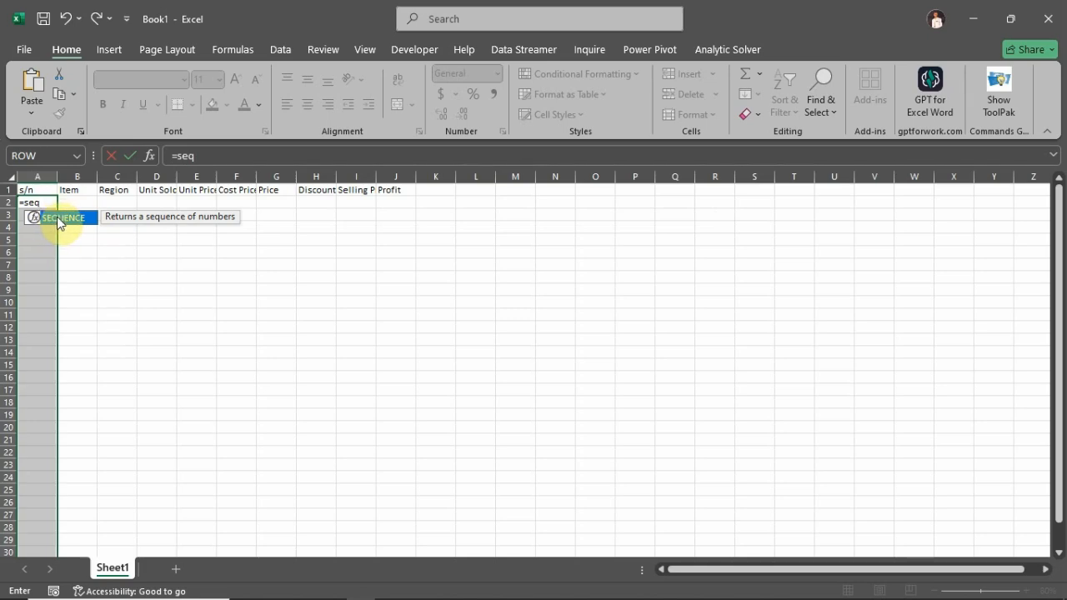
{"action": "key", "text": "BackSpace"}
{"action": "key", "text": "BackSpace"}
{"action": "key", "text": "BackSpace"}
{"action": "key", "text": "BackSpace"}
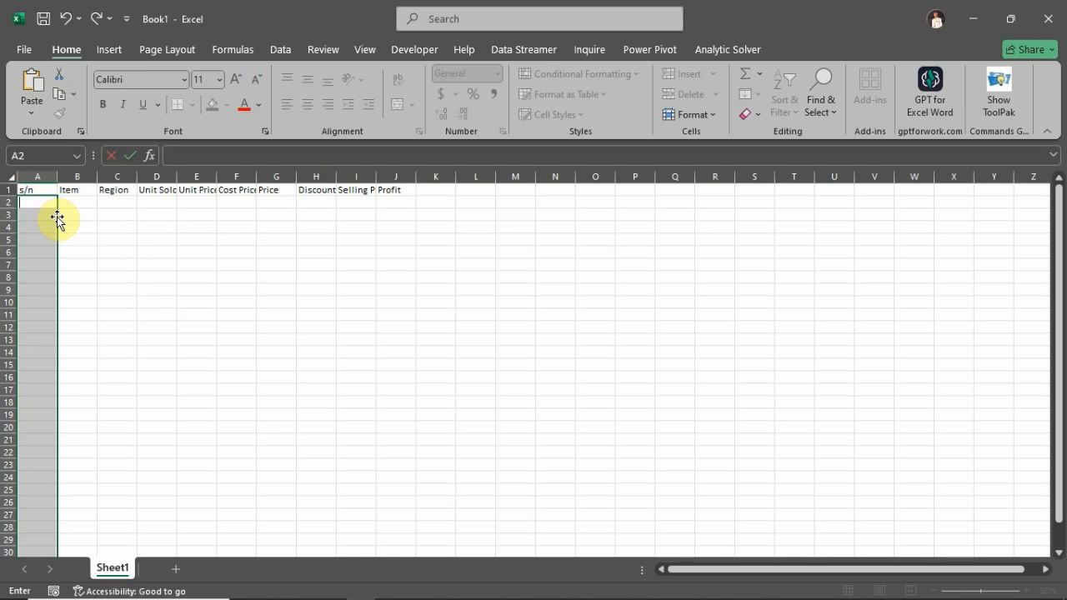
Generate the serial numbers 1 to 30 under s/n with the formula =SEQUENCE(30) in cell A2.
{"action": "type", "text": "="}
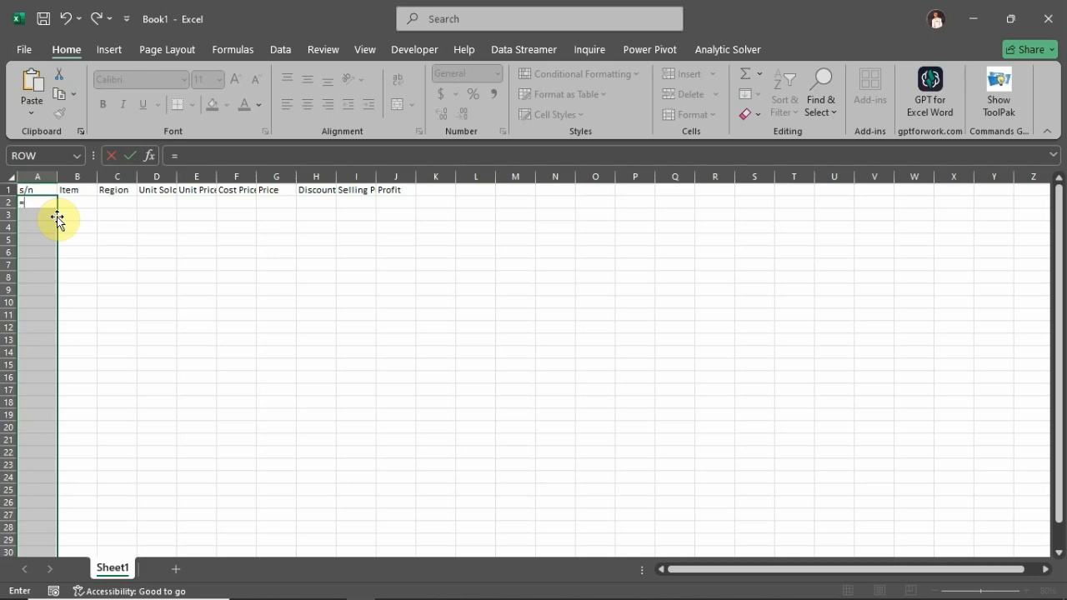
{"action": "type", "text": "sequen"}
{"action": "double_click", "coordinate": [57, 217]}
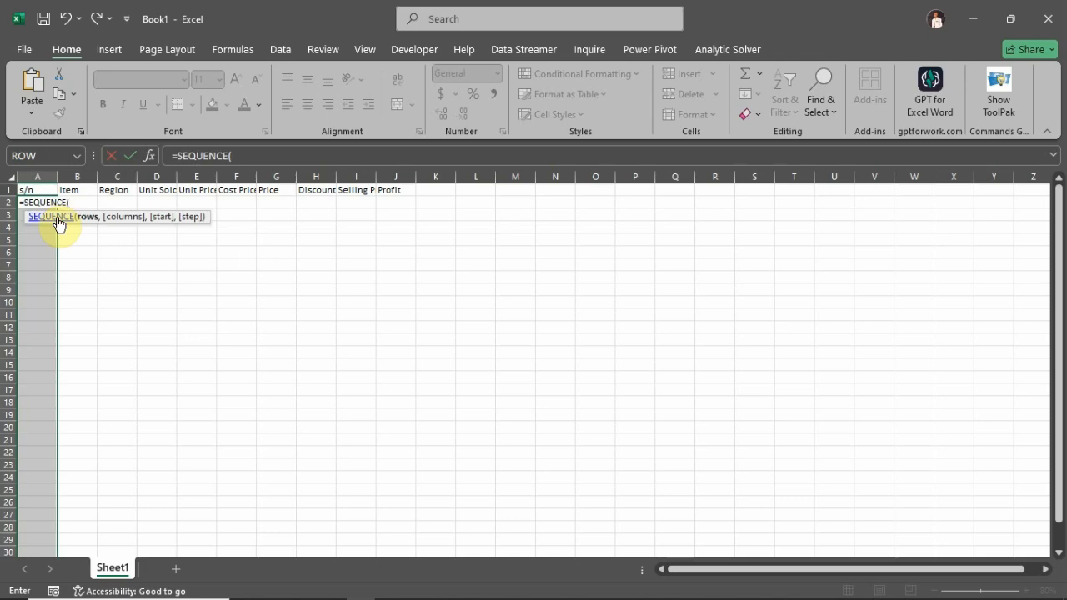
{"action": "type", "text": "30)"}
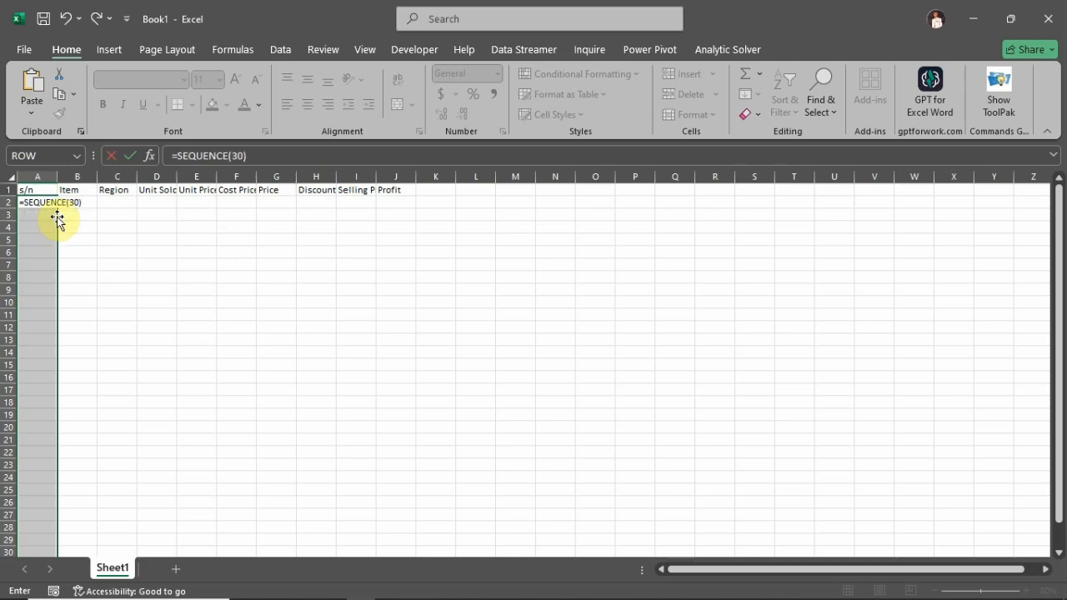
{"action": "key", "text": "Return"}
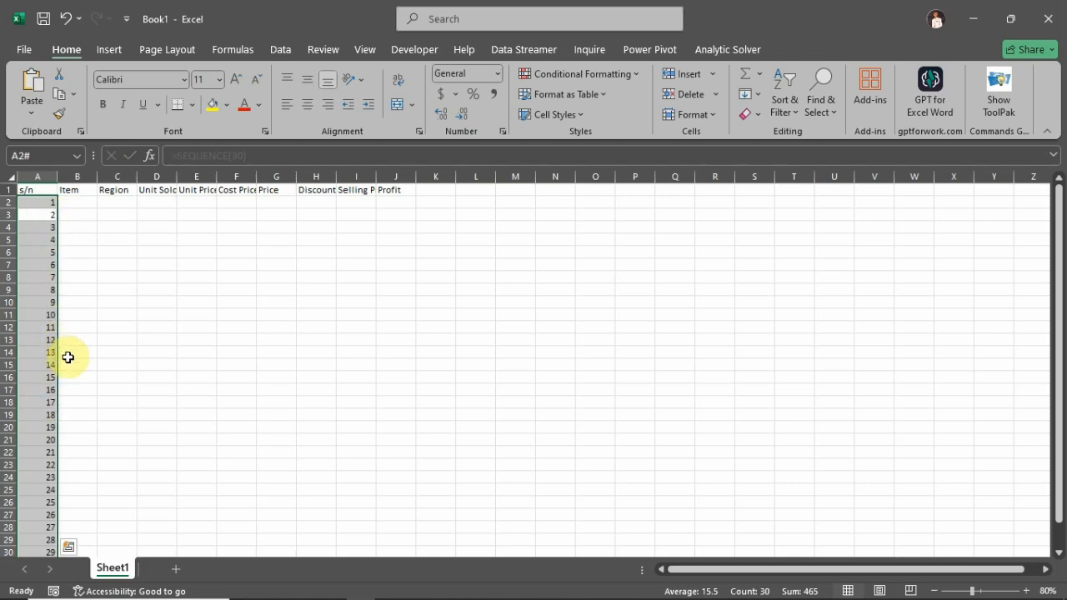
Replace the SEQUENCE formula results in A2:A31 with plain values and auto-fit the width of column A.
{"action": "scroll", "coordinate": [69, 357], "scroll_direction": "down", "scroll_amount": 3}
{"action": "scroll", "coordinate": [69, 357], "scroll_direction": "up", "scroll_amount": 3}
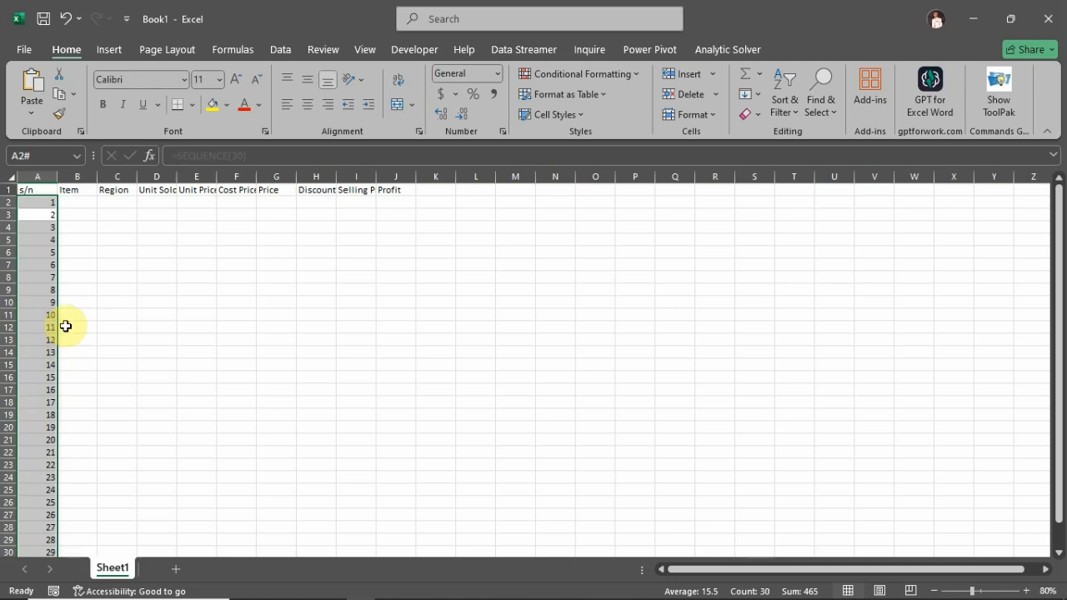
{"action": "left_click", "coordinate": [37, 216]}
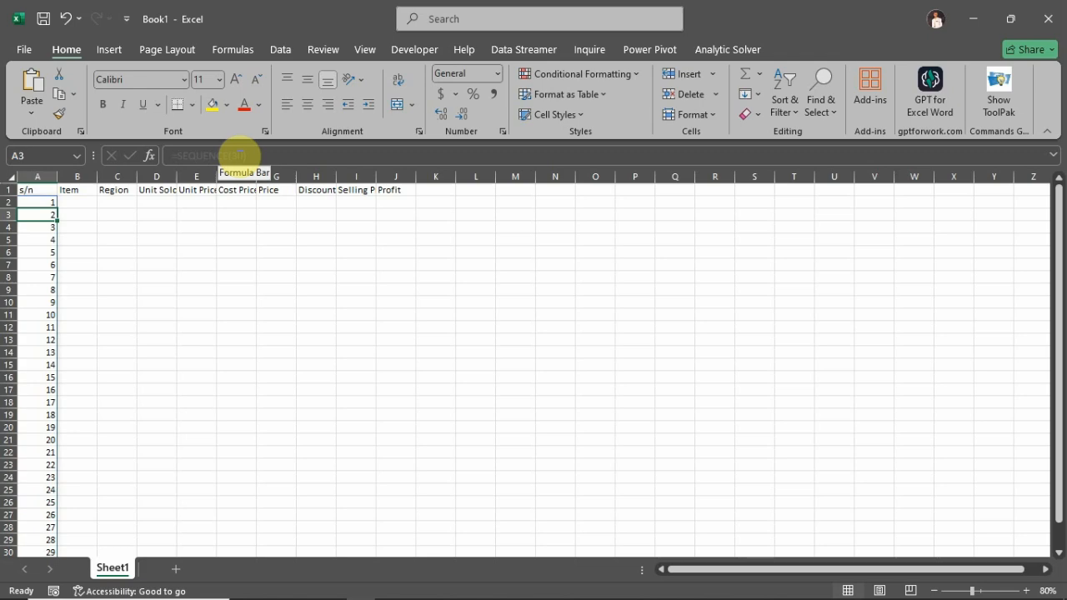
{"action": "left_click", "coordinate": [31, 204]}
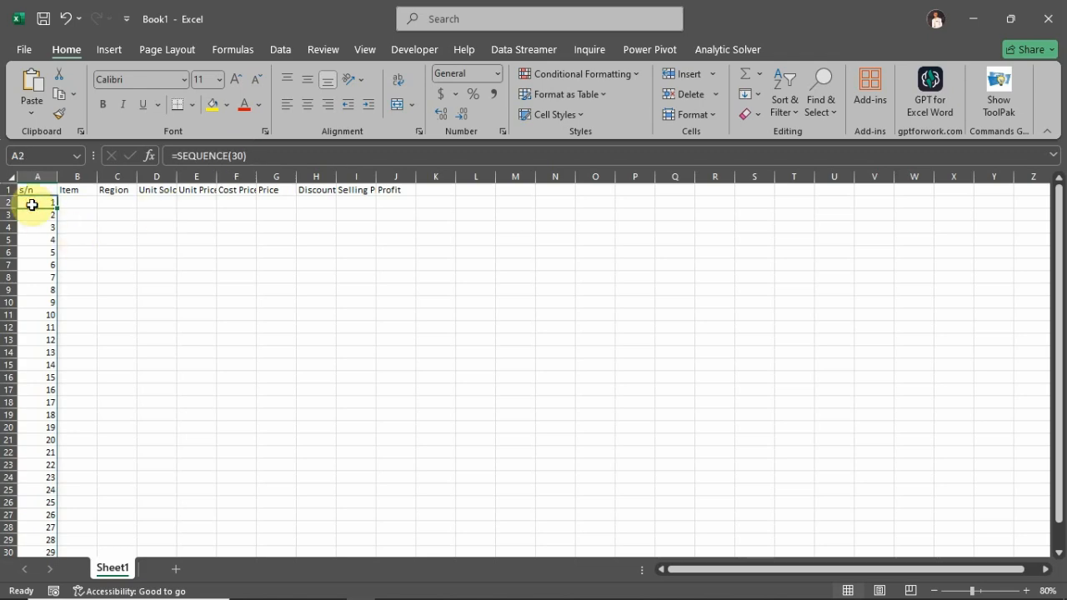
{"action": "key", "text": "ctrl+shift+Down"}
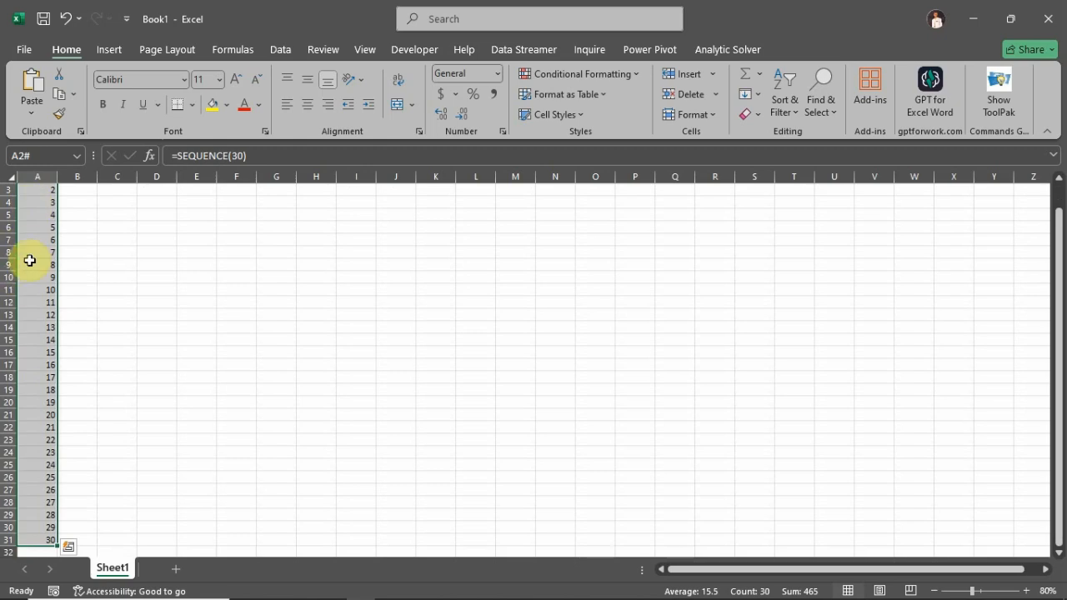
{"action": "key", "text": "ctrl+c"}
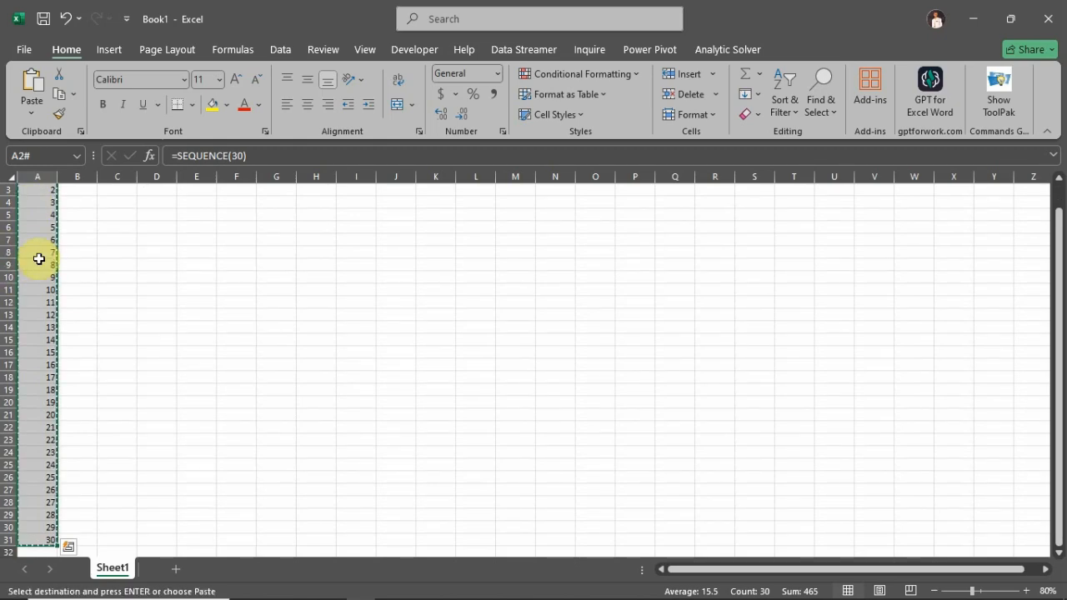
{"action": "left_click", "coordinate": [32, 113]}
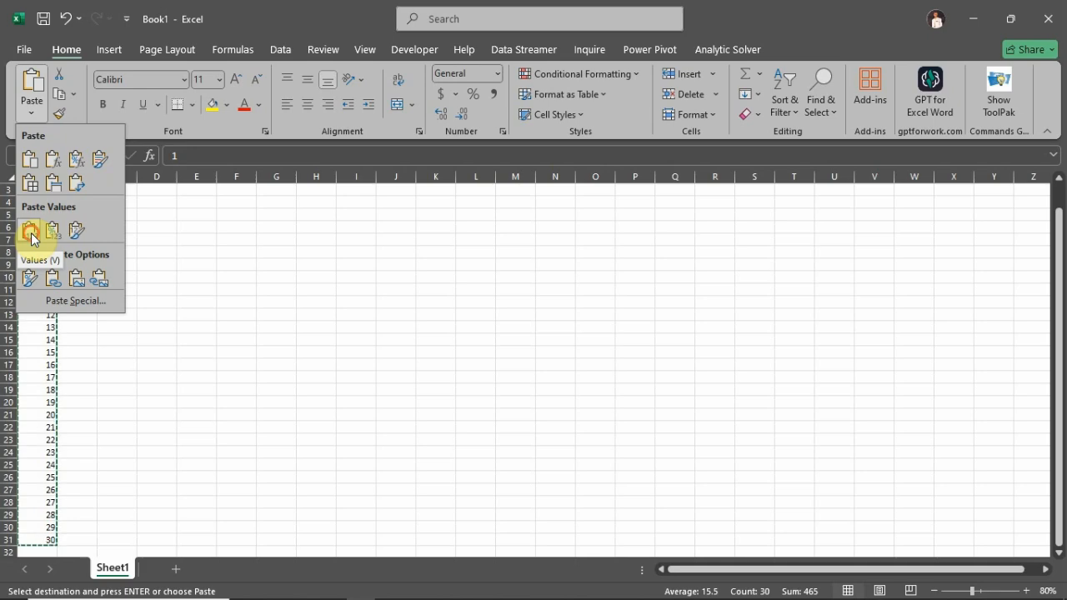
{"action": "left_click", "coordinate": [31, 232]}
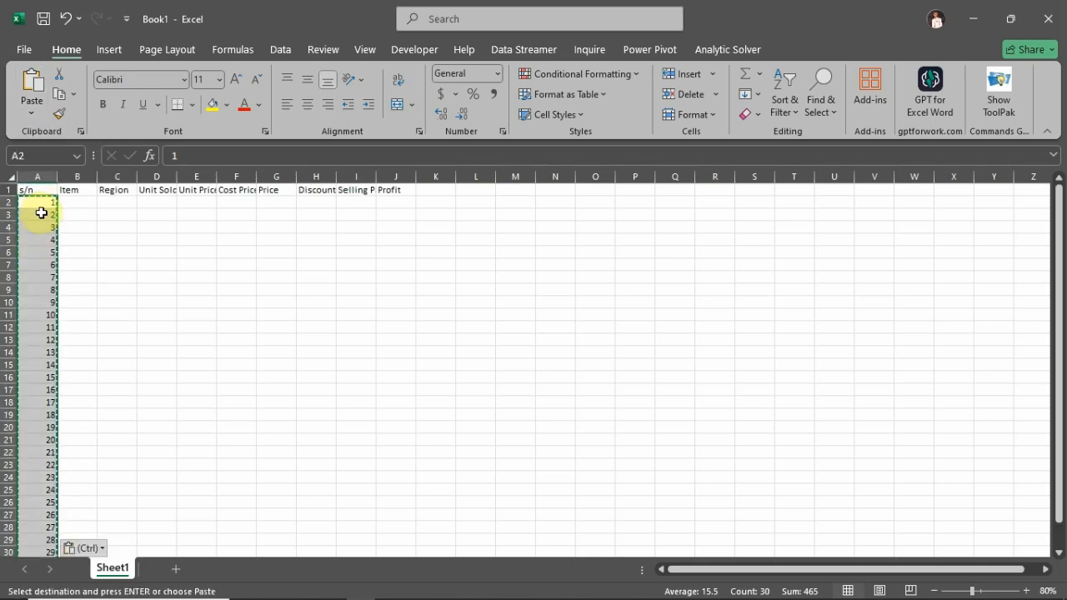
{"action": "left_click", "coordinate": [50, 206]}
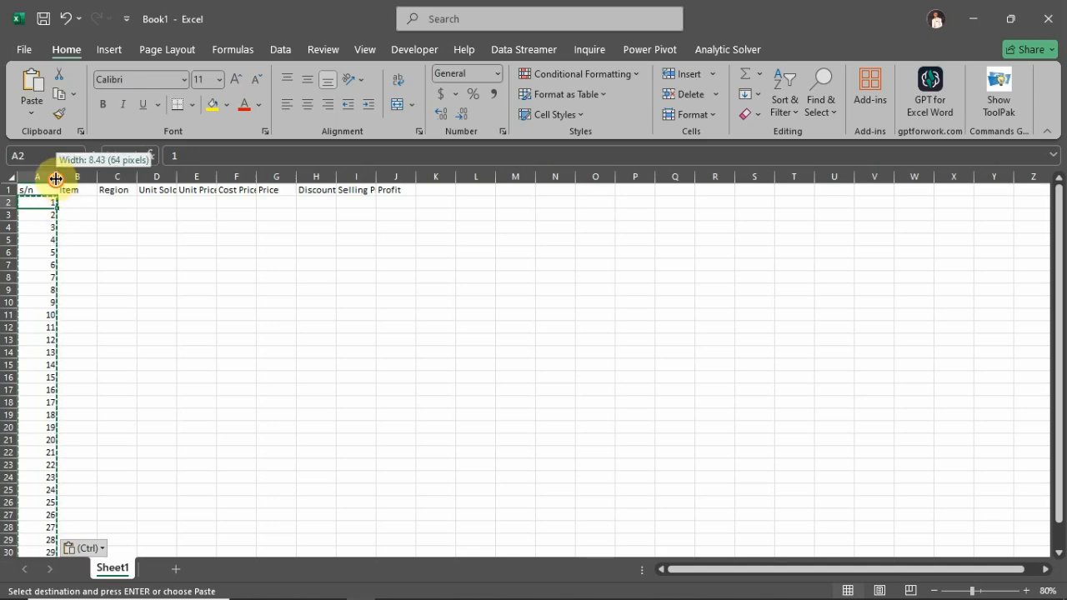
{"action": "double_click", "coordinate": [57, 176]}
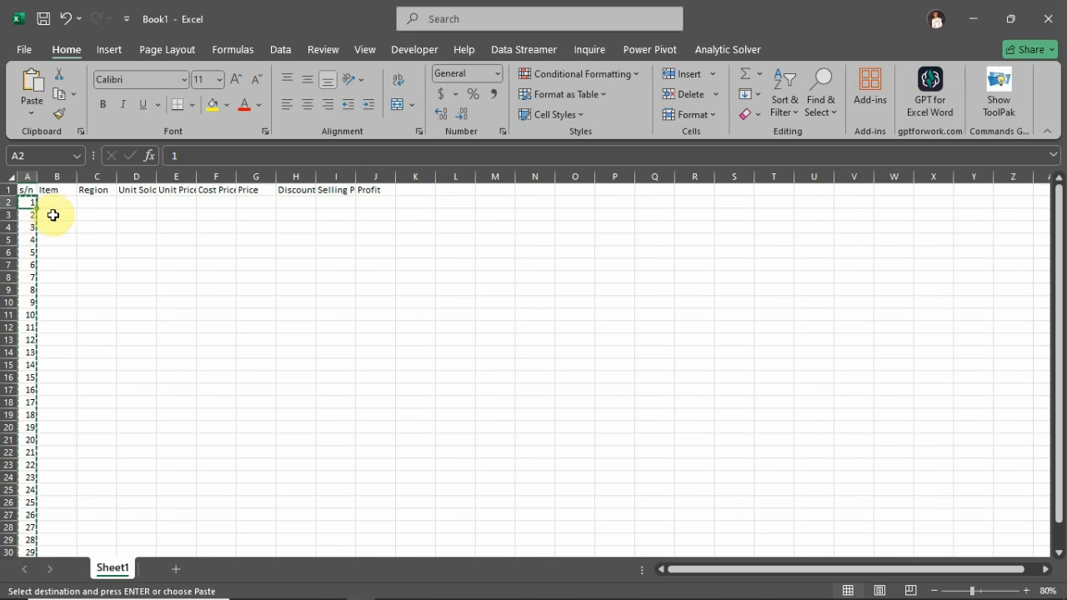
Enter the items Shoe, Bag, Phone and Phone in cells B2 to B5 of the Item column.
{"action": "left_click", "coordinate": [55, 210]}
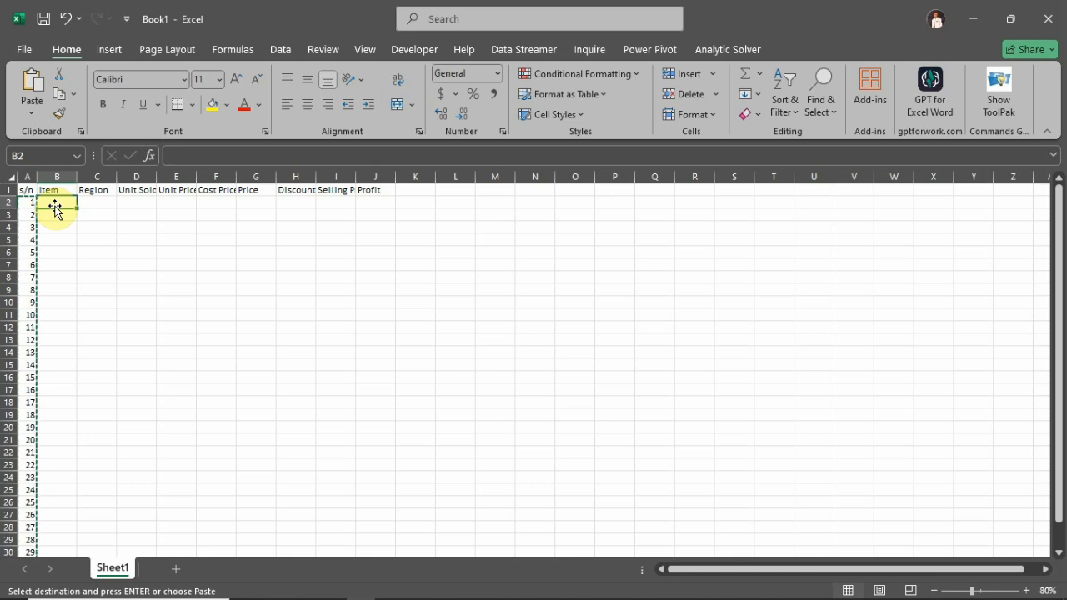
{"action": "type", "text": "Shoe"}
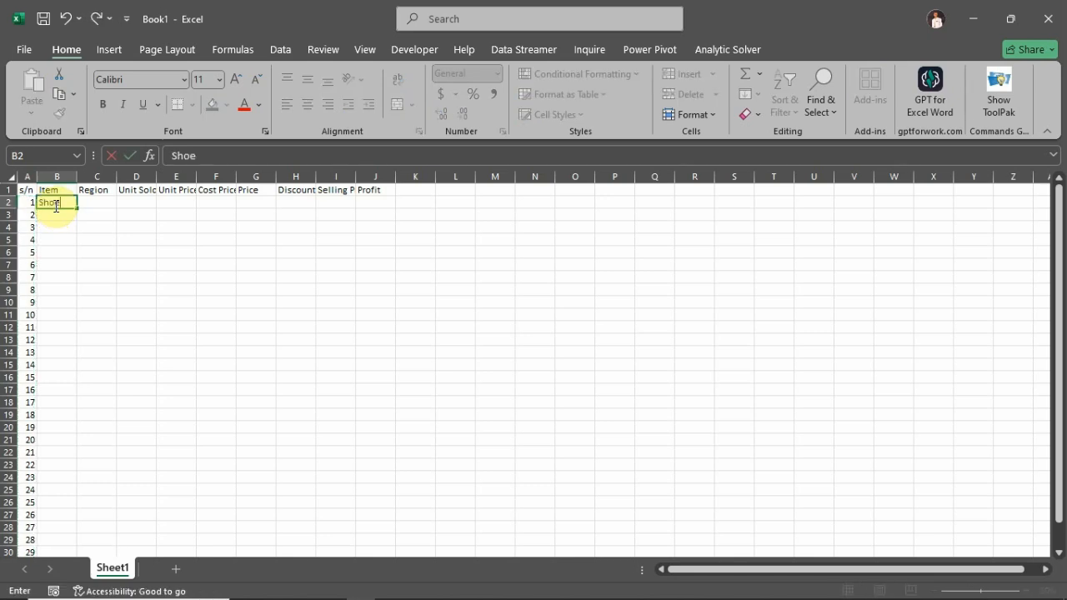
{"action": "key", "text": "Return"}
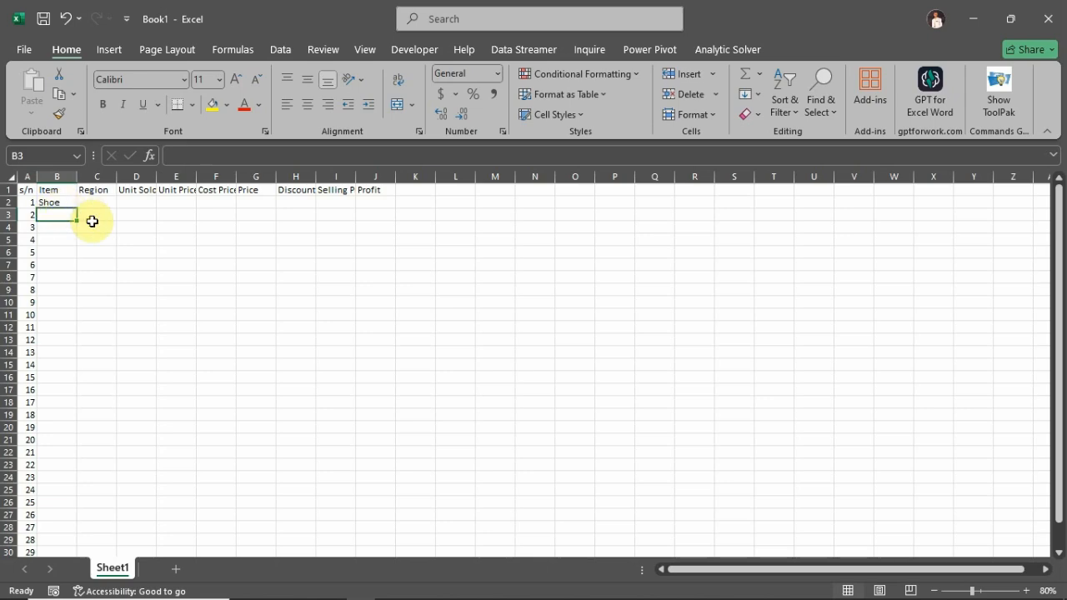
{"action": "type", "text": "Bag"}
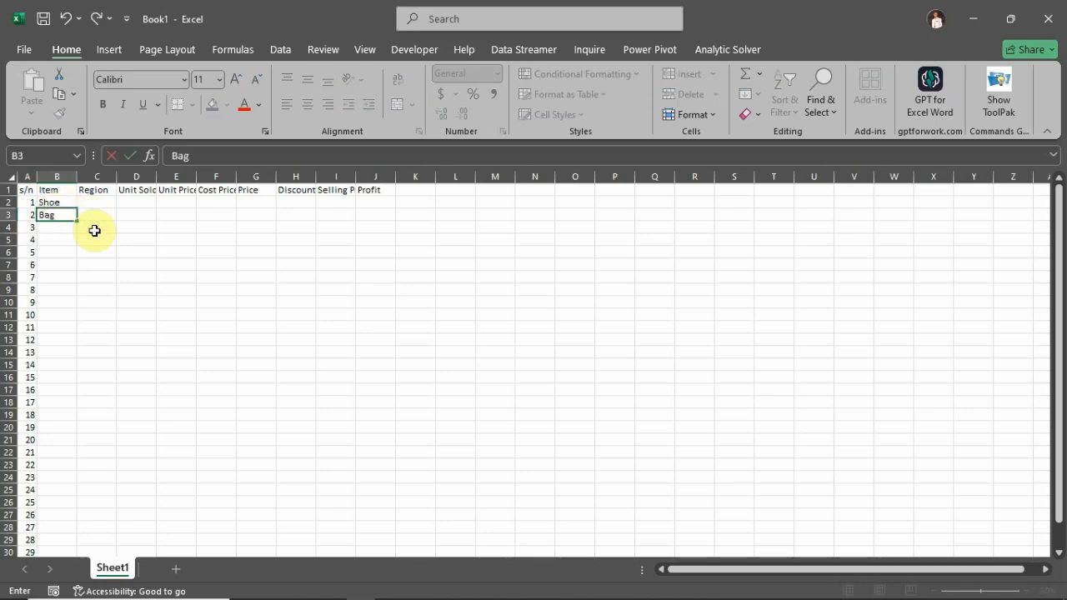
{"action": "key", "text": "Return"}
{"action": "type", "text": "Phone"}
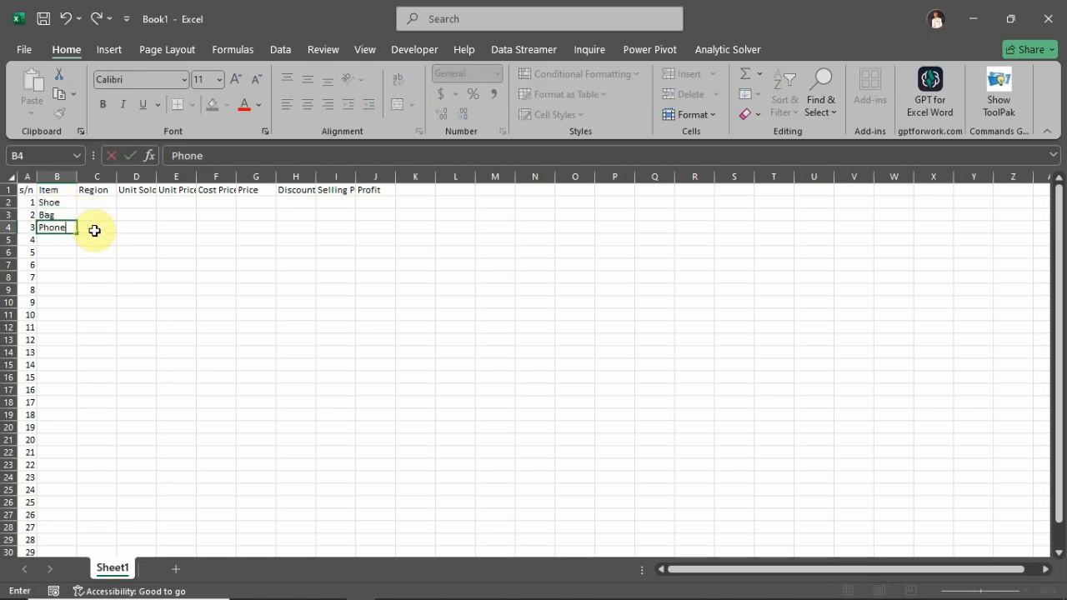
{"action": "key", "text": "Return"}
{"action": "type", "text": "Phone'"}
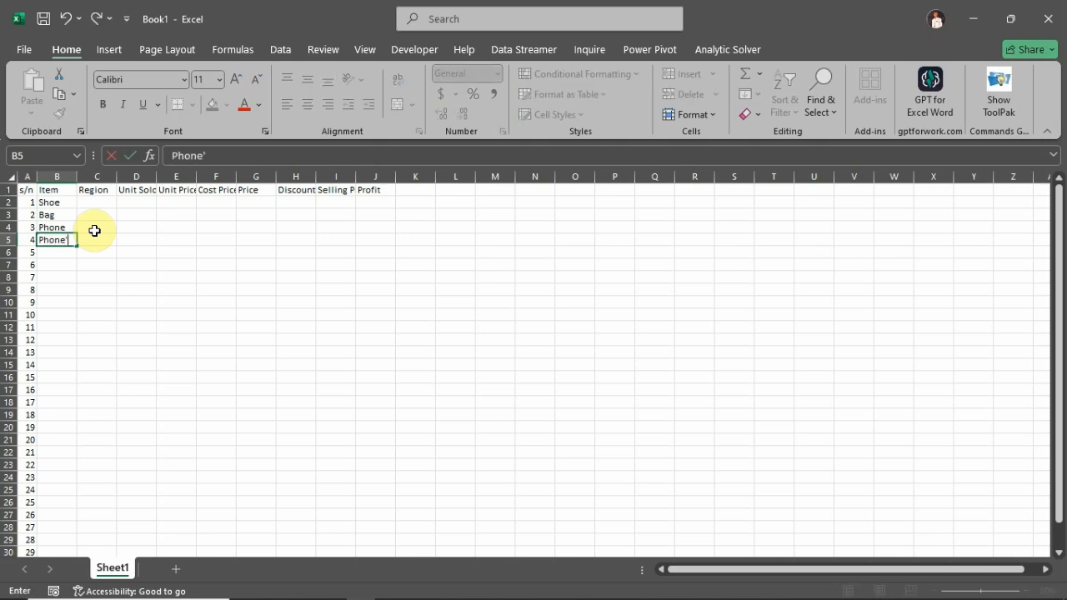
{"action": "key", "text": "BackSpace"}
{"action": "key", "text": "Return"}
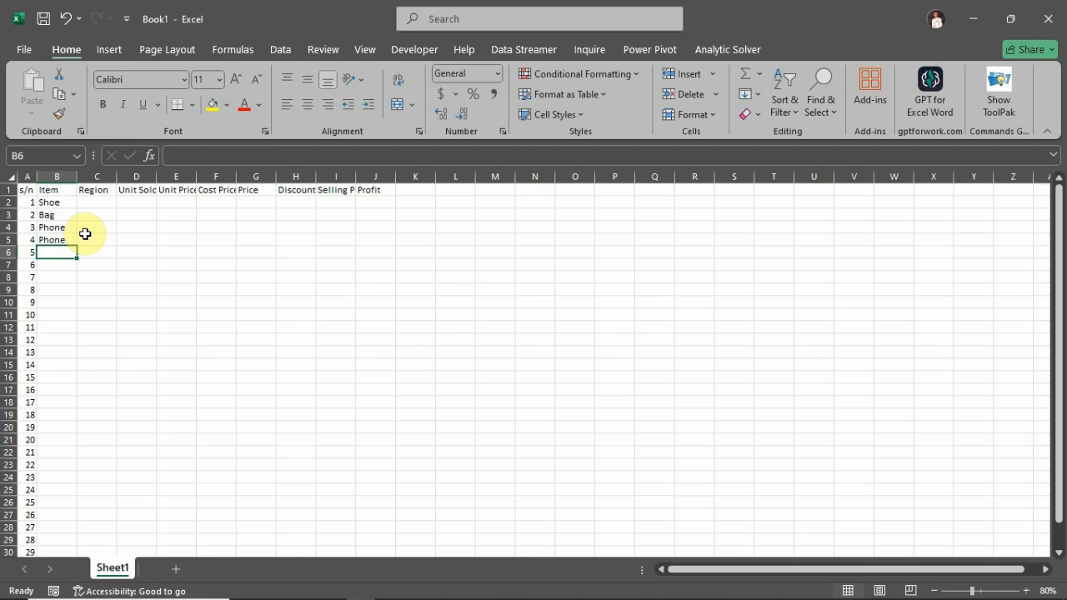
Enter the items Phone, SHoe and Glass in cells B6 to B8.
{"action": "type", "text": "Phone"}
{"action": "key", "text": "Return"}
{"action": "type", "text": "SHoe"}
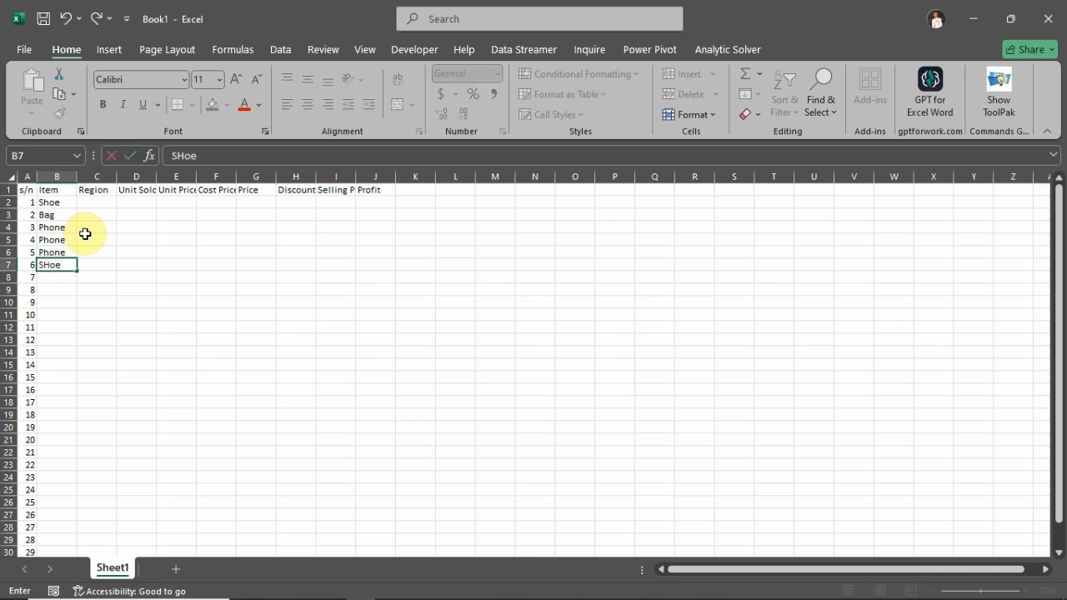
{"action": "key", "text": "Return"}
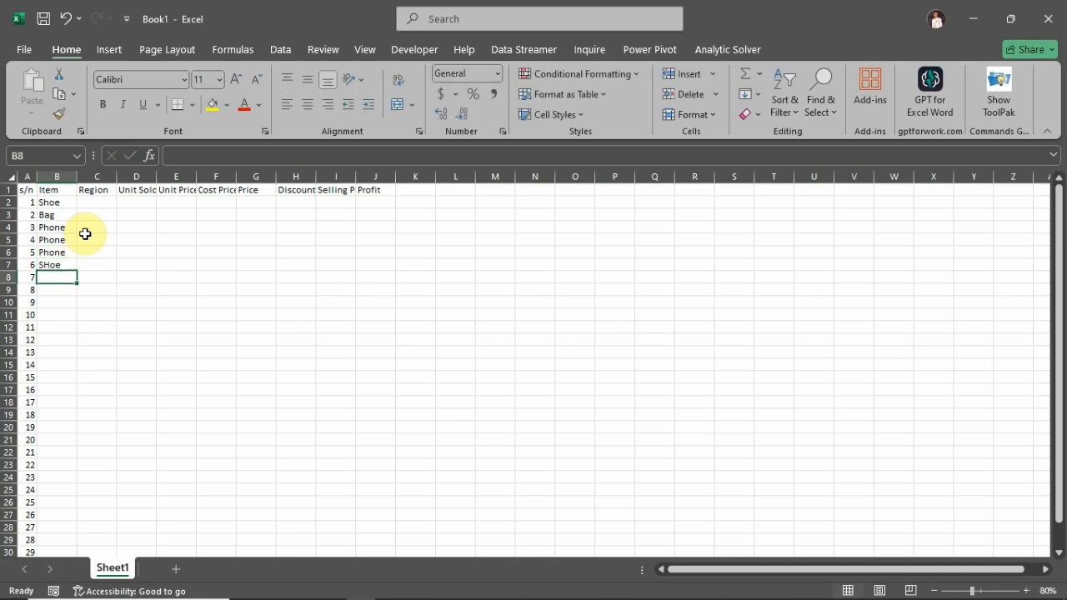
{"action": "type", "text": "Glass"}
{"action": "key", "text": "Return"}
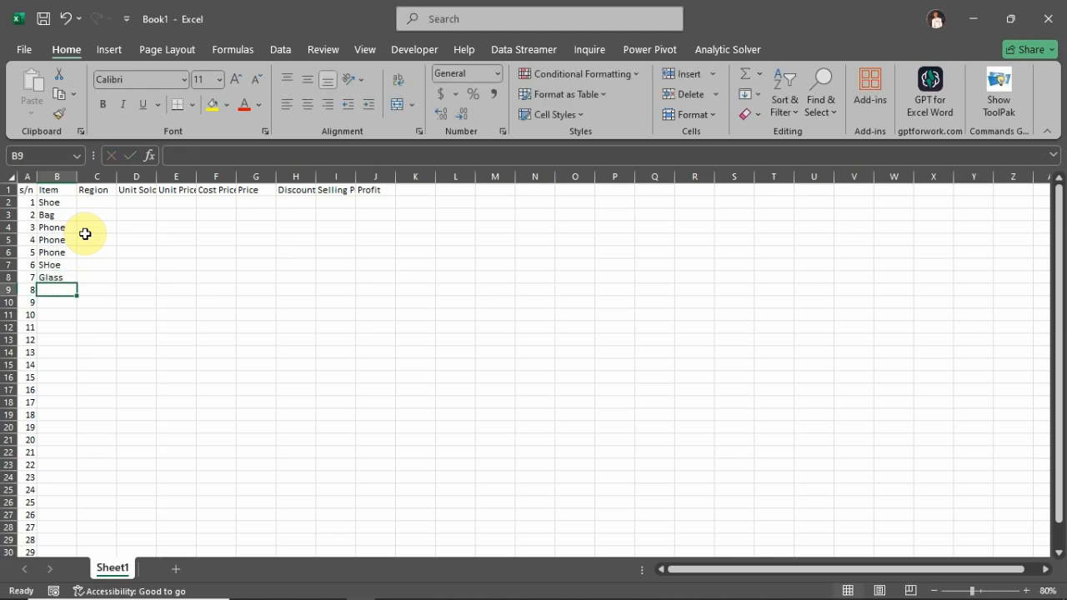
Correct the capitalization of the item in cell B7 so that it reads Shoe.
{"action": "left_click", "coordinate": [55, 268]}
{"action": "left_click", "coordinate": [56, 274]}
{"action": "left_click", "coordinate": [50, 266]}
{"action": "double_click", "coordinate": [50, 265]}
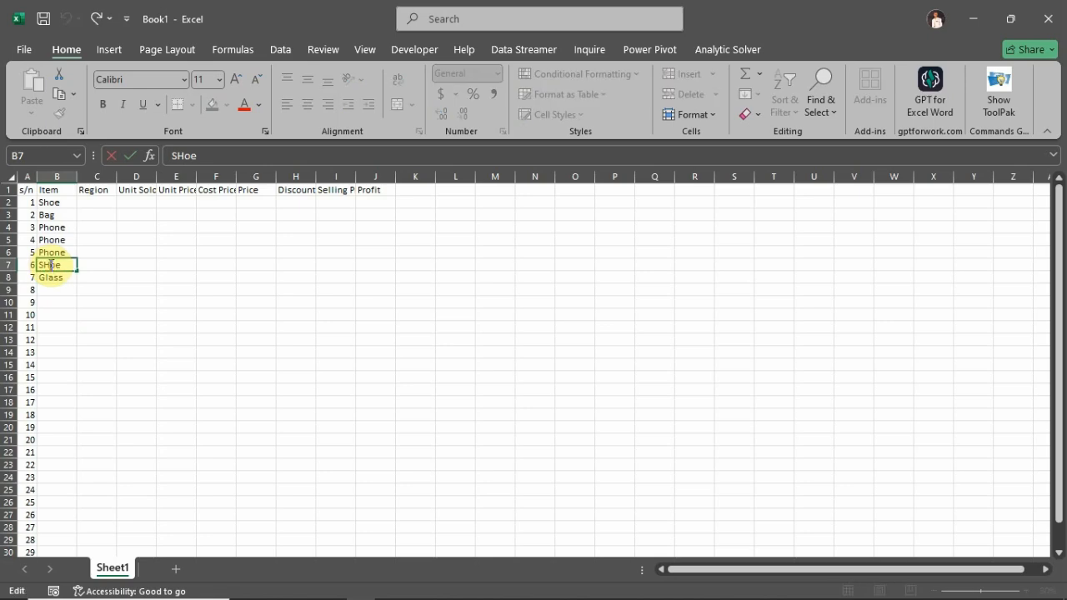
{"action": "key", "text": "BackSpace"}
{"action": "type", "text": "h"}
{"action": "key", "text": "Return"}
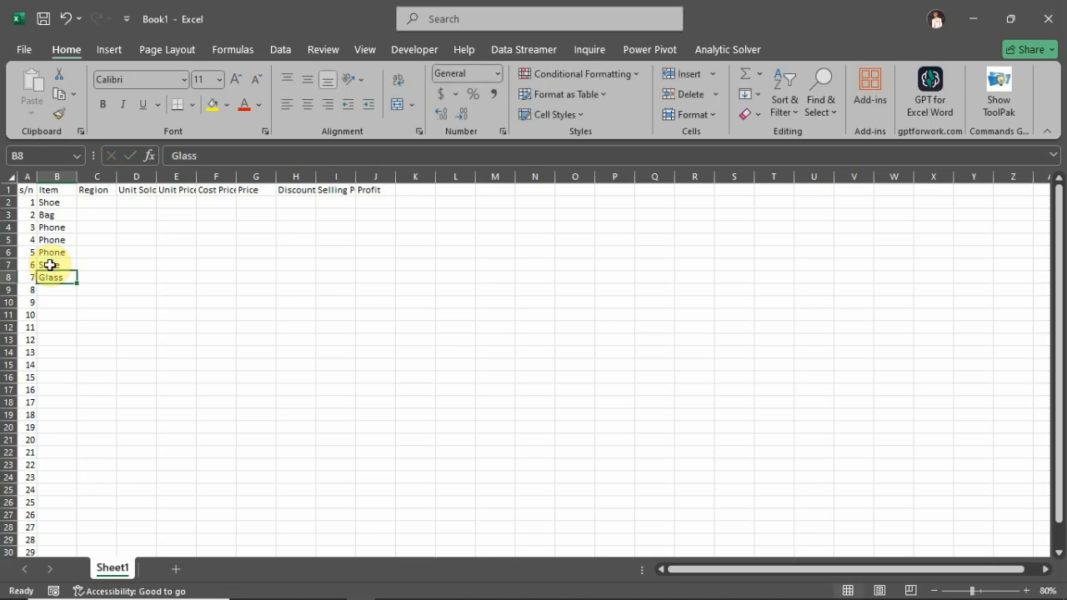
Enter the items Bag, Shoe and Phone in cells B9 to B11.
{"action": "left_click", "coordinate": [50, 265]}
{"action": "key", "text": "Down"}
{"action": "key", "text": "Down"}
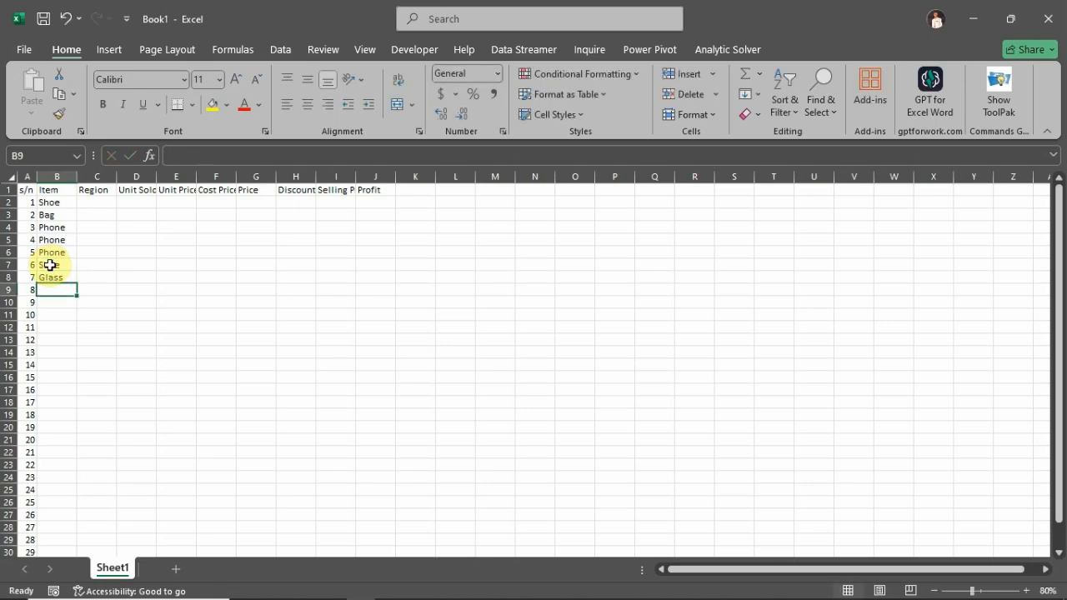
{"action": "type", "text": "Bag"}
{"action": "key", "text": "Return"}
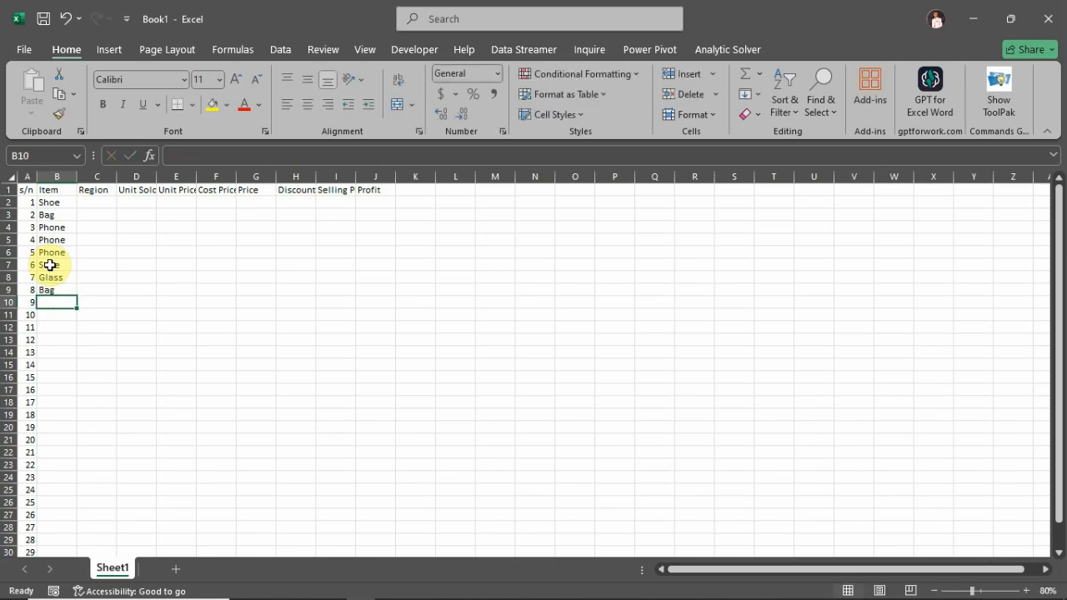
{"action": "type", "text": "Shoe"}
{"action": "key", "text": "Return"}
{"action": "type", "text": "Phone"}
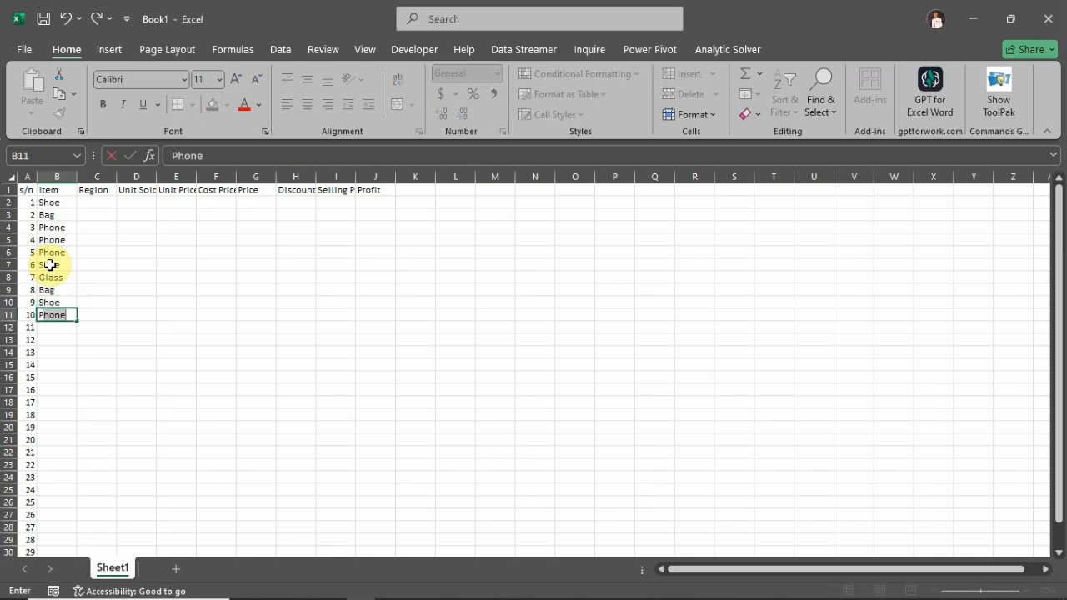
{"action": "key", "text": "Return"}
Enter the items Glass, Glass, Bag and Shoe in cells B12 to B15.
{"action": "type", "text": "Glass"}
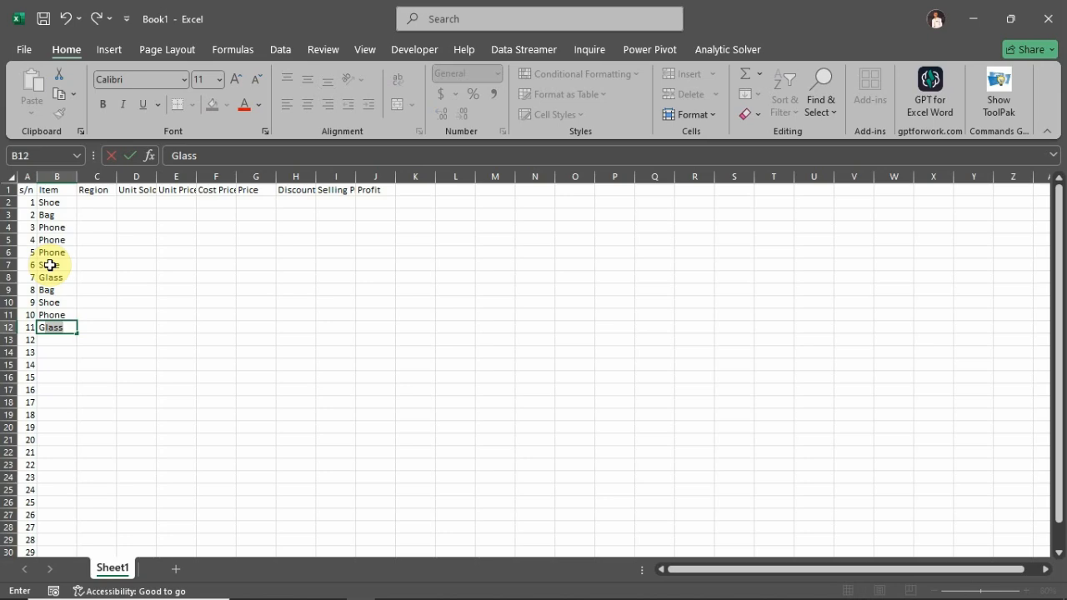
{"action": "key", "text": "Return"}
{"action": "type", "text": "Glass"}
{"action": "key", "text": "Return"}
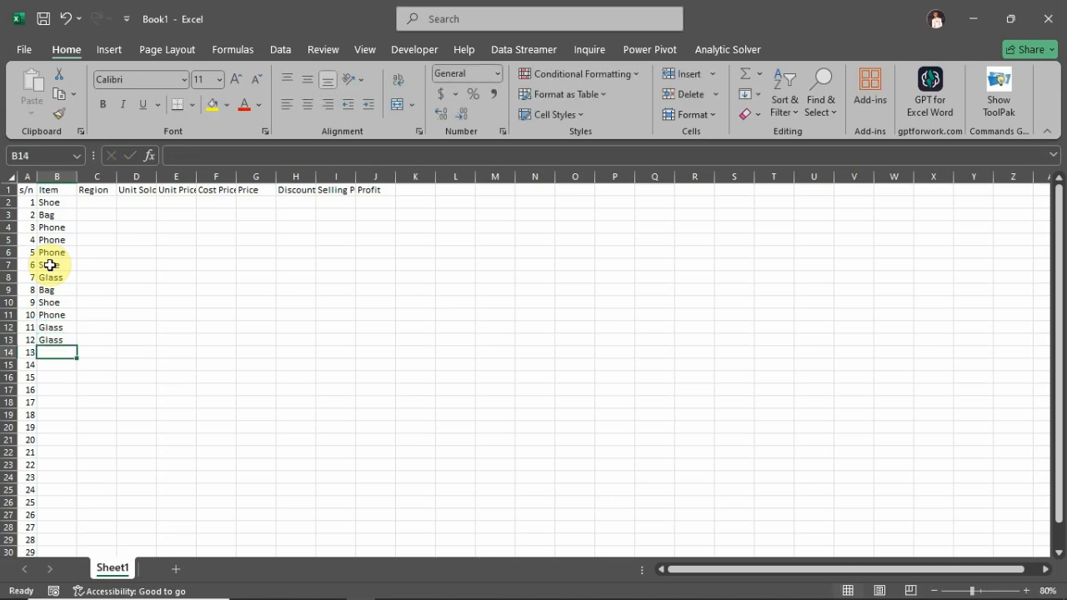
{"action": "type", "text": "Bag"}
{"action": "key", "text": "Return"}
{"action": "type", "text": "Shoe"}
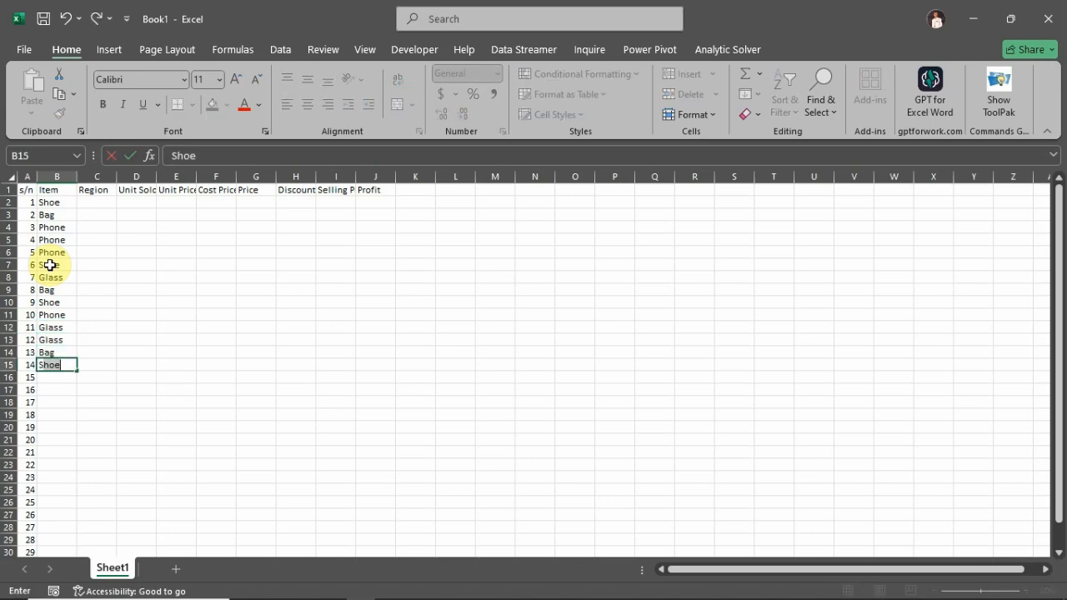
{"action": "key", "text": "Return"}
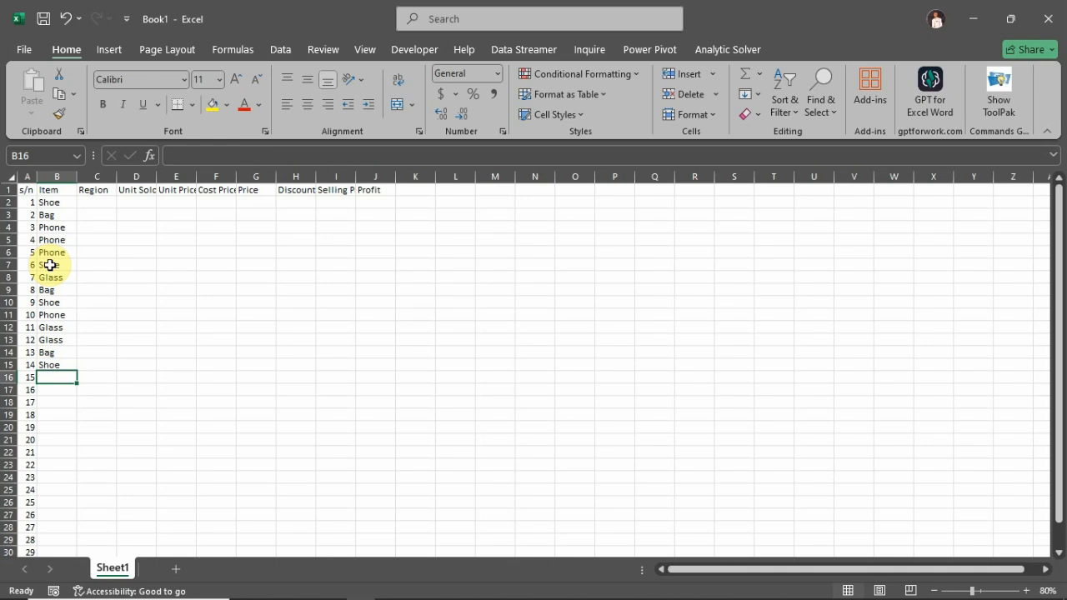
Enter the items Line, Line, Shoe and Bag in cells B16 to B19.
{"action": "type", "text": "Line"}
{"action": "key", "text": "Return"}
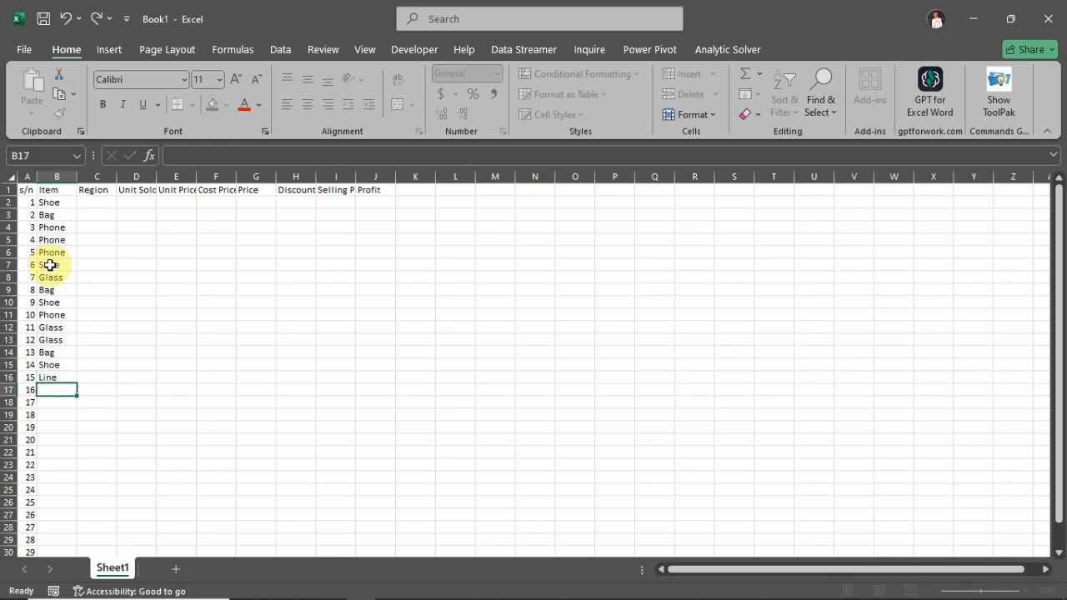
{"action": "type", "text": "Line"}
{"action": "key", "text": "Return"}
{"action": "type", "text": "Shoe"}
{"action": "key", "text": "Return"}
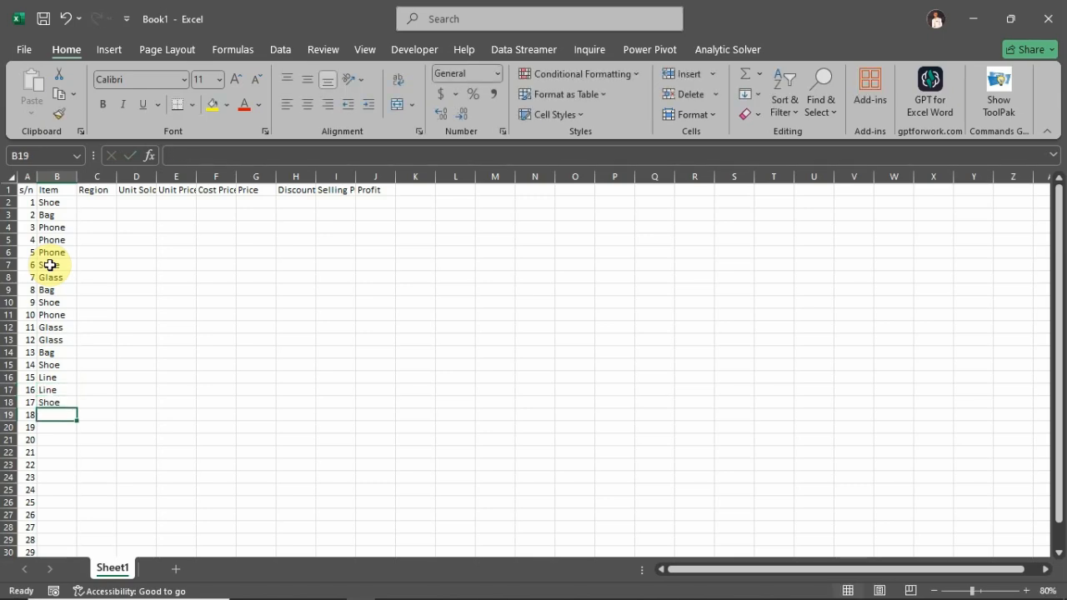
{"action": "type", "text": "Bag"}
{"action": "key", "text": "Return"}
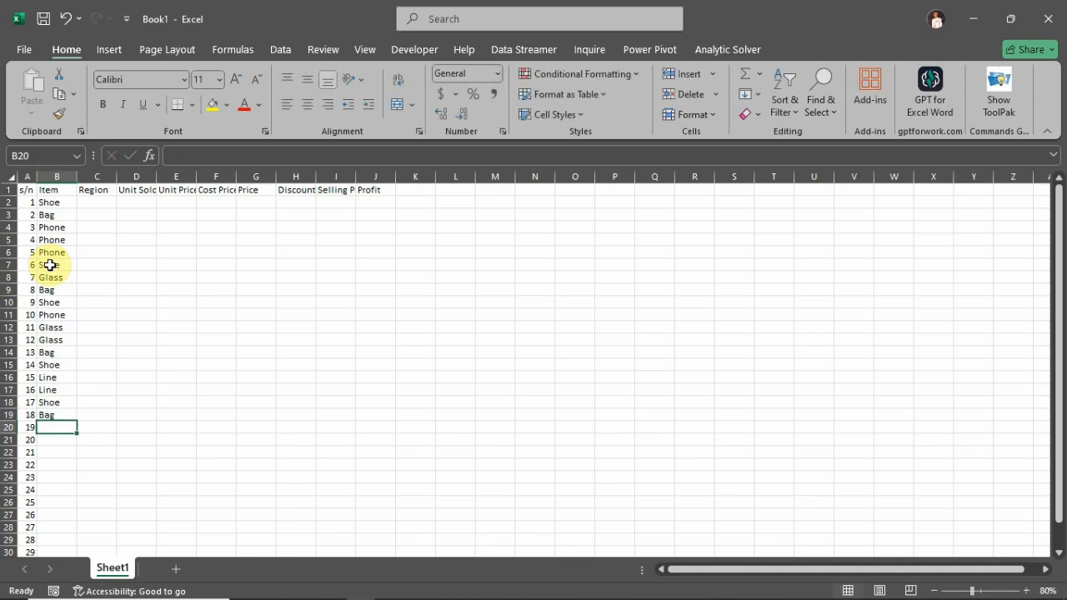
Enter the items Bag, Phone and Line in cells B20 to B22.
{"action": "type", "text": "Bag"}
{"action": "key", "text": "Return"}
{"action": "type", "text": "Phone"}
{"action": "key", "text": "Return"}
{"action": "type", "text": "Line"}
{"action": "key", "text": "Return"}
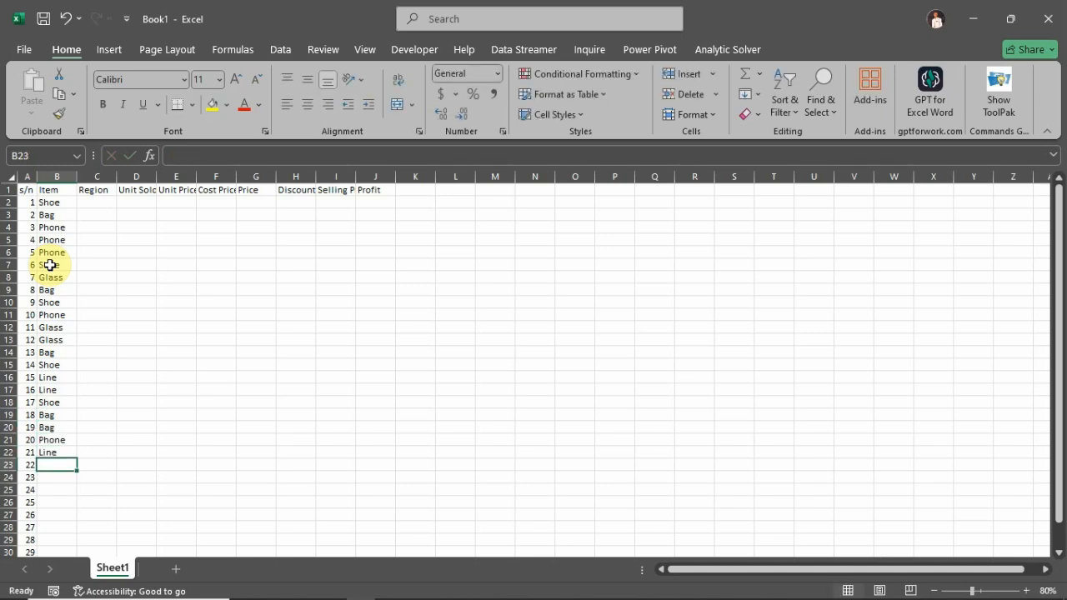
Enter the items Line, Shoe, Line and Phone in cells B23 to B26.
{"action": "type", "text": ";"}
{"action": "key", "text": "Return"}
{"action": "key", "text": "Up"}
{"action": "type", "text": "Line"}
{"action": "key", "text": "Return"}
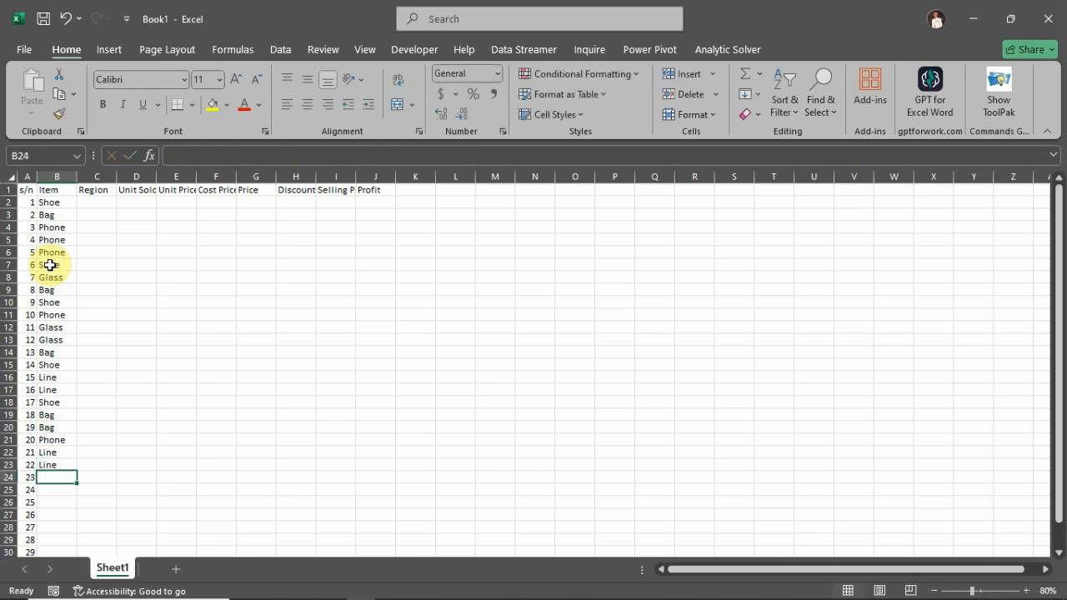
{"action": "type", "text": "Shoe"}
{"action": "key", "text": "Return"}
{"action": "type", "text": "Line"}
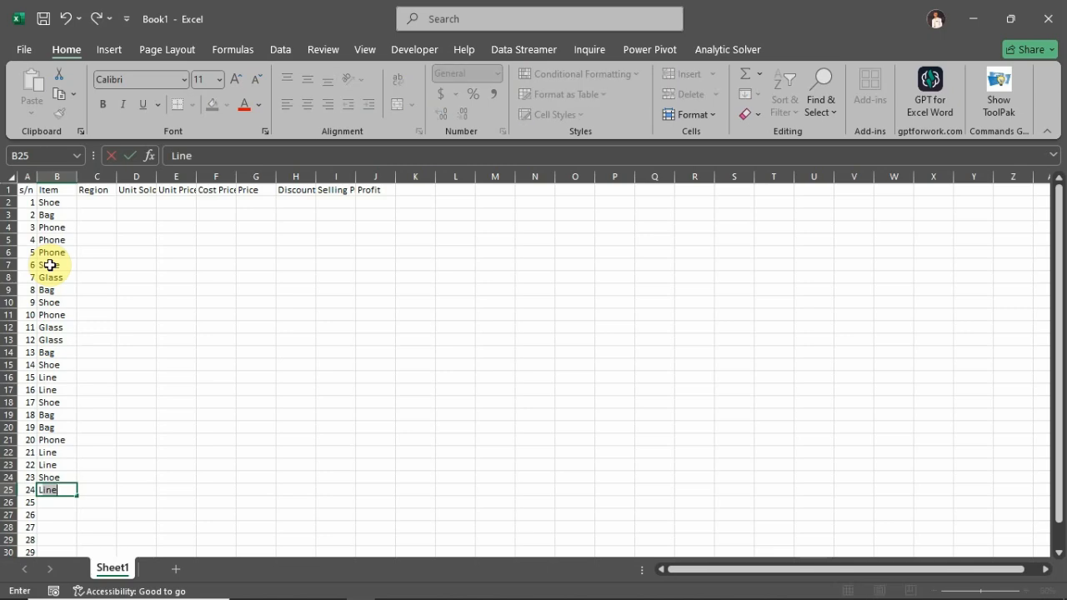
{"action": "key", "text": "Return"}
{"action": "type", "text": "Phone"}
{"action": "key", "text": "Return"}
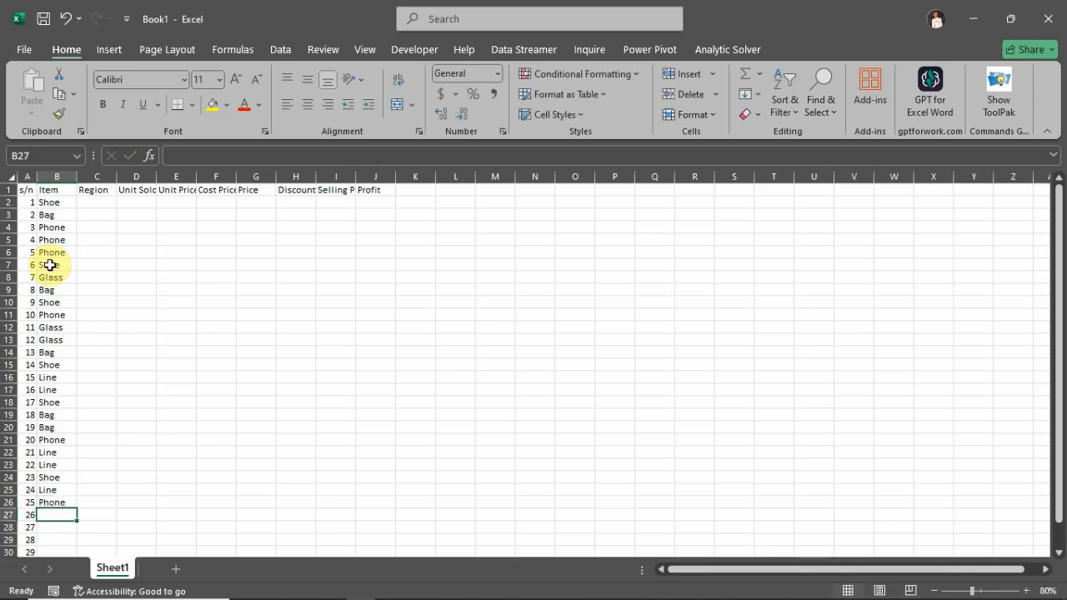
Enter the items Speaker and Phone in cells B27 and B28.
{"action": "scroll", "coordinate": [65, 251], "scroll_direction": "down", "scroll_amount": 1}
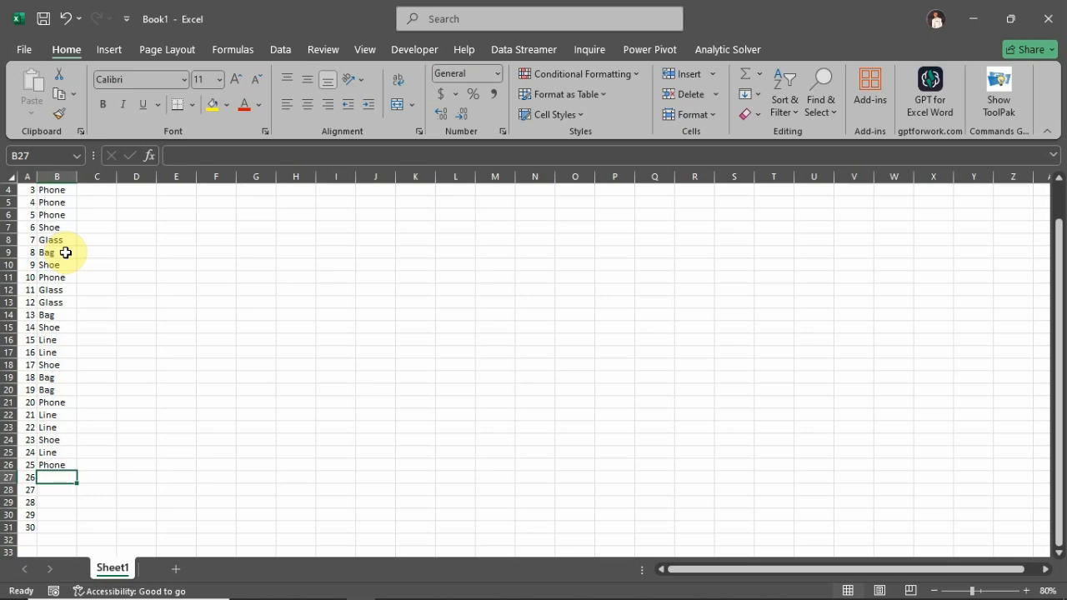
{"action": "type", "text": "Speakr"}
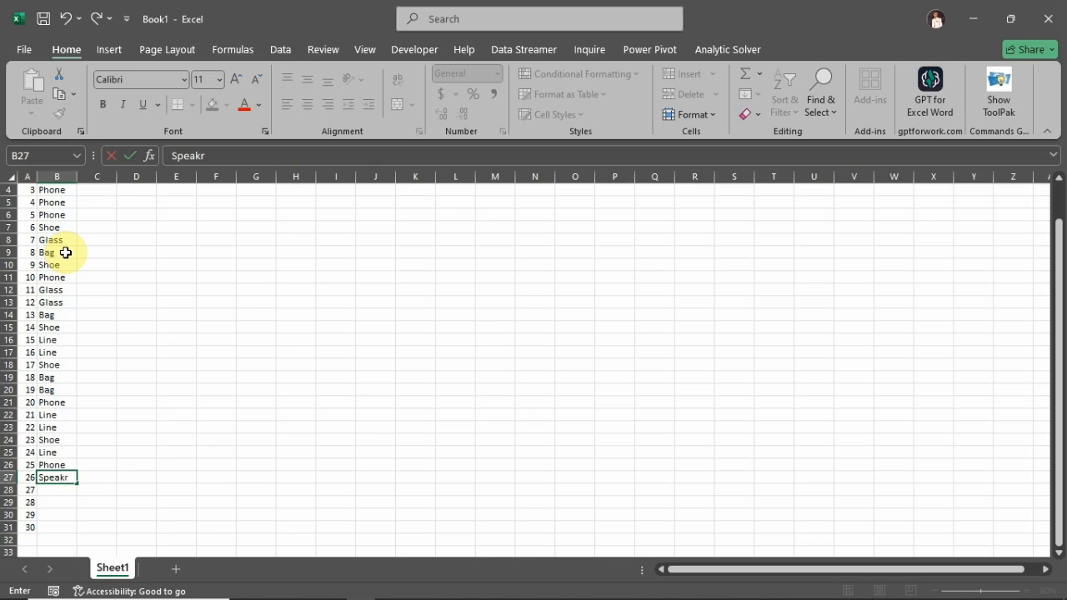
{"action": "key", "text": "BackSpace"}
{"action": "type", "text": "er"}
{"action": "key", "text": "Return"}
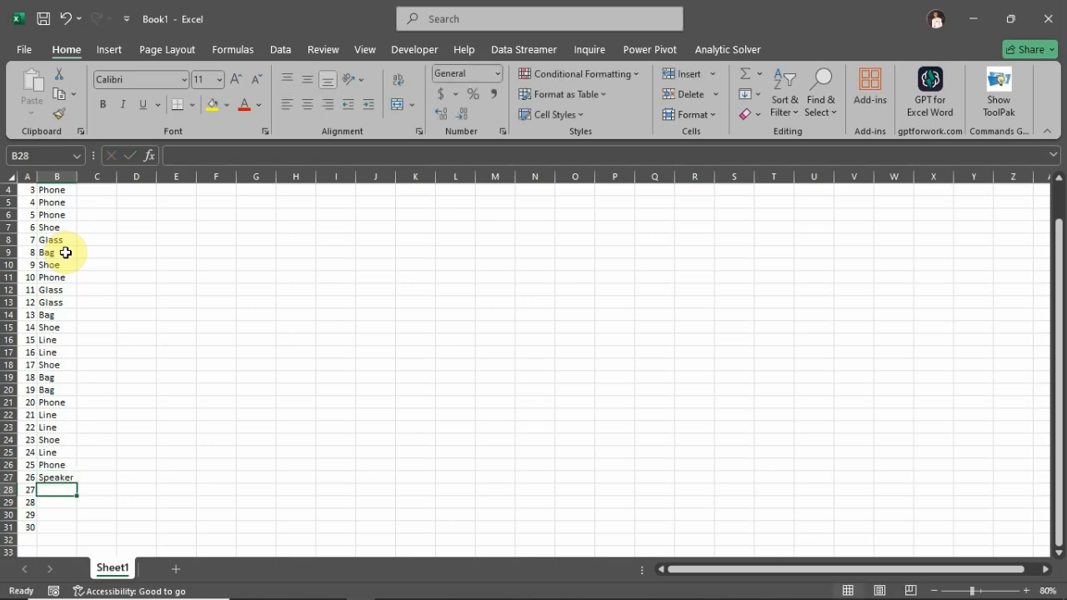
{"action": "type", "text": "Phone"}
{"action": "key", "text": "Return"}
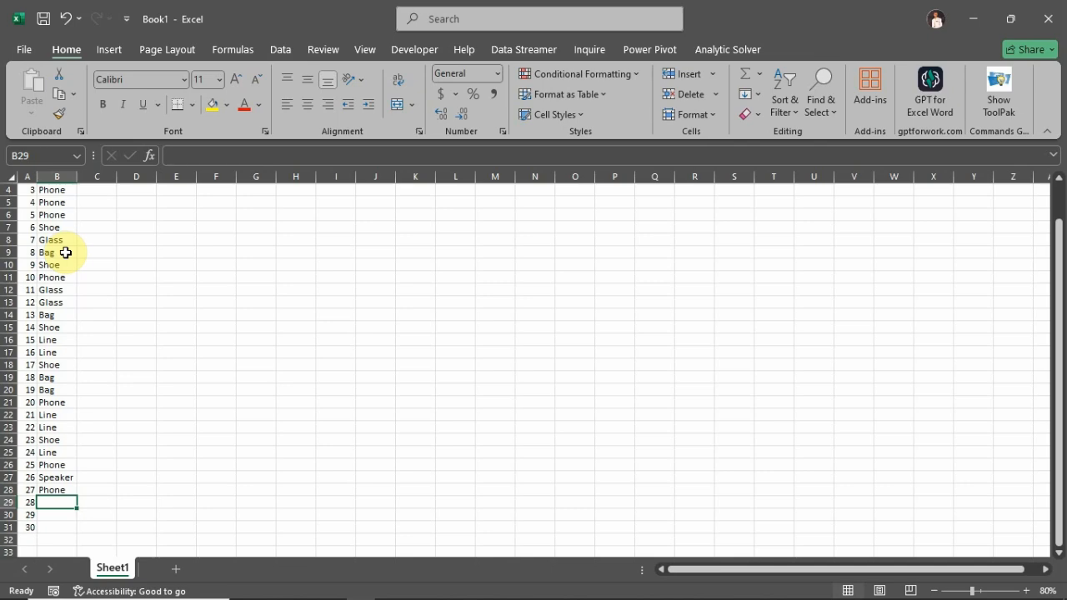
Complete the Item column with Reed, Reed and Box in cells B29 to B31.
{"action": "type", "text": "Reed"}
{"action": "key", "text": "Return"}
{"action": "type", "text": "Reed"}
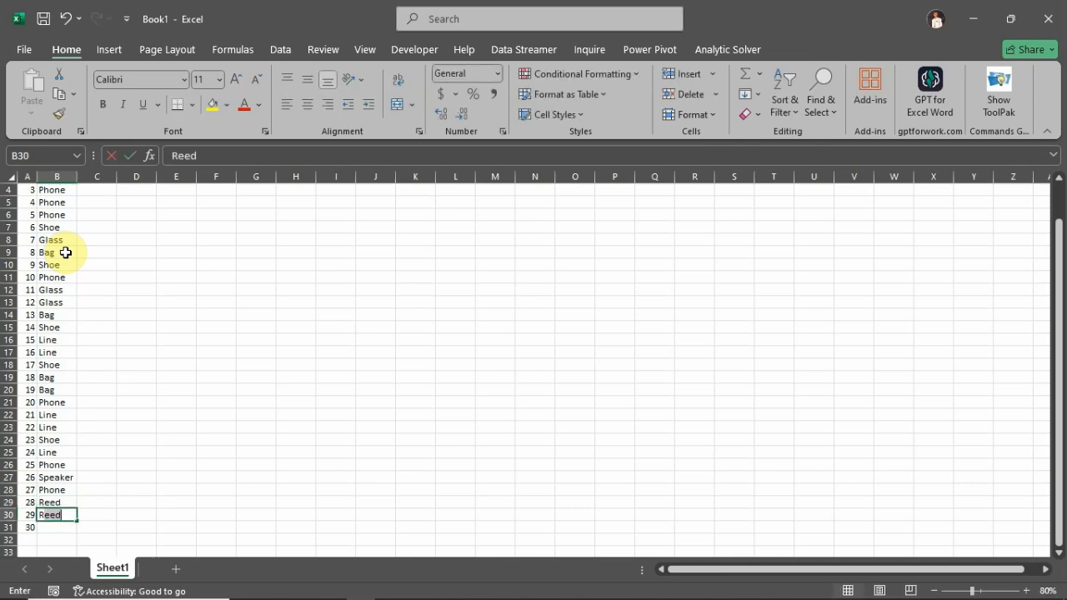
{"action": "key", "text": "Return"}
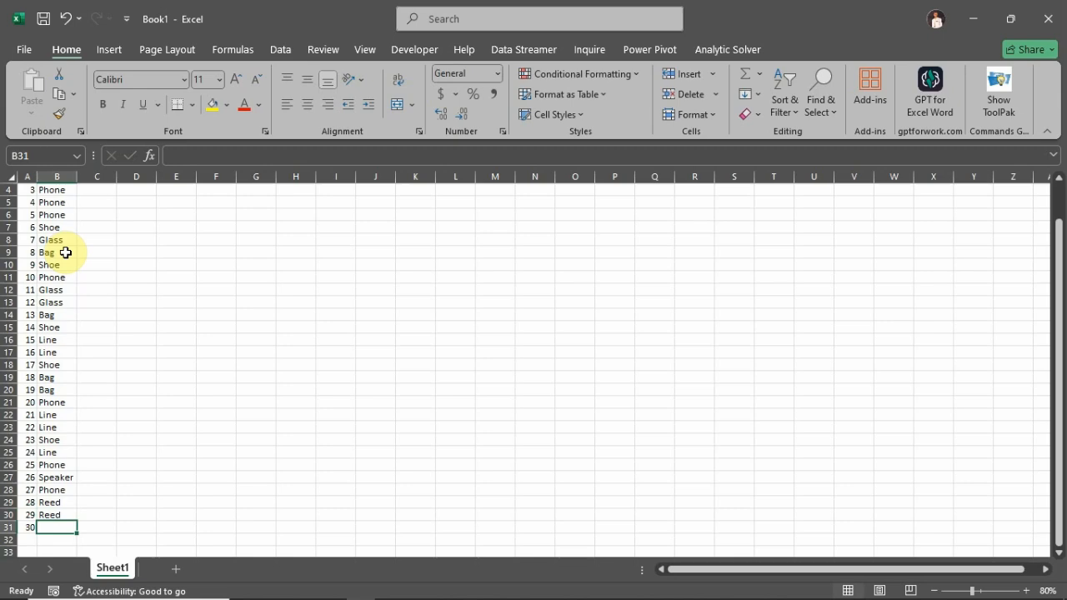
{"action": "type", "text": "Box"}
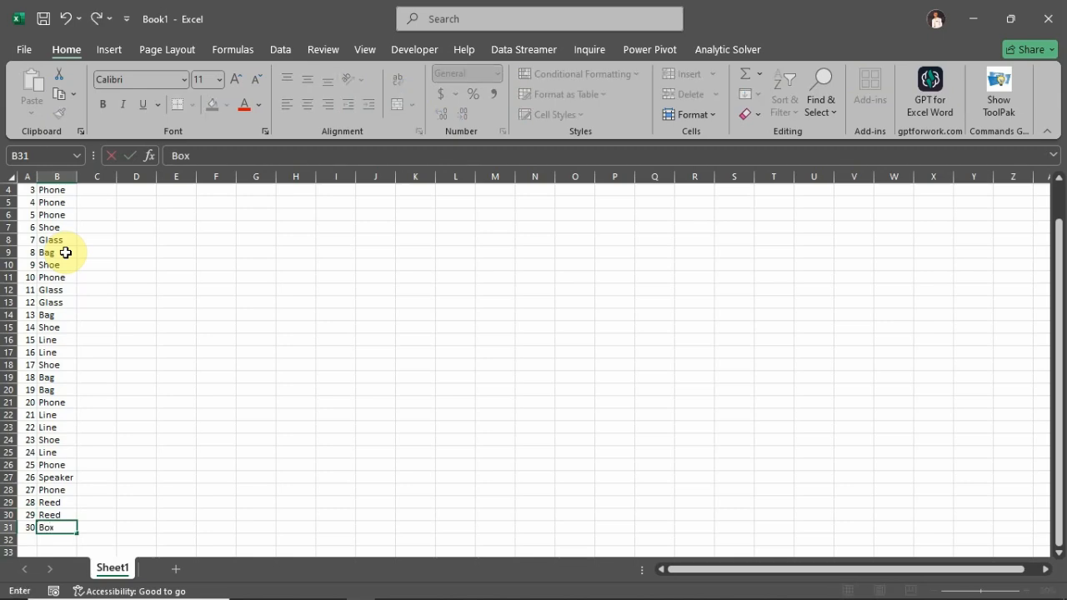
{"action": "key", "text": "Return"}
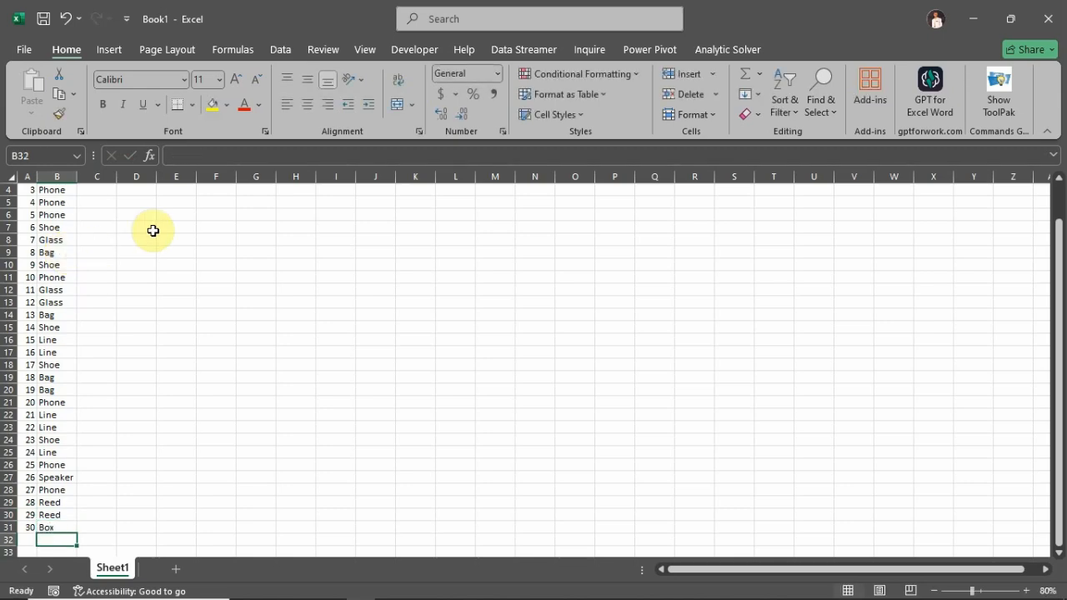
Enter the header Items in cell M1, apart from the main table.
{"action": "scroll", "coordinate": [154, 230], "scroll_direction": "up", "scroll_amount": 1}
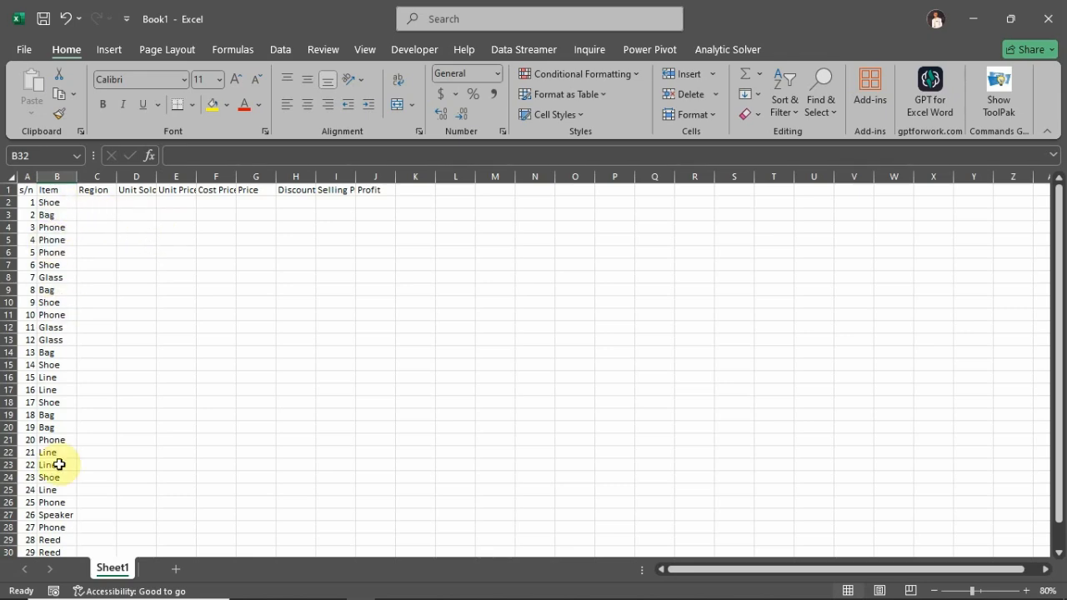
{"action": "left_click", "coordinate": [580, 204]}
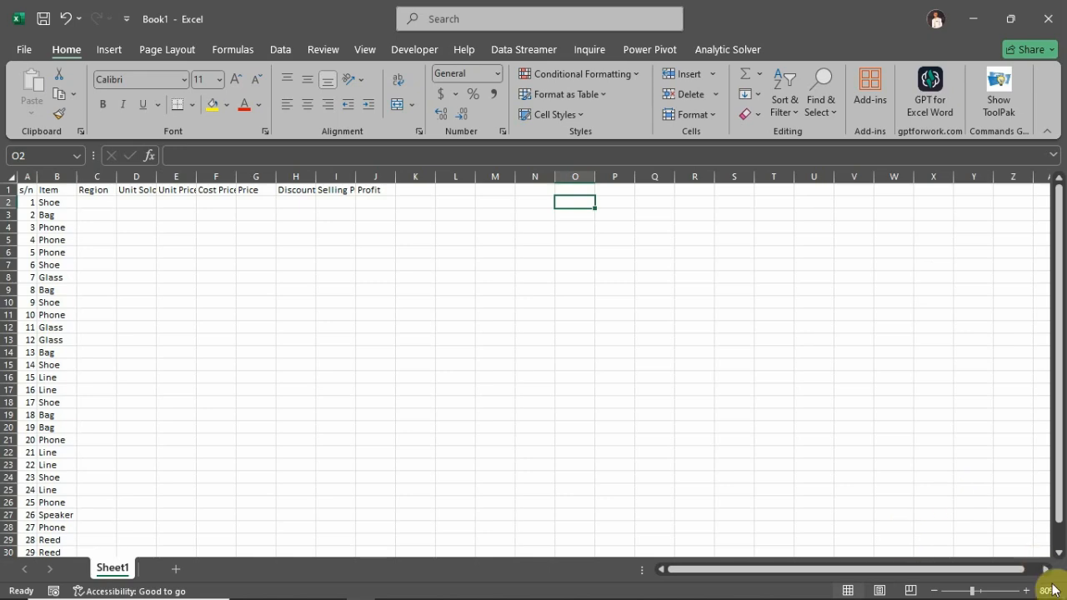
{"action": "left_click", "coordinate": [1026, 591]}
{"action": "left_click", "coordinate": [1027, 591]}
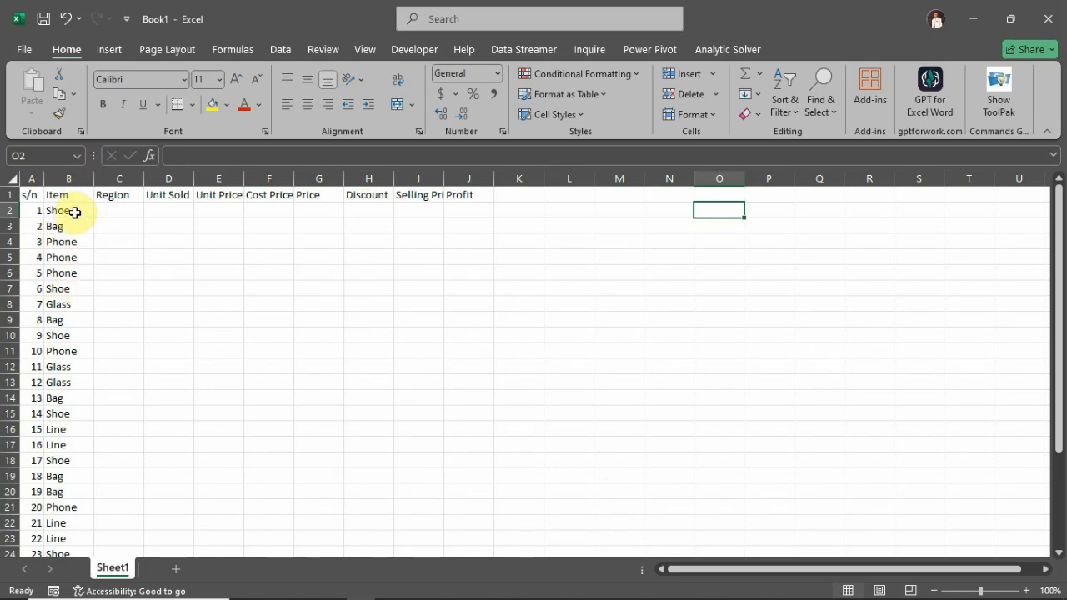
{"action": "left_click", "coordinate": [584, 207]}
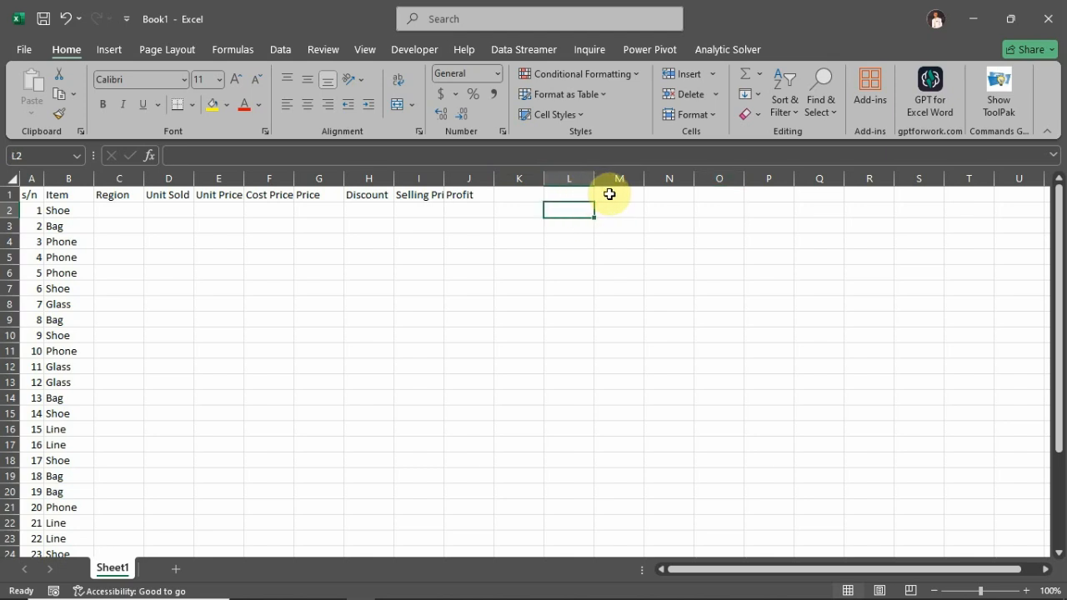
{"action": "left_click", "coordinate": [608, 195]}
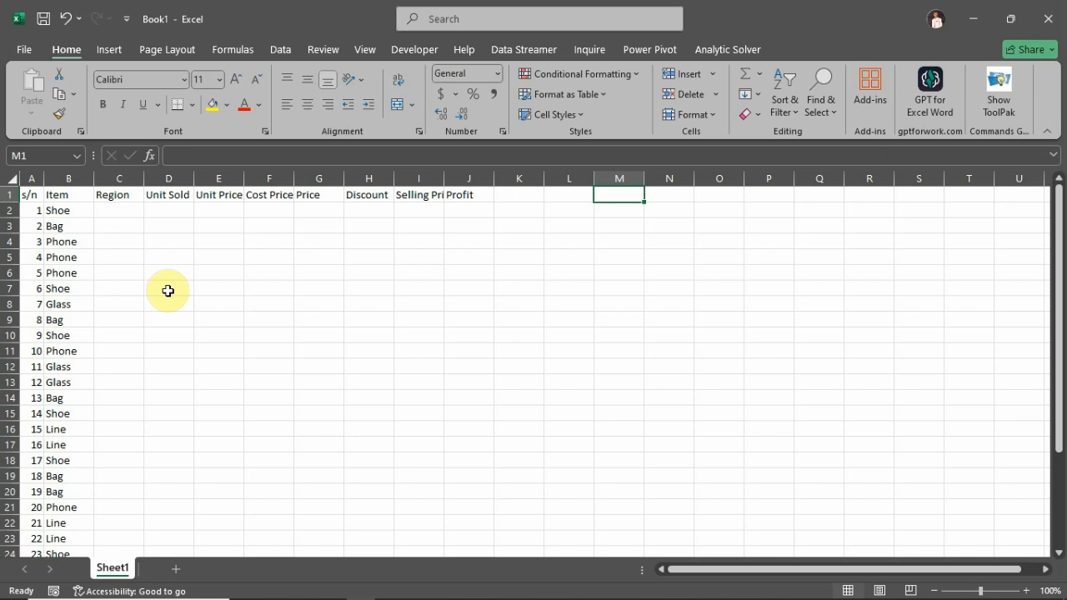
{"action": "type", "text": "Items"}
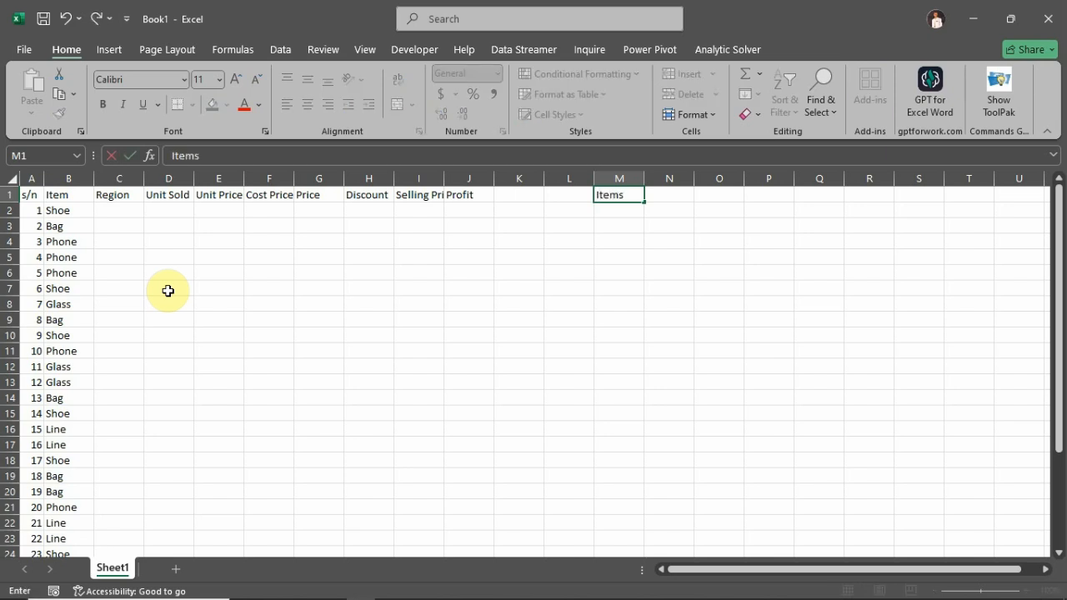
{"action": "key", "text": "Return"}
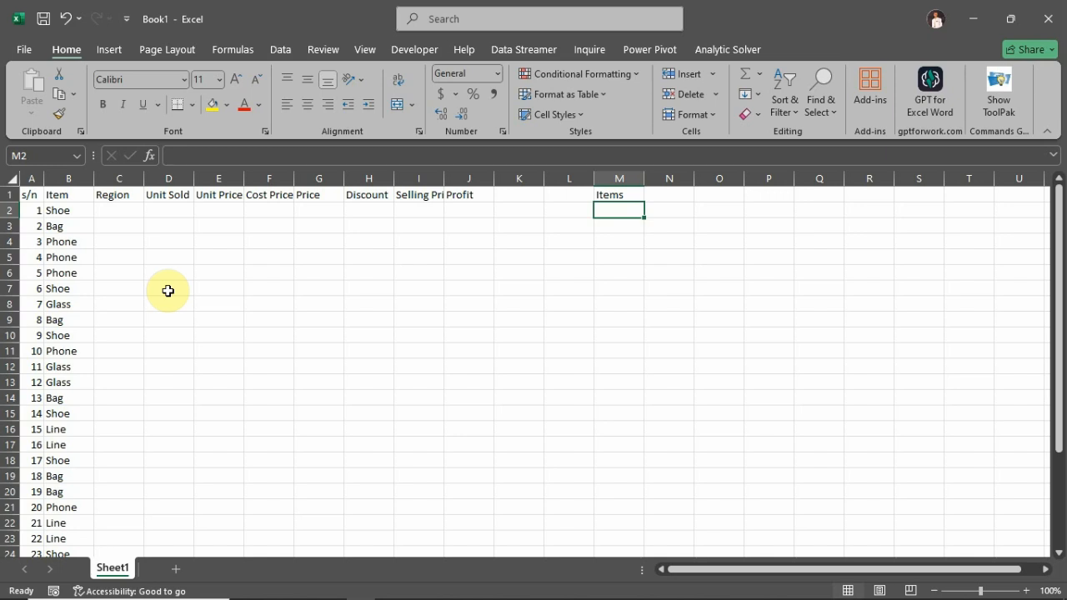
Extract the distinct items into column M with a UNIQUE formula in cell M2 over B2:B31.
{"action": "type", "text": "="}
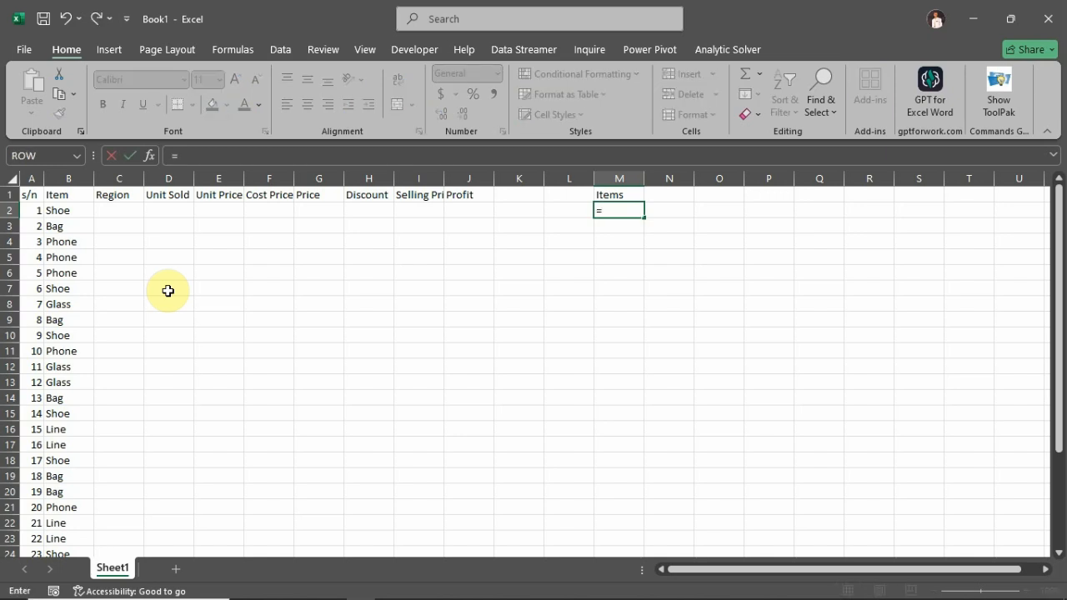
{"action": "type", "text": "unique"}
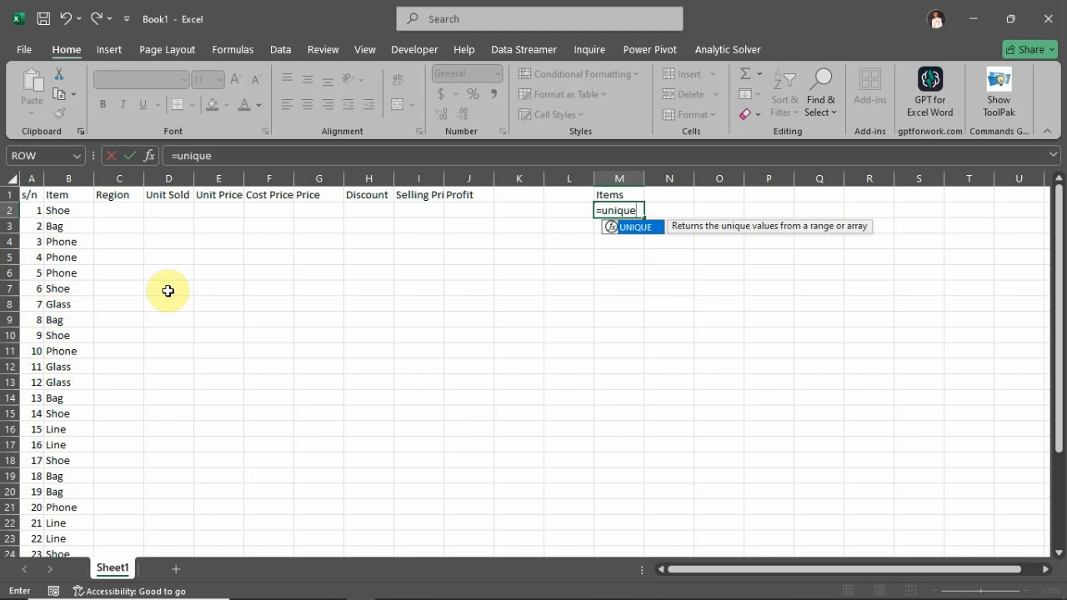
{"action": "type", "text": "("}
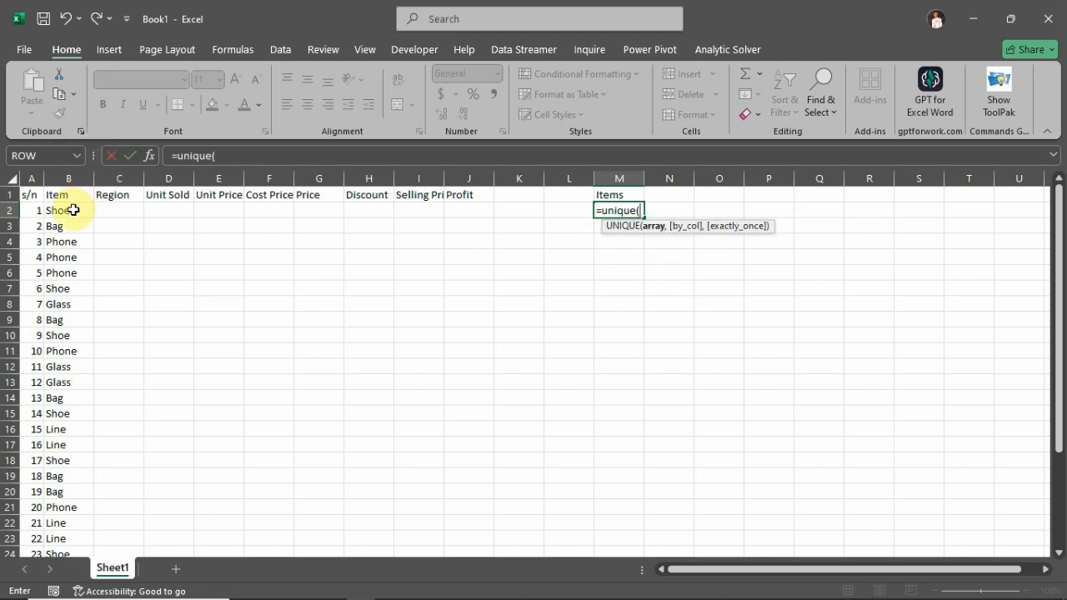
{"action": "left_click", "coordinate": [72, 210]}
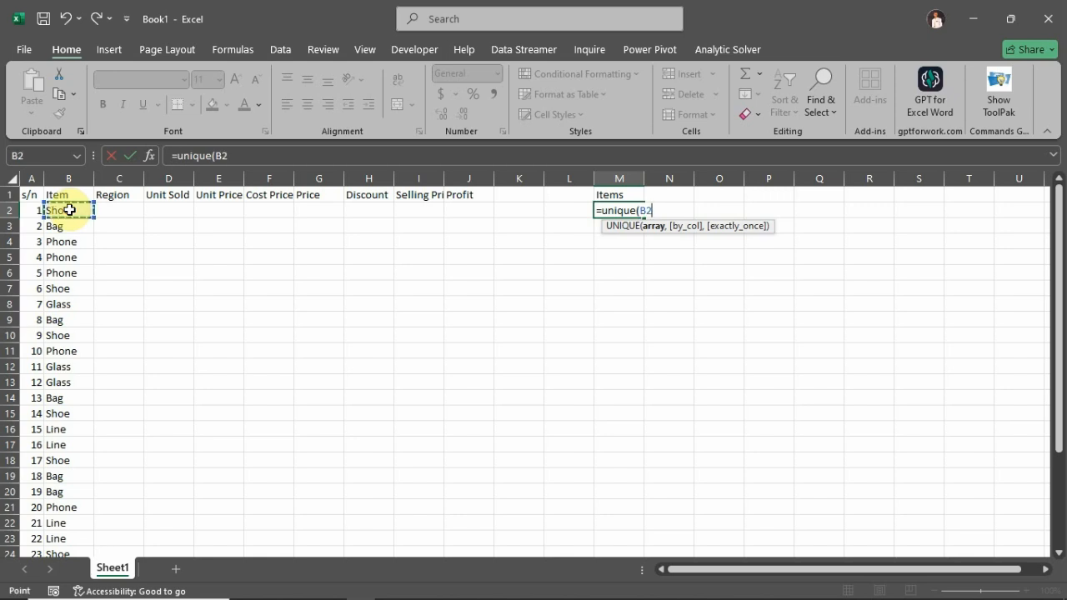
{"action": "key", "text": "ctrl+shift+Down"}
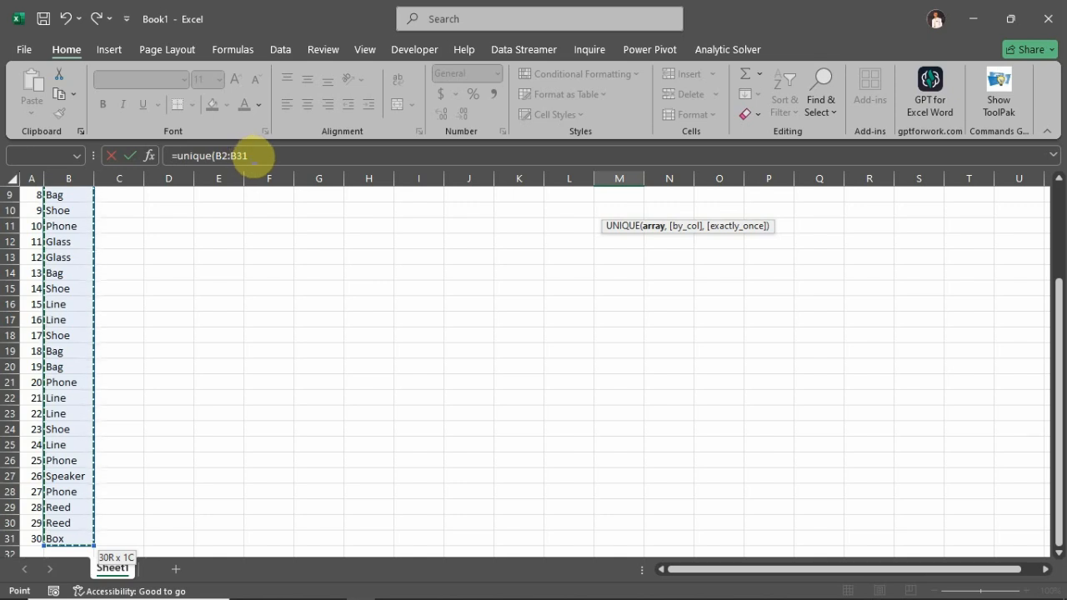
{"action": "key", "text": "ctrl+Return"}
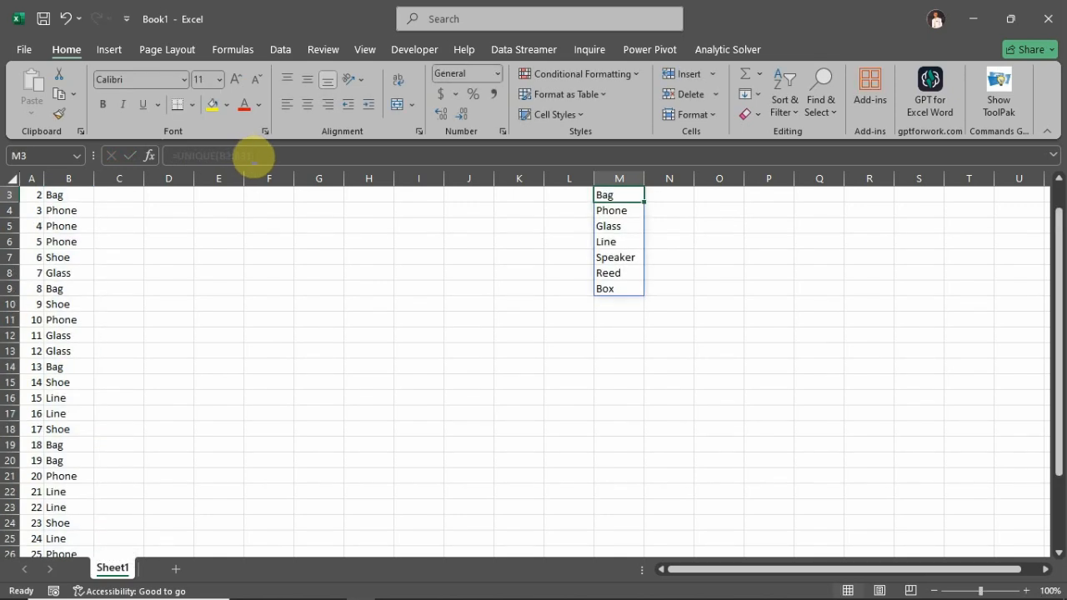
{"action": "scroll", "coordinate": [638, 255], "scroll_direction": "up", "scroll_amount": 1}
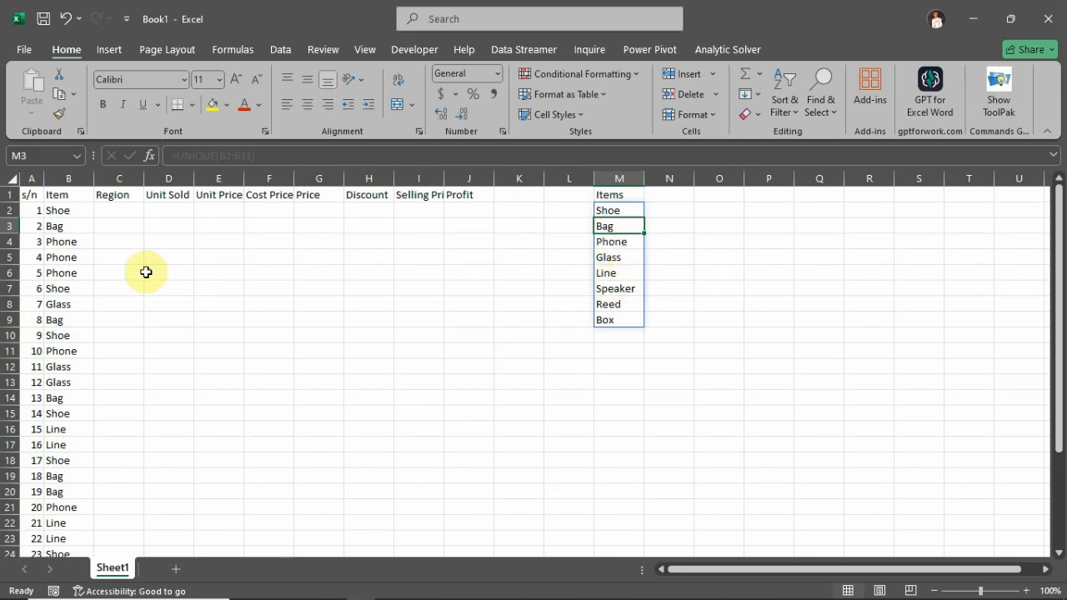
Replace the item in cell B6 with Jute box.
{"action": "double_click", "coordinate": [60, 275]}
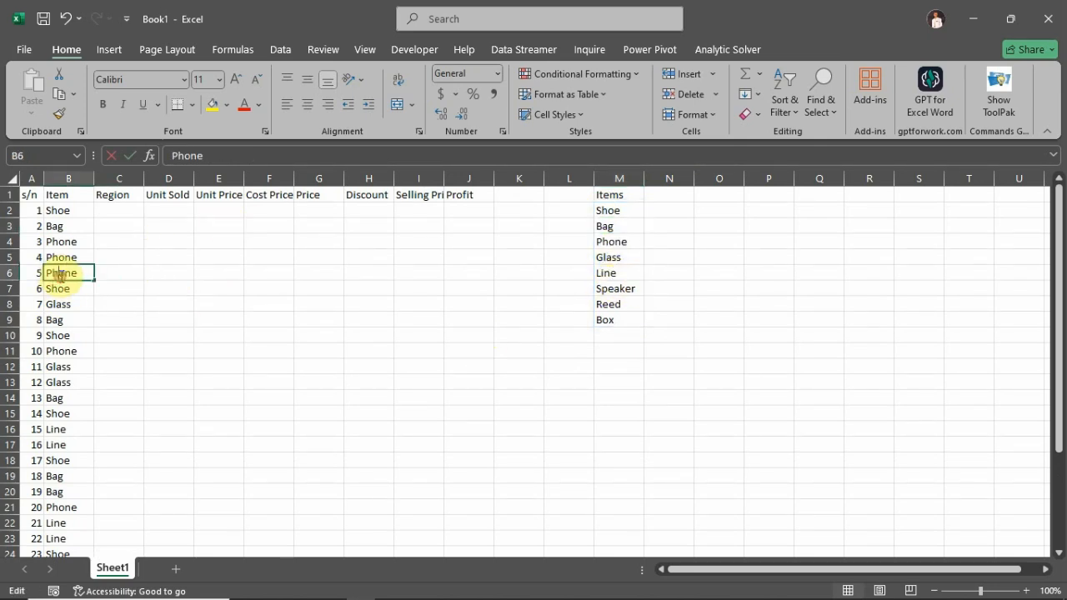
{"action": "key", "text": "Delete"}
{"action": "key", "text": "Delete"}
{"action": "key", "text": "Delete"}
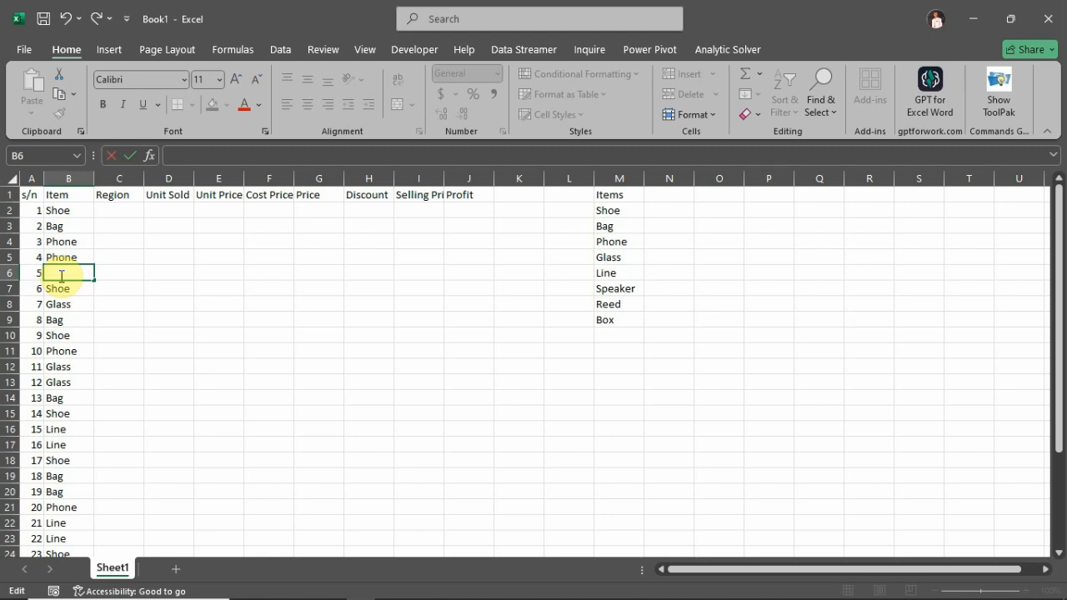
{"action": "type", "text": "Jute bo"}
{"action": "key", "text": "Return"}
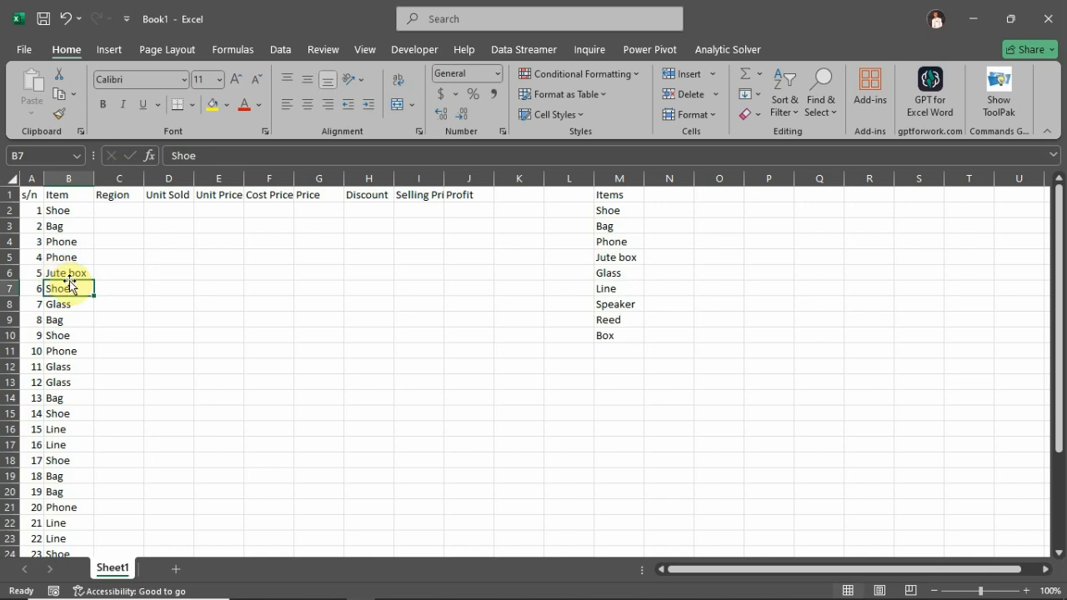
Count the Shoe entries in cell N2 with a COUNTIF formula over B2:B31 using the text criterion "Shoe".
{"action": "left_click", "coordinate": [621, 212]}
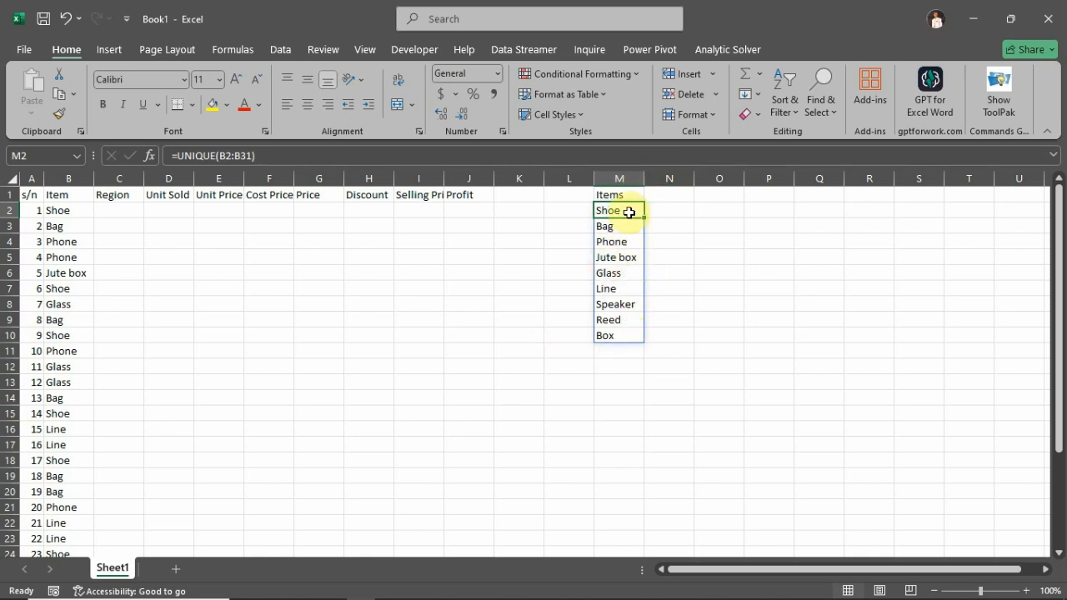
{"action": "left_click", "coordinate": [673, 195]}
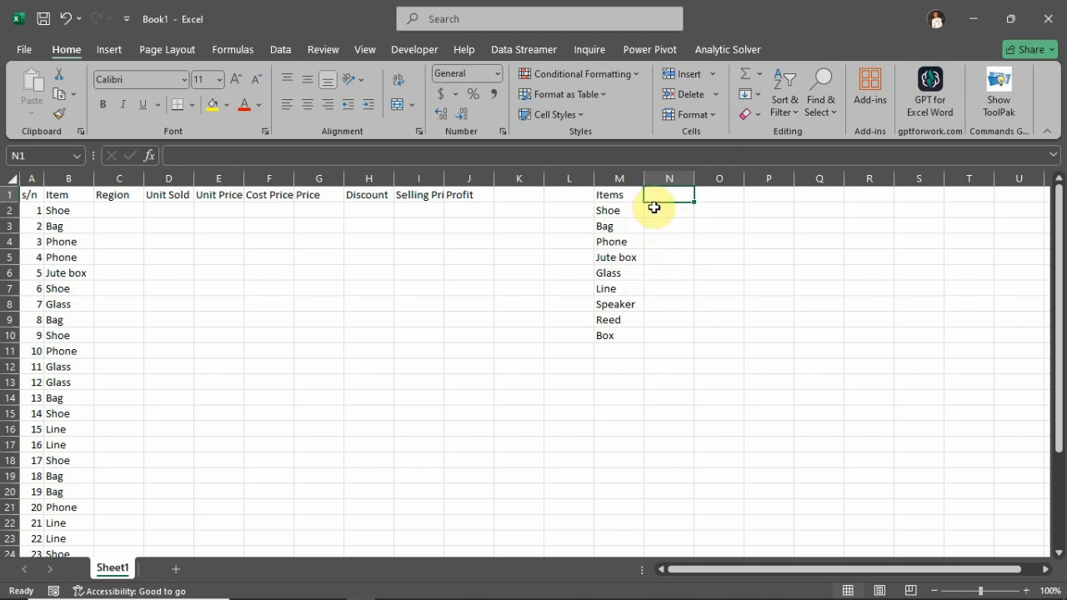
{"action": "left_click", "coordinate": [658, 209]}
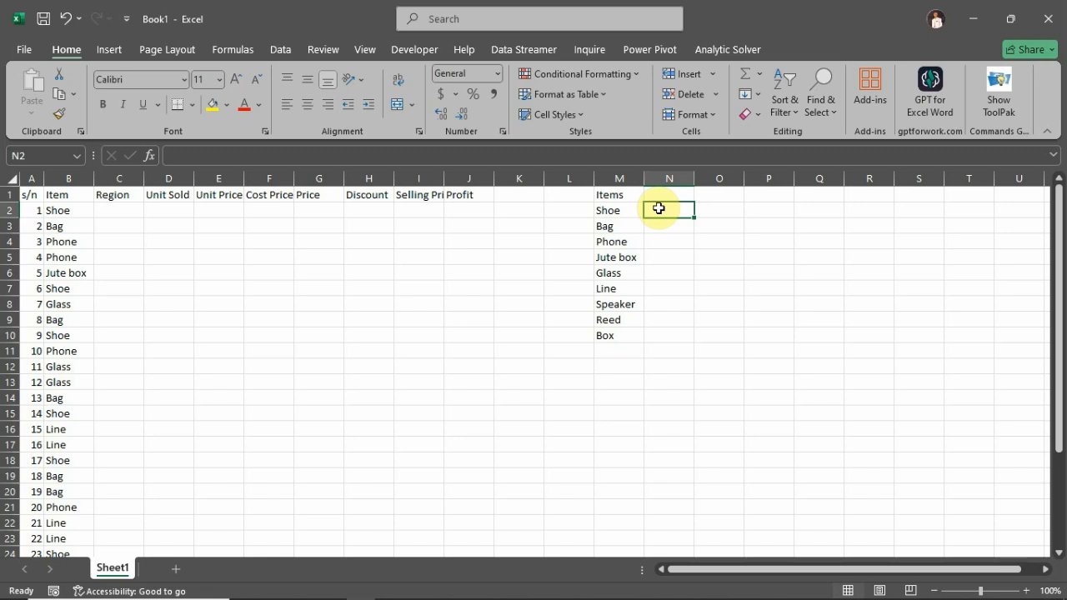
{"action": "type", "text": "=coun"}
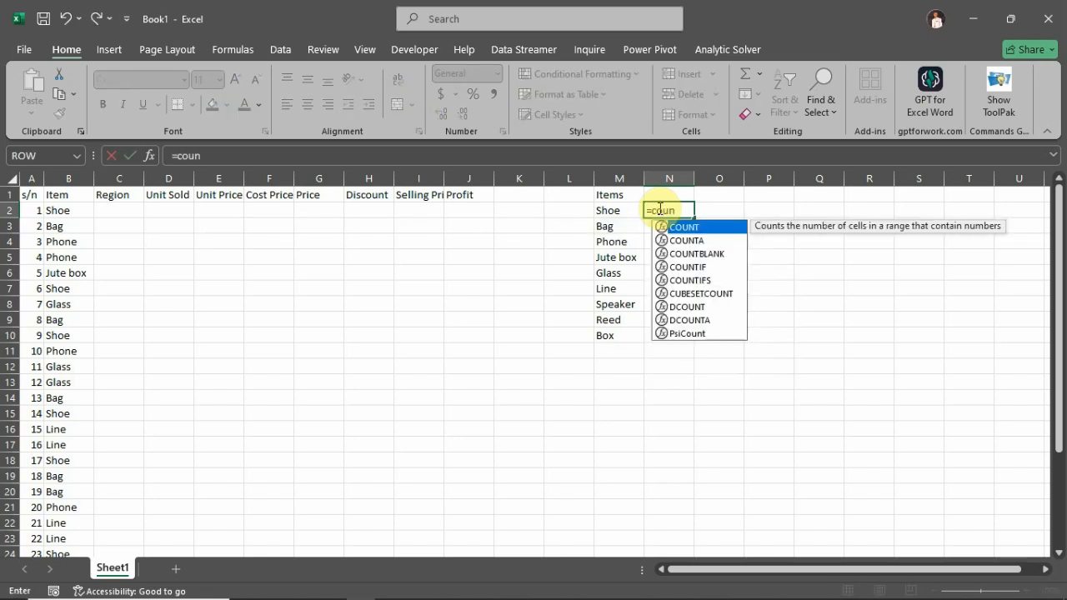
{"action": "type", "text": "tif("}
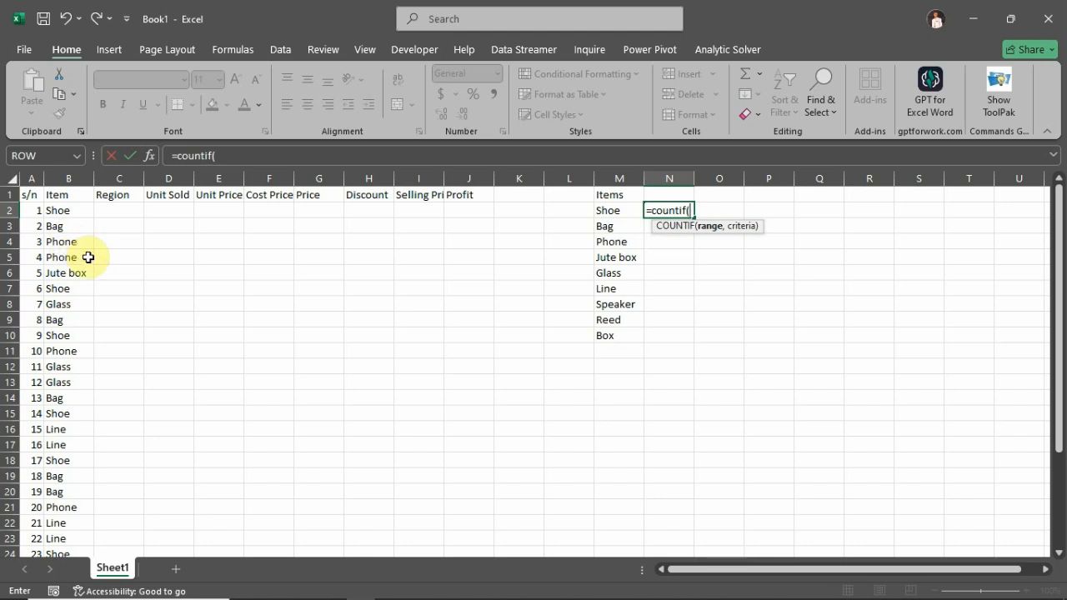
{"action": "left_click", "coordinate": [73, 210]}
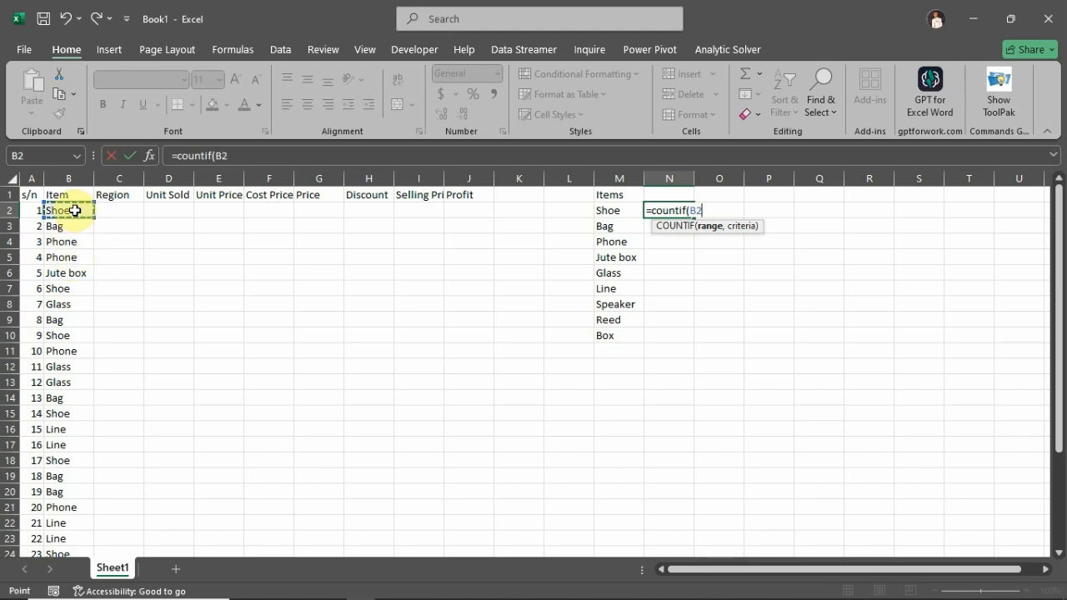
{"action": "key", "text": "ctrl+shift+Down"}
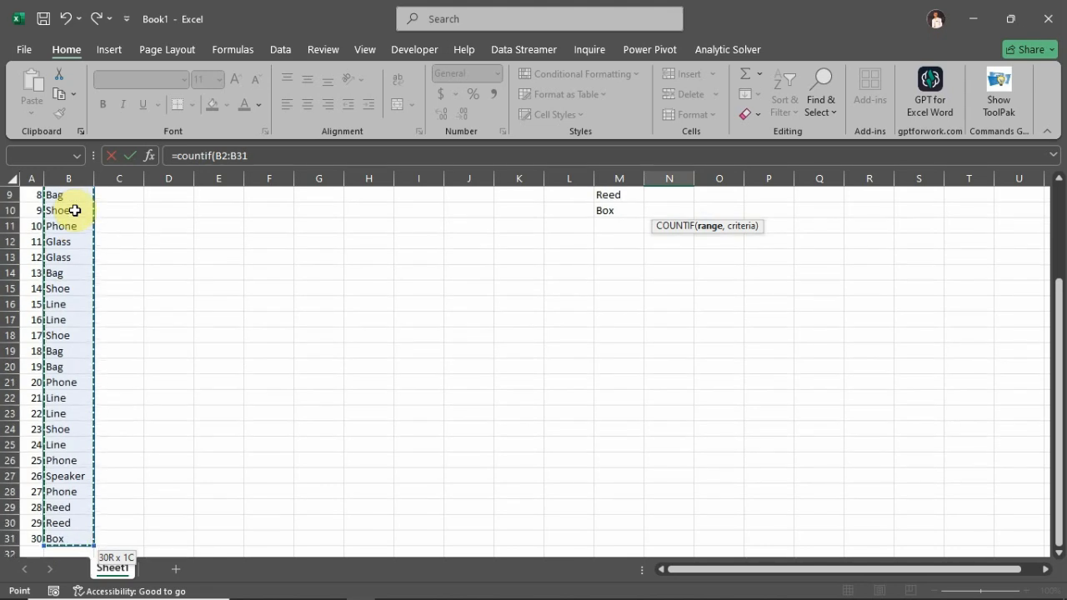
{"action": "type", "text": ","}
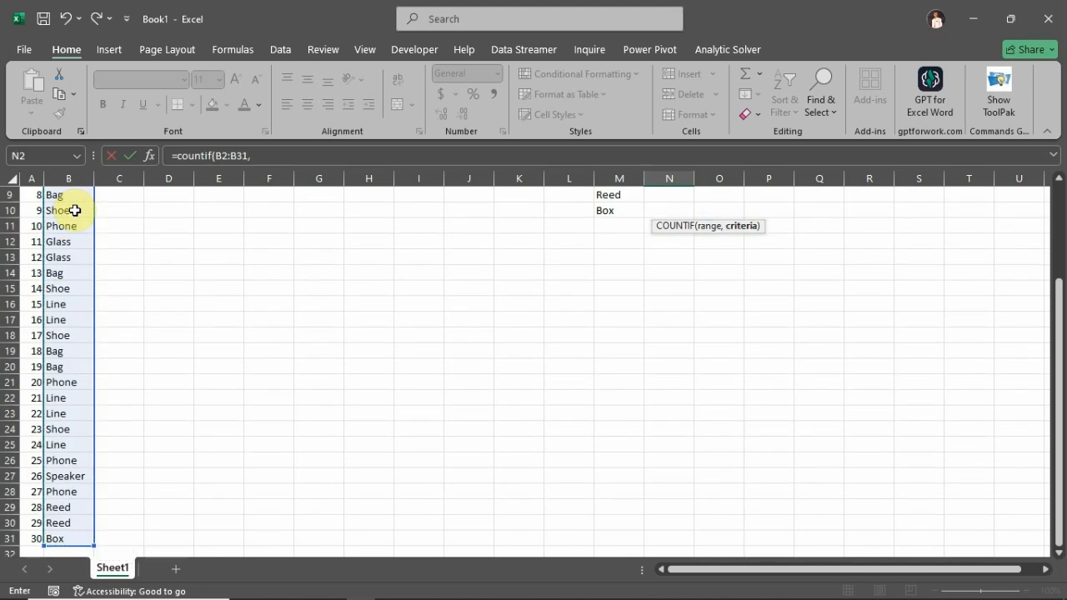
{"action": "scroll", "coordinate": [710, 505], "scroll_direction": "up", "scroll_amount": 3}
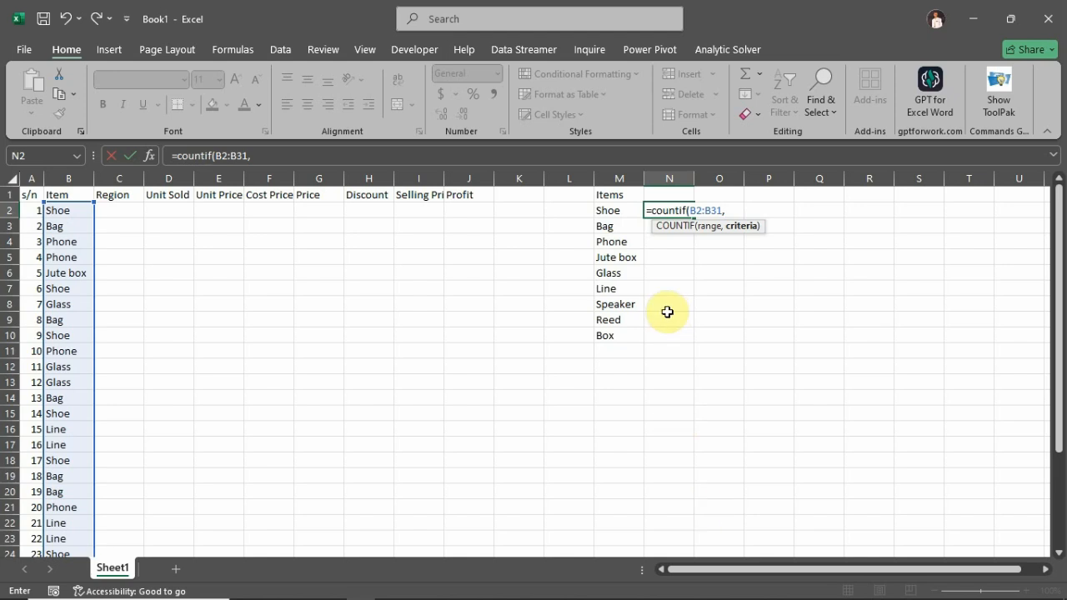
{"action": "left_click", "coordinate": [614, 212]}
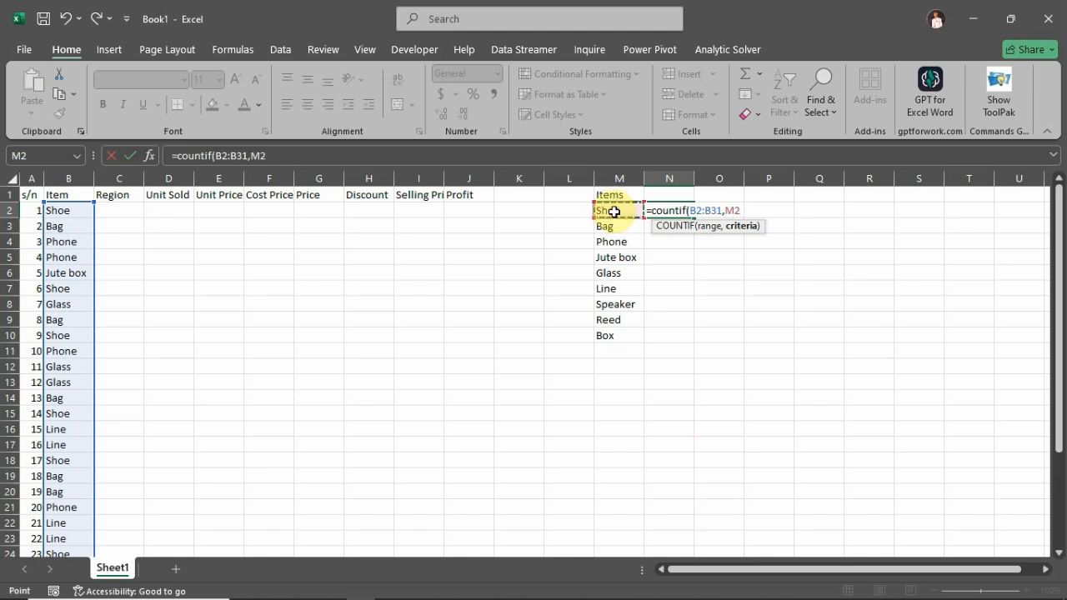
{"action": "key", "text": "BackSpace"}
{"action": "key", "text": "BackSpace"}
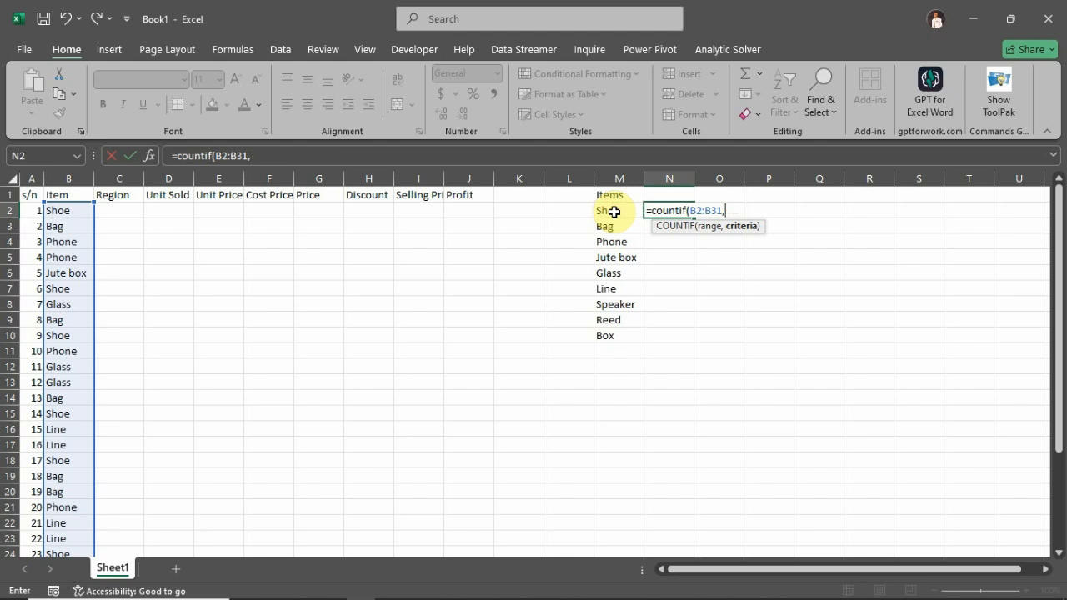
{"action": "type", "text": "\"Shoe\")"}
{"action": "key", "text": "Return"}
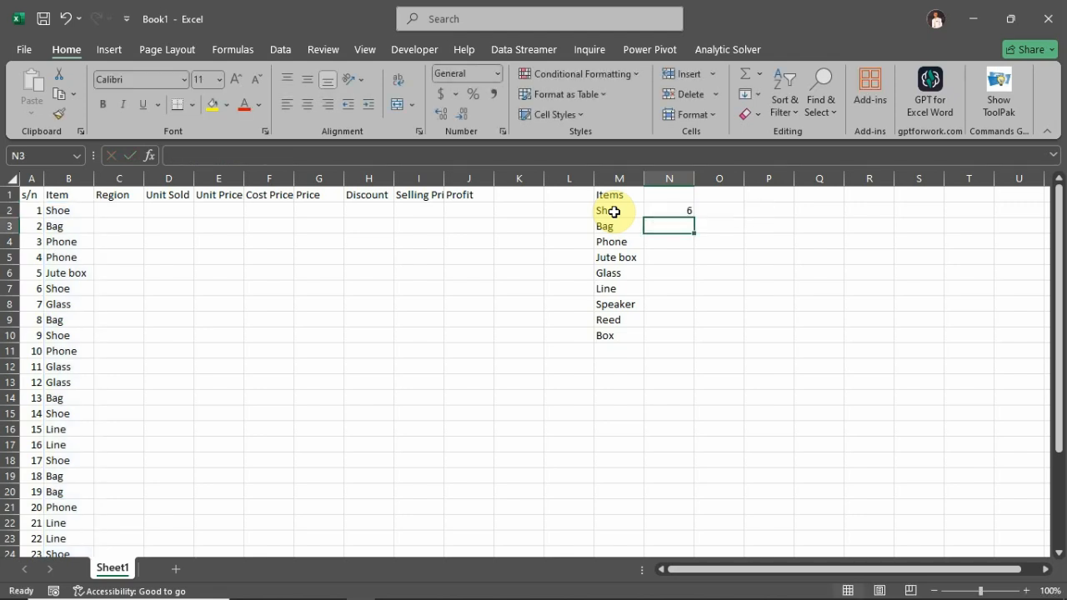
Replace the "Shoe" criterion in cell N2 with a reference to M2 and fill the formula down to N10.
{"action": "double_click", "coordinate": [680, 212]}
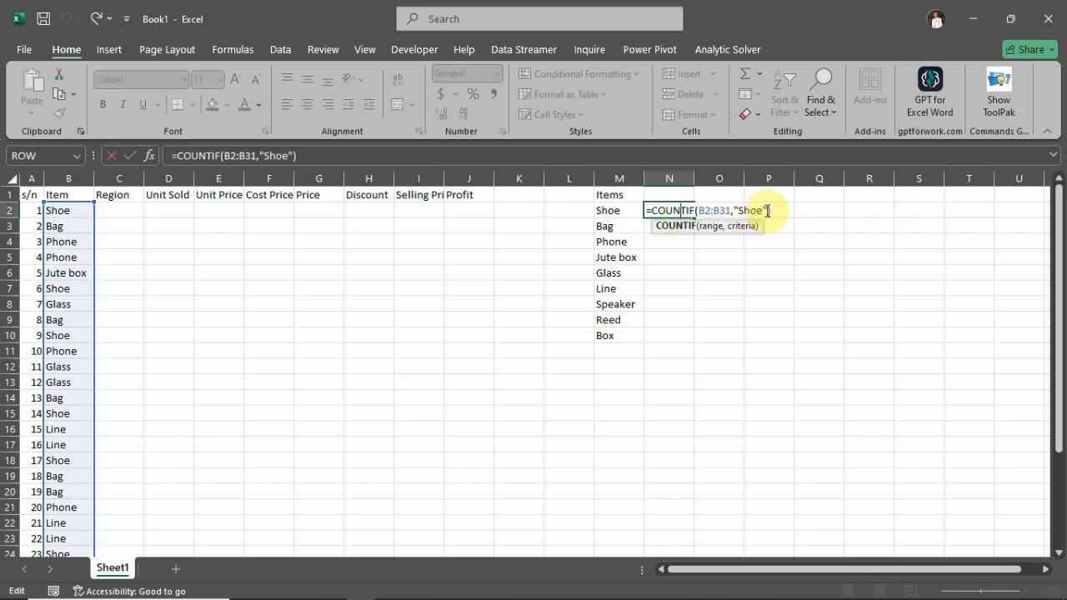
{"action": "left_click_drag", "start_coordinate": [768, 210], "coordinate": [733, 212]}
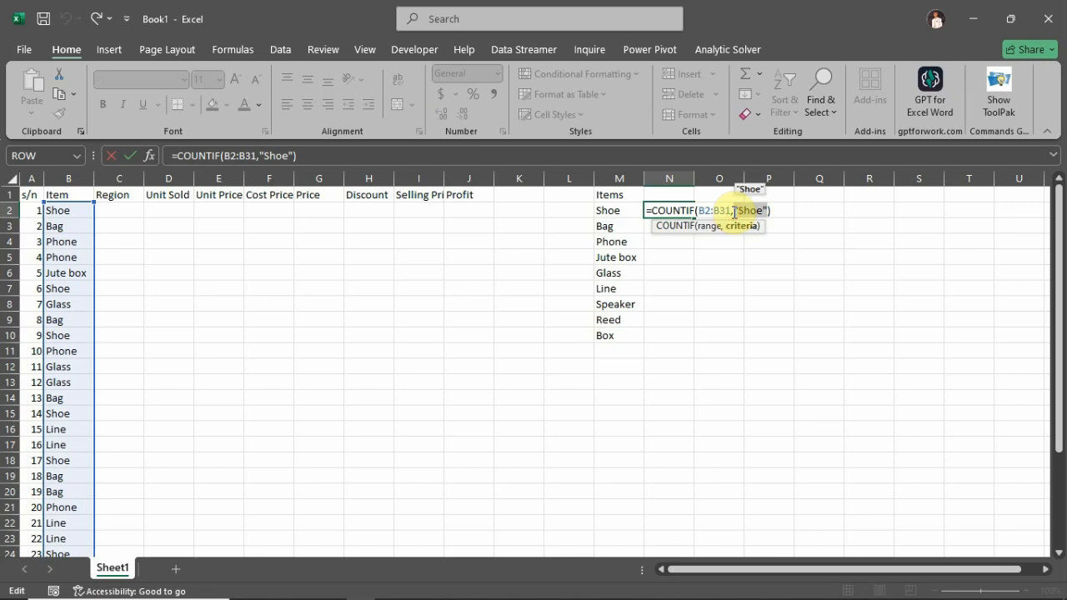
{"action": "key", "text": "Delete"}
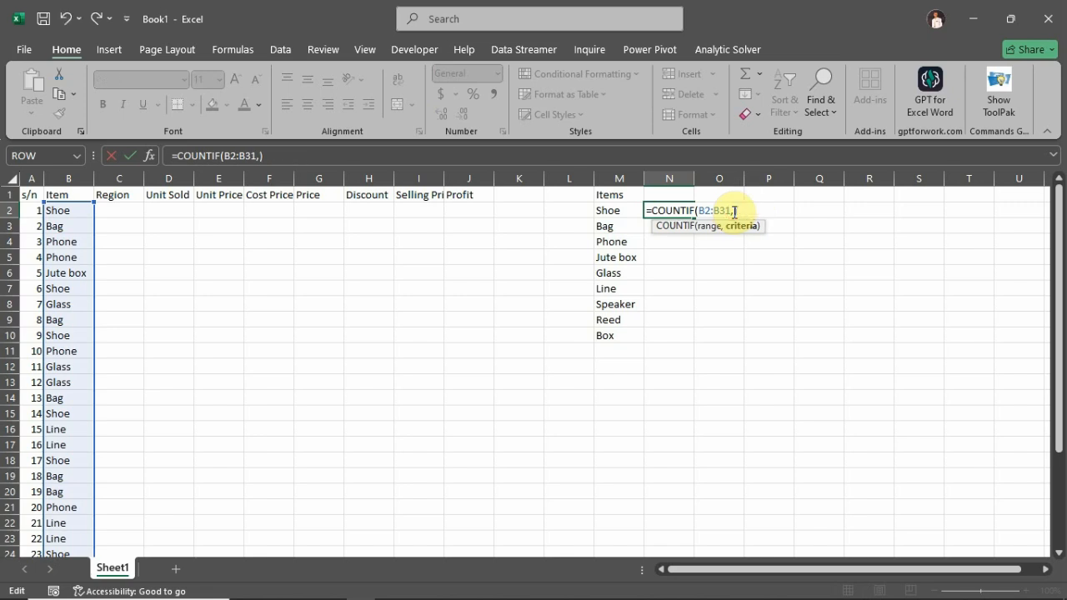
{"action": "left_click", "coordinate": [618, 212]}
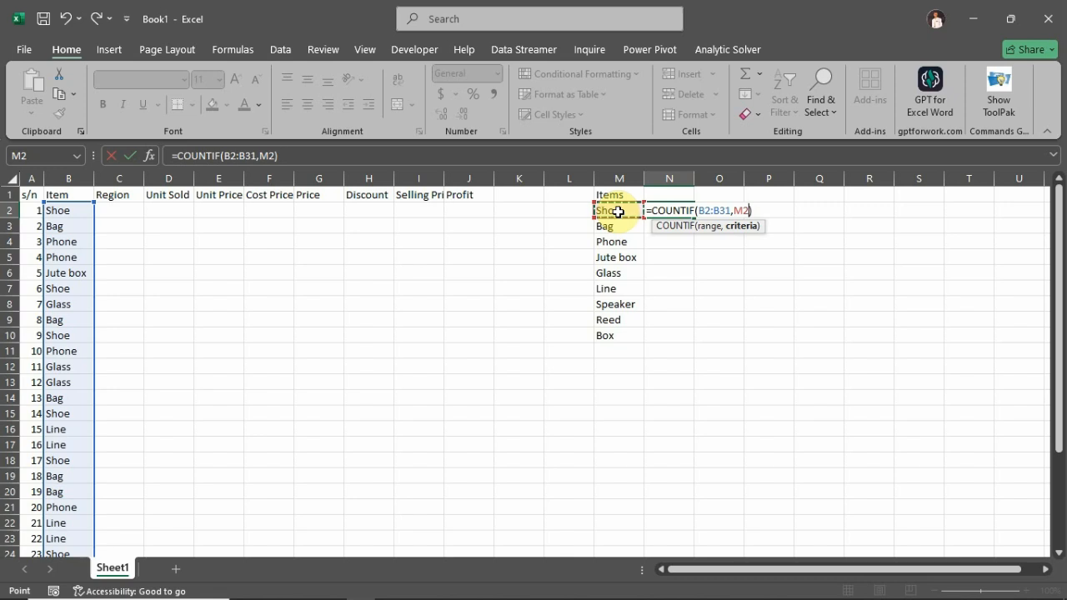
{"action": "key", "text": "Return"}
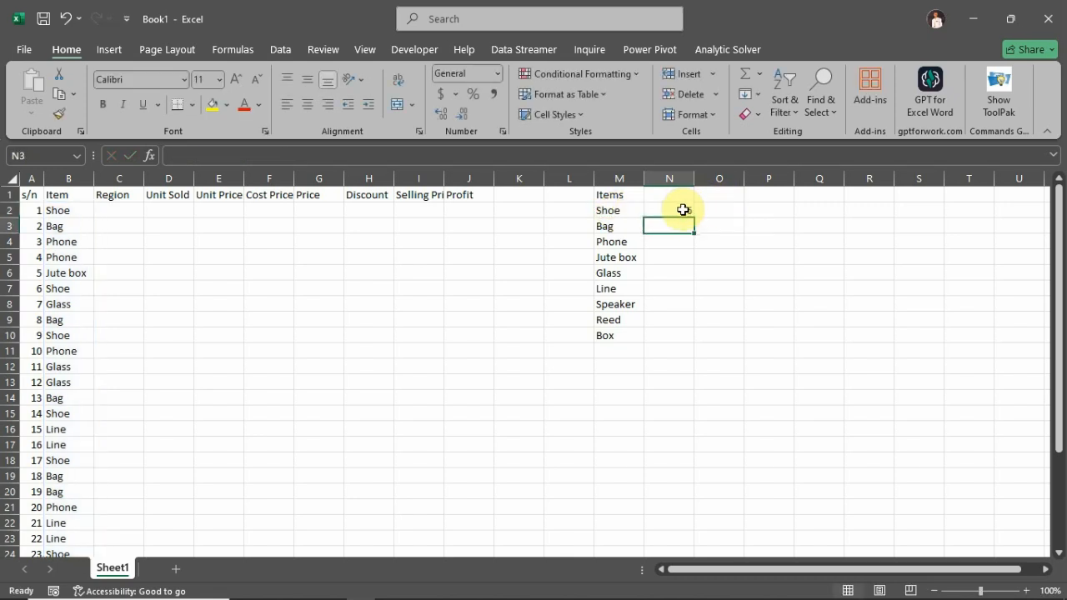
{"action": "left_click", "coordinate": [683, 210]}
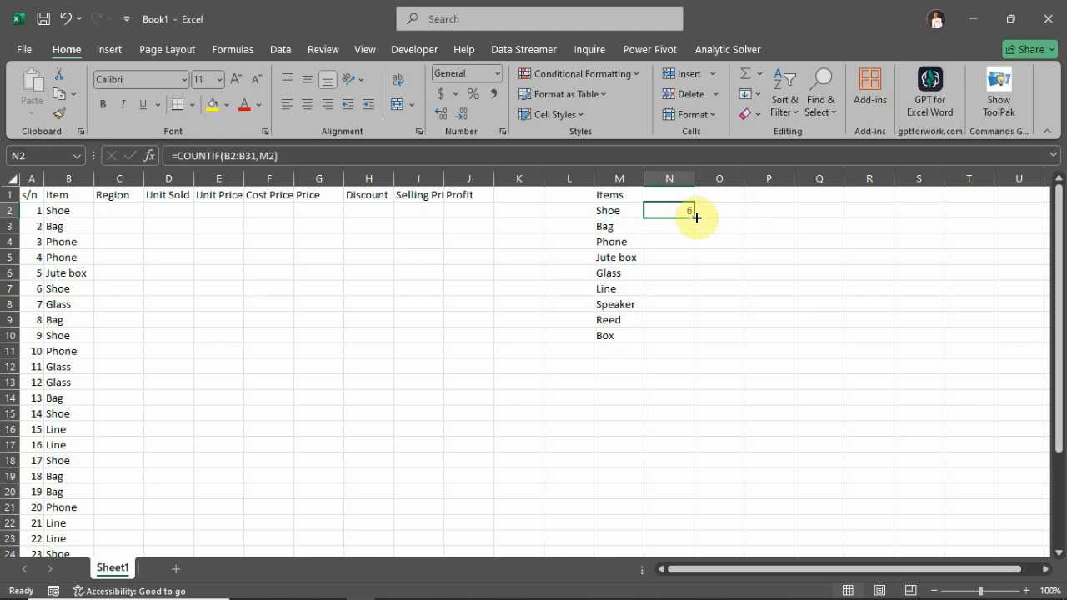
{"action": "double_click", "coordinate": [696, 218]}
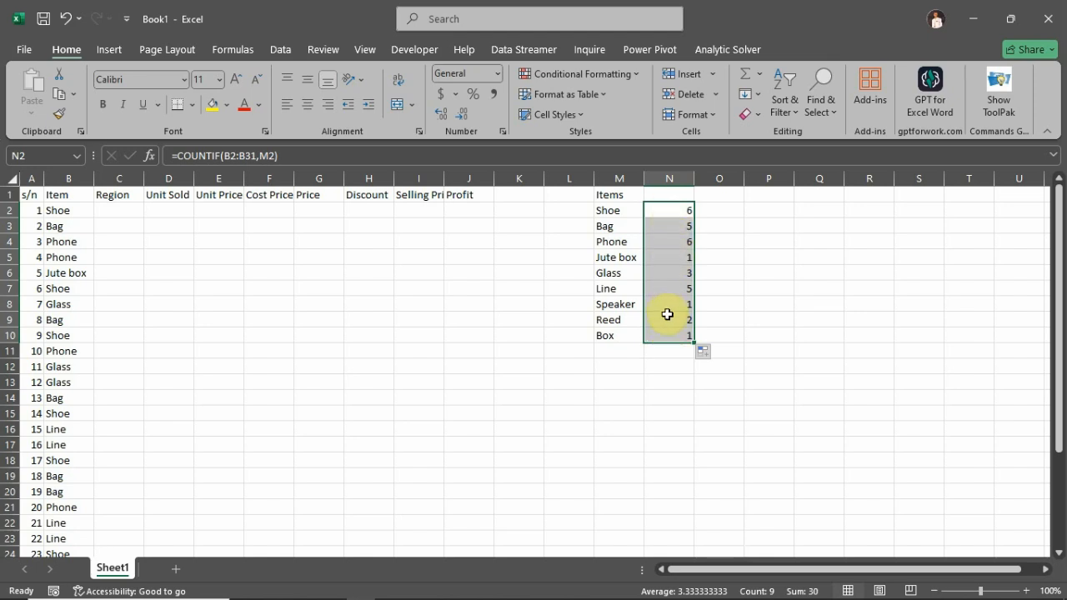
Compare the ranges and criteria referenced by the COUNTIF formulas in cells N10, N2 and N3.
{"action": "left_click", "coordinate": [669, 215]}
{"action": "key", "text": "ctrl+Down"}
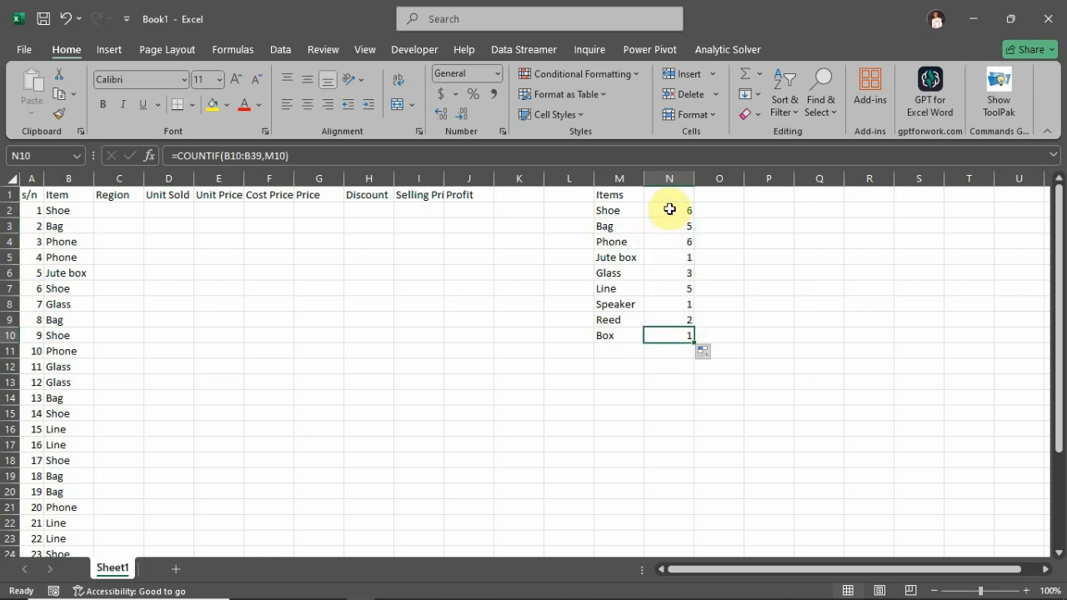
{"action": "double_click", "coordinate": [669, 210]}
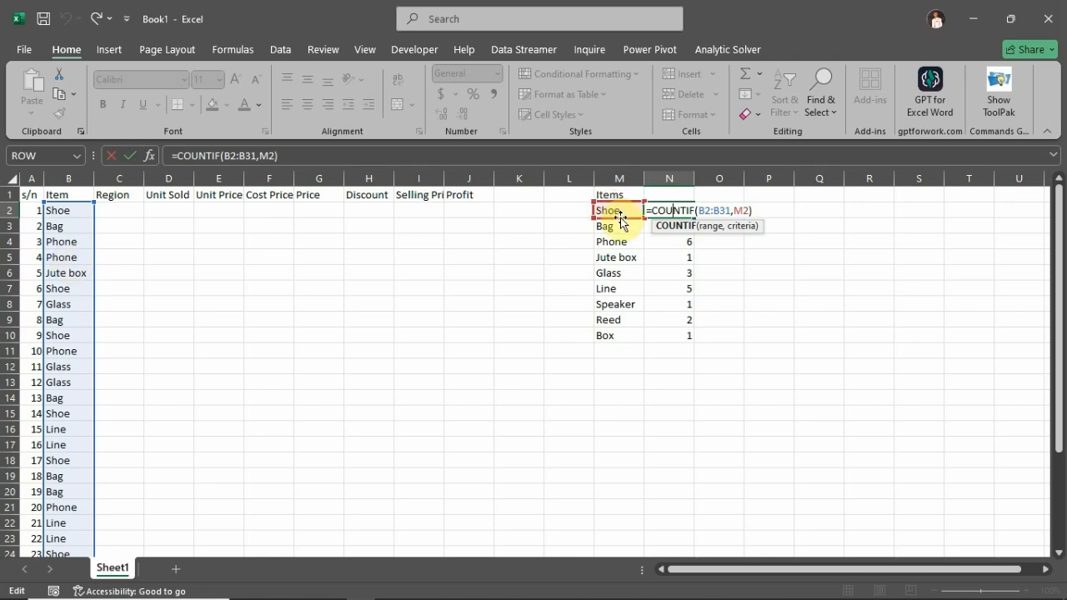
{"action": "key", "text": "Escape"}
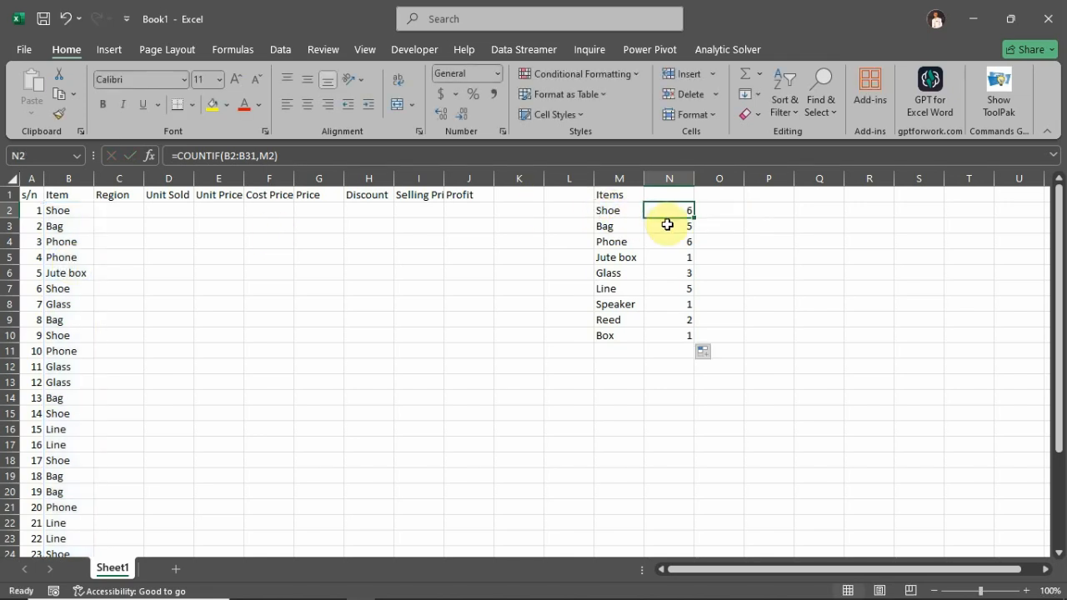
{"action": "double_click", "coordinate": [668, 224]}
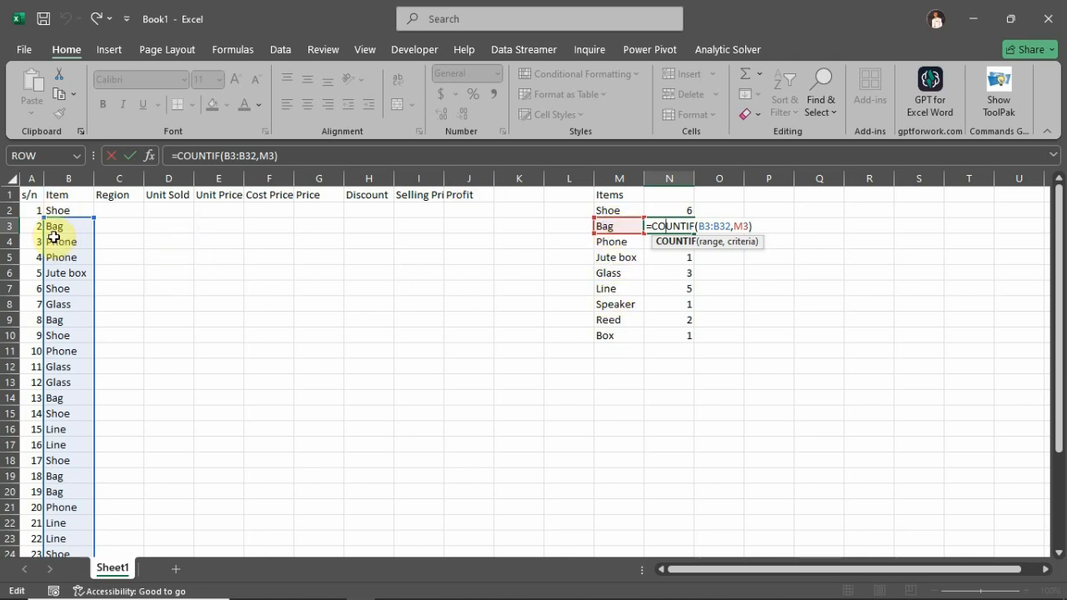
{"action": "key", "text": "ctrl+Return"}
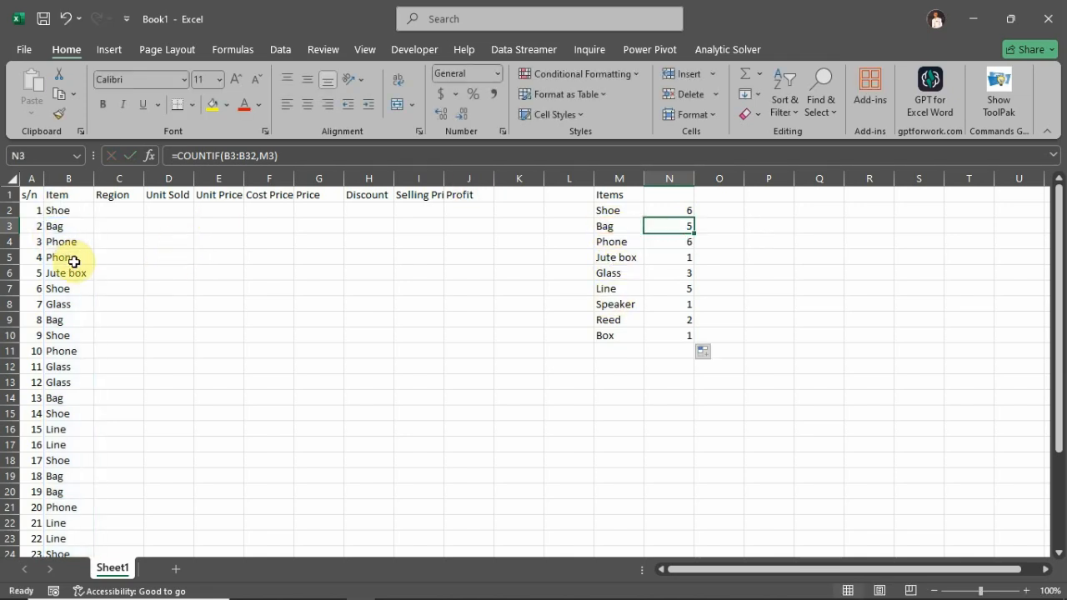
Make the COUNTIF range in cell N2 absolute as $B$2:$B$31, keeping M2 as a relative criterion.
{"action": "left_click", "coordinate": [675, 212]}
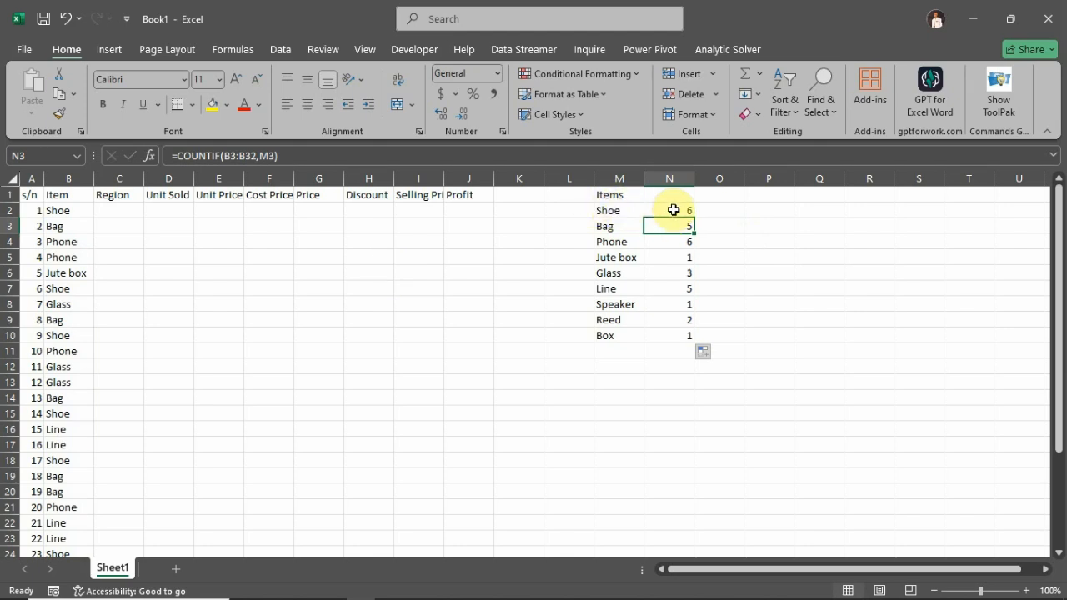
{"action": "double_click", "coordinate": [675, 210]}
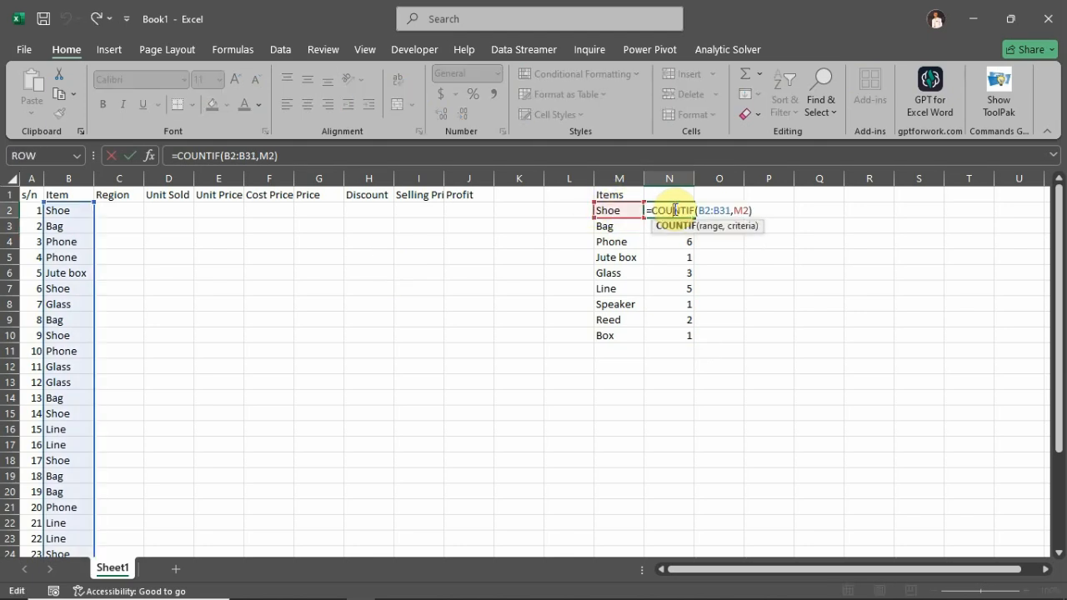
{"action": "left_click", "coordinate": [675, 211]}
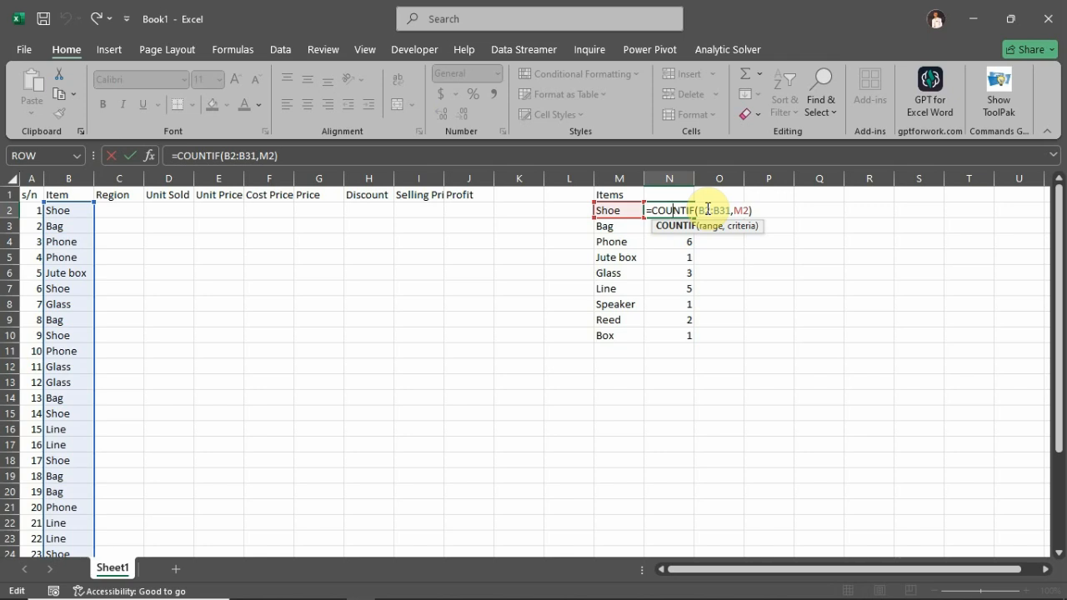
{"action": "left_click", "coordinate": [707, 210]}
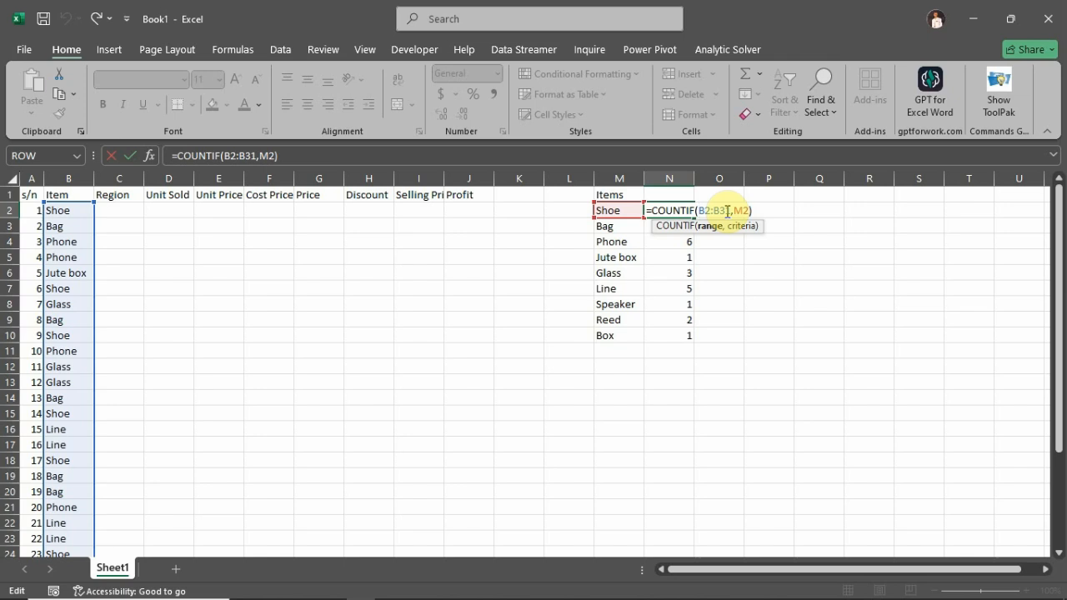
{"action": "type", "text": "$B"}
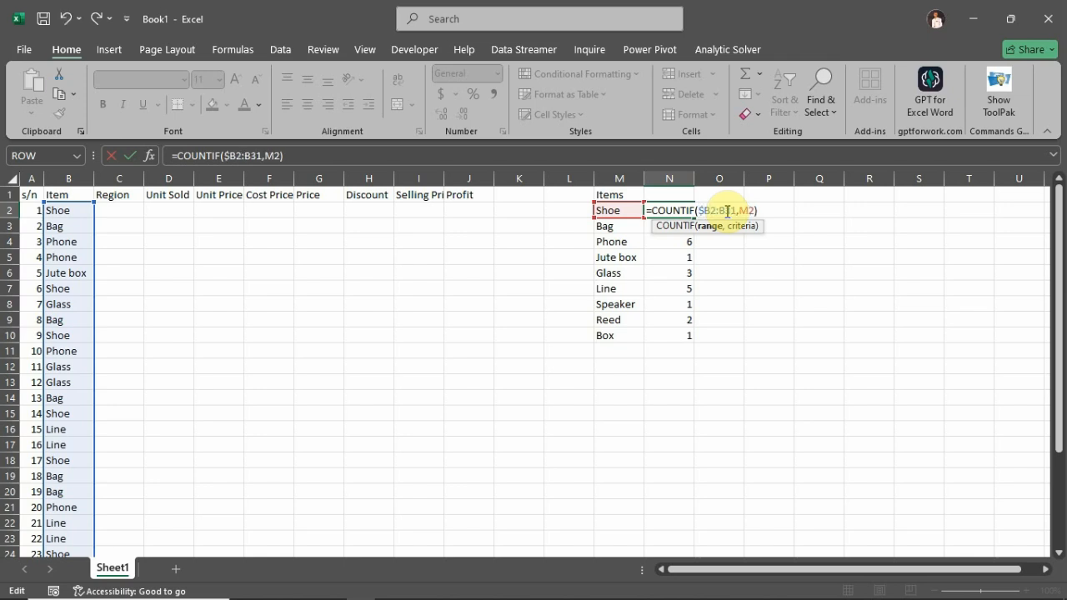
{"action": "type", "text": "$"}
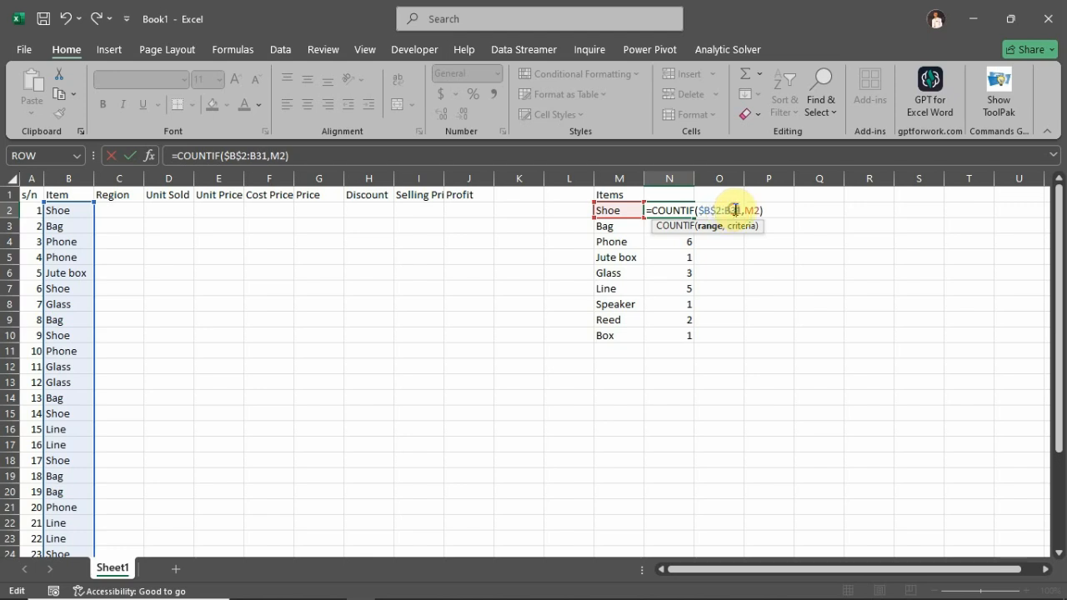
{"action": "left_click", "coordinate": [738, 211]}
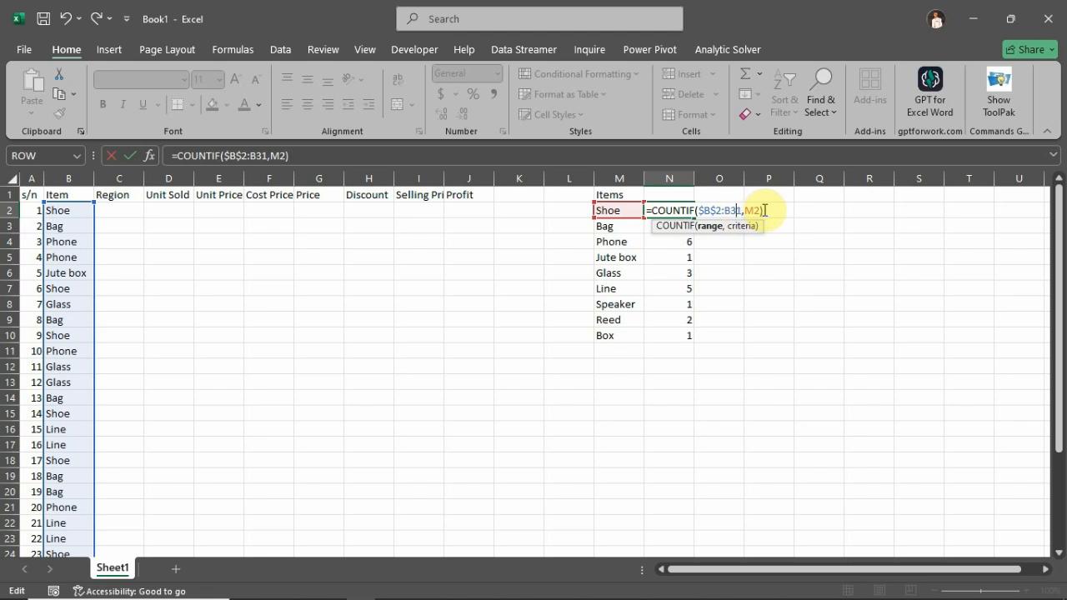
{"action": "key", "text": "F4"}
{"action": "key", "text": "Return"}
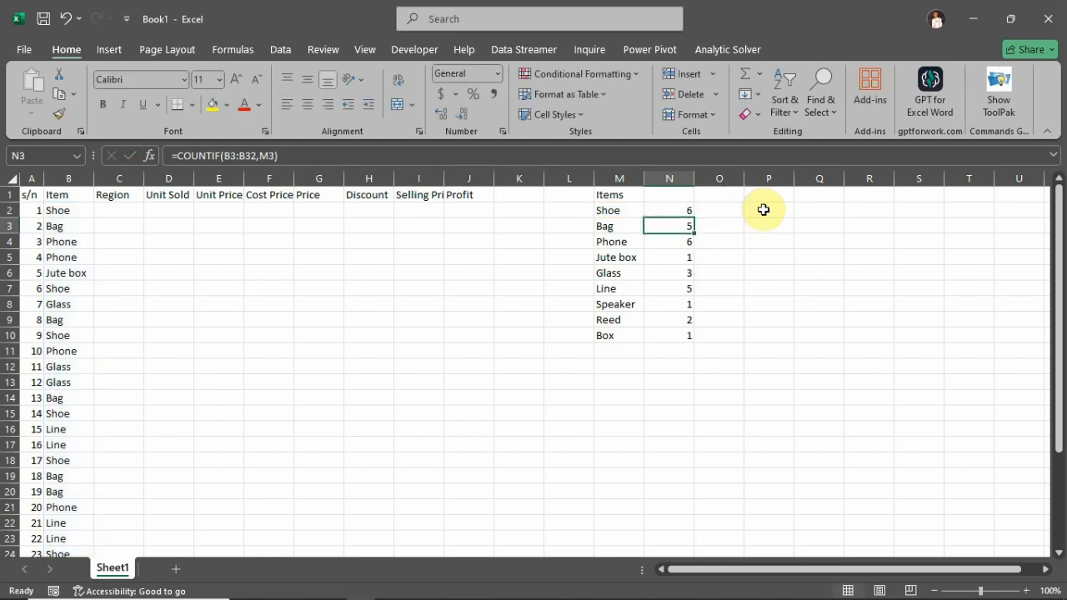
Fill the absolute-range COUNTIF formula from N2 down to N10 and check the UNIQUE formula in M2.
{"action": "left_click", "coordinate": [669, 210]}
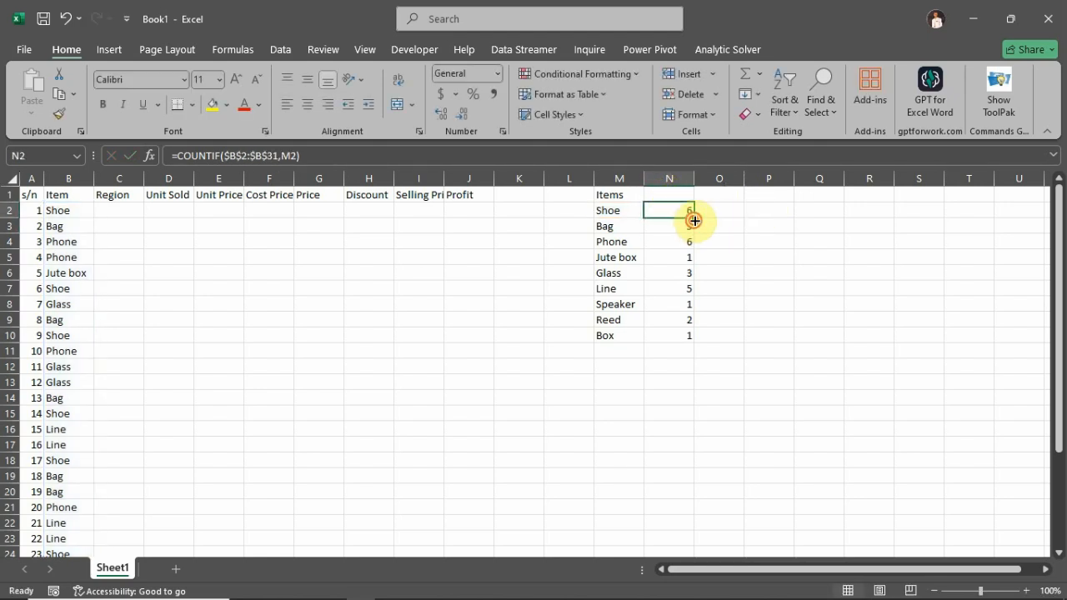
{"action": "double_click", "coordinate": [694, 219]}
{"action": "double_click", "coordinate": [614, 210]}
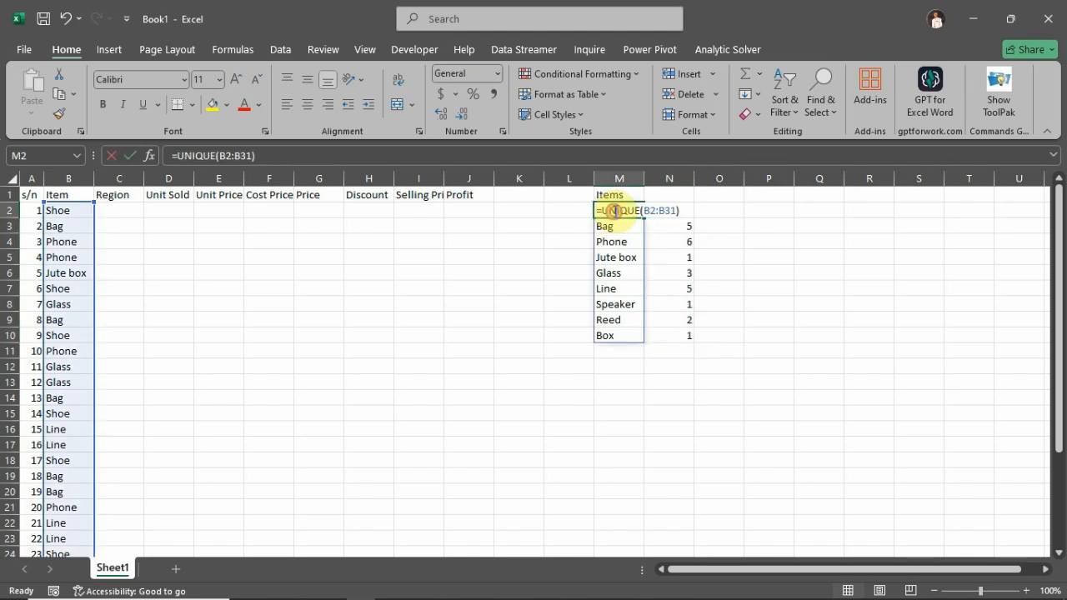
{"action": "key", "text": "Escape"}
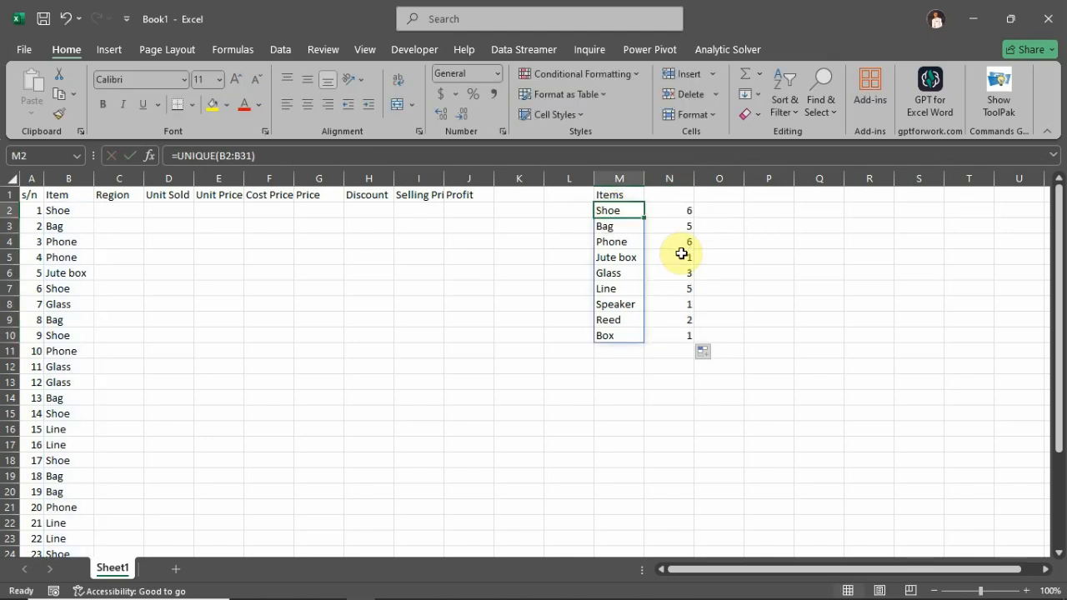
Inspect the absolute range and relative criterion references in the COUNTIF formulas of cells N10, N3, N6 and N9.
{"action": "left_click", "coordinate": [679, 212]}
{"action": "key", "text": "ctrl+Down"}
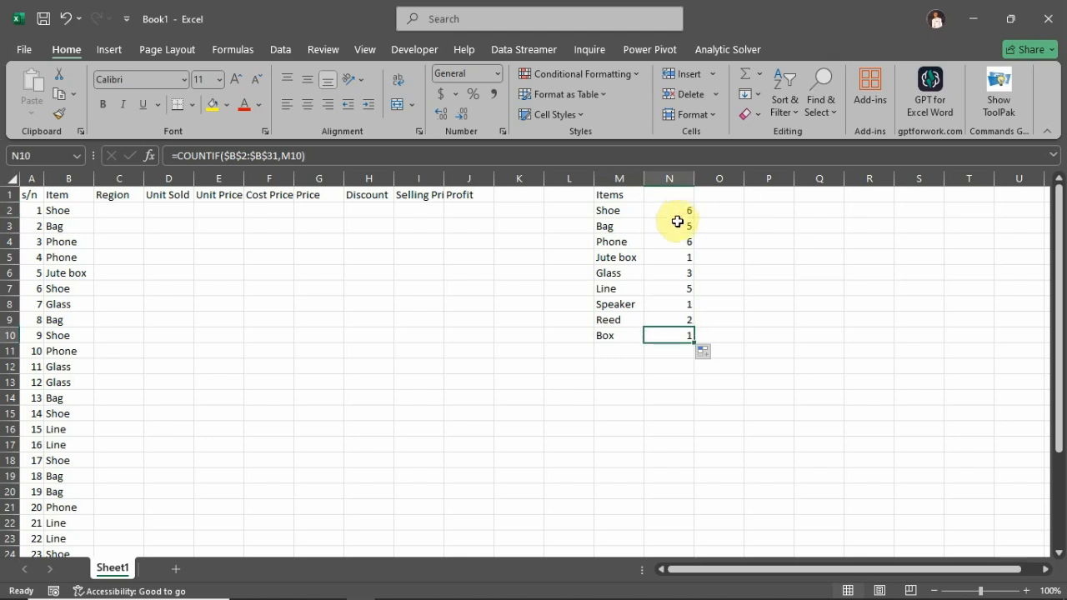
{"action": "double_click", "coordinate": [677, 229]}
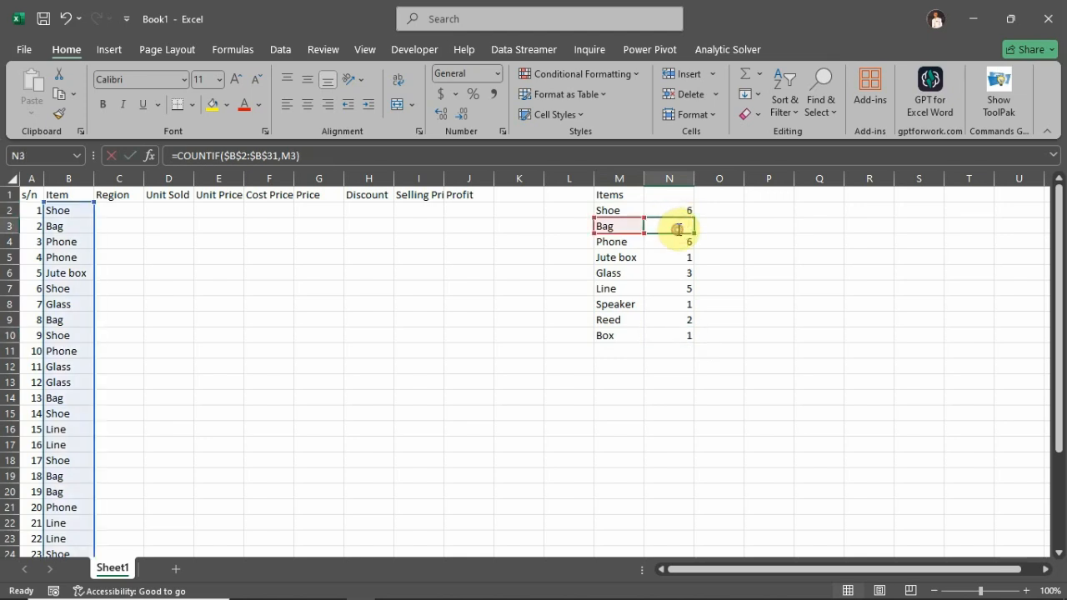
{"action": "left_click", "coordinate": [677, 273]}
{"action": "double_click", "coordinate": [677, 273]}
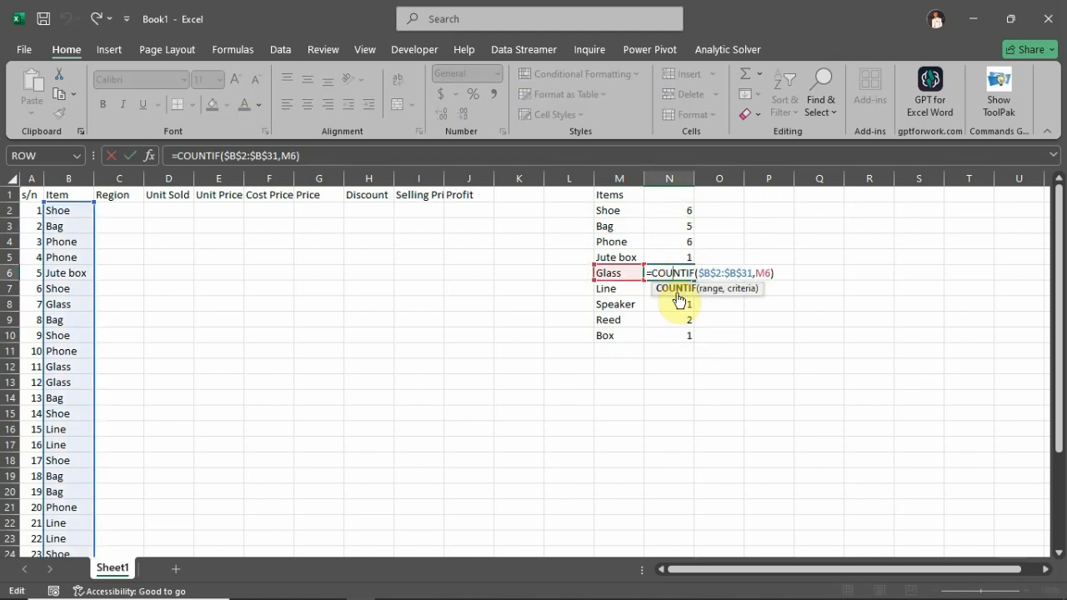
{"action": "double_click", "coordinate": [677, 320]}
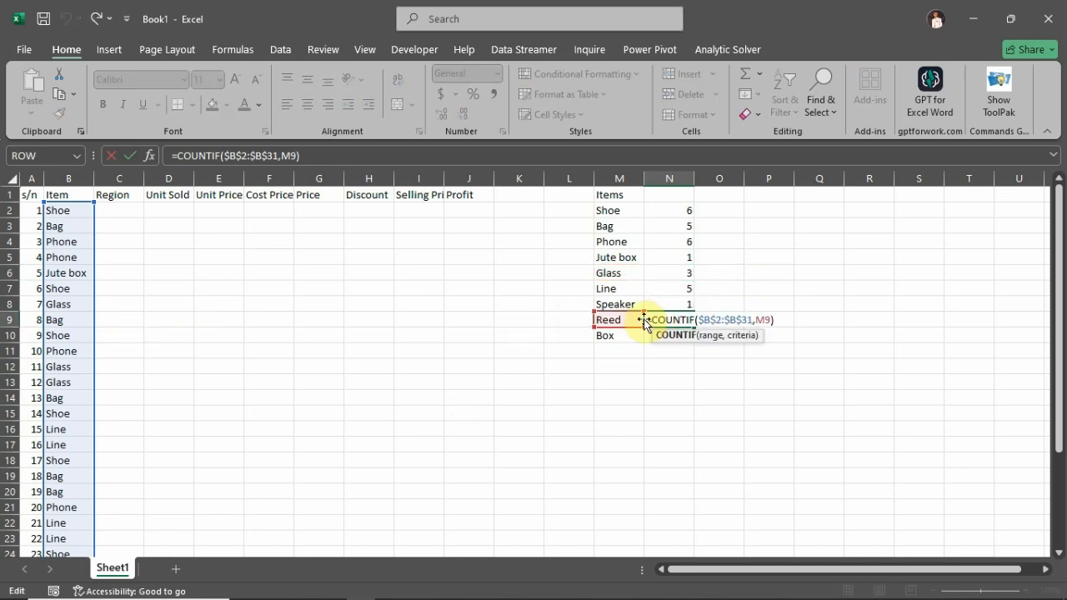
{"action": "key", "text": "Escape"}
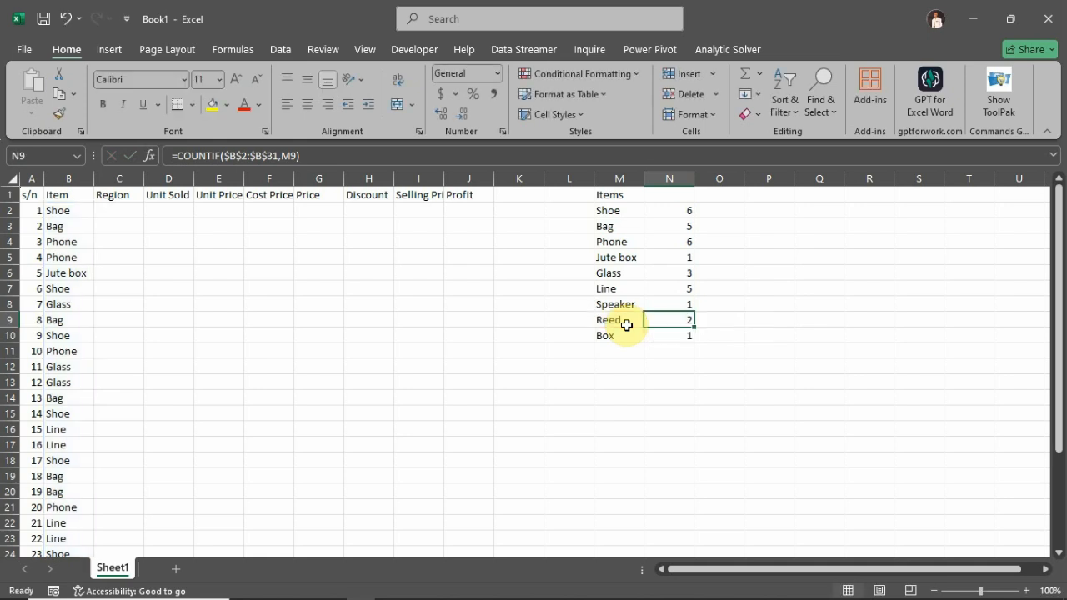
Enter the regions Lagos and Rivers in cells C2 and C3.
{"action": "left_click", "coordinate": [126, 211]}
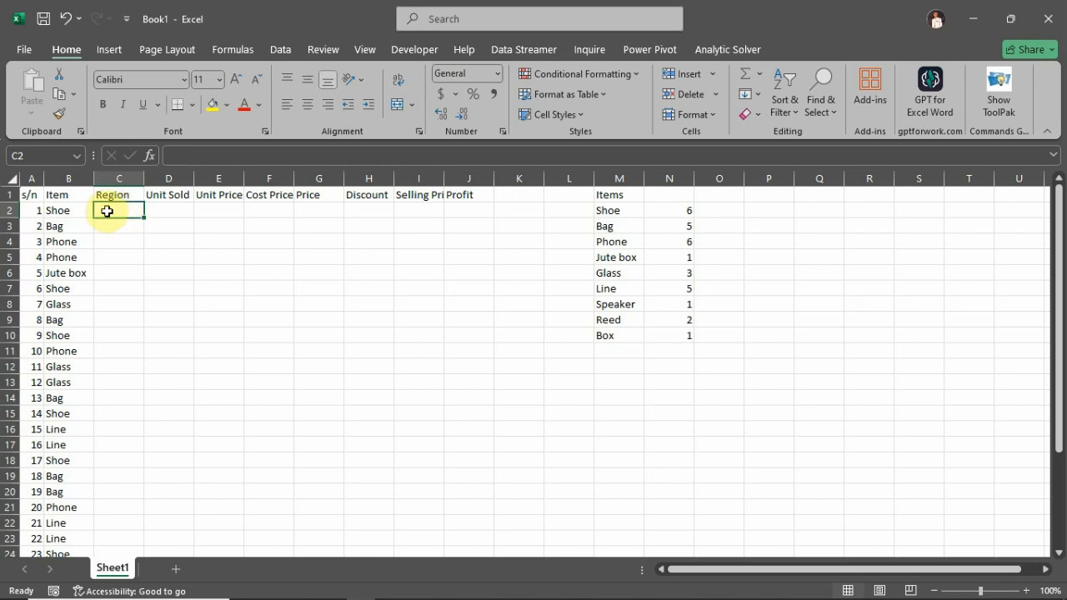
{"action": "type", "text": "Lagos"}
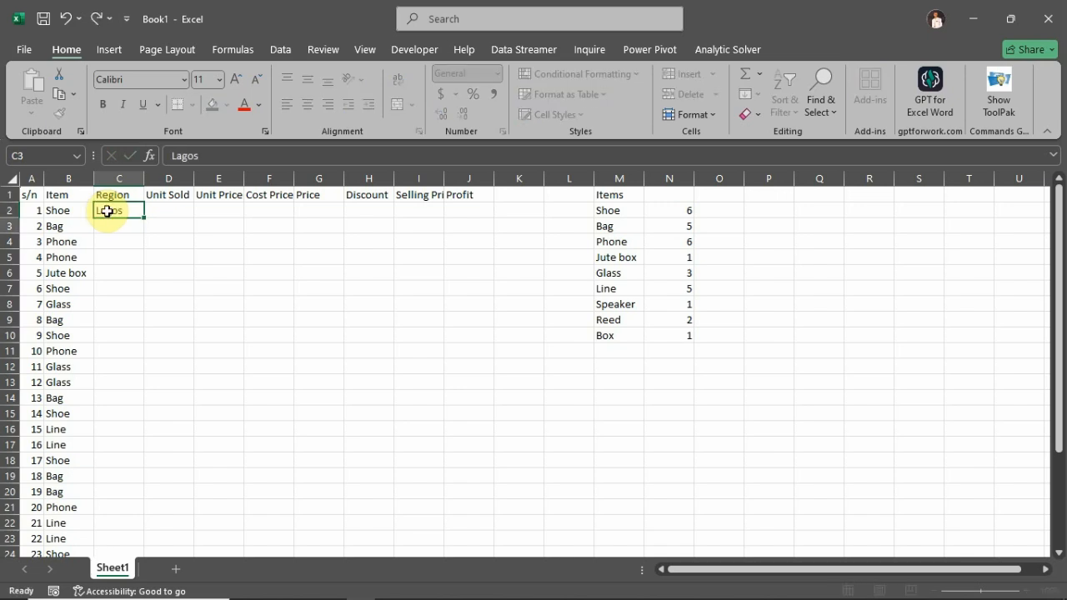
{"action": "key", "text": "Return"}
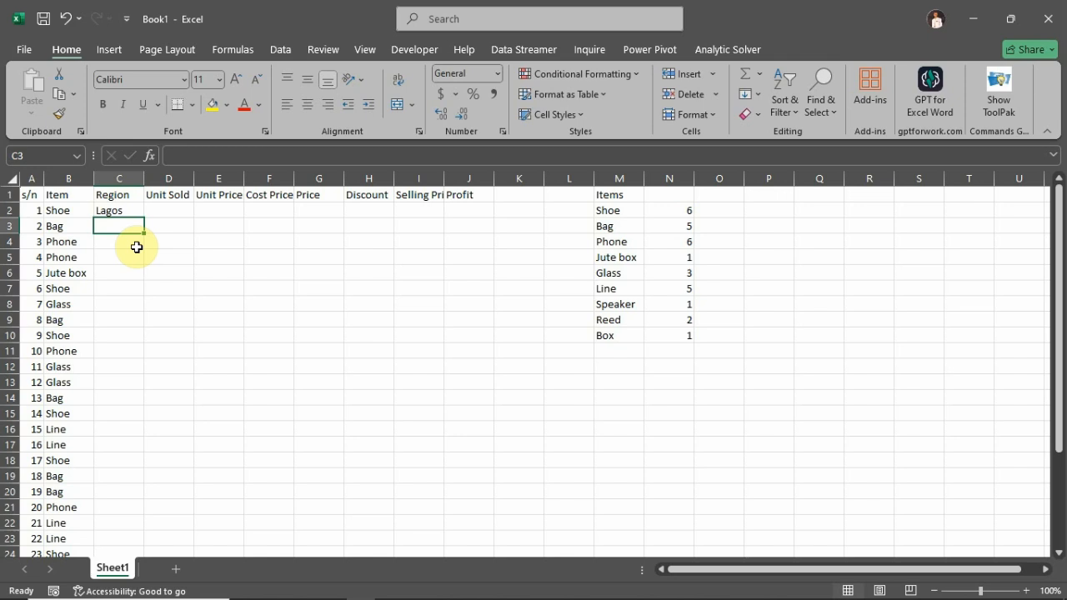
{"action": "type", "text": "Port"}
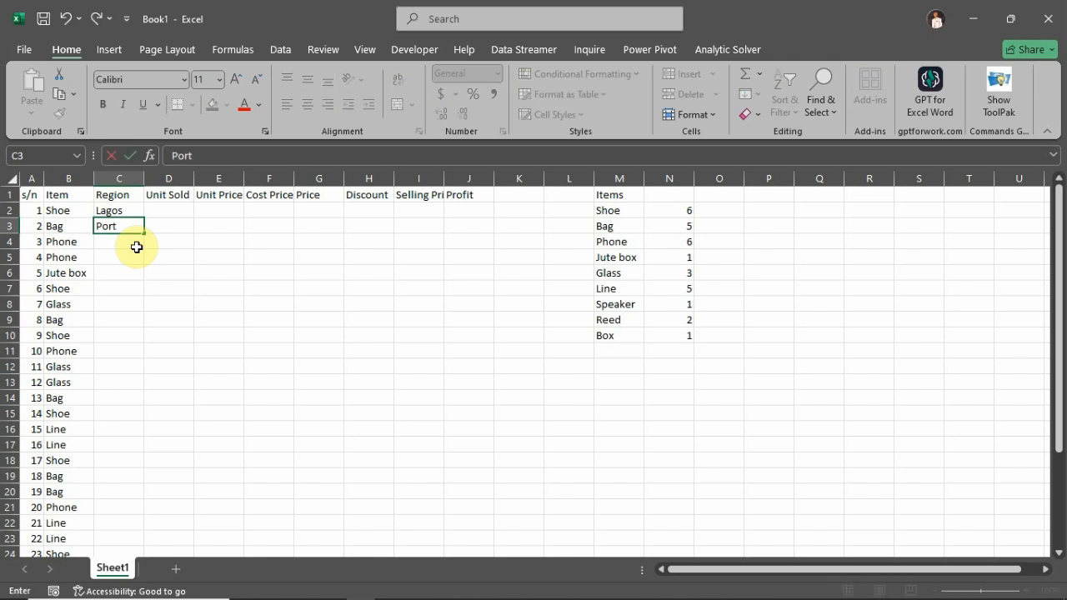
{"action": "type", "text": " J"}
{"action": "key", "text": "BackSpace"}
{"action": "key", "text": "BackSpace"}
{"action": "key", "text": "BackSpace"}
{"action": "key", "text": "BackSpace"}
{"action": "type", "text": "Rivers"}
{"action": "key", "text": "Return"}
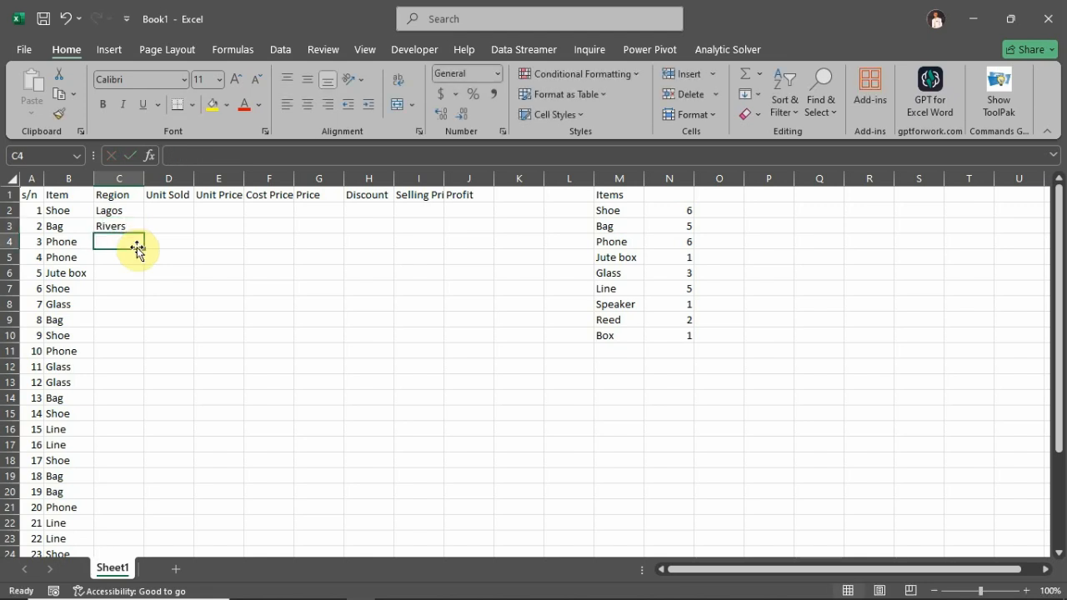
Enter the regions Imo, Lagos and Rivers in cells C4 to C6.
{"action": "type", "text": "Imo"}
{"action": "key", "text": "Return"}
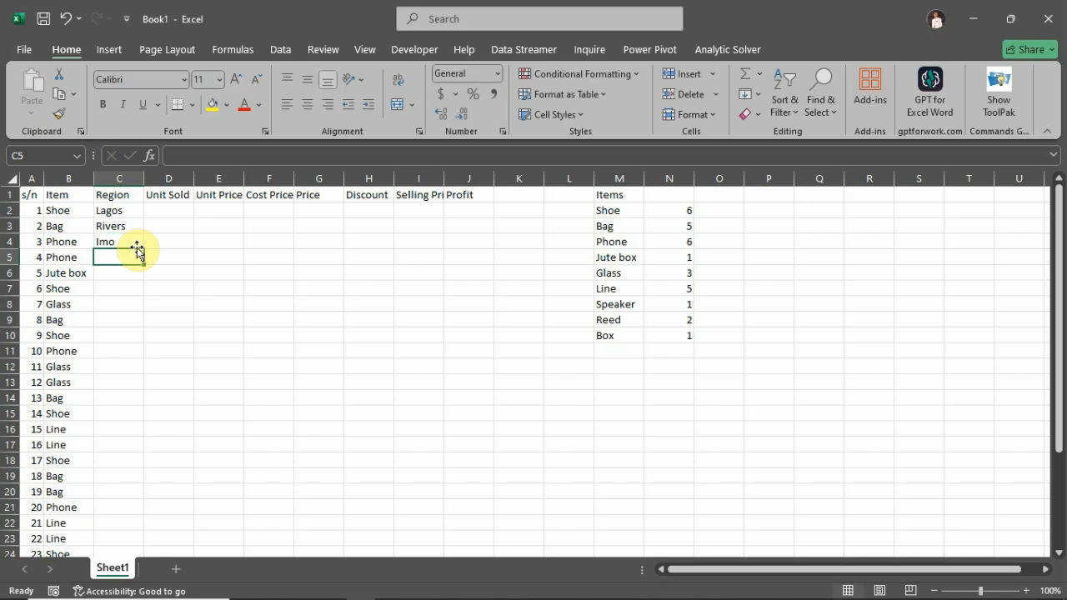
{"action": "type", "text": "Lagos"}
{"action": "key", "text": "Return"}
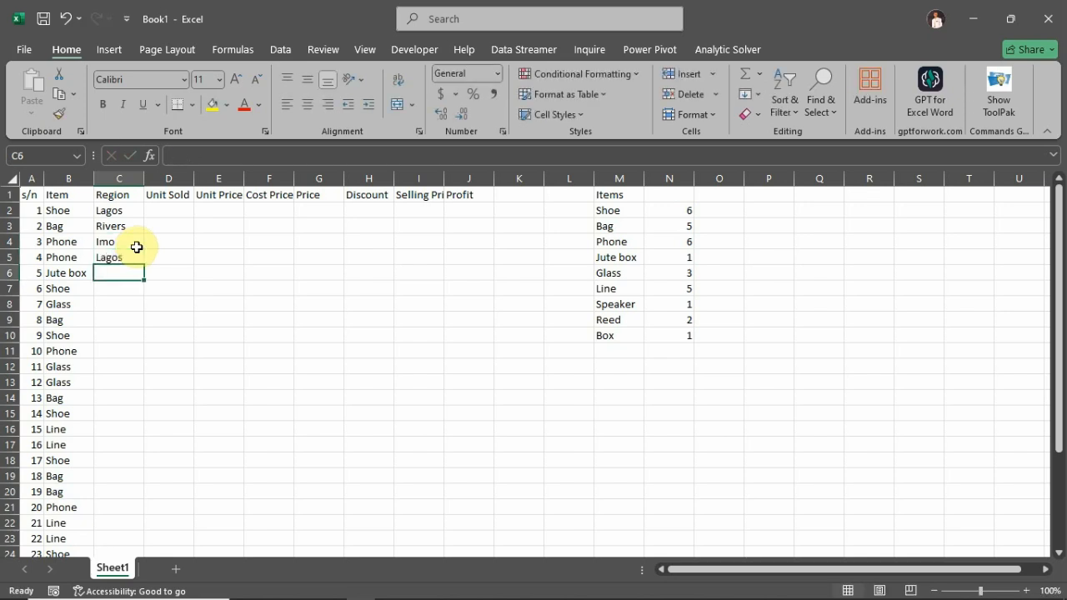
{"action": "type", "text": "Rivers"}
{"action": "key", "text": "Return"}
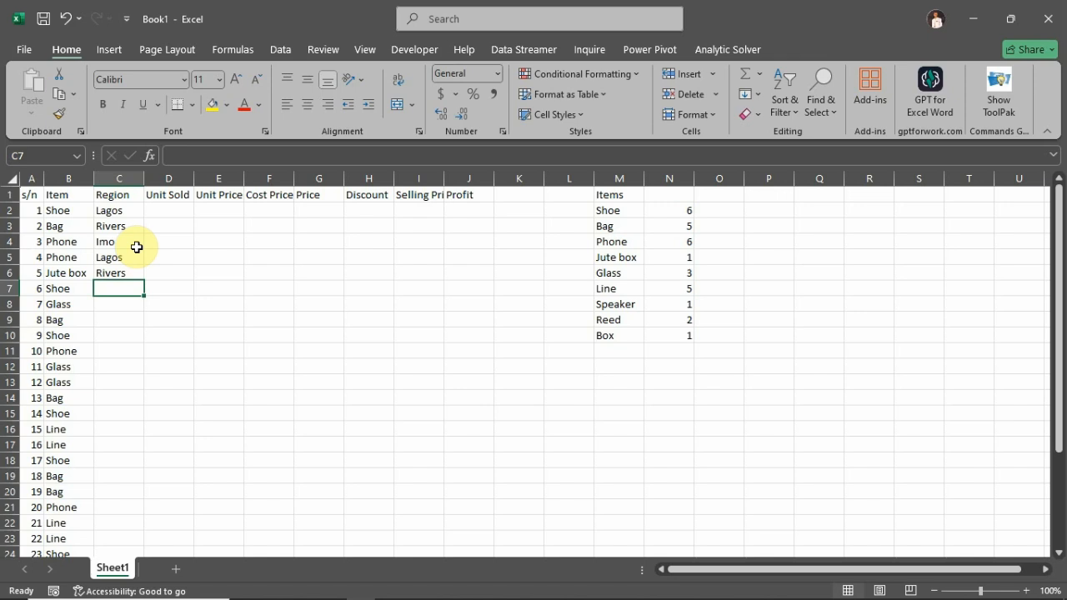
Enter the regions Abuja, Cross River and Lagos in cells C7 to C9.
{"action": "type", "text": "Abuja"}
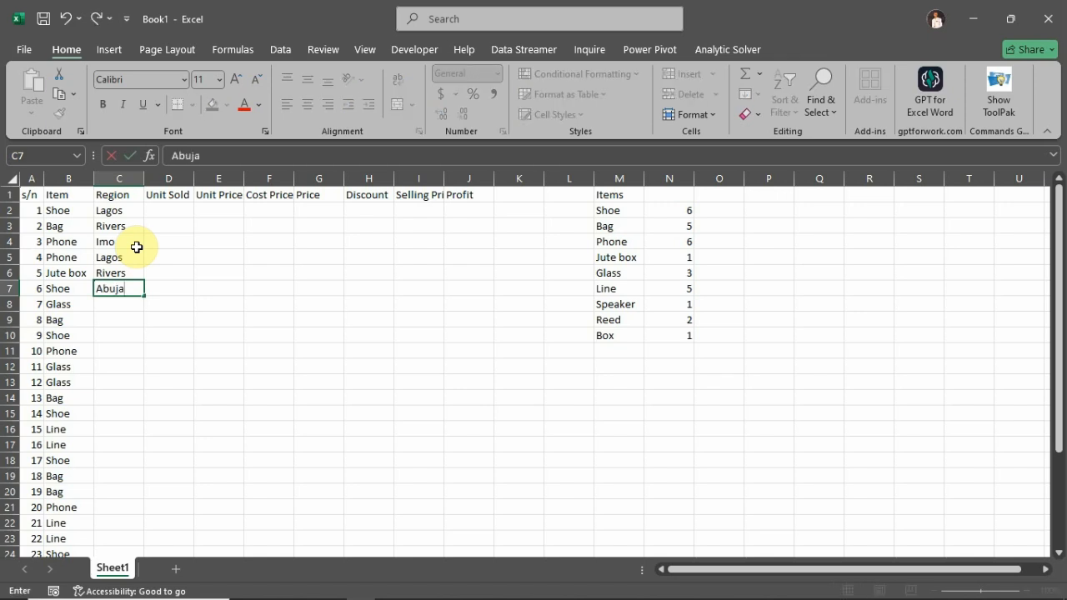
{"action": "key", "text": "Return"}
{"action": "type", "text": "Cr"}
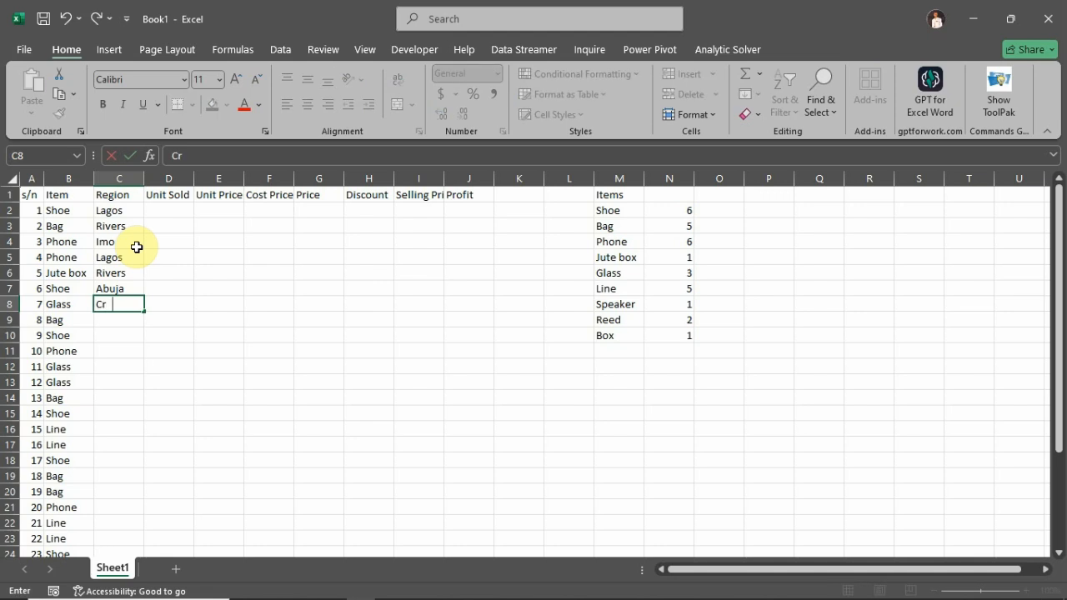
{"action": "type", "text": "oss River"}
{"action": "key", "text": "Return"}
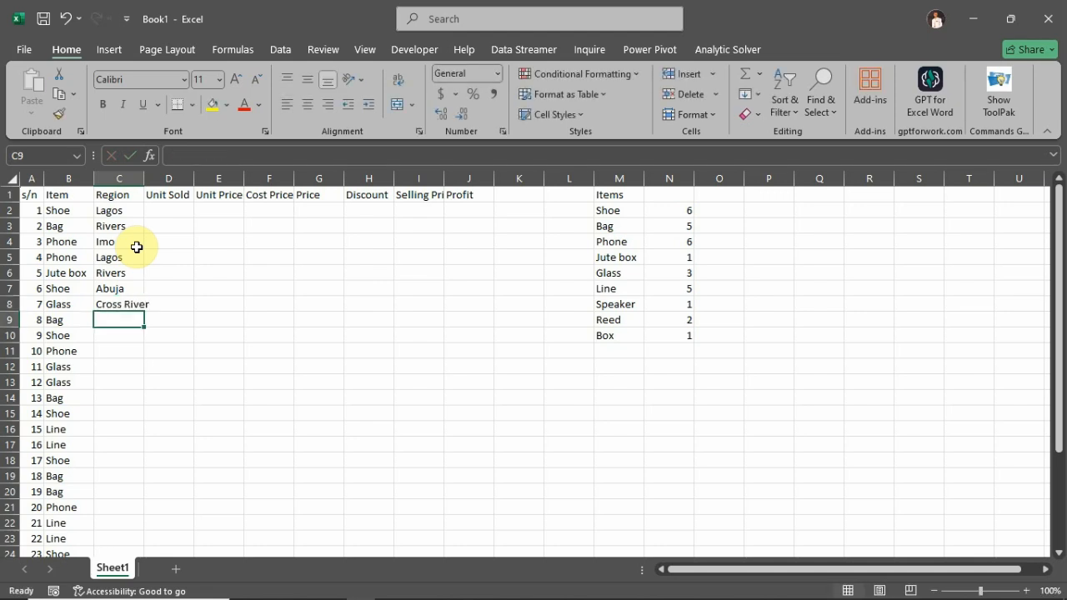
{"action": "type", "text": "Lagos"}
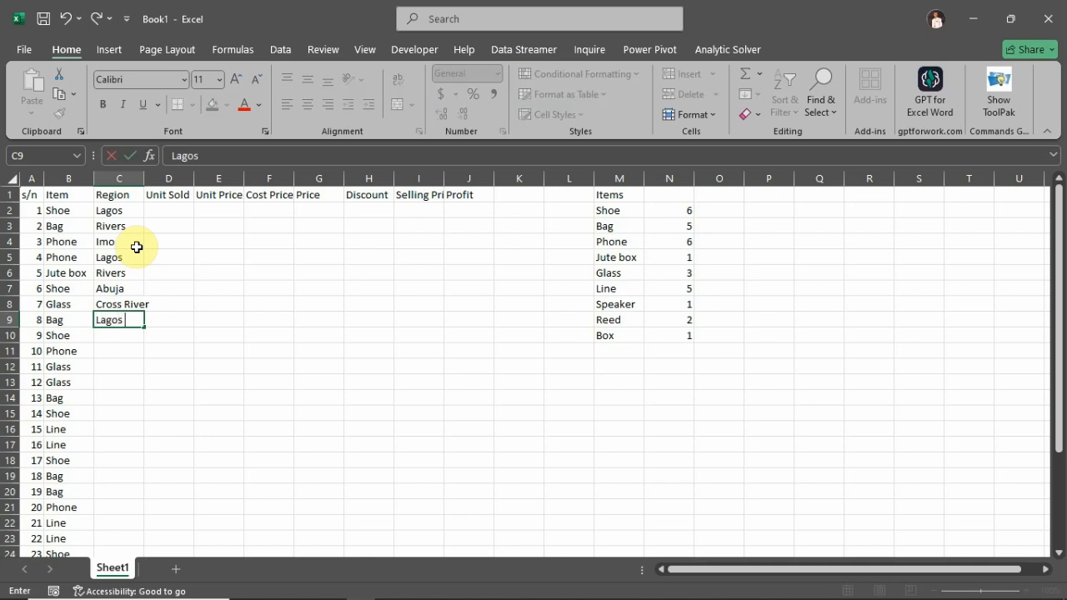
{"action": "key", "text": "Return"}
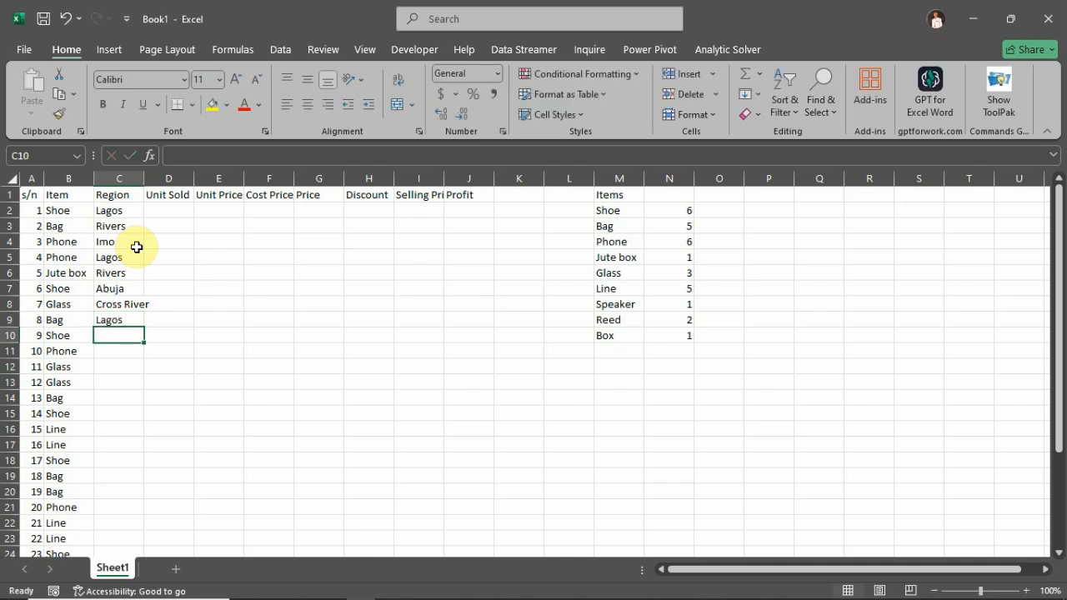
Enter the regions Abuja and Benue in cells C10 and C11.
{"action": "type", "text": "b"}
{"action": "key", "text": "BackSpace"}
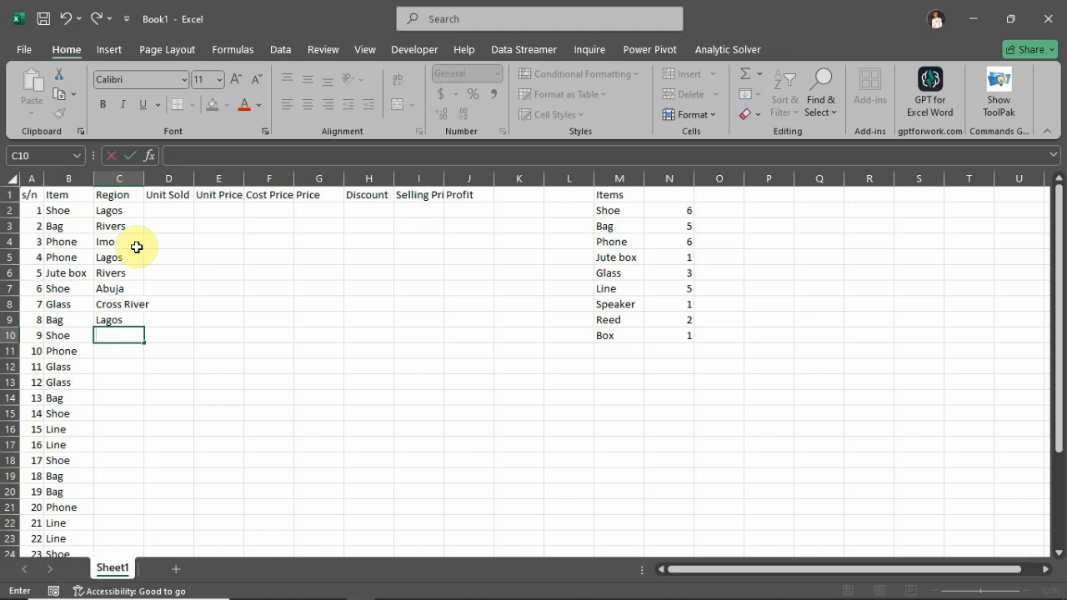
{"action": "type", "text": "b"}
{"action": "key", "text": "BackSpace"}
{"action": "type", "text": "A"}
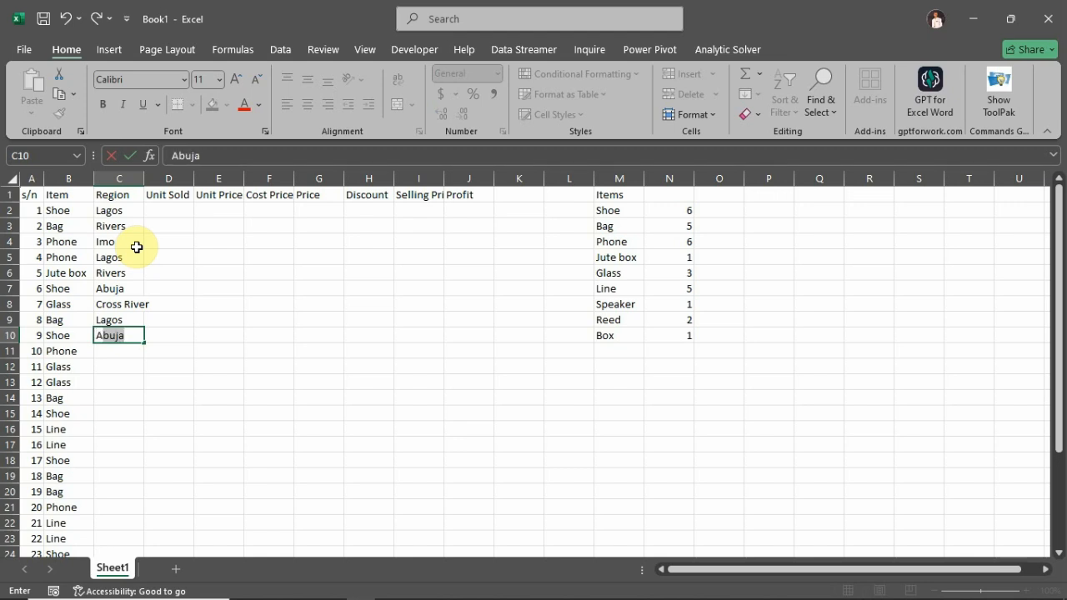
{"action": "key", "text": "Return"}
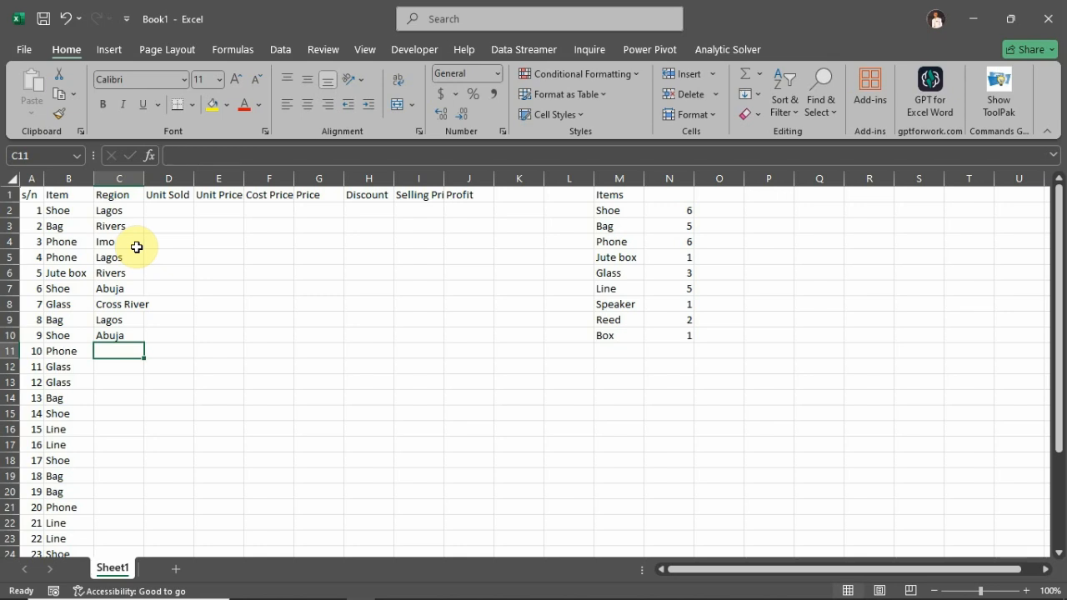
{"action": "type", "text": "Benue"}
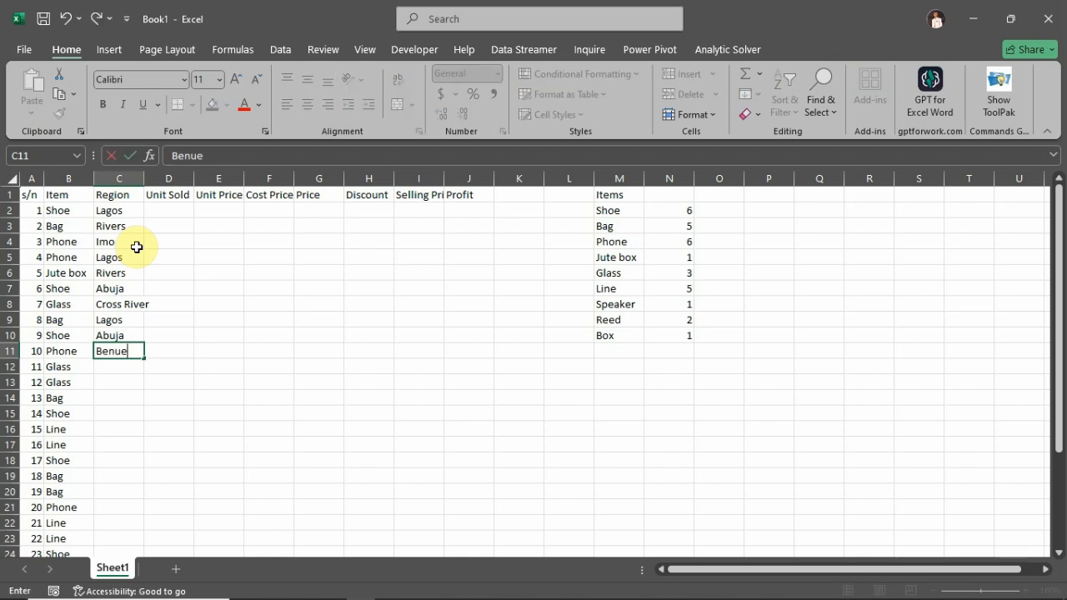
{"action": "key", "text": "Return"}
Enter Delta as the region in cells C12 and C13.
{"action": "type", "text": "F"}
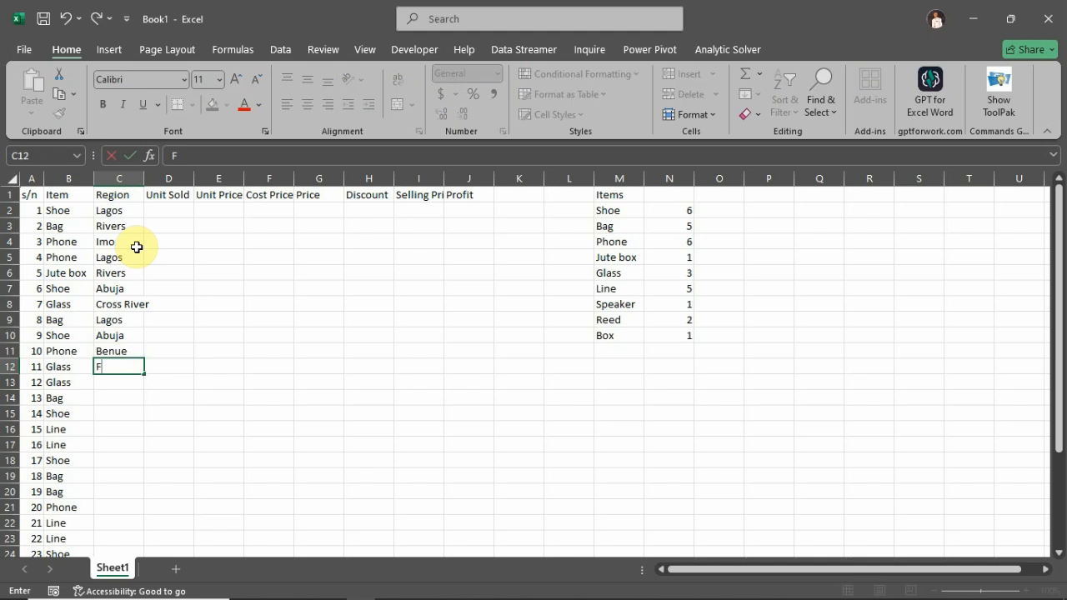
{"action": "key", "text": "BackSpace"}
{"action": "type", "text": "Delta"}
{"action": "key", "text": "Return"}
{"action": "type", "text": "Delta"}
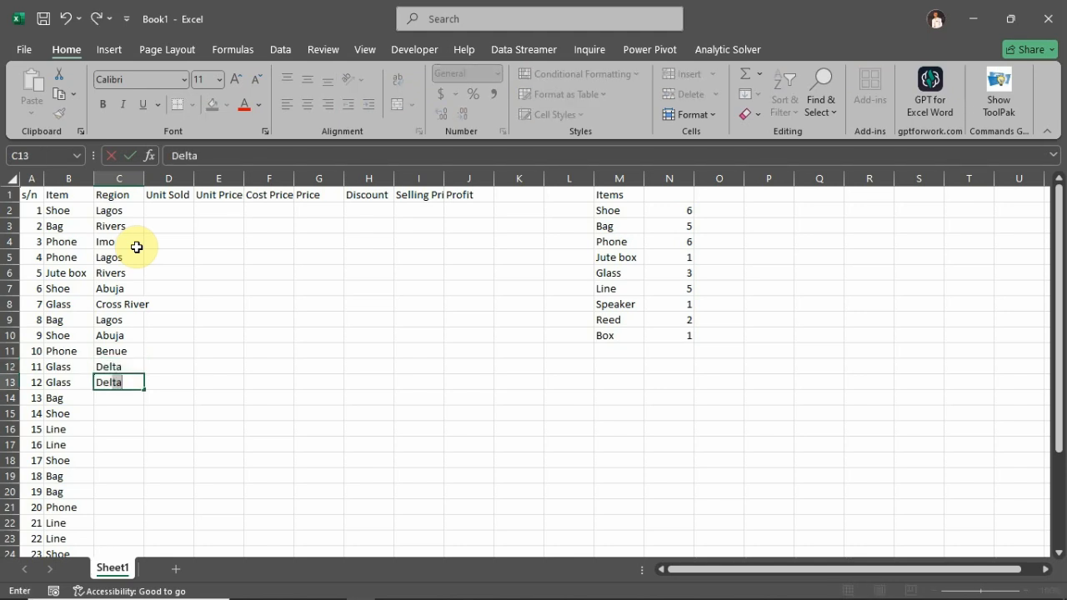
{"action": "key", "text": "Return"}
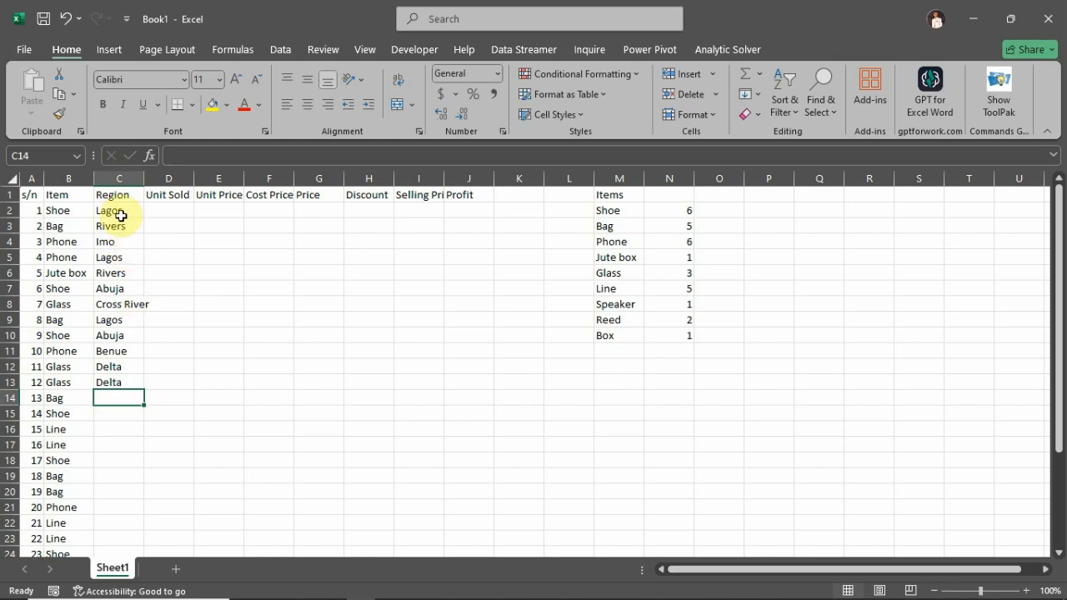
Fill the region entries in C2:C13 down to C22 so the sequence repeats from C14.
{"action": "left_click_drag", "start_coordinate": [117, 210], "coordinate": [123, 337]}
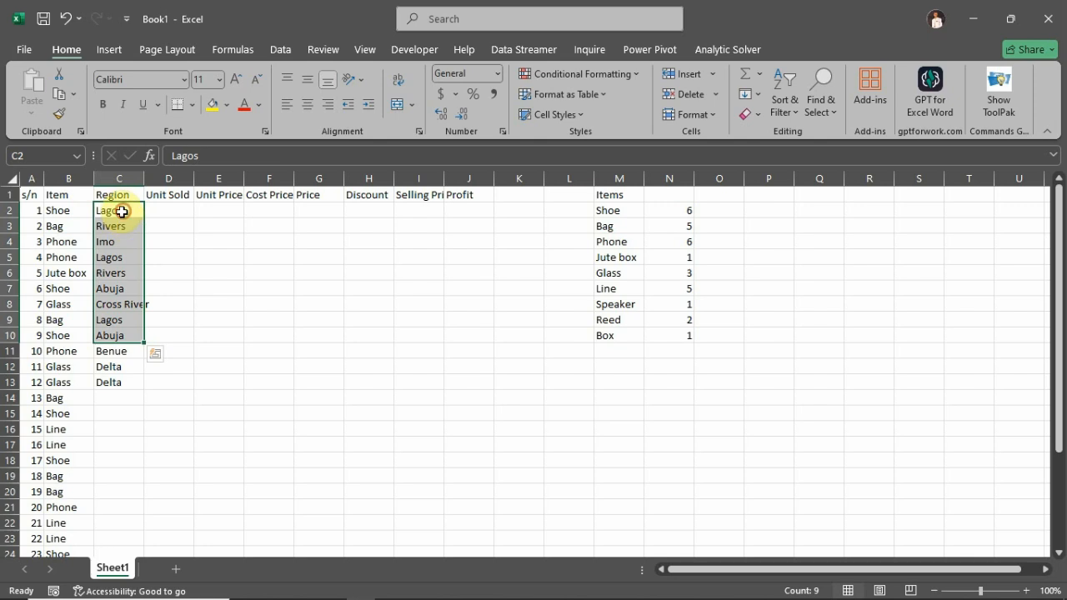
{"action": "left_click_drag", "start_coordinate": [119, 210], "coordinate": [132, 524]}
{"action": "scroll", "coordinate": [133, 524], "scroll_direction": "down", "scroll_amount": 4}
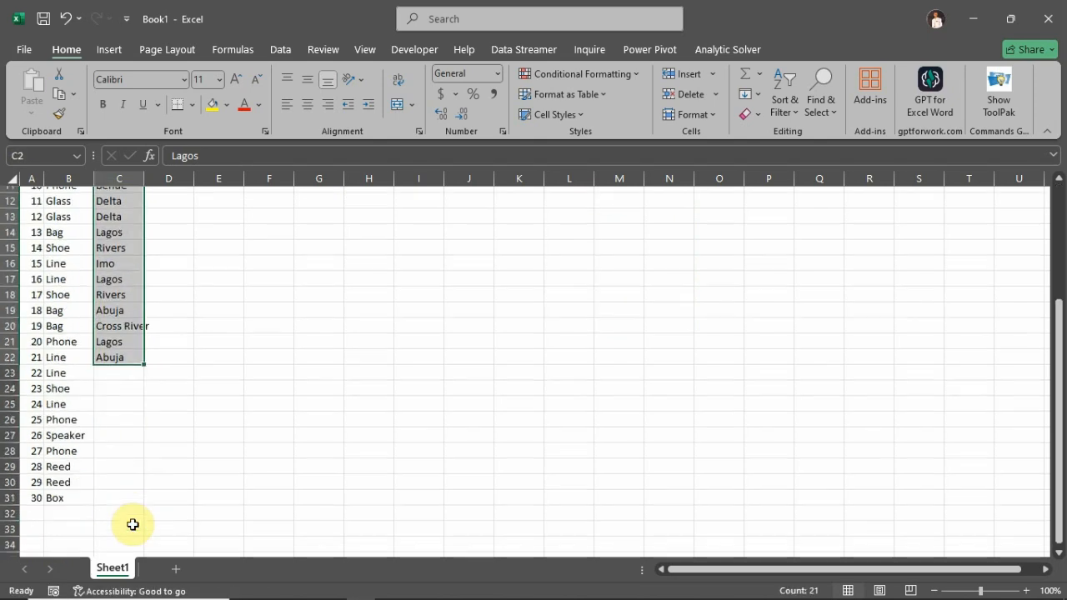
Enter Ogun as the region in cell C23.
{"action": "left_click", "coordinate": [118, 386]}
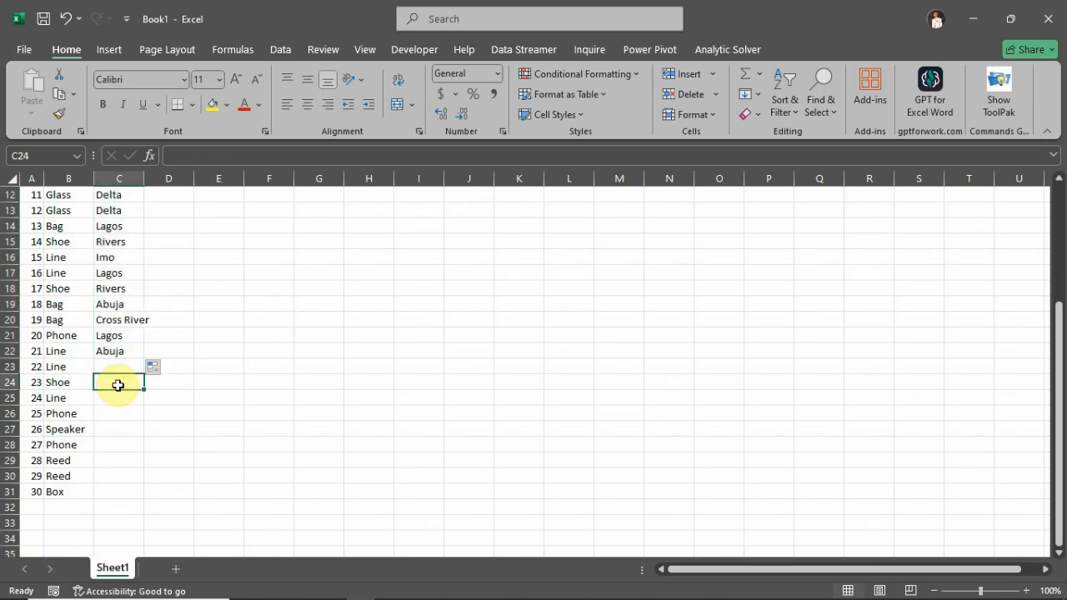
{"action": "left_click", "coordinate": [125, 368]}
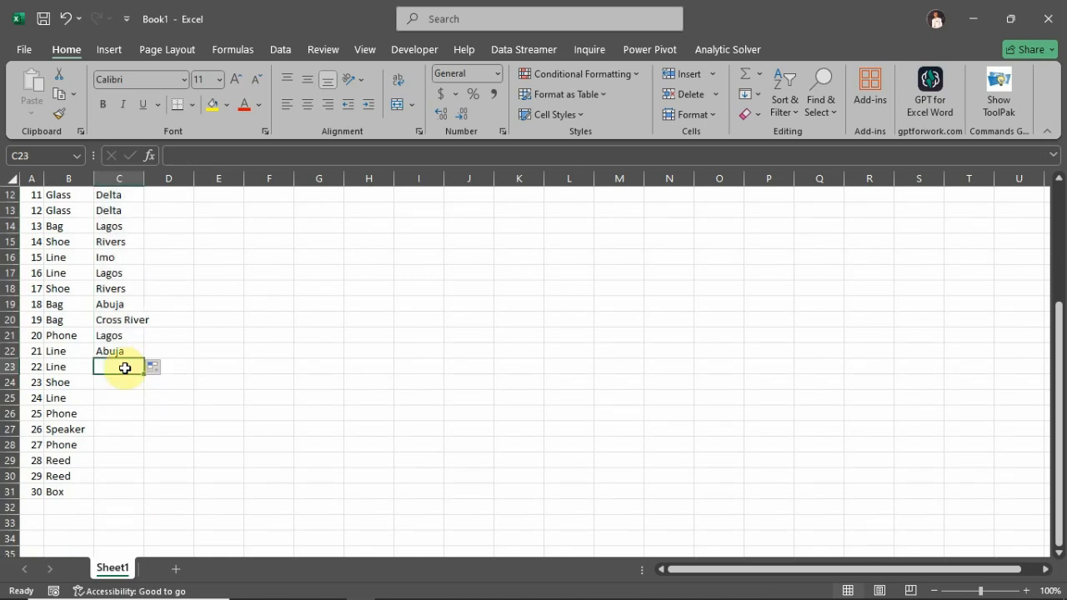
{"action": "type", "text": "Ogun"}
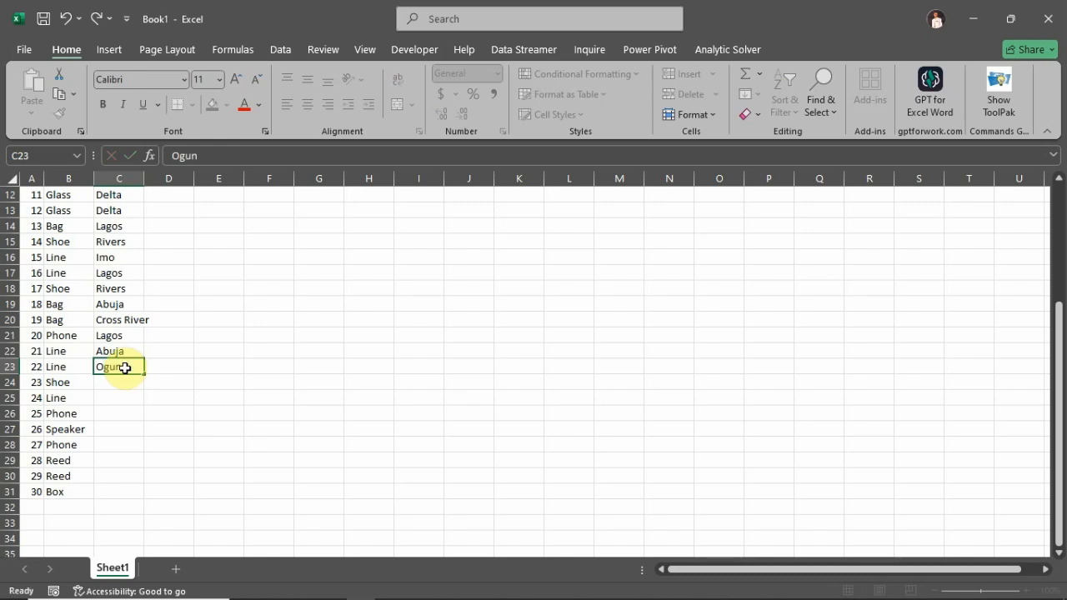
{"action": "key", "text": "Return"}
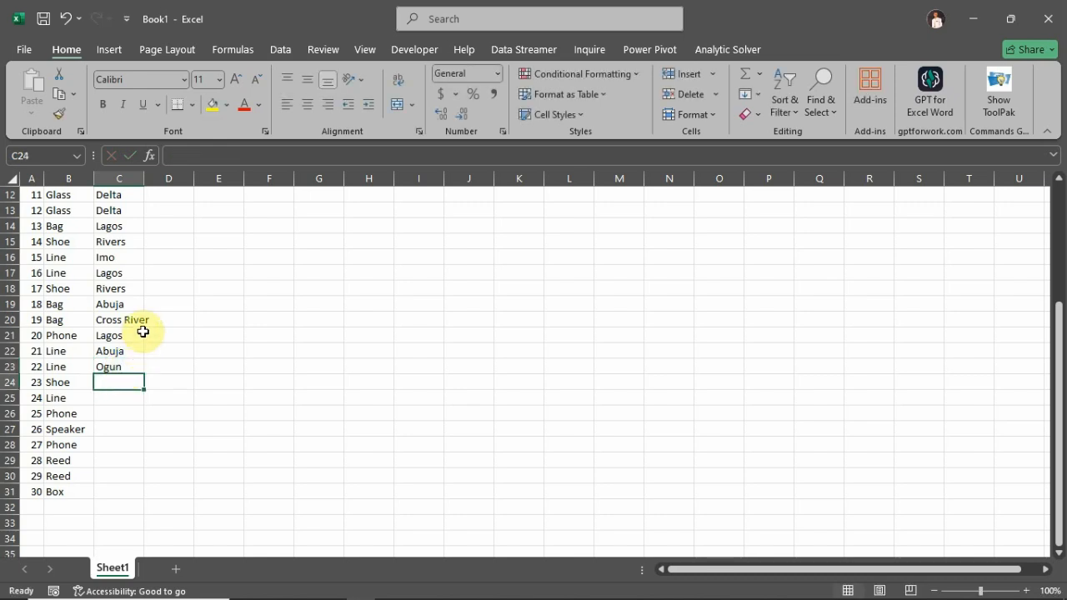
{"action": "left_click_drag", "start_coordinate": [132, 333], "coordinate": [138, 377]}
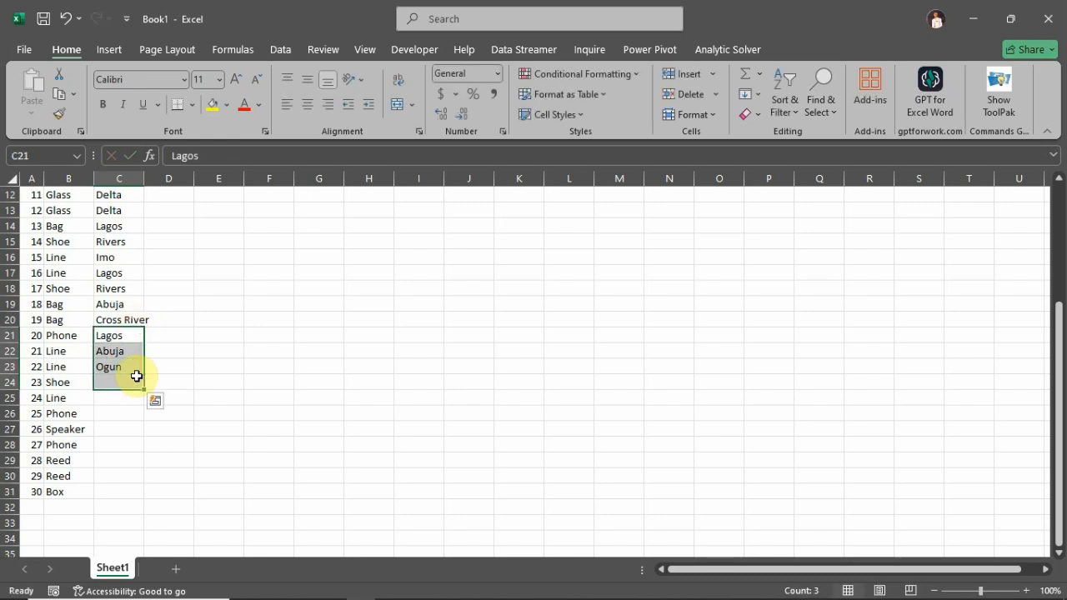
{"action": "mouse_move", "coordinate": [129, 330]}
{"action": "left_mouse_down"}
{"action": "mouse_move", "coordinate": [124, 364]}
{"action": "mouse_move", "coordinate": [129, 337]}
{"action": "left_mouse_up"}
{"action": "double_click", "coordinate": [126, 335]}
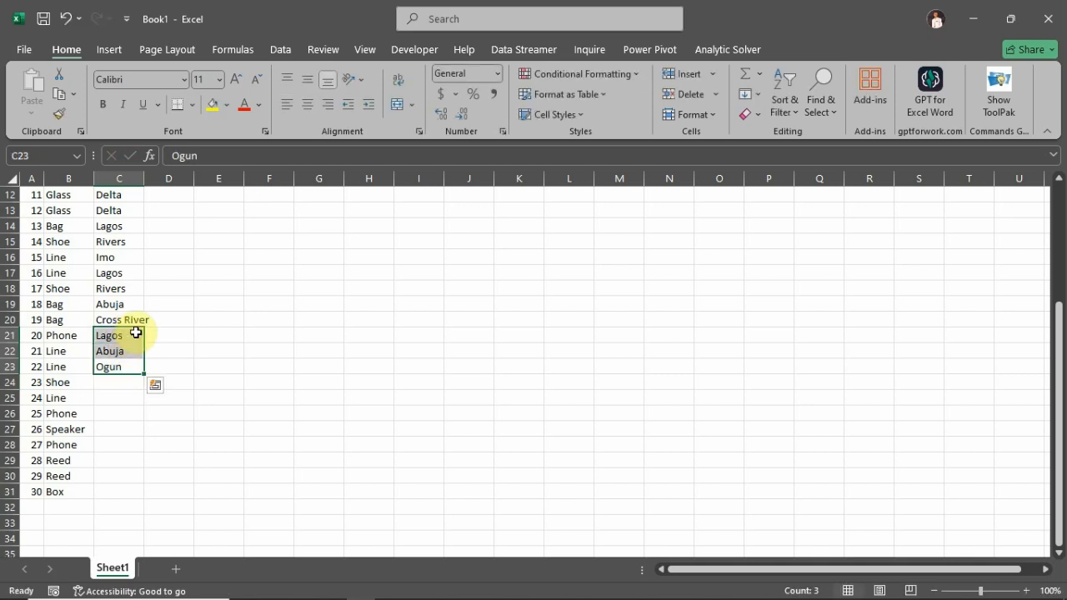
{"action": "double_click", "coordinate": [134, 336]}
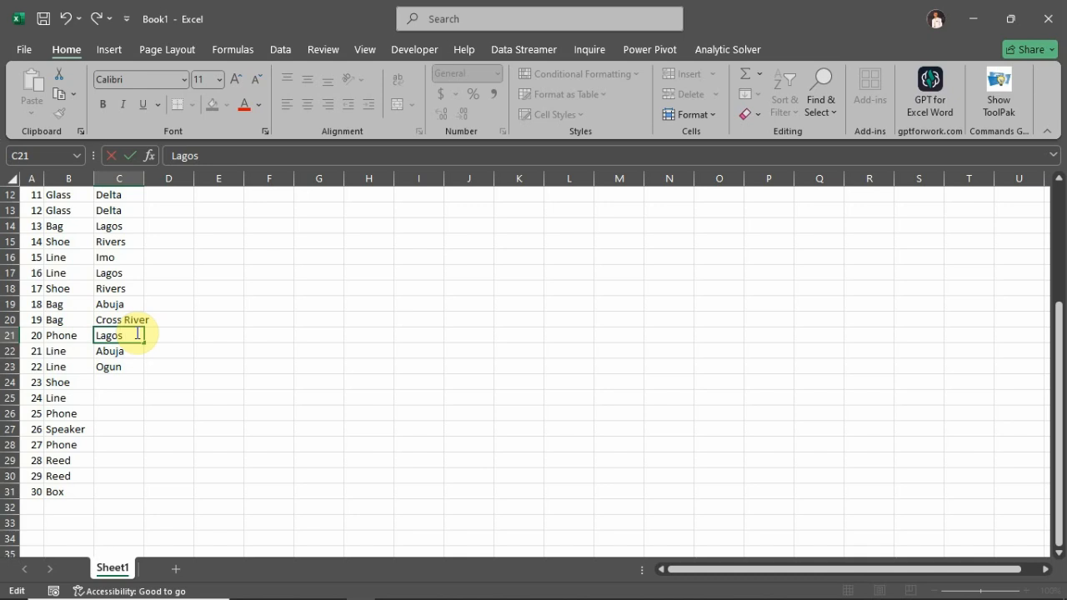
{"action": "key", "text": "Return"}
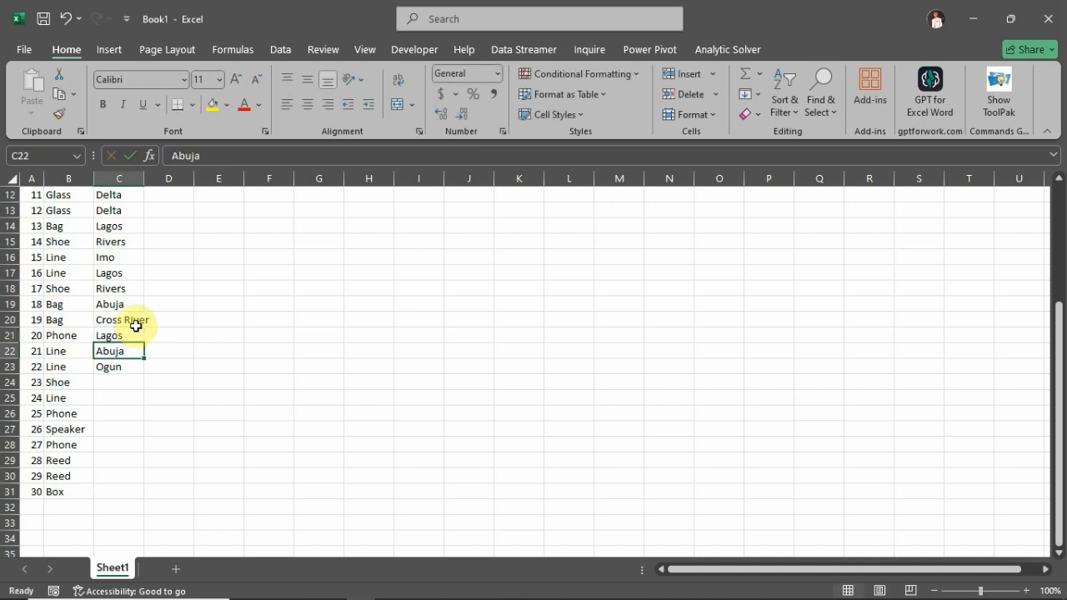
Fill the region entries in C21:C23 down to C27 and enter Ogun as the region in cell C28.
{"action": "double_click", "coordinate": [134, 274]}
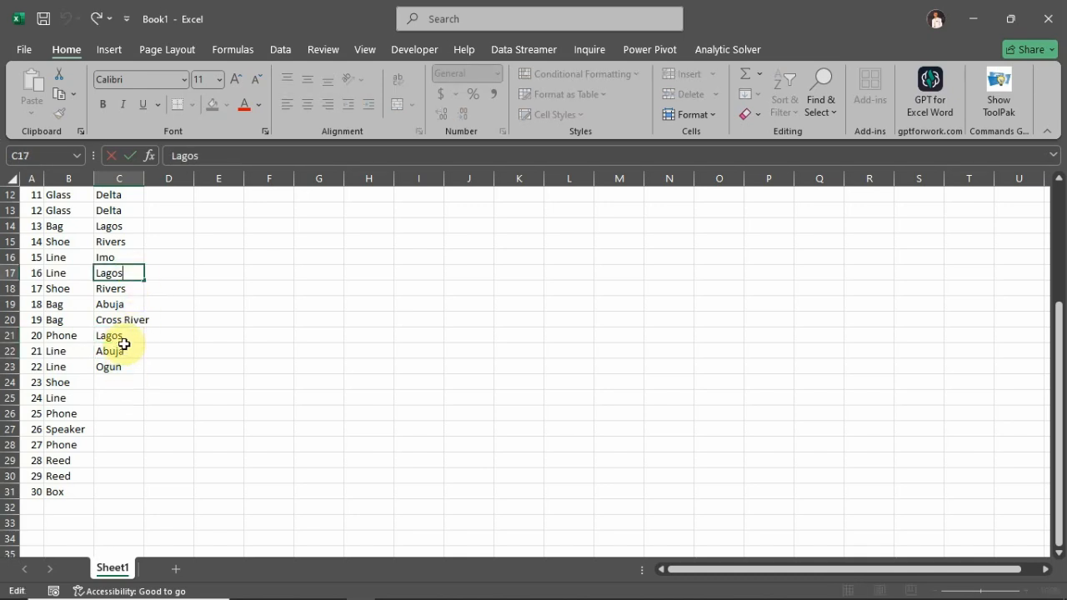
{"action": "left_click_drag", "start_coordinate": [121, 336], "coordinate": [145, 438]}
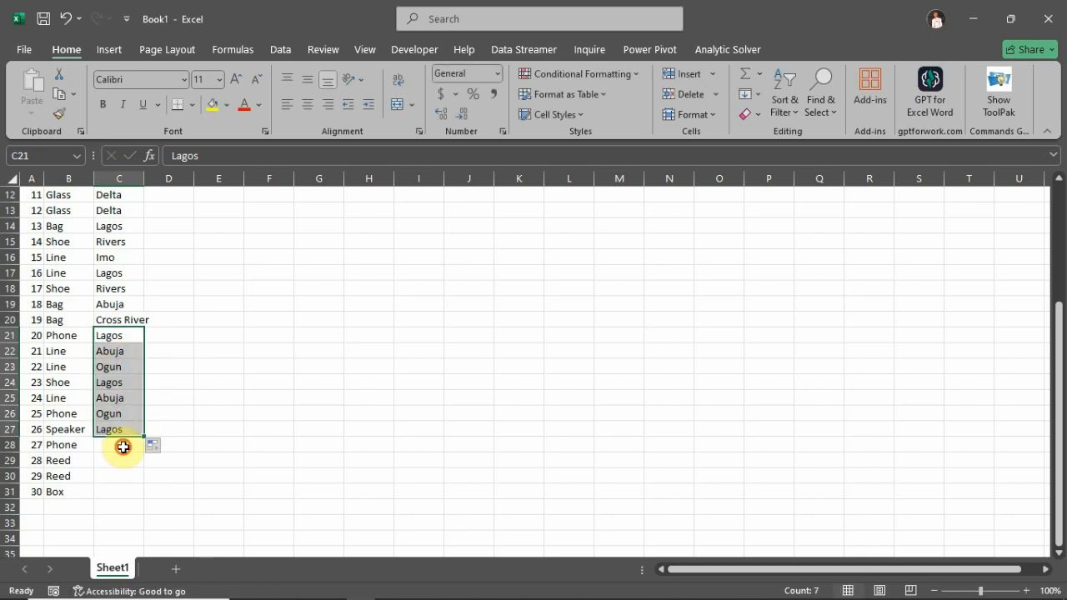
{"action": "left_click", "coordinate": [124, 447]}
{"action": "type", "text": "Ogun"}
{"action": "key", "text": "Return"}
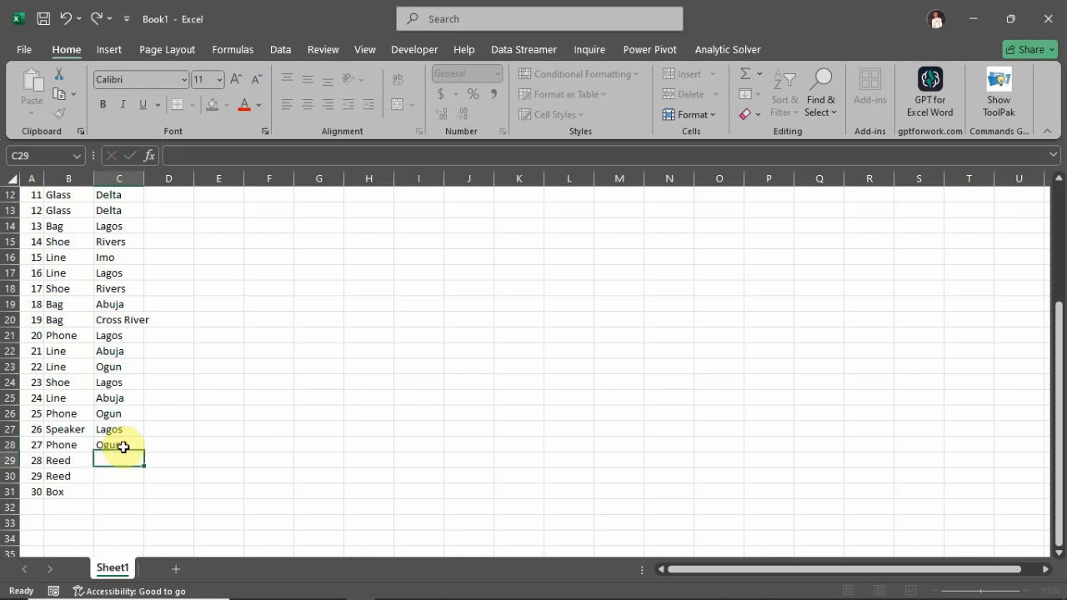
Enter the regions Rivers, Abuja and Gombe in cells C29, C30 and C31.
{"action": "type", "text": "Rivers"}
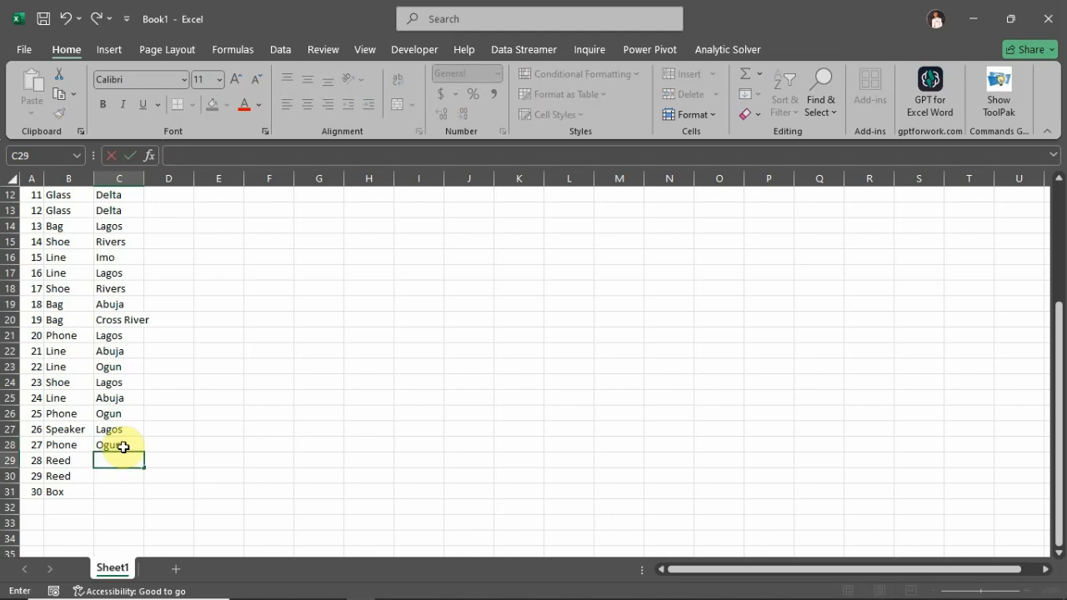
{"action": "key", "text": "Return"}
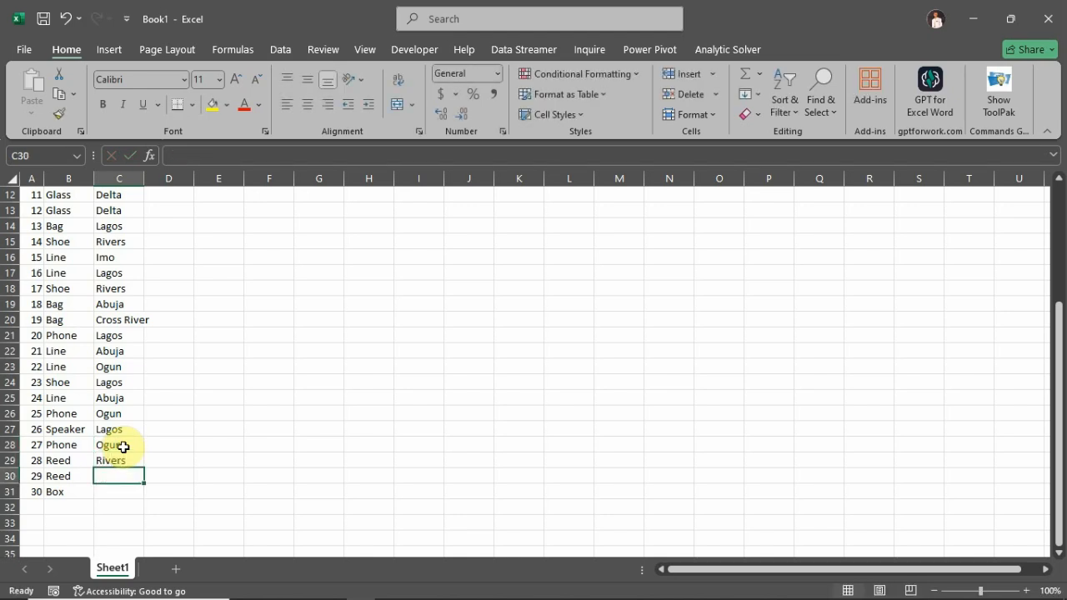
{"action": "type", "text": "Abu"}
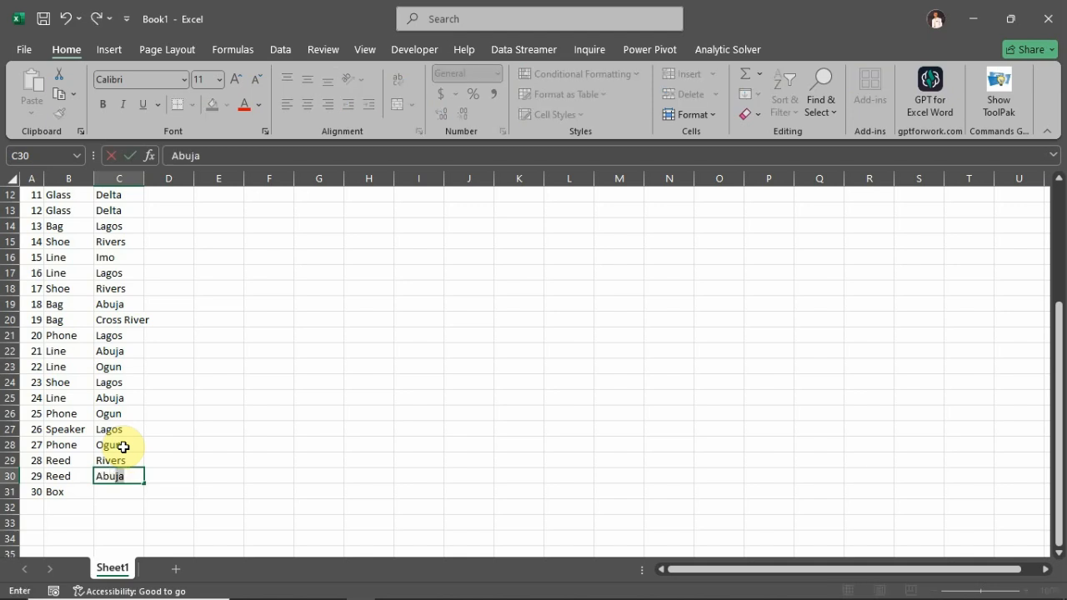
{"action": "key", "text": "Return"}
{"action": "type", "text": "Go"}
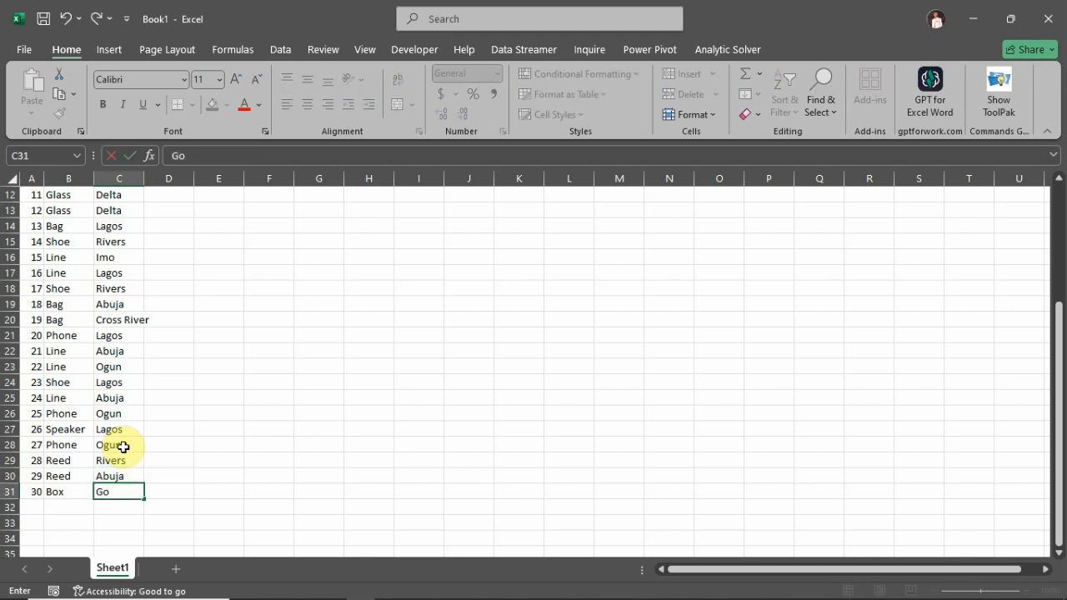
{"action": "type", "text": "mbe"}
{"action": "key", "text": "Return"}
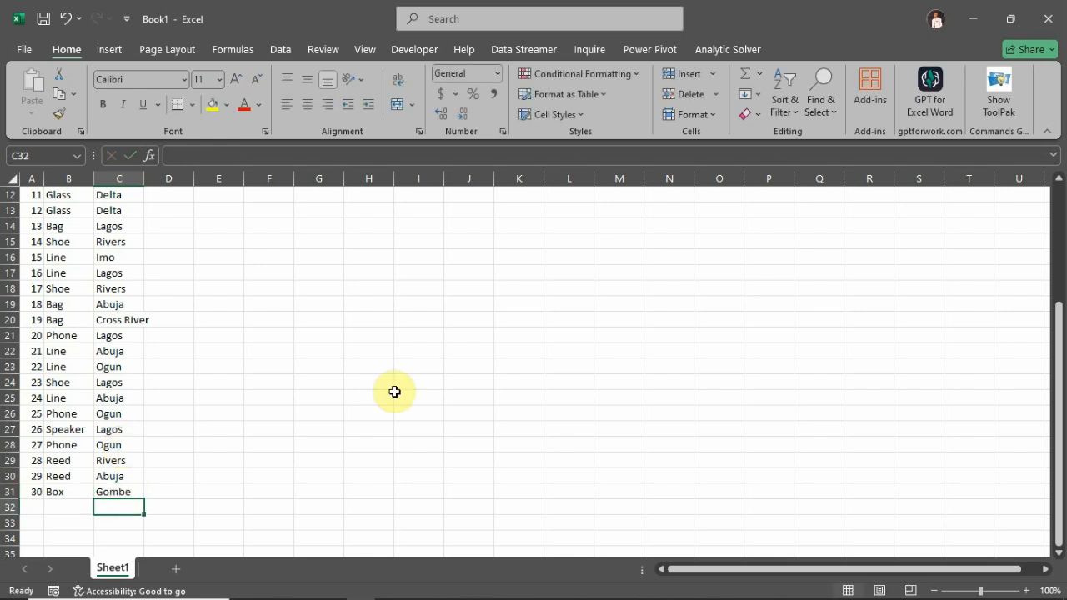
Auto-fit the width of the Region column and enter the heading States in cell M13.
{"action": "scroll", "coordinate": [450, 402], "scroll_direction": "up", "scroll_amount": 4}
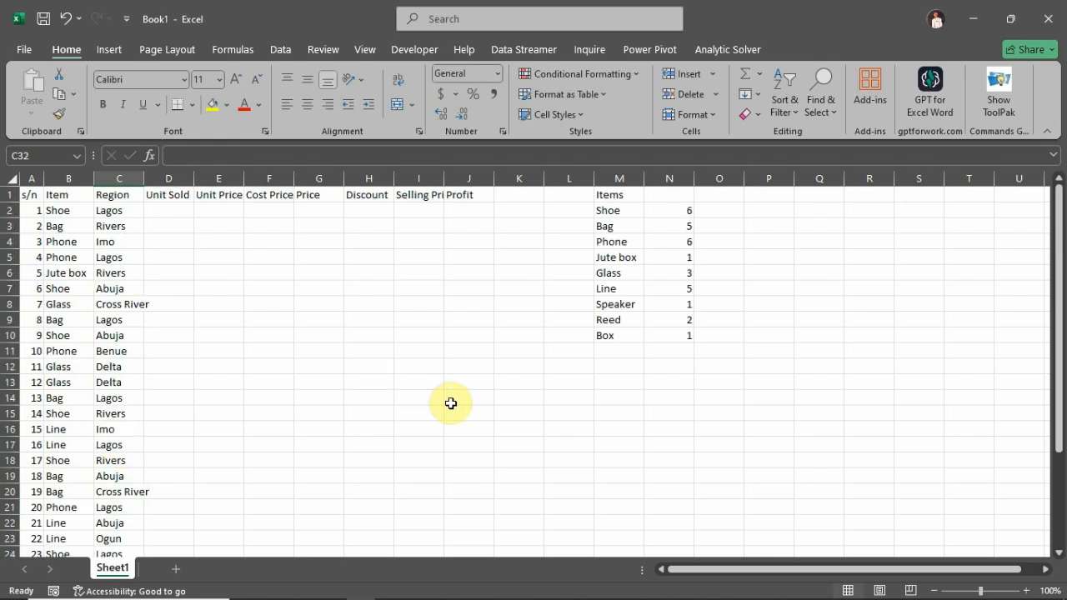
{"action": "double_click", "coordinate": [144, 180]}
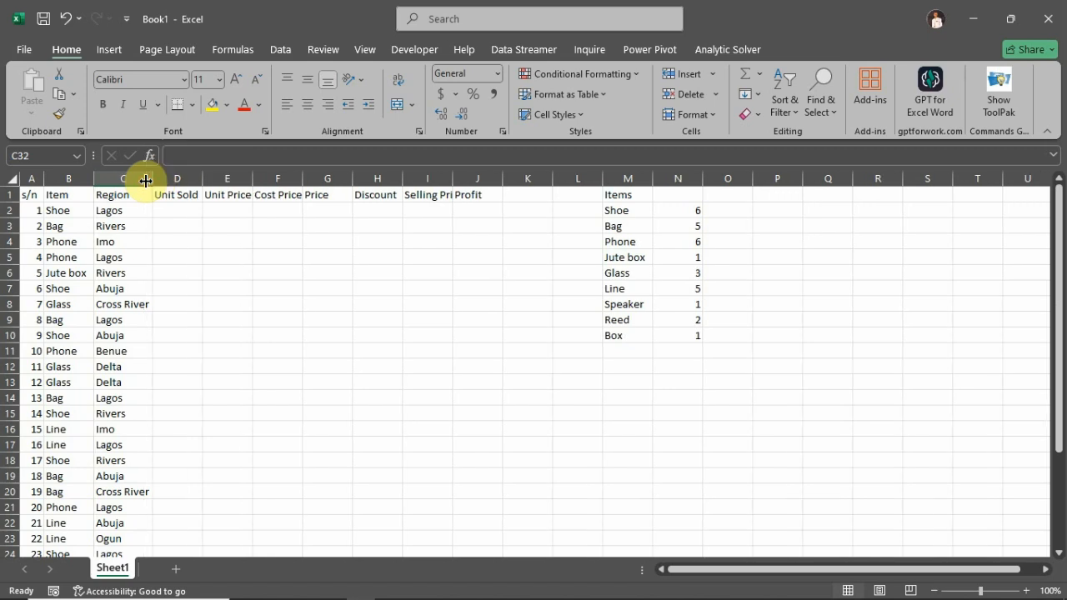
{"action": "left_click", "coordinate": [638, 385]}
{"action": "type", "text": "States"}
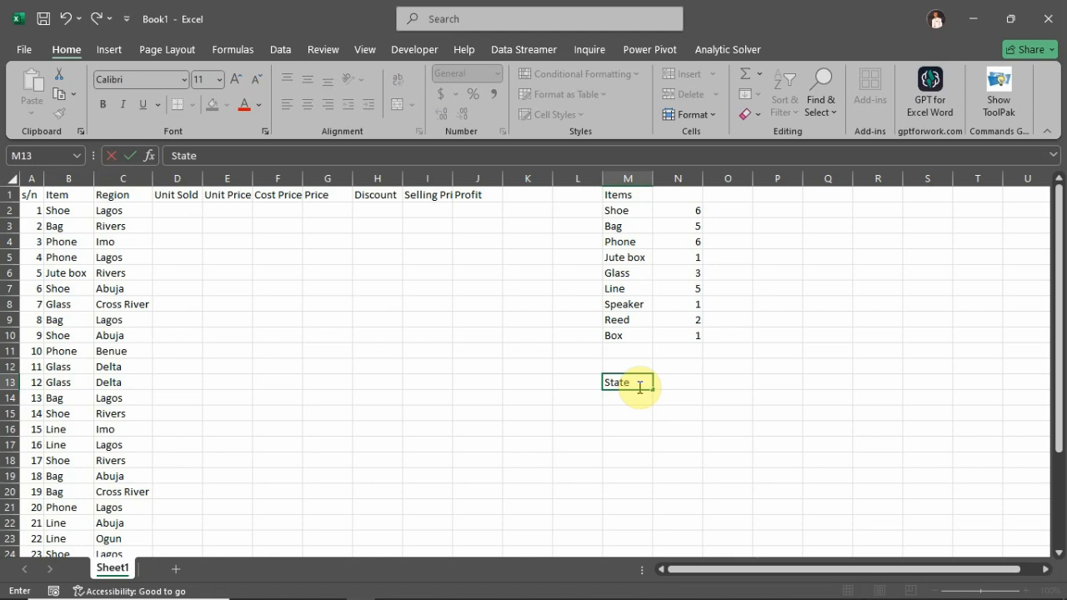
{"action": "key", "text": "Return"}
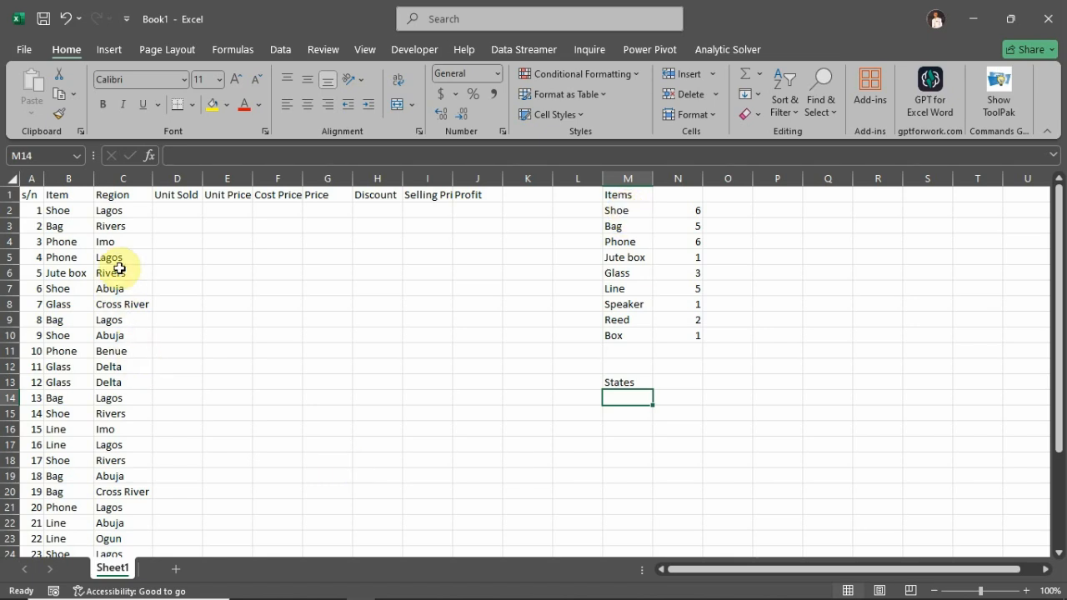
Name the range of region entries in C2:C31 Region.
{"action": "left_click", "coordinate": [112, 213]}
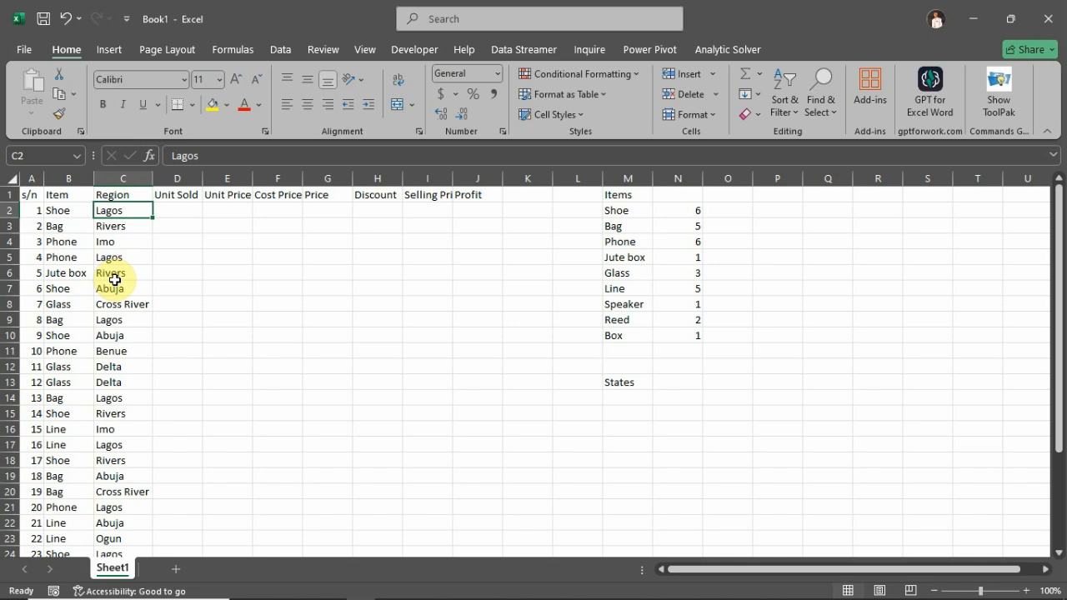
{"action": "key", "text": "ctrl+shift+Down"}
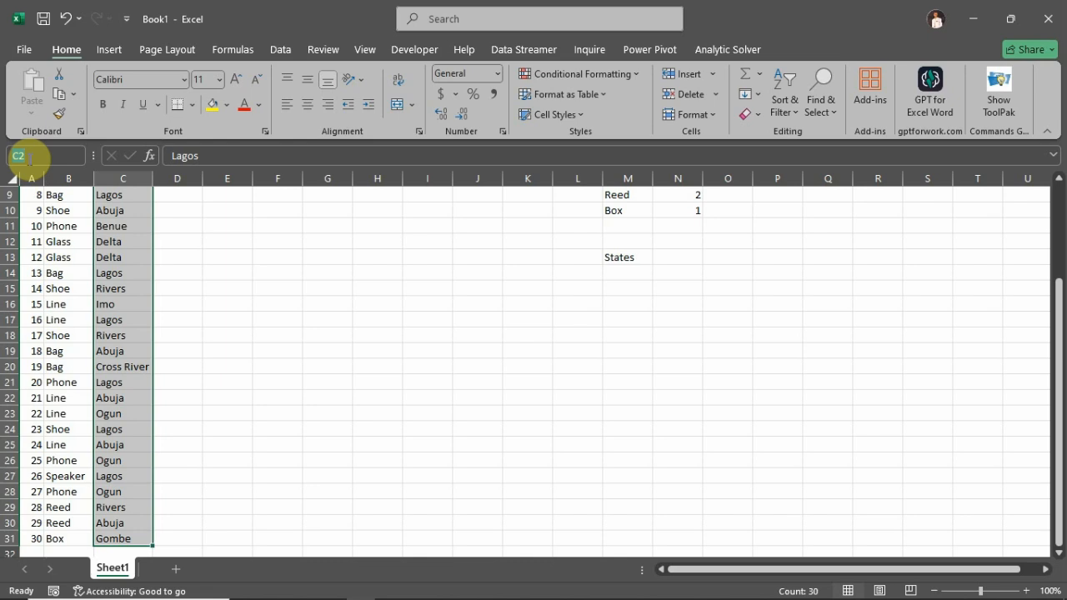
{"action": "type", "text": "Region"}
{"action": "key", "text": "Return"}
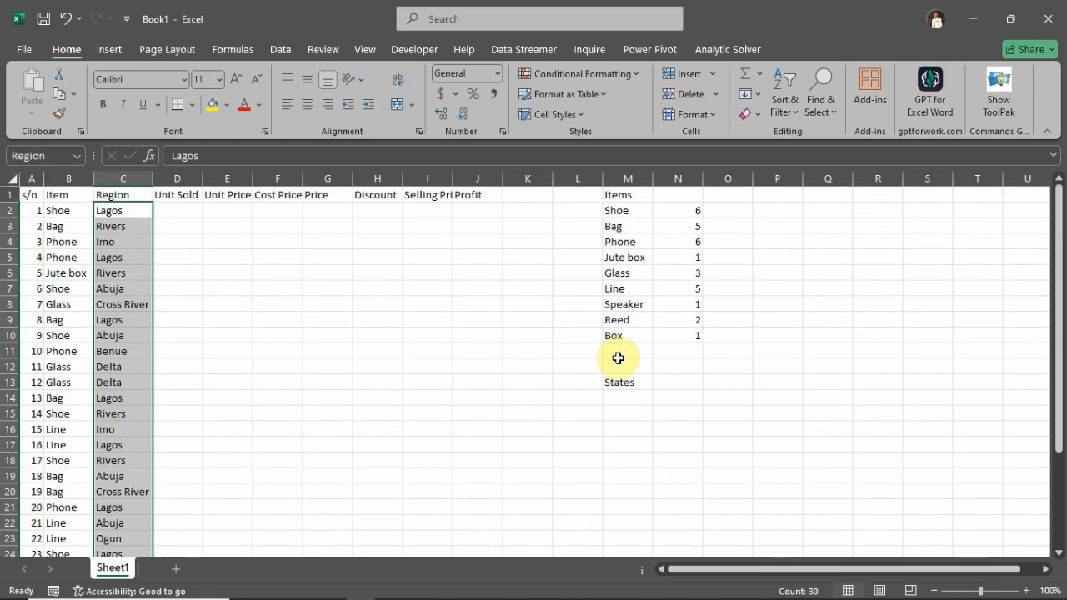
List the distinct states from cell M14 with the formula =UNIQUE(Region).
{"action": "left_click", "coordinate": [631, 395]}
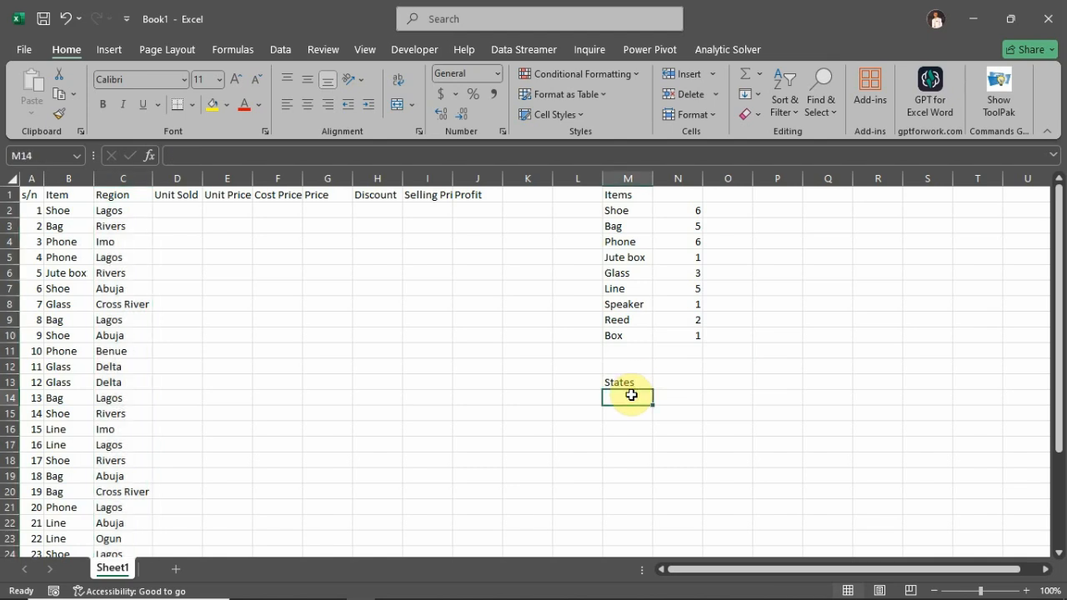
{"action": "type", "text": "="}
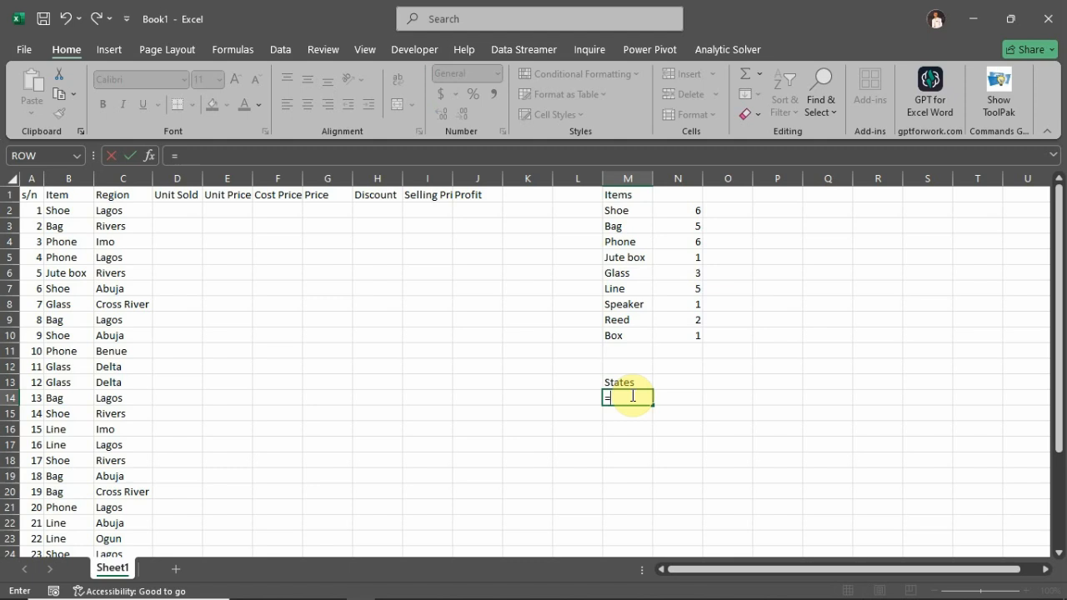
{"action": "type", "text": "uniqu"}
{"action": "key", "text": "Tab"}
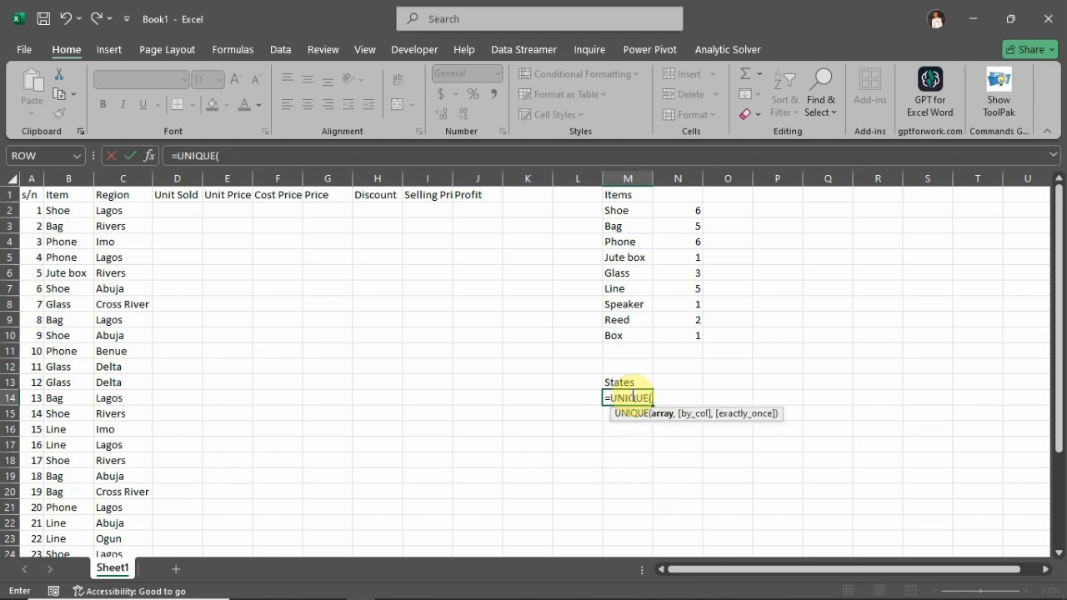
{"action": "type", "text": "region"}
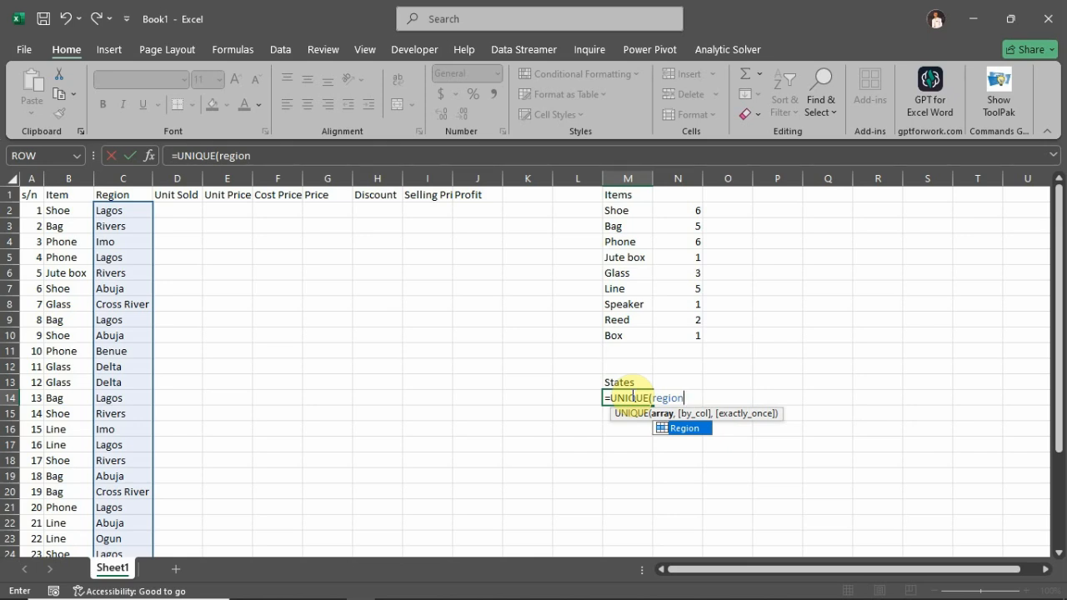
{"action": "key", "text": "Tab"}
{"action": "type", "text": ")"}
{"action": "key", "text": "Return"}
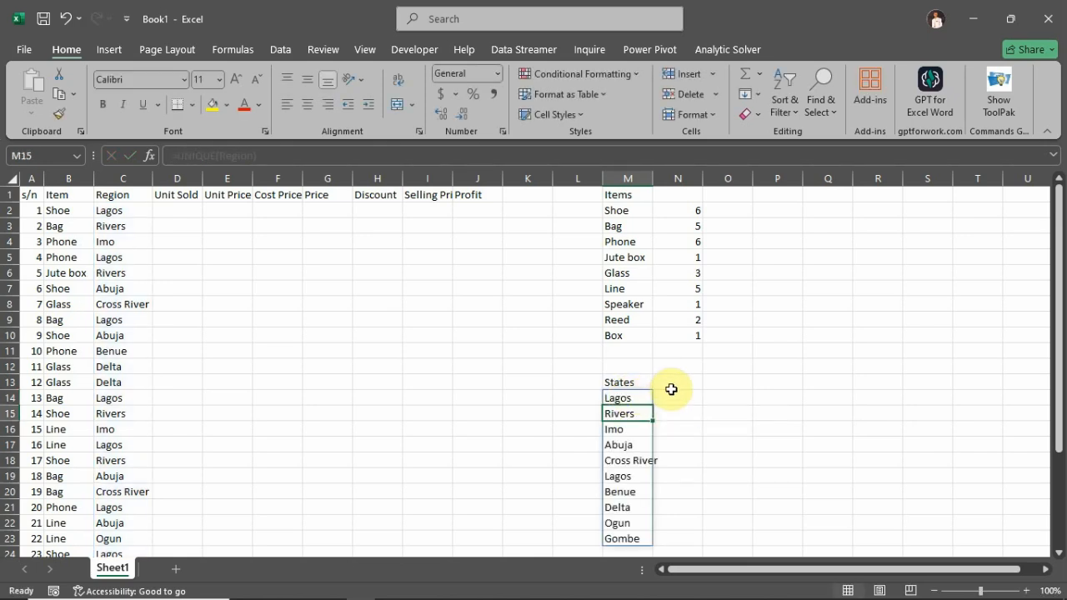
Count each state's occurrences with =COUNTIF(Region,M14) in cell N14 and fill the formula down to N23.
{"action": "left_click", "coordinate": [672, 396]}
{"action": "type", "text": "=co"}
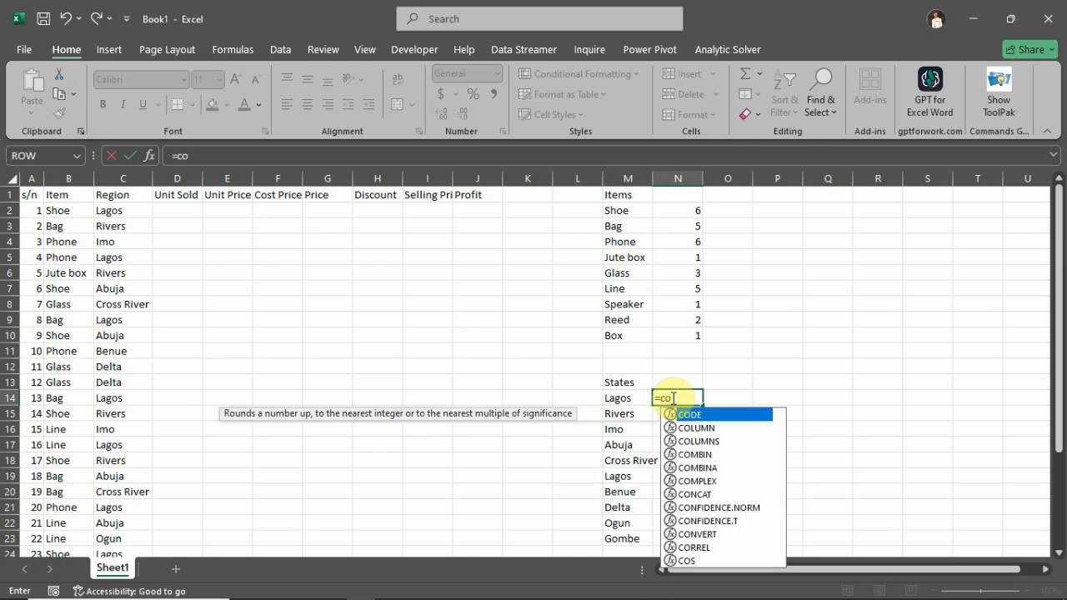
{"action": "type", "text": "uni"}
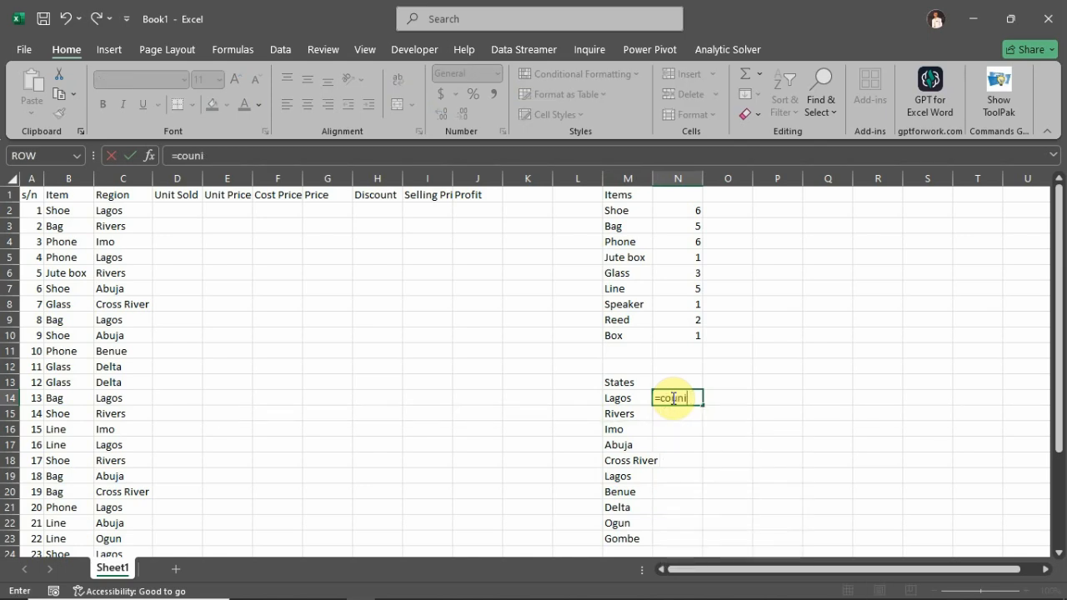
{"action": "key", "text": "BackSpace"}
{"action": "type", "text": "tif("}
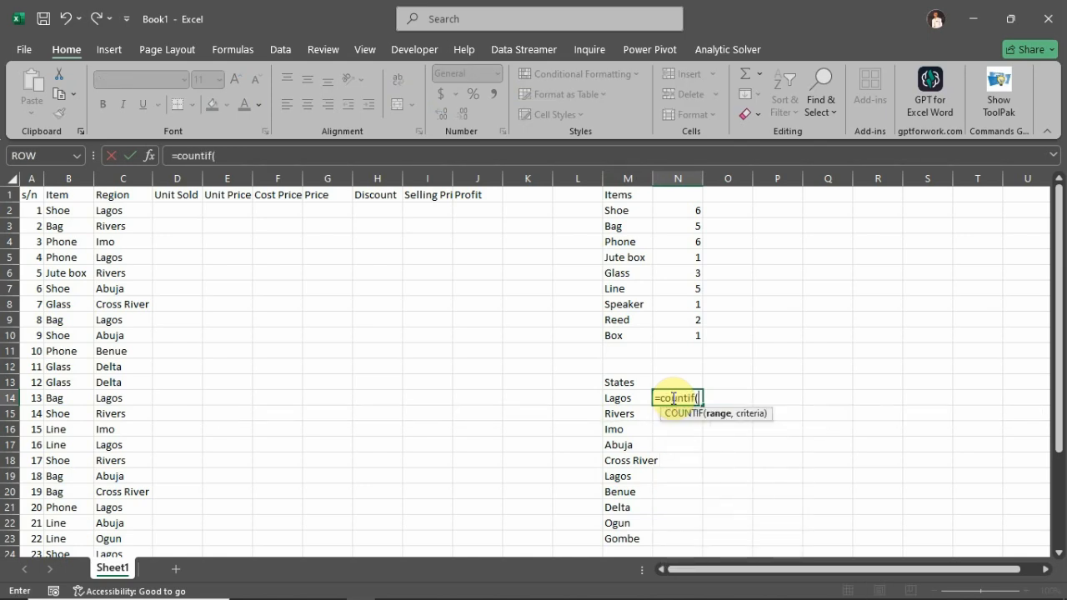
{"action": "type", "text": "reg"}
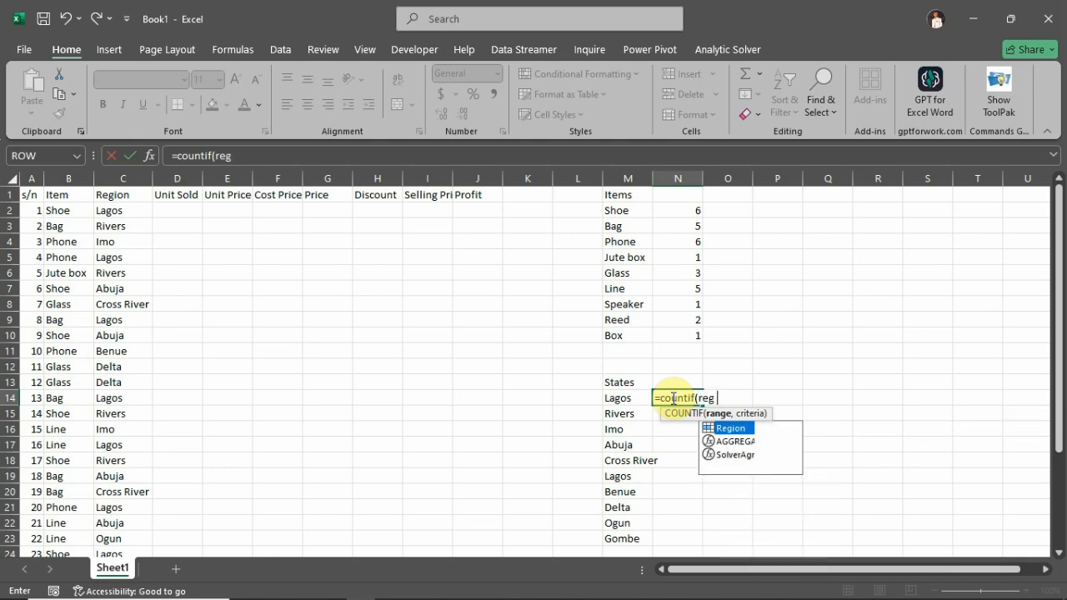
{"action": "type", "text": "ion,"}
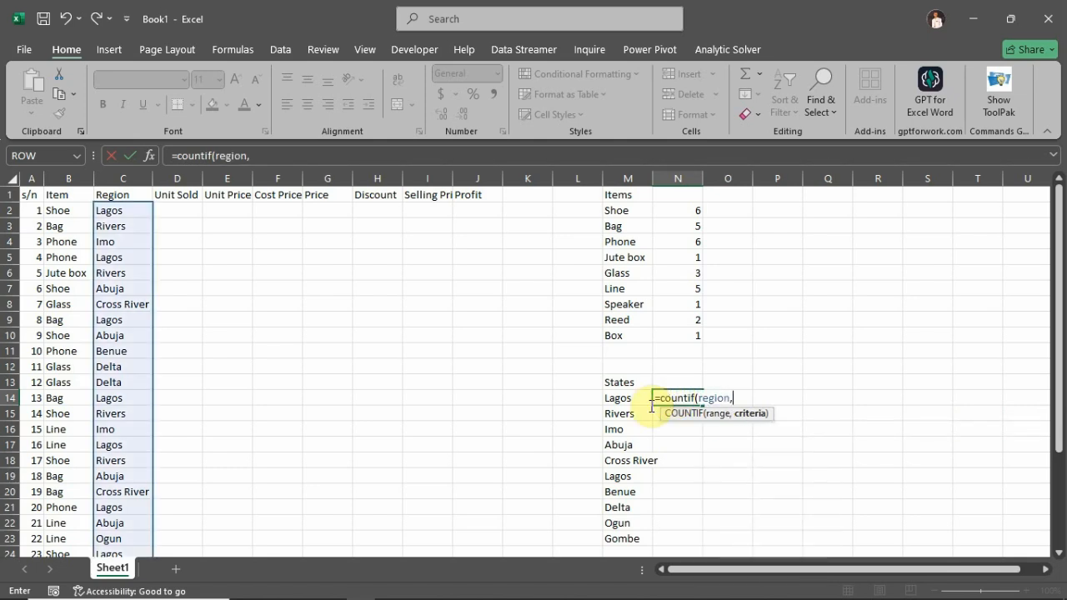
{"action": "left_click", "coordinate": [632, 405]}
{"action": "type", "text": ")"}
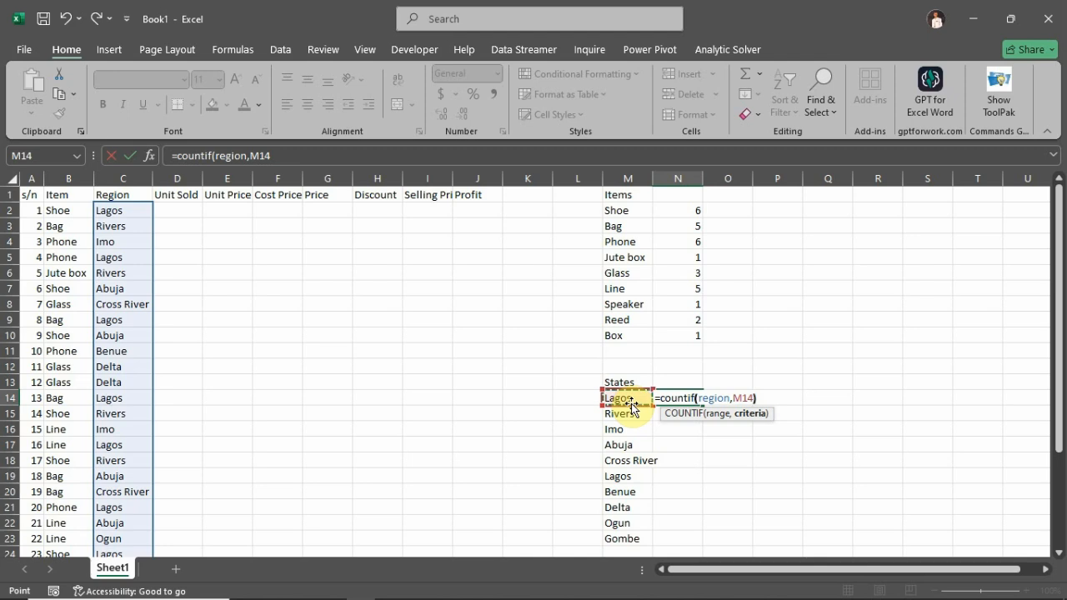
{"action": "key", "text": "Return"}
{"action": "left_click", "coordinate": [699, 400]}
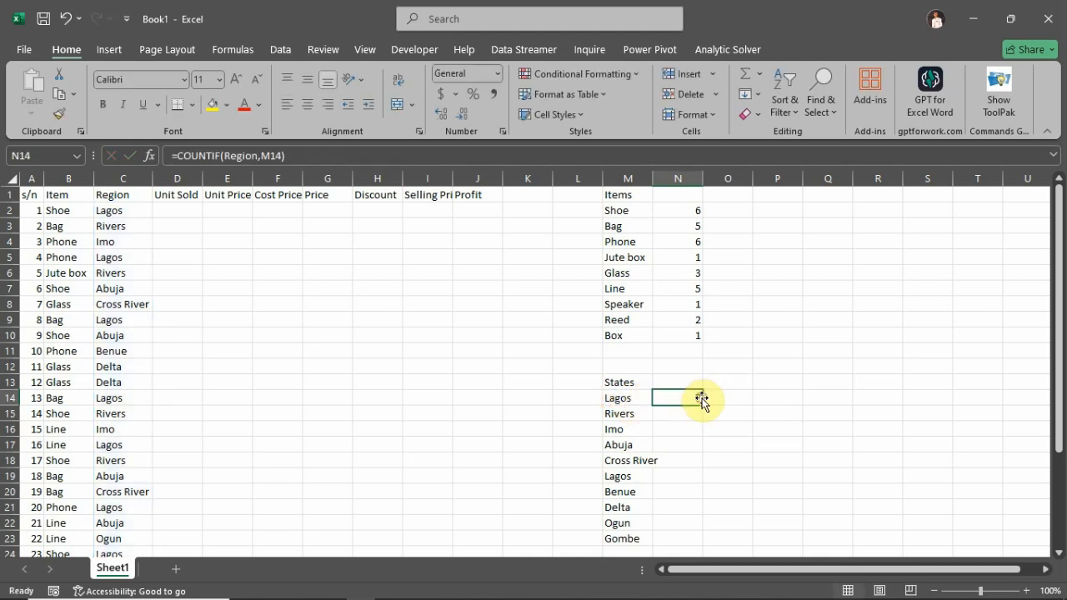
{"action": "double_click", "coordinate": [702, 404]}
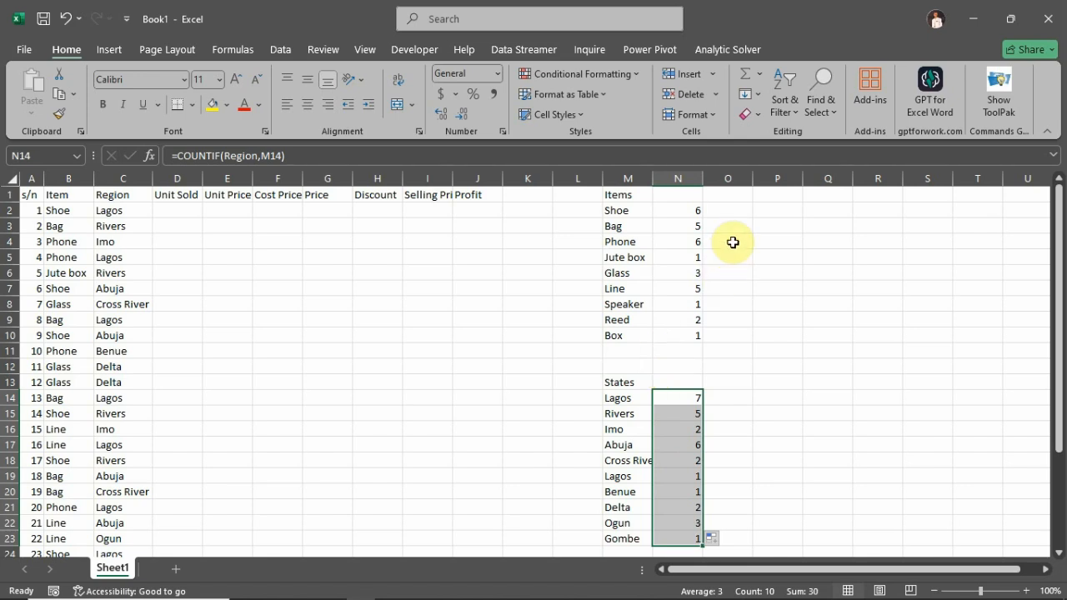
Enter 20000, 35000 and 250000 in cells O2, O3 and O4 beside Shoe, Bag and Phone.
{"action": "left_click", "coordinate": [734, 210]}
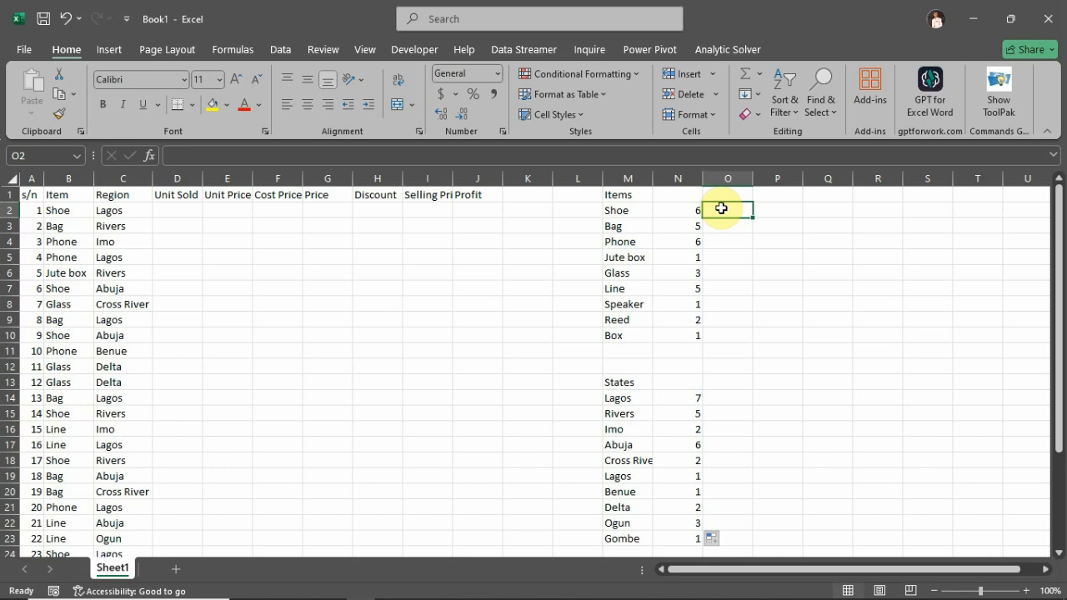
{"action": "type", "text": "20000"}
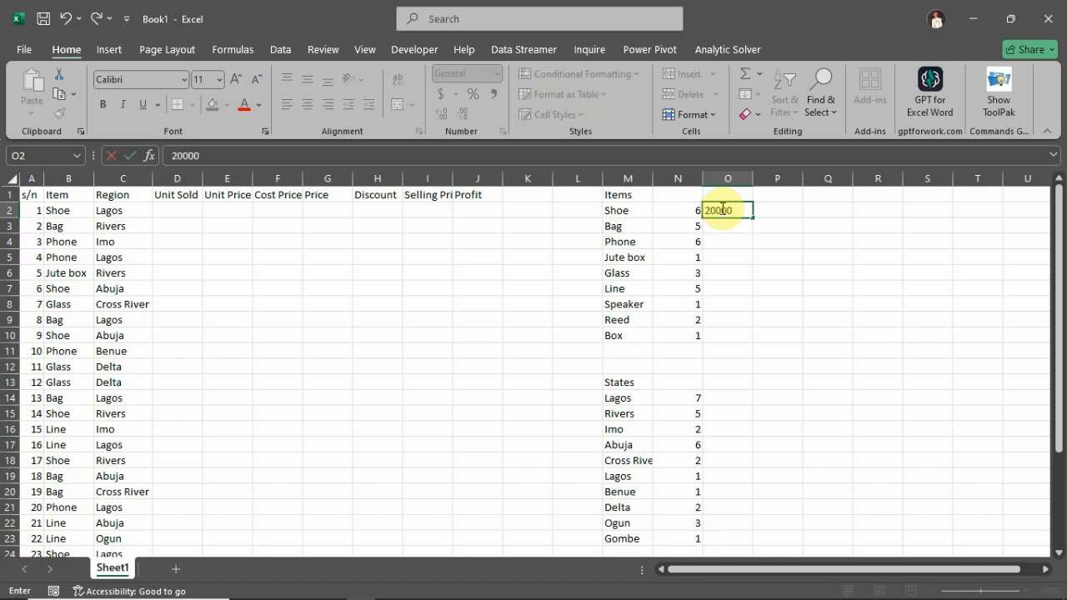
{"action": "key", "text": "Return"}
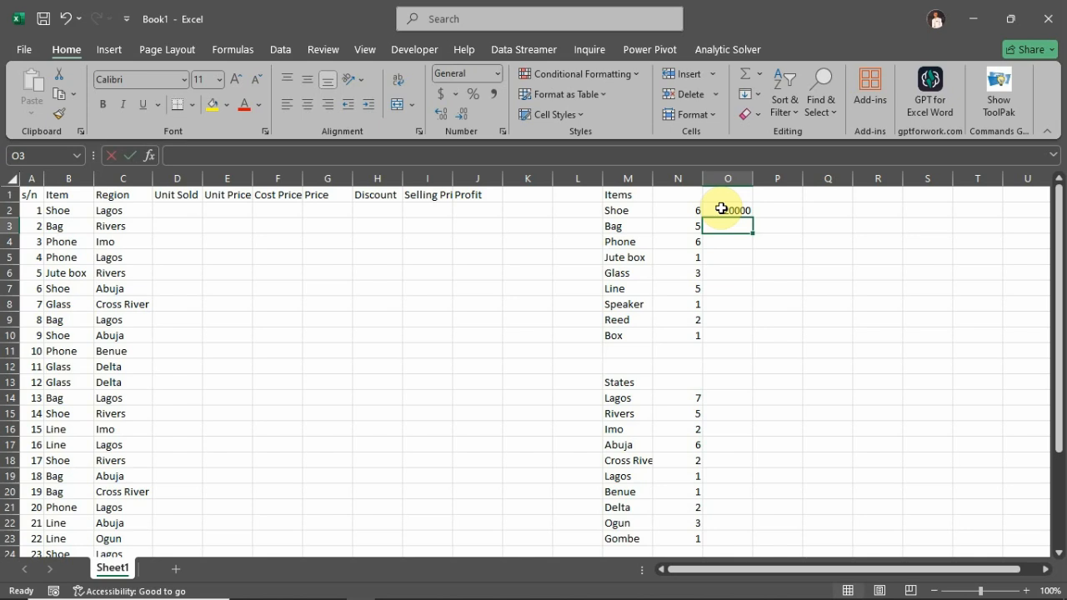
{"action": "type", "text": "35000\\"}
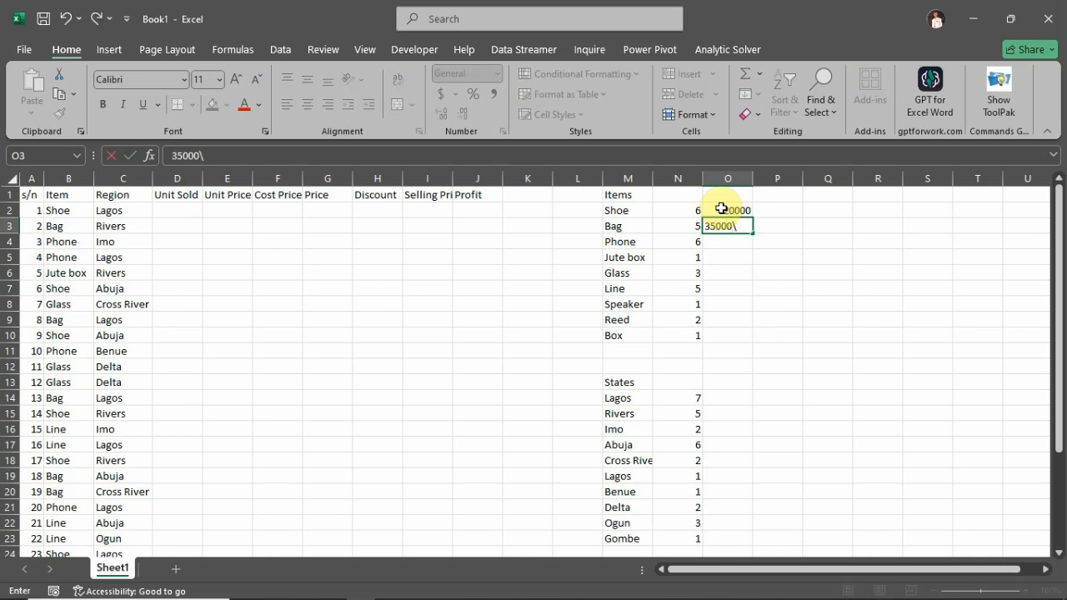
{"action": "key", "text": "Return"}
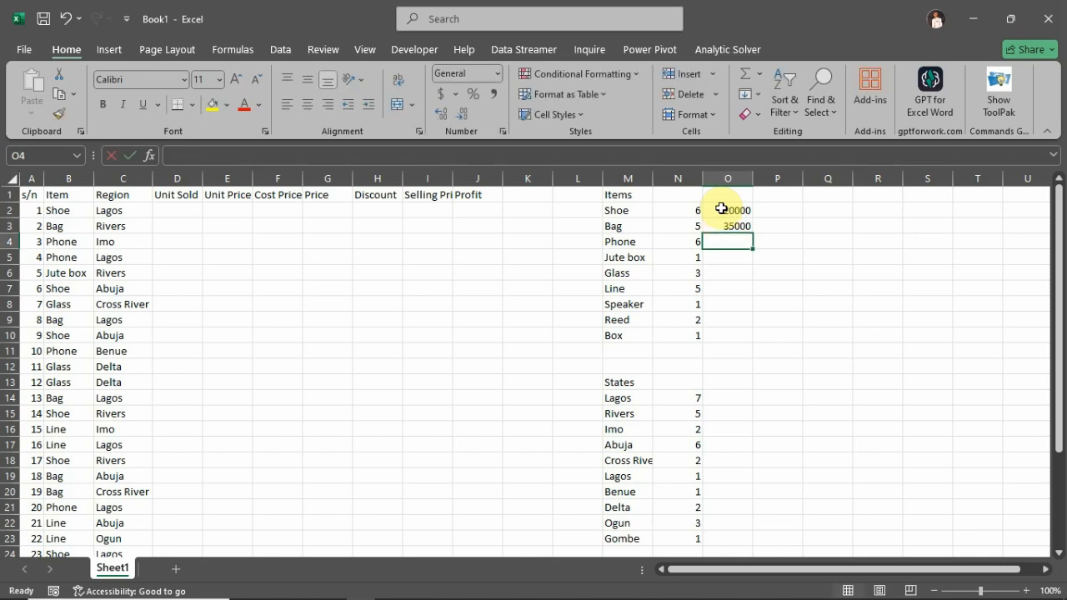
{"action": "type", "text": "250000"}
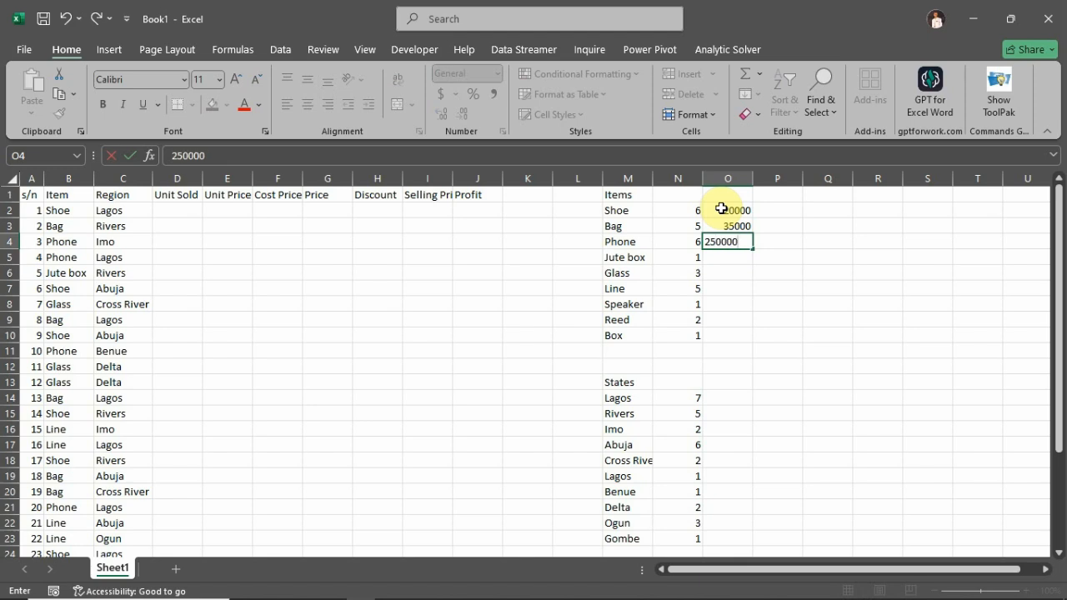
{"action": "key", "text": "Return"}
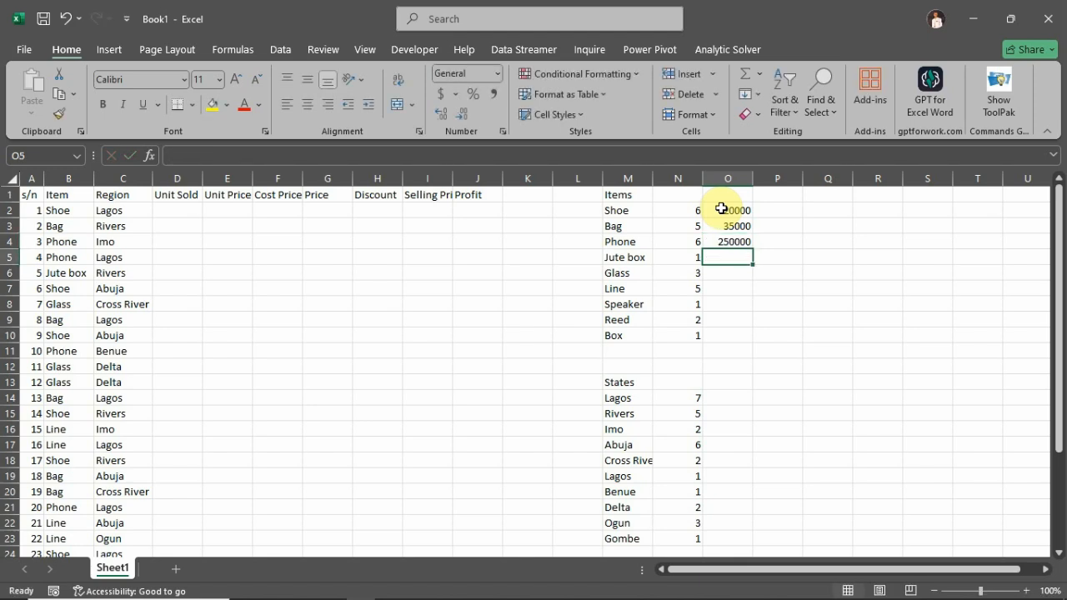
Enter 300000, 15000 and 12000 in cells O5, O6 and O7 beside Jute box, Glass and Line.
{"action": "type", "text": "300000"}
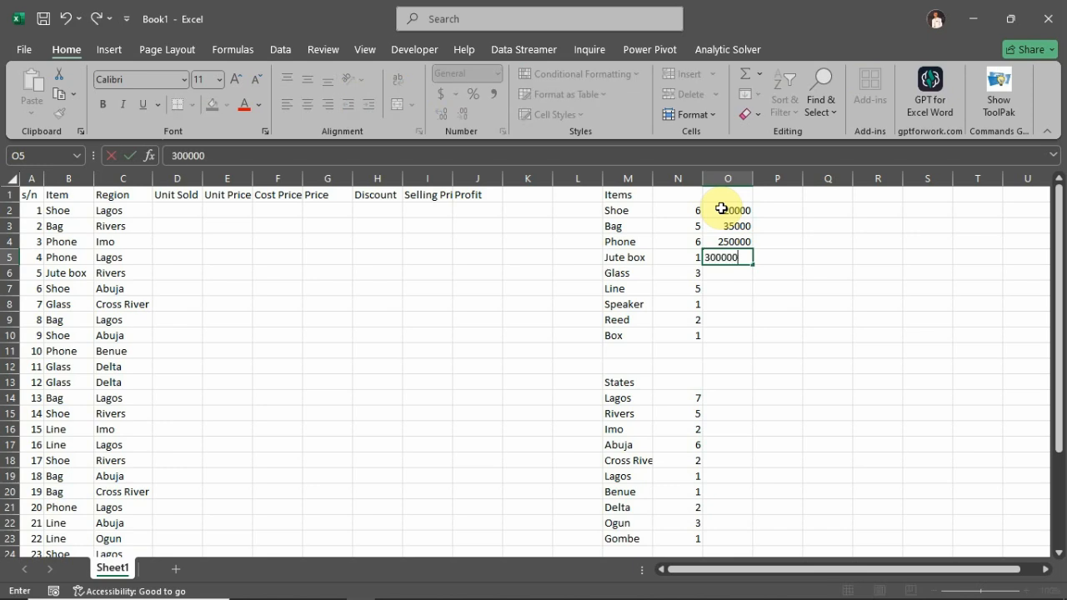
{"action": "key", "text": "Return"}
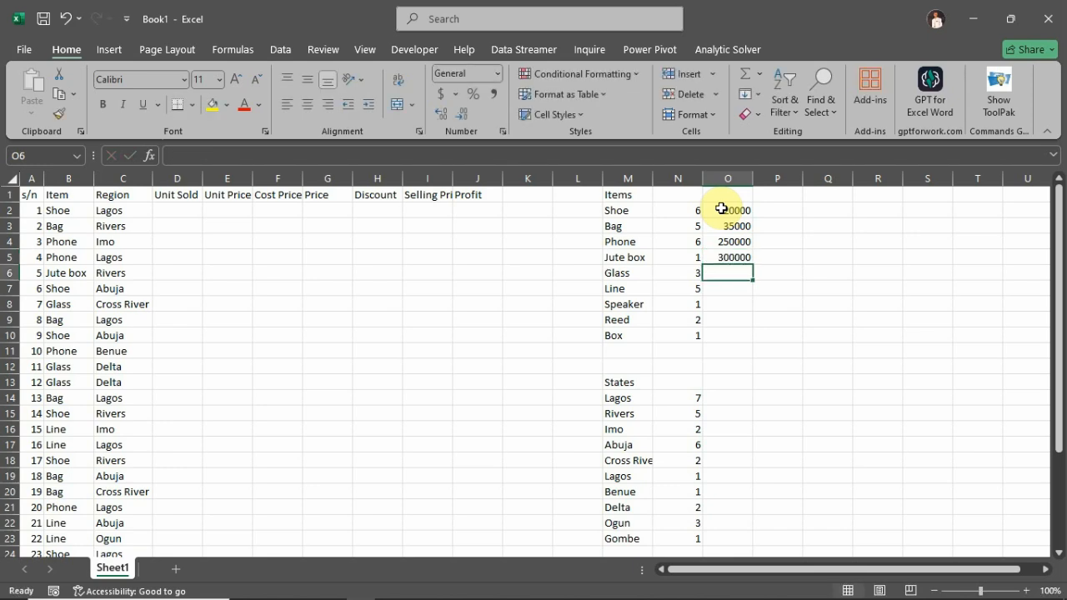
{"action": "type", "text": "15000"}
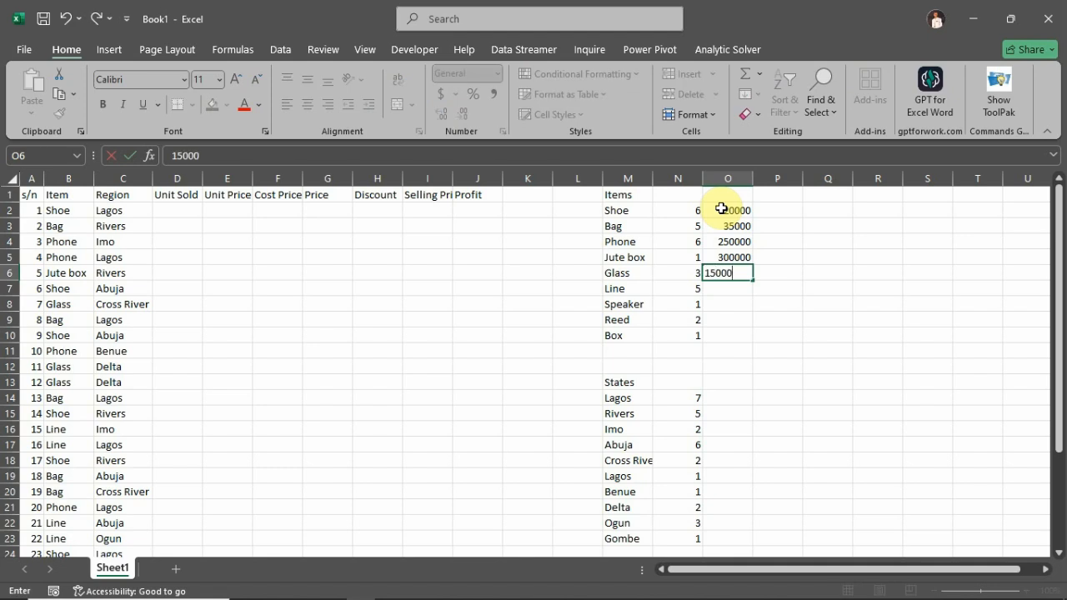
{"action": "key", "text": "Return"}
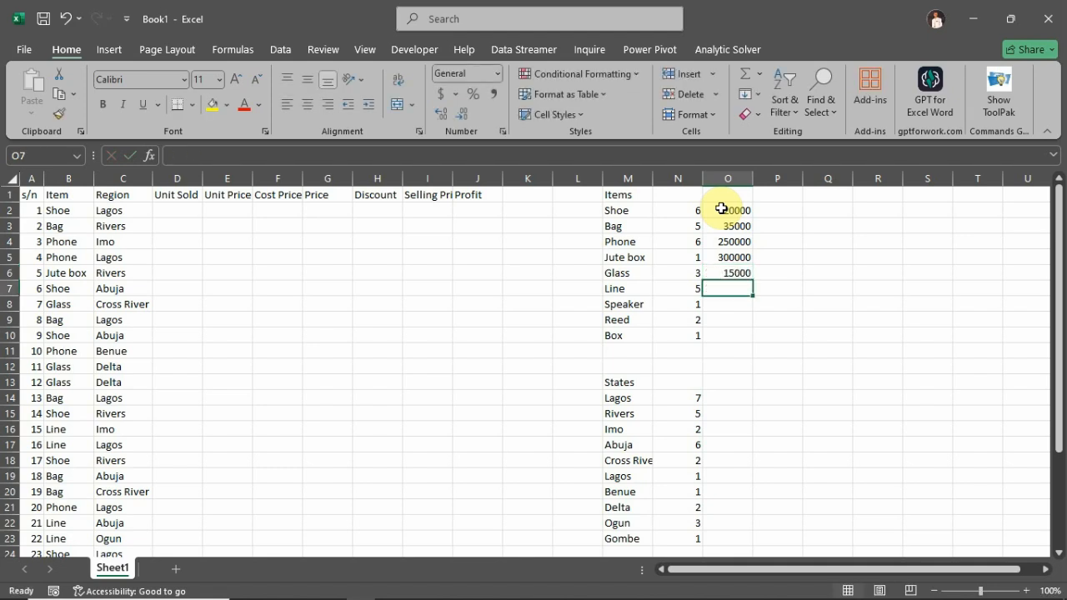
{"action": "type", "text": "12000"}
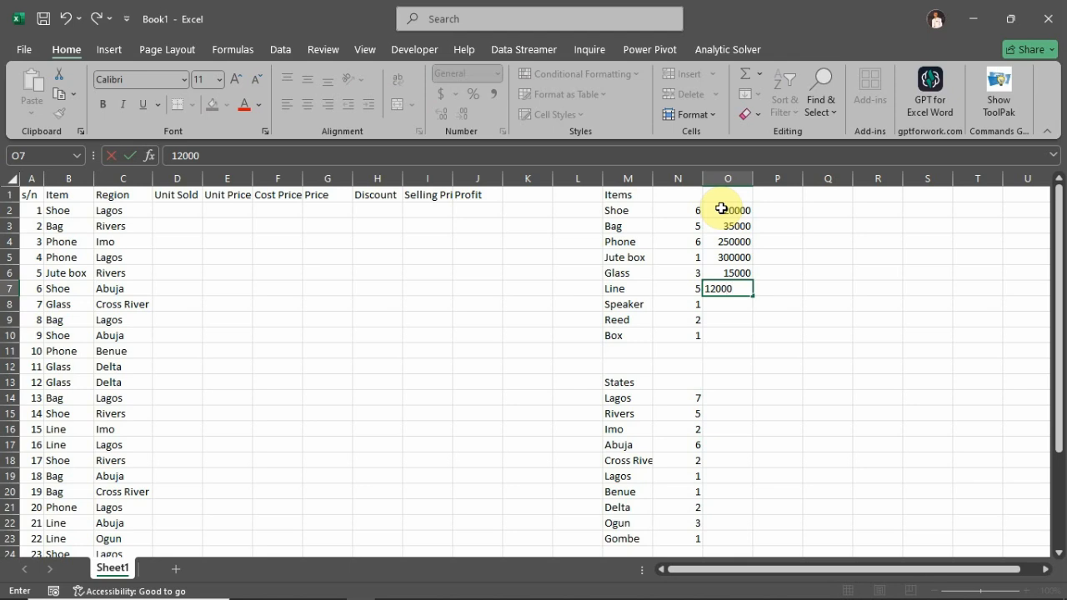
{"action": "key", "text": "Return"}
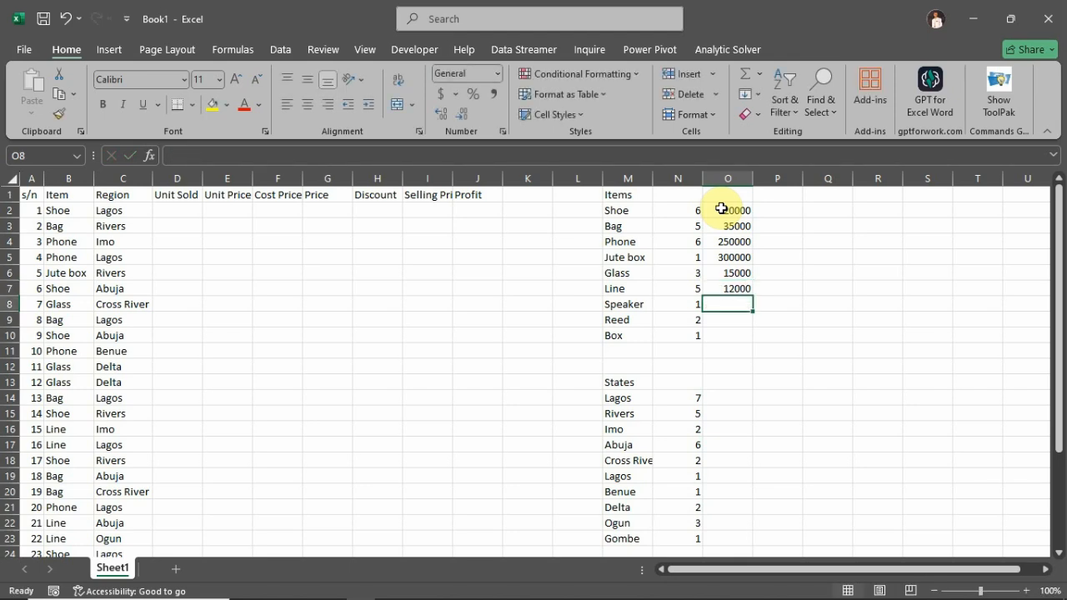
Enter 120000, 15000 and 220000 in cells O8, O9 and O10 beside Speaker, Reed and Box.
{"action": "type", "text": "120000"}
{"action": "key", "text": "Return"}
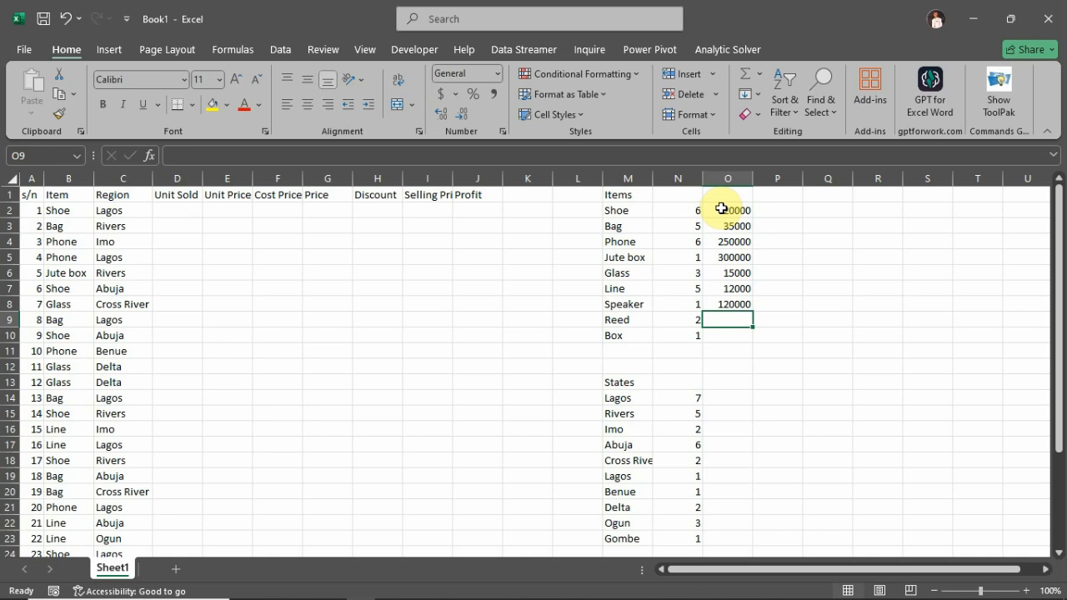
{"action": "type", "text": "15000"}
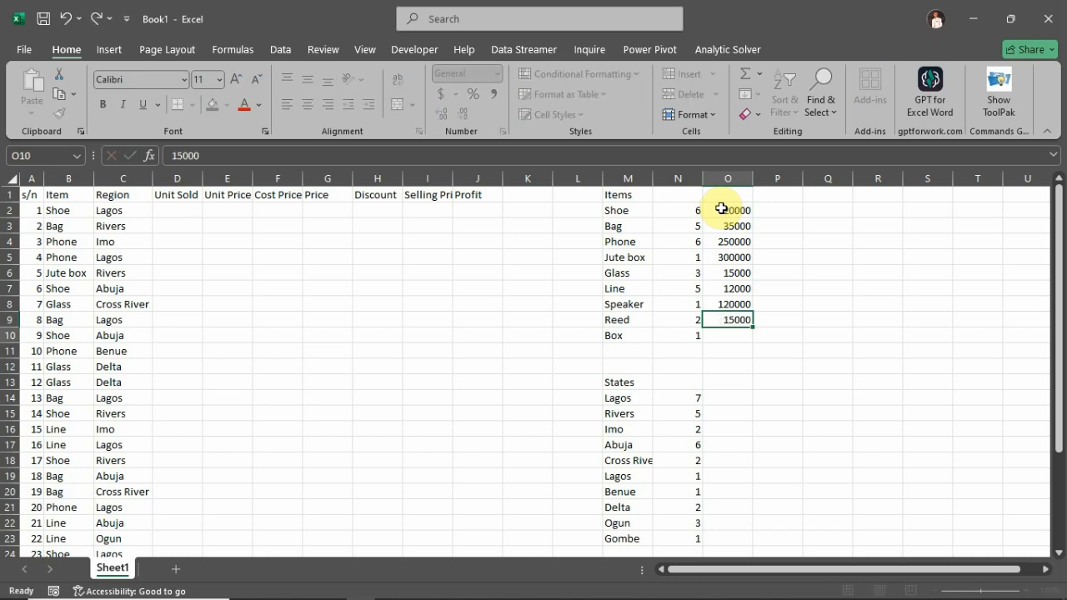
{"action": "key", "text": "Return"}
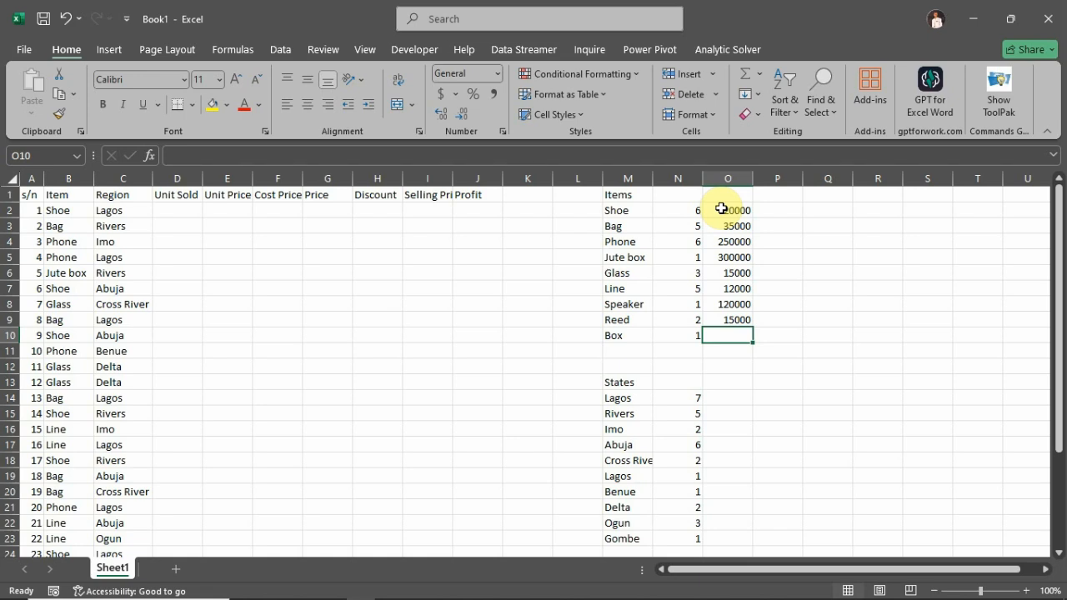
{"action": "type", "text": "22000"}
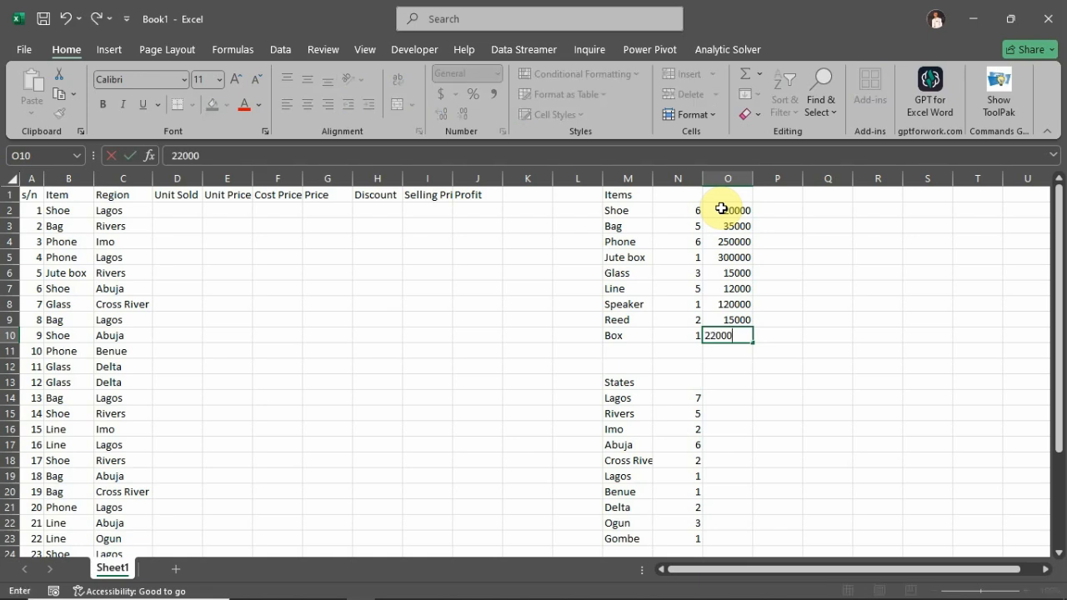
{"action": "type", "text": "0"}
{"action": "key", "text": "Return"}
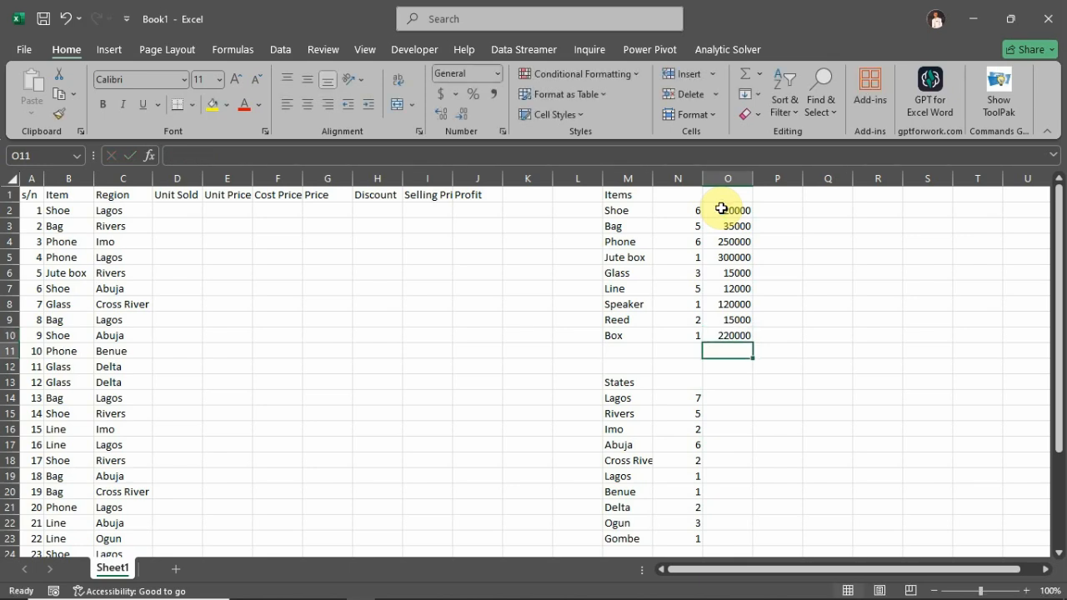
{"action": "left_click", "coordinate": [177, 207]}
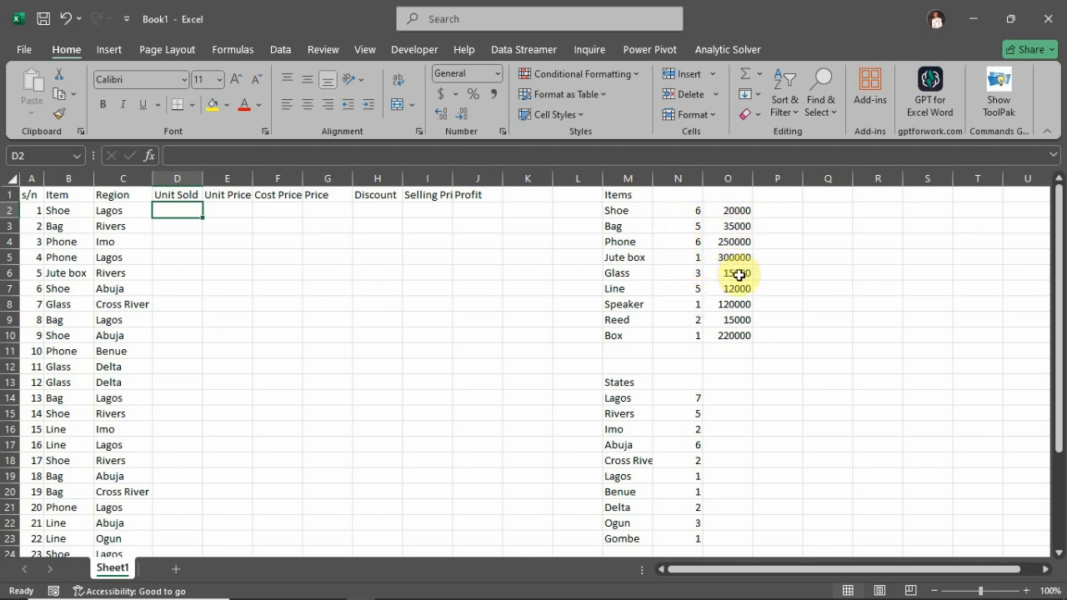
{"action": "double_click", "coordinate": [174, 211]}
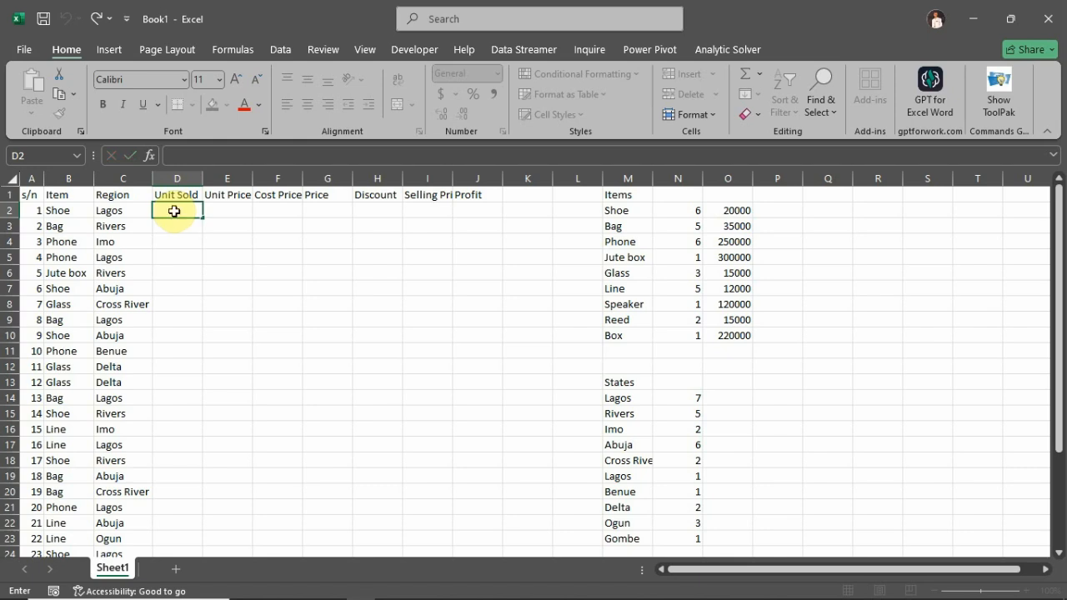
{"action": "key", "text": "Escape"}
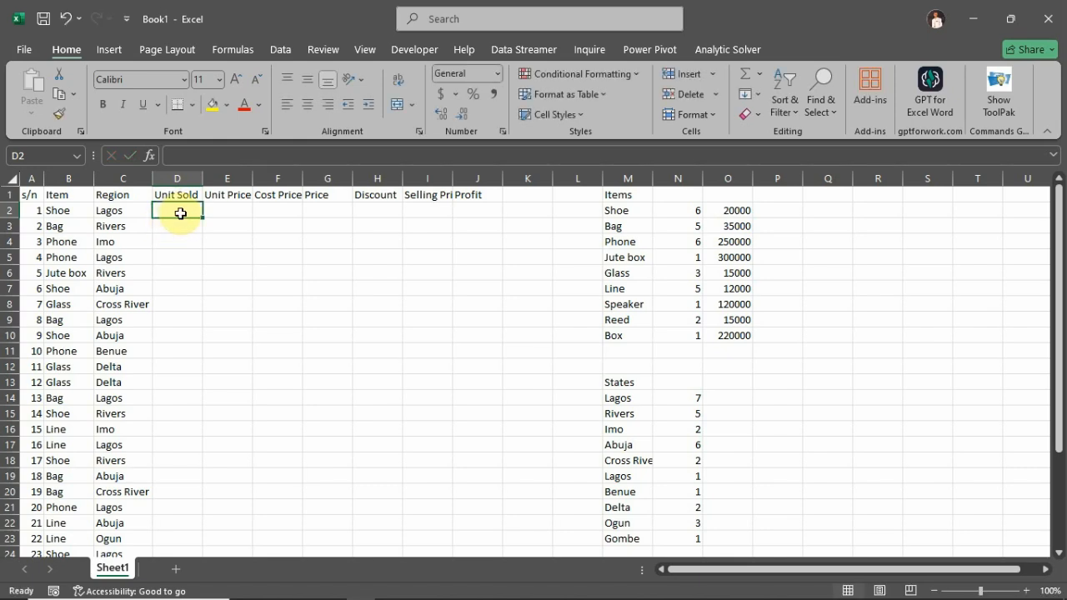
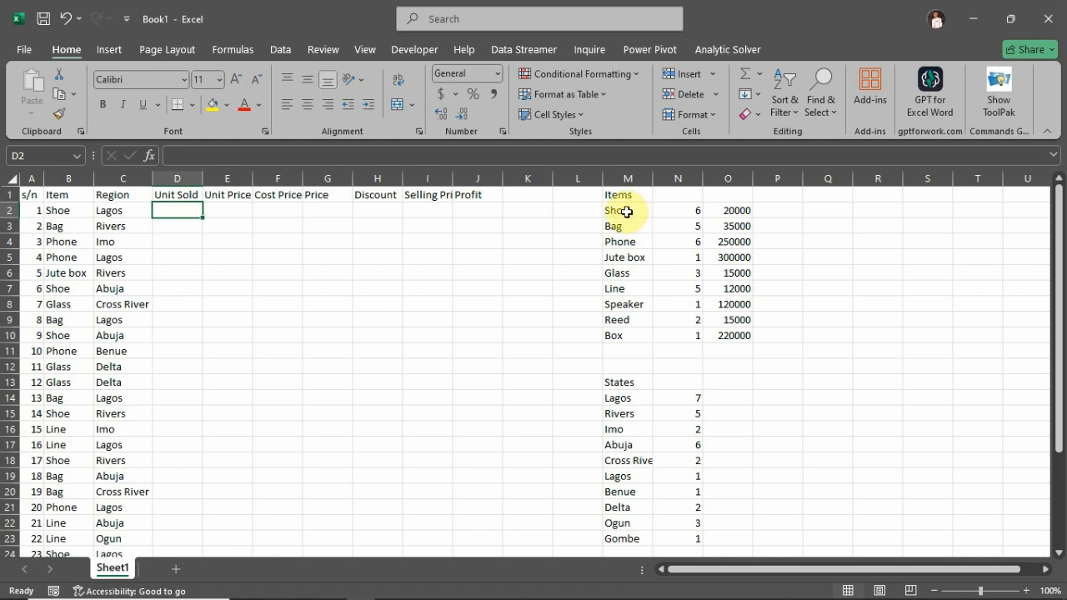
Name the range of distinct items in M2:M10 Items.
{"action": "left_click_drag", "start_coordinate": [626, 211], "coordinate": [622, 331]}
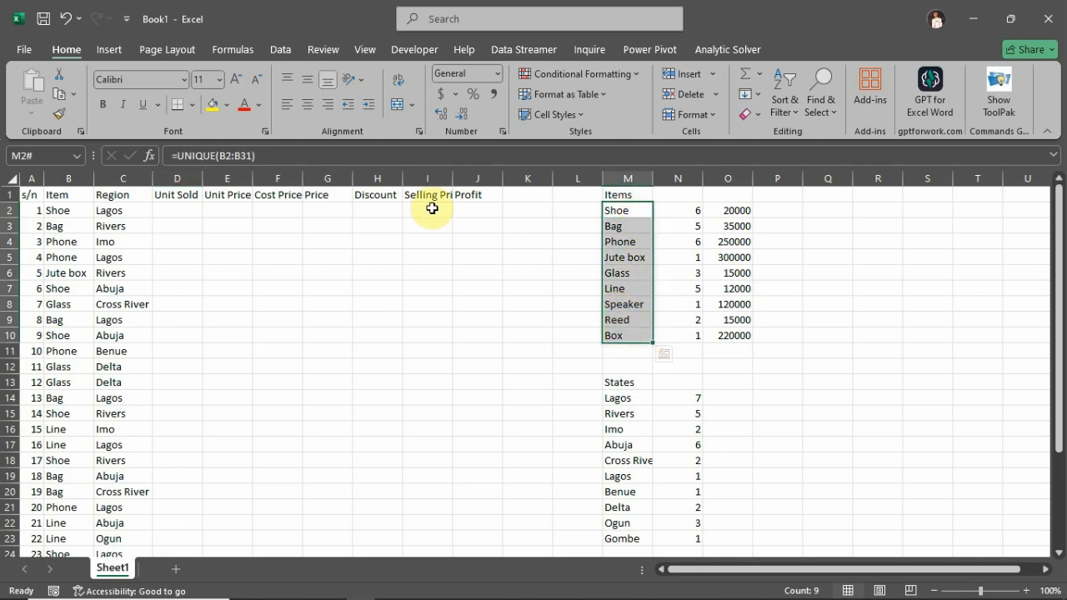
{"action": "left_click", "coordinate": [25, 155]}
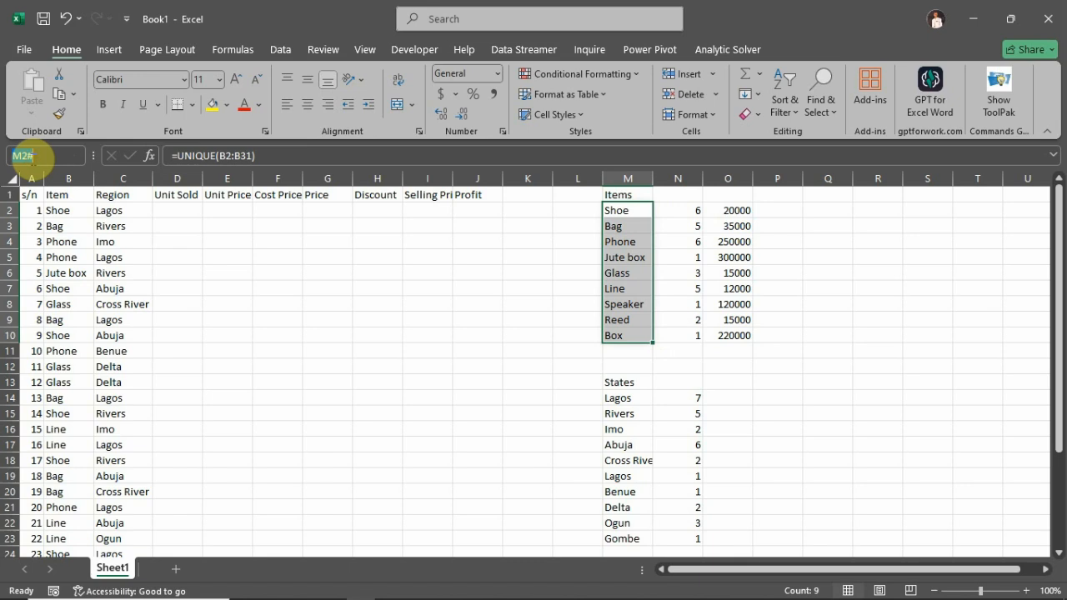
{"action": "type", "text": "items"}
{"action": "key", "text": "Return"}
Name the range of item amounts in O2:O10 Cost.
{"action": "left_click_drag", "start_coordinate": [734, 211], "coordinate": [734, 336]}
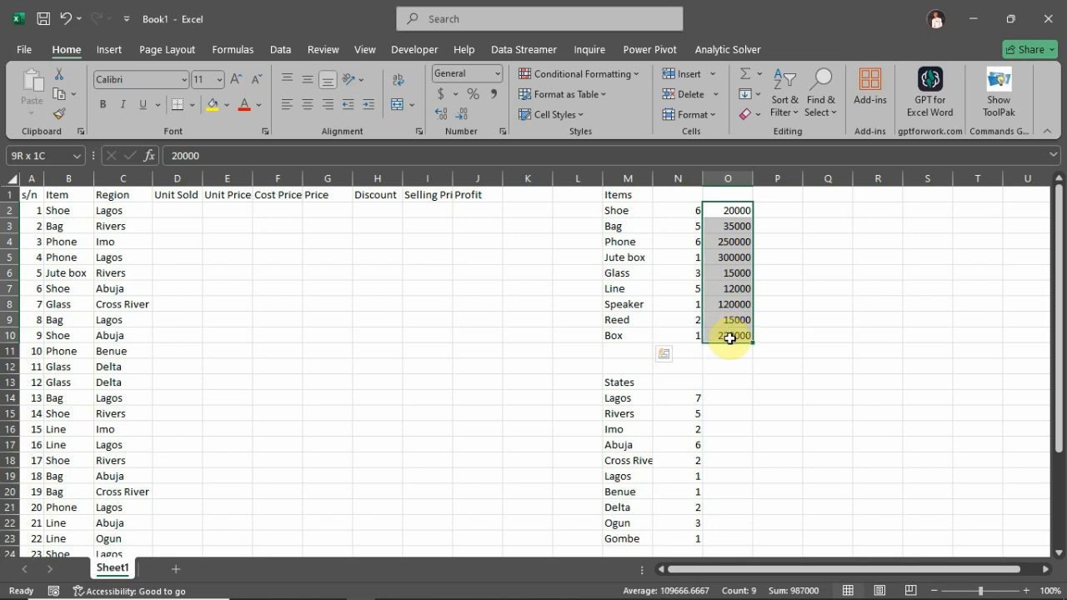
{"action": "left_click", "coordinate": [18, 155]}
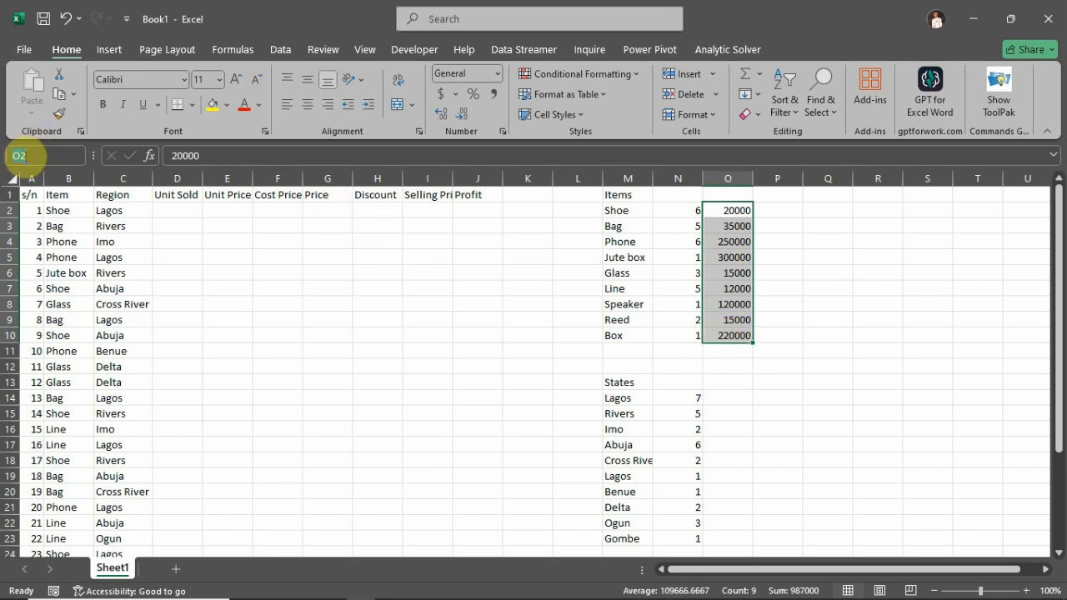
{"action": "type", "text": "Cost"}
{"action": "key", "text": "Return"}
Look up each item's amount with =XLOOKUP(B2,Items,Cost) in cell D2 and fill the formula down to D31.
{"action": "double_click", "coordinate": [171, 210]}
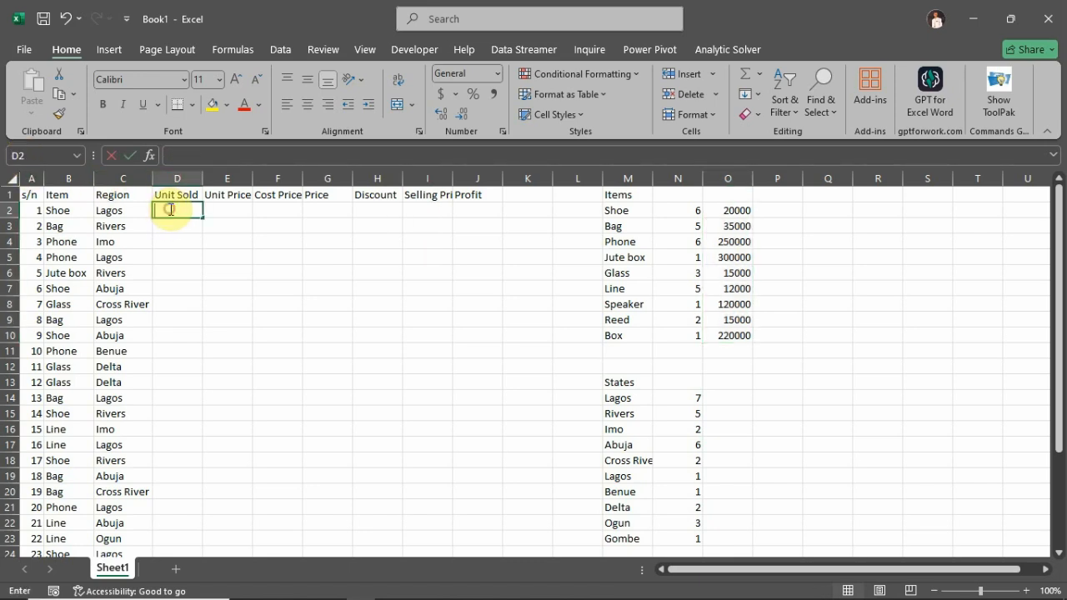
{"action": "type", "text": "="}
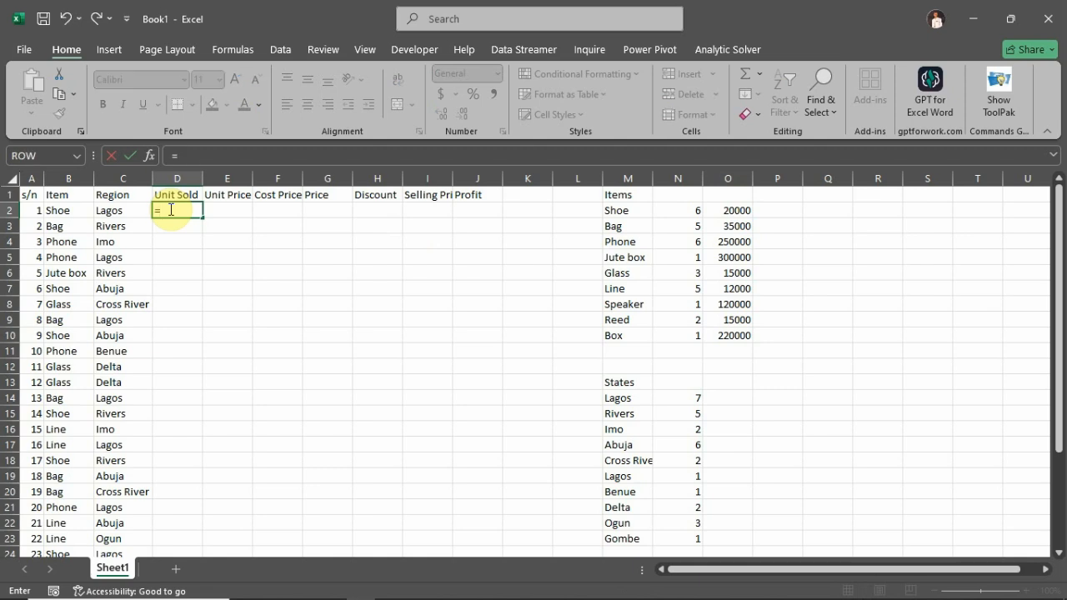
{"action": "type", "text": "xlookup"}
{"action": "key", "text": "Tab"}
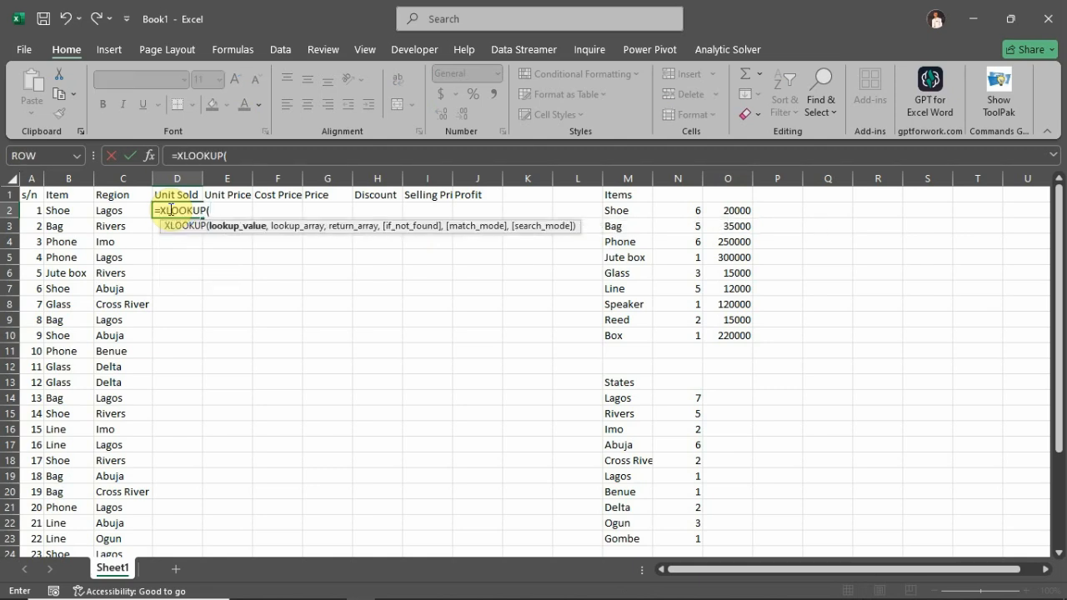
{"action": "left_click", "coordinate": [71, 211]}
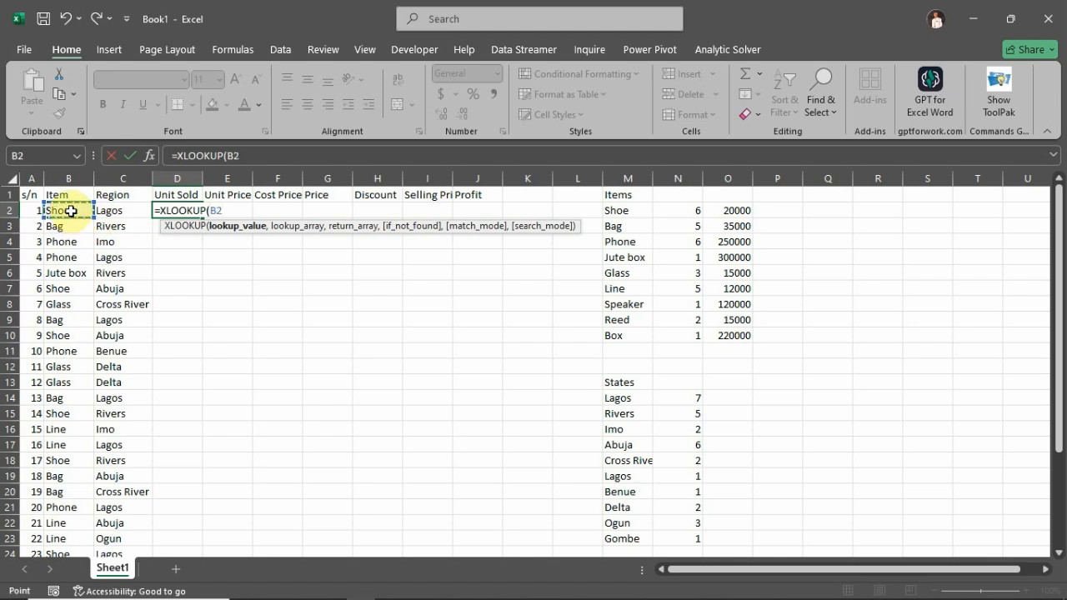
{"action": "type", "text": ","}
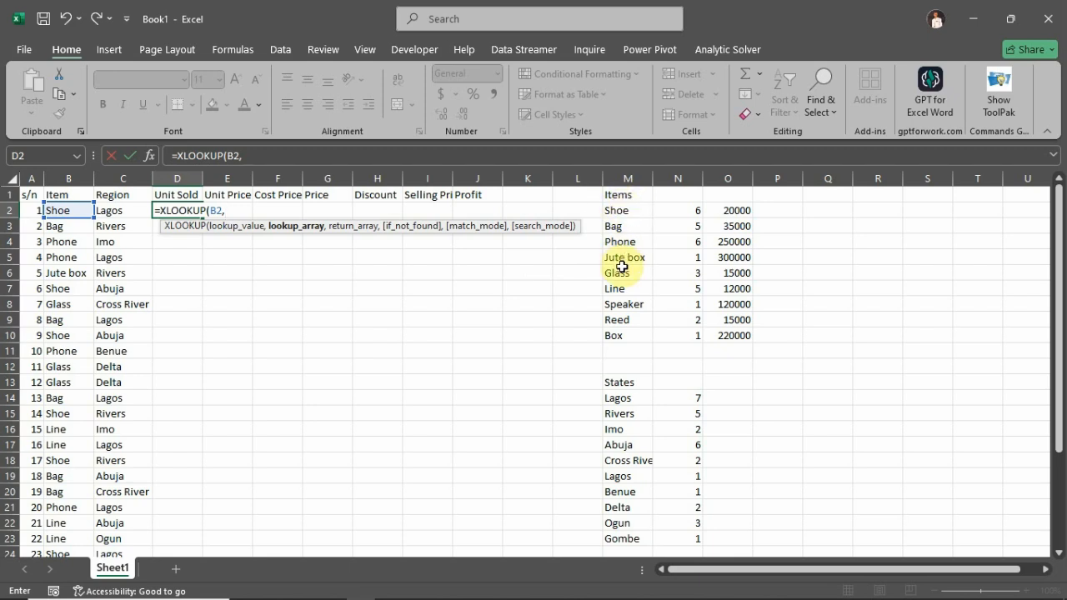
{"action": "type", "text": "items"}
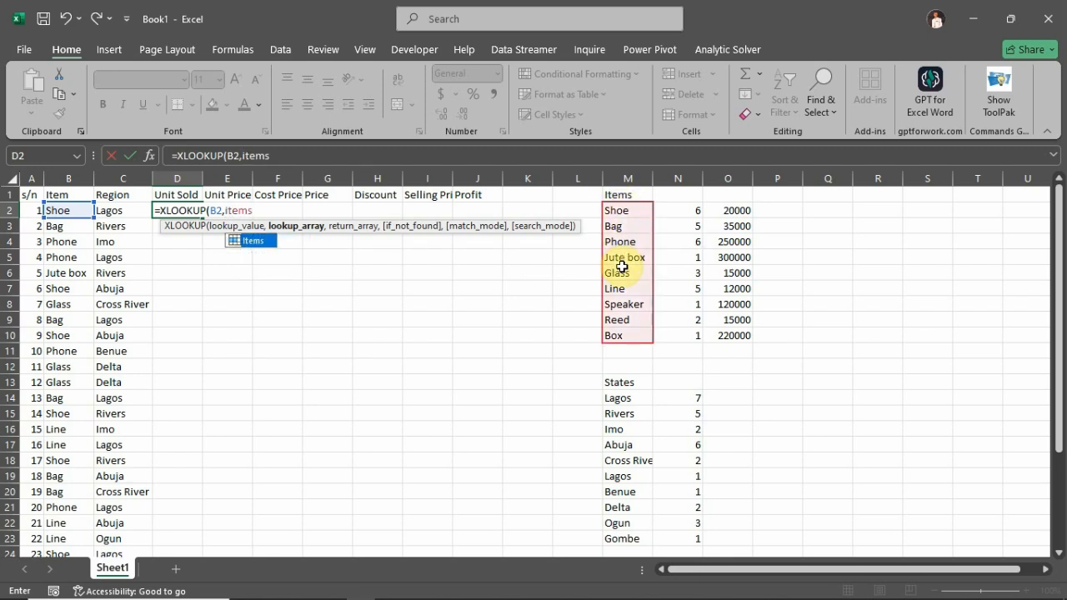
{"action": "type", "text": ","}
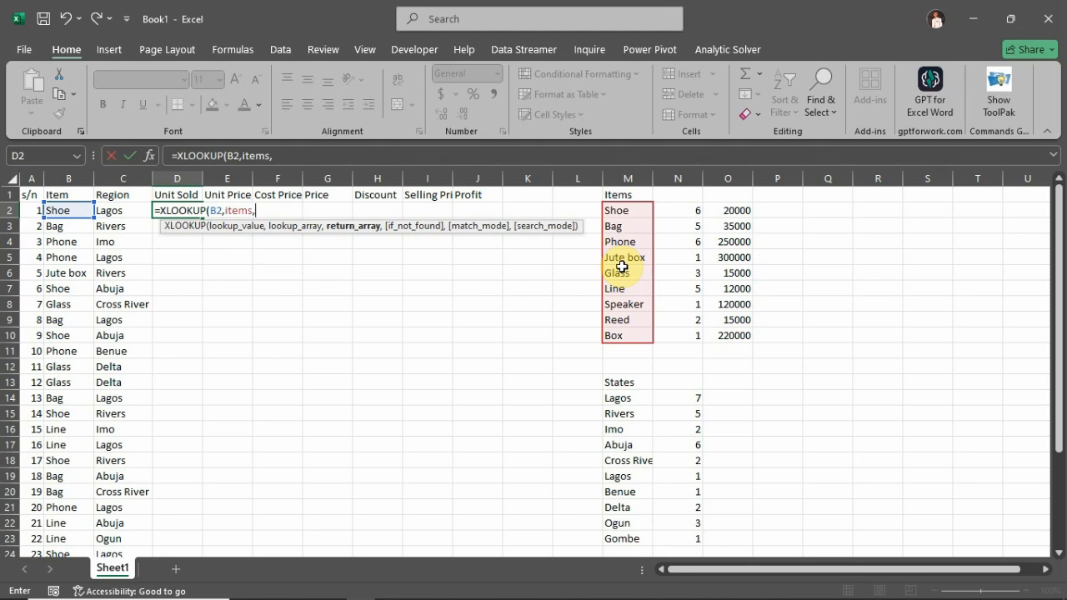
{"action": "type", "text": "cost"}
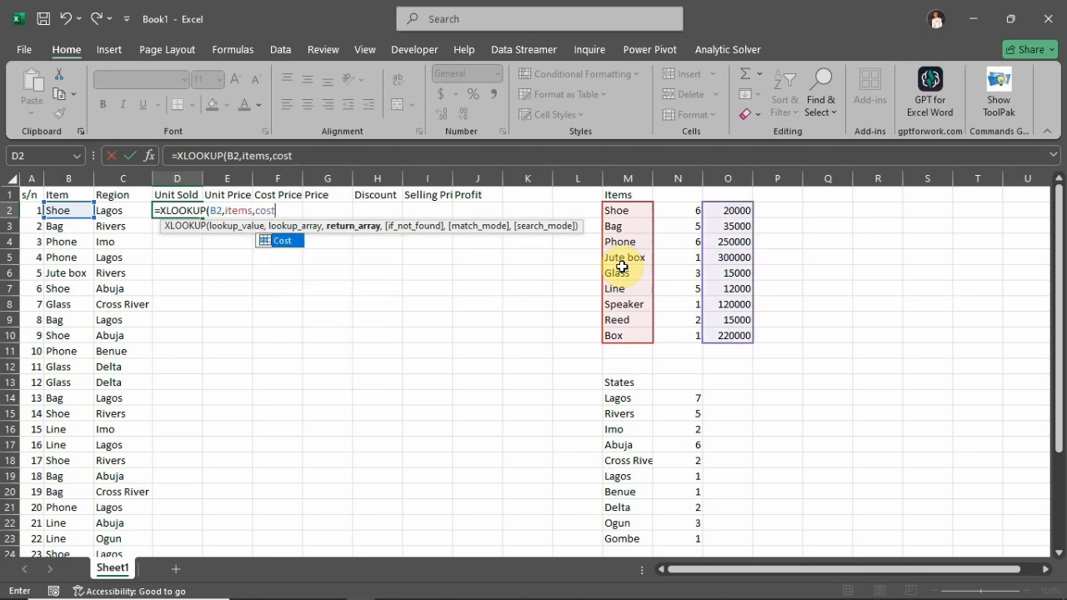
{"action": "type", "text": ")"}
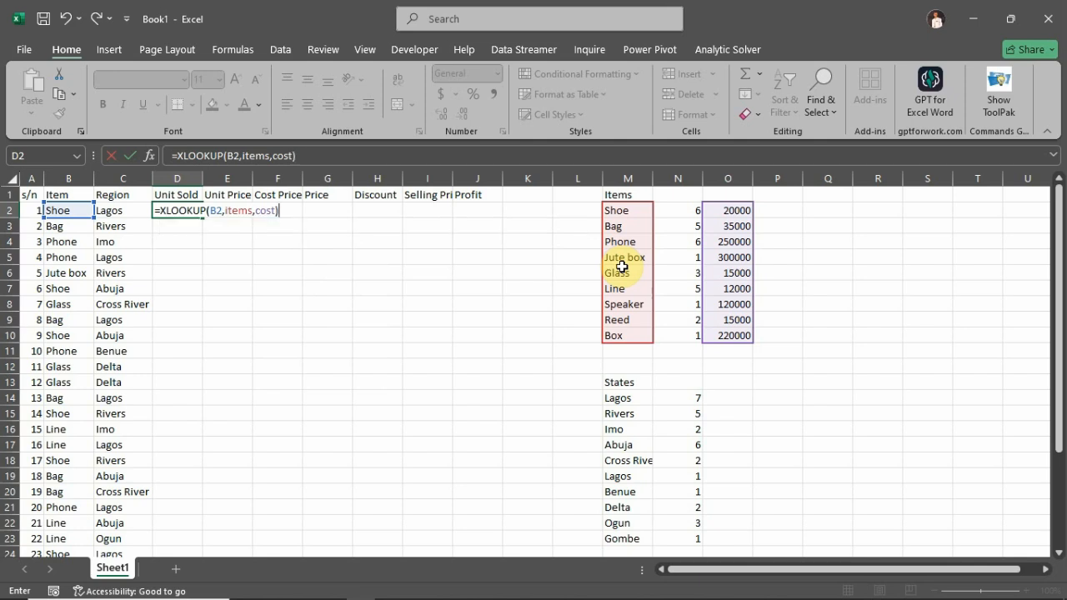
{"action": "key", "text": "Return"}
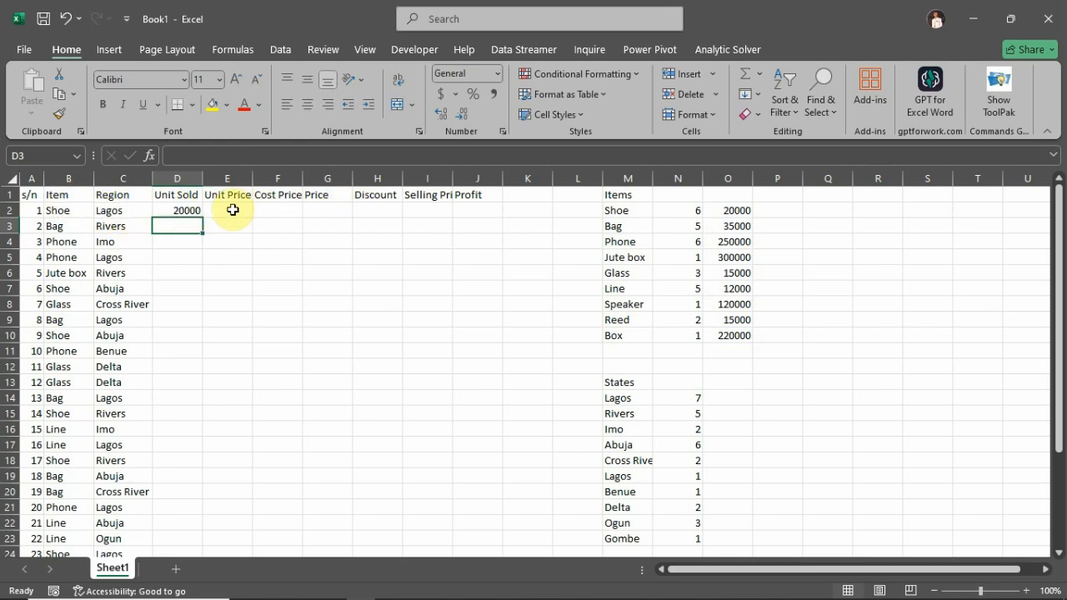
{"action": "left_click", "coordinate": [177, 209]}
{"action": "double_click", "coordinate": [203, 218]}
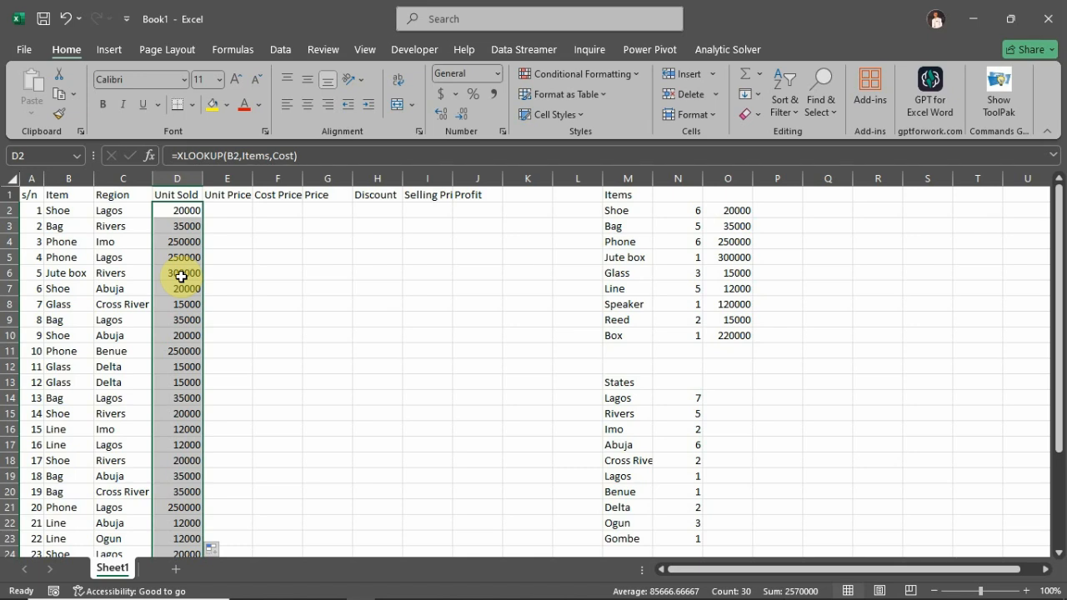
Widen column E slightly and swap the two headers so that D1 reads Unit Price and E1 reads Unit Sold.
{"action": "left_click", "coordinate": [240, 212]}
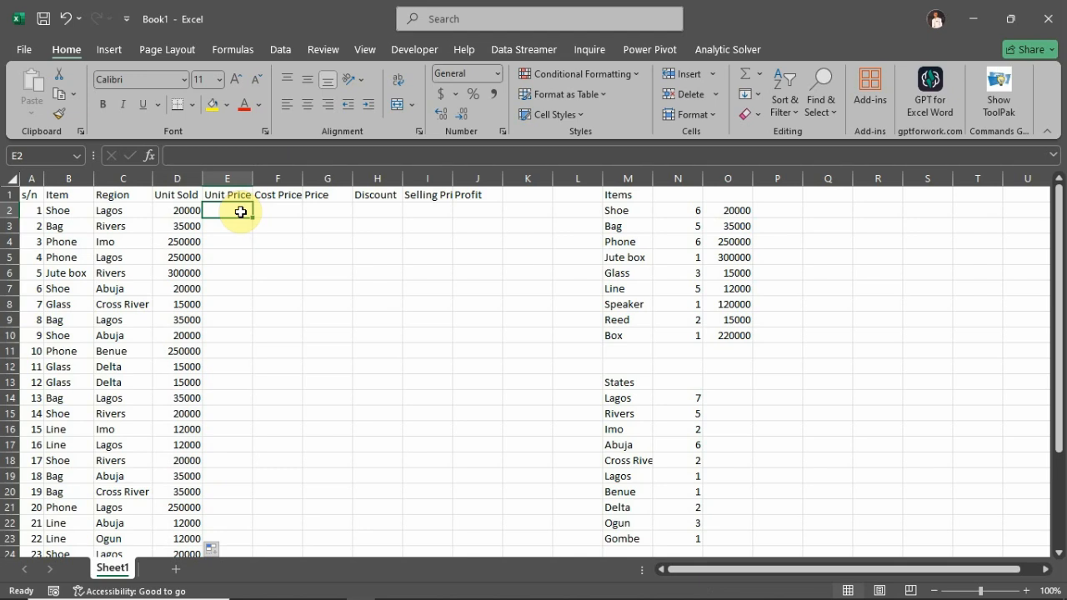
{"action": "left_click_drag", "start_coordinate": [254, 178], "coordinate": [261, 179]}
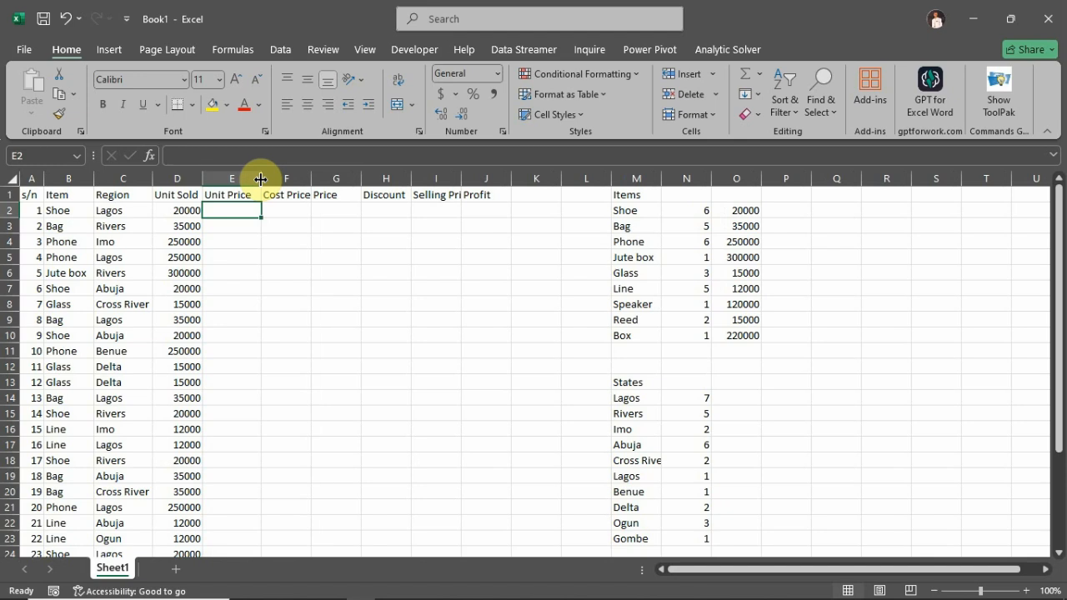
{"action": "left_click", "coordinate": [178, 195]}
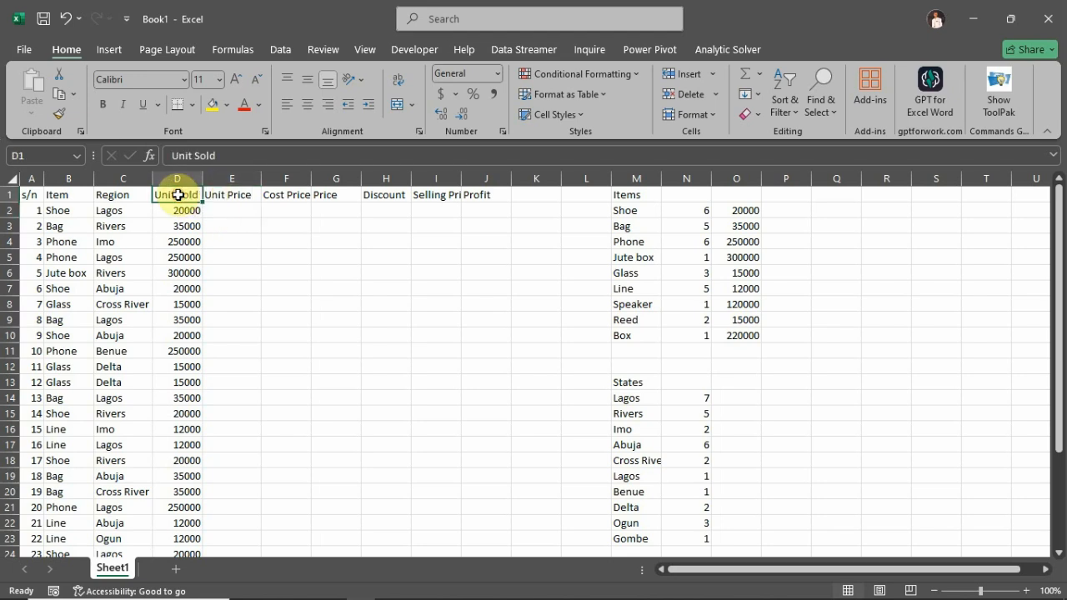
{"action": "left_click_drag", "start_coordinate": [174, 198], "coordinate": [239, 194]}
{"action": "left_click", "coordinate": [230, 198]}
{"action": "left_click", "coordinate": [231, 211]}
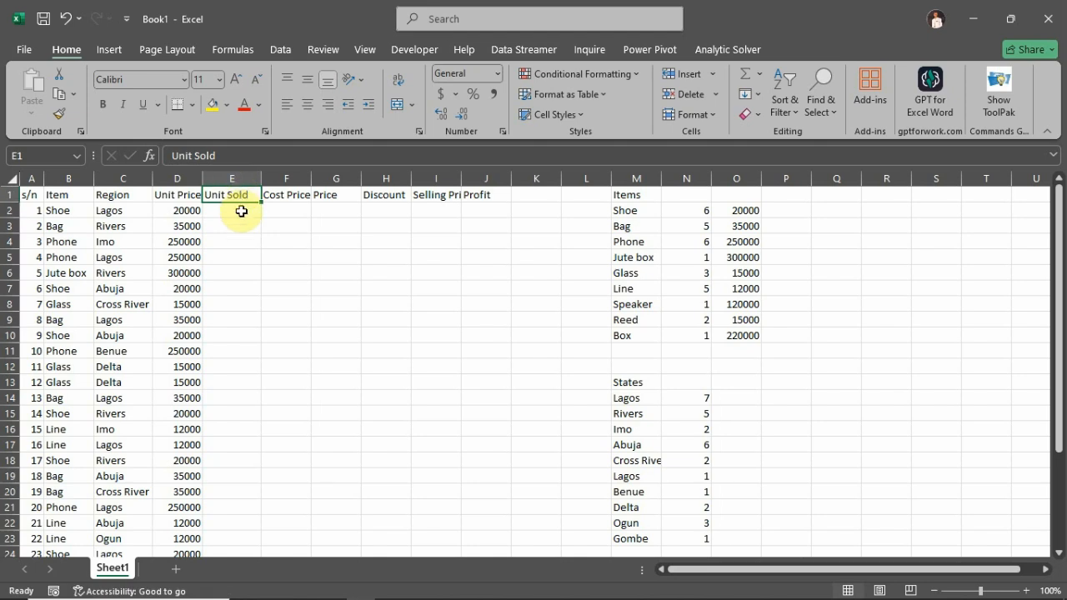
{"action": "left_click", "coordinate": [241, 211]}
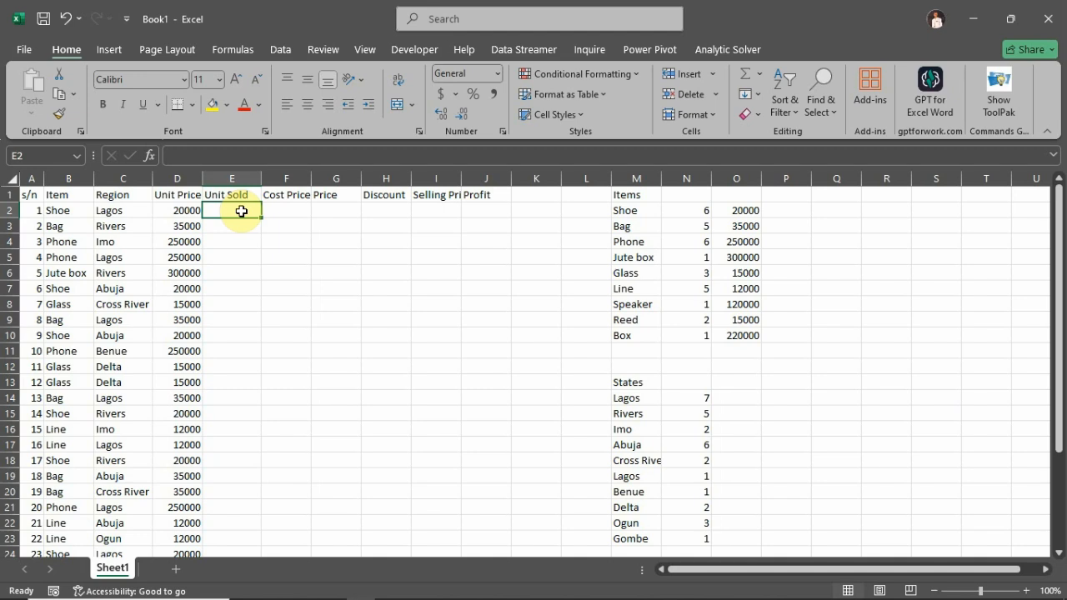
Generate random units sold with =RANDBETWEEN(20,50) in cell E2 and fill the formula down to E31.
{"action": "type", "text": "="}
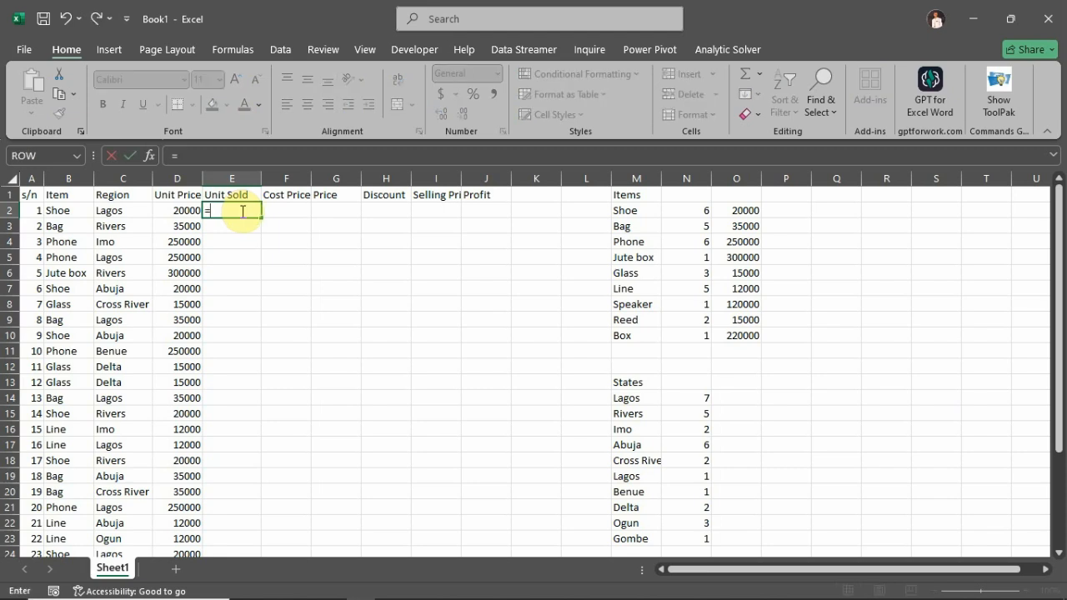
{"action": "type", "text": "rand"}
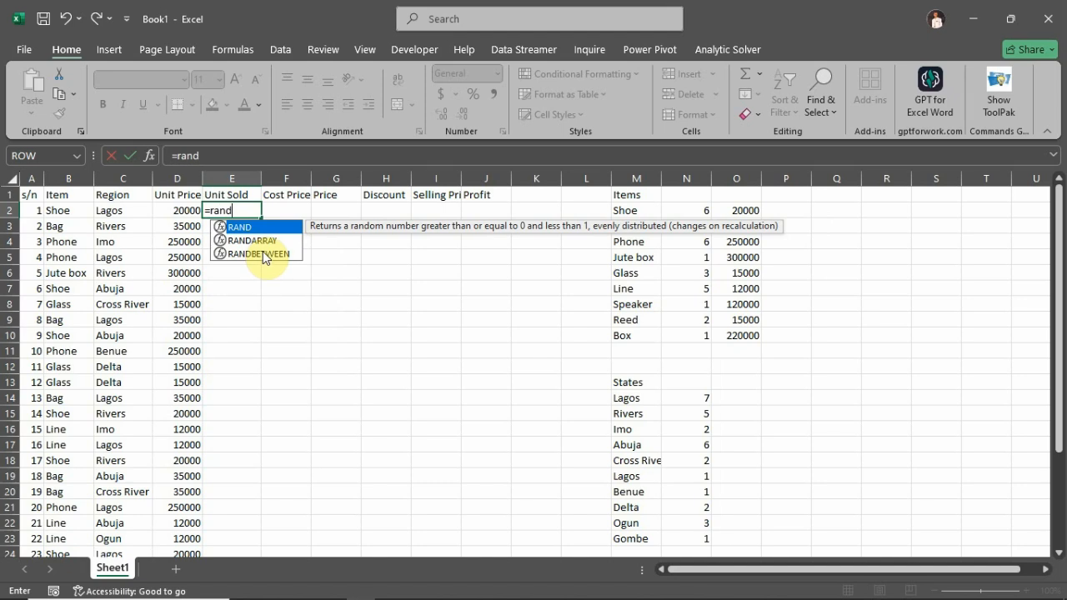
{"action": "key", "text": "Down"}
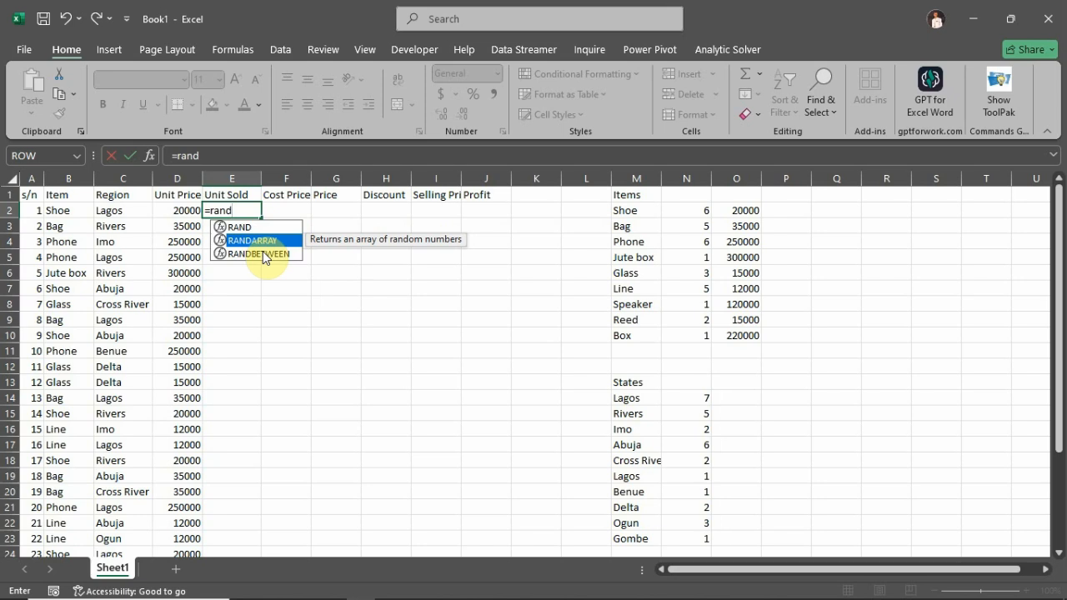
{"action": "key", "text": "Down"}
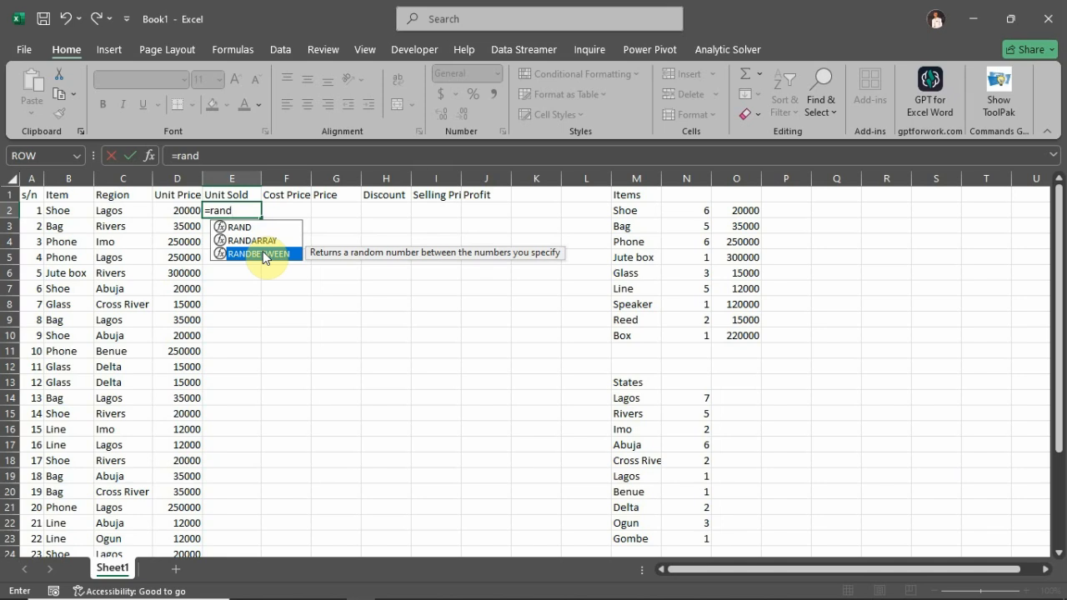
{"action": "key", "text": "Tab"}
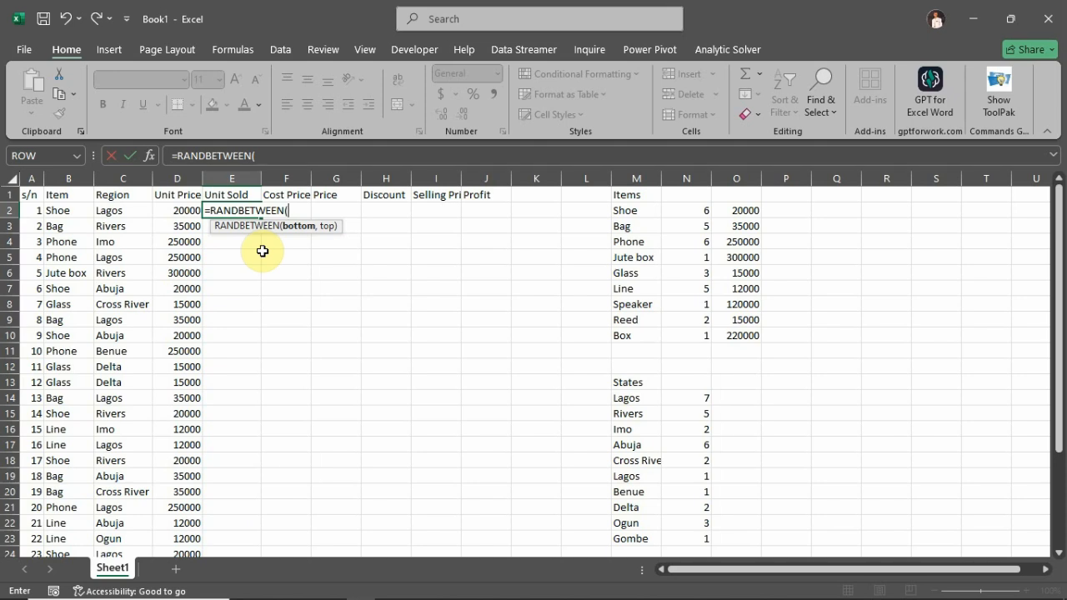
{"action": "type", "text": "20,50)"}
{"action": "key", "text": "Return"}
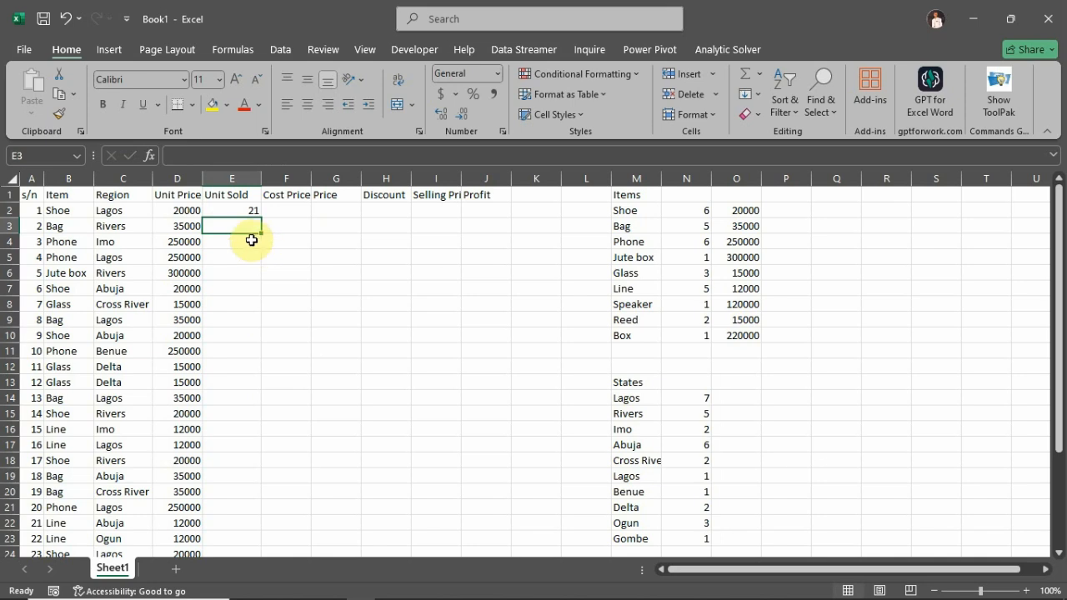
{"action": "left_click", "coordinate": [246, 210]}
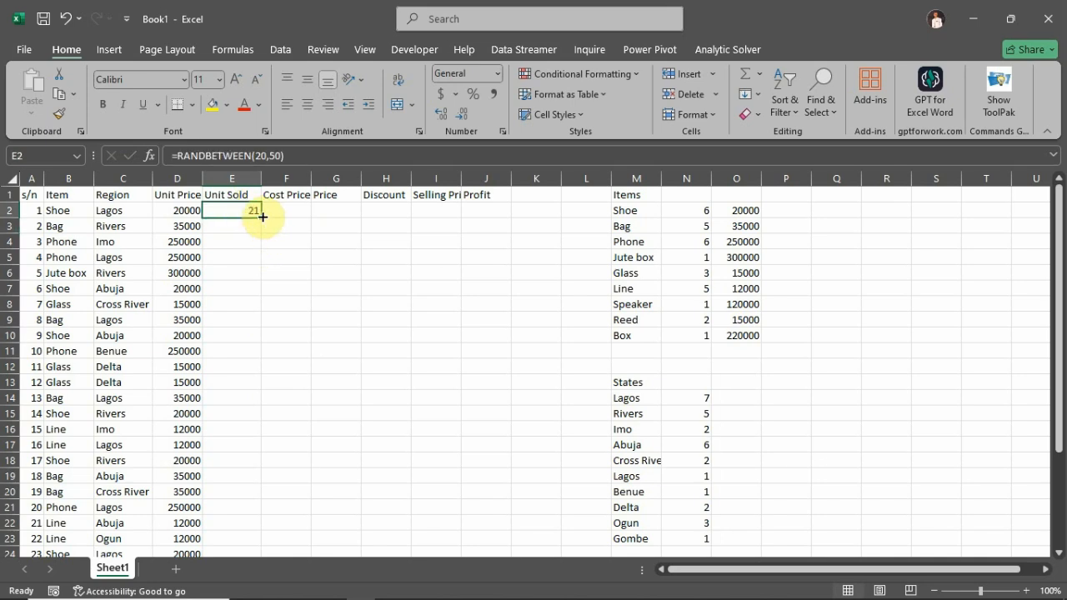
{"action": "double_click", "coordinate": [263, 217]}
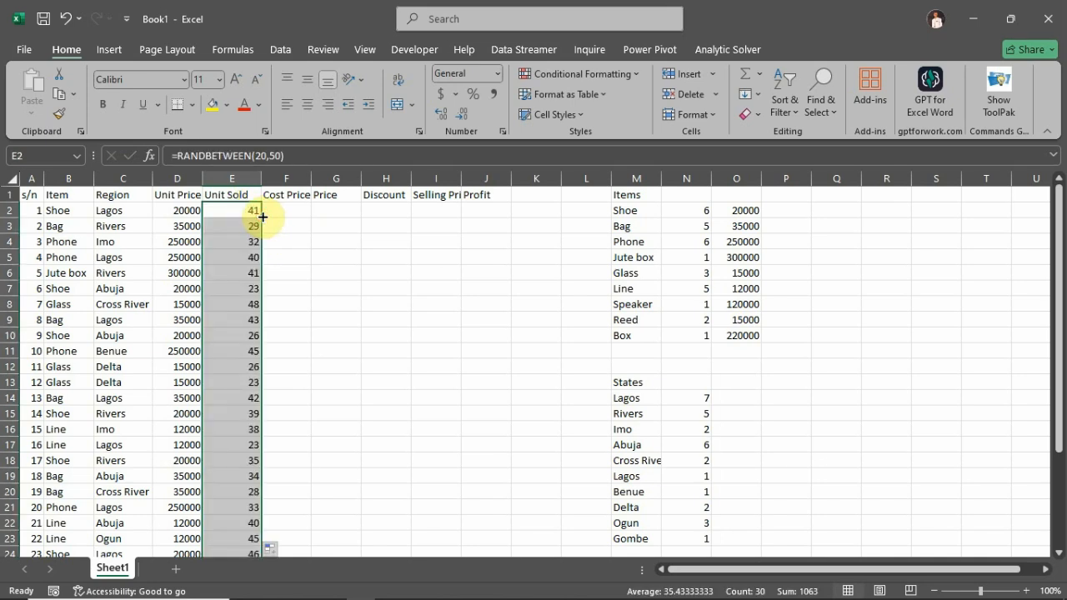
{"action": "scroll", "coordinate": [262, 216], "scroll_direction": "down", "scroll_amount": 3}
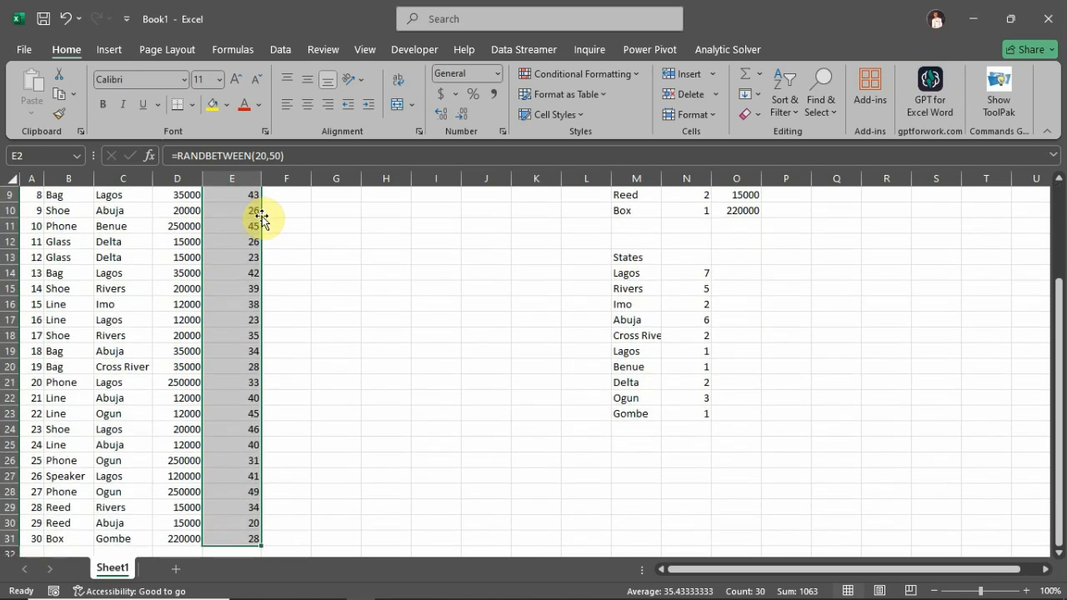
{"action": "scroll", "coordinate": [263, 218], "scroll_direction": "up", "scroll_amount": 3}
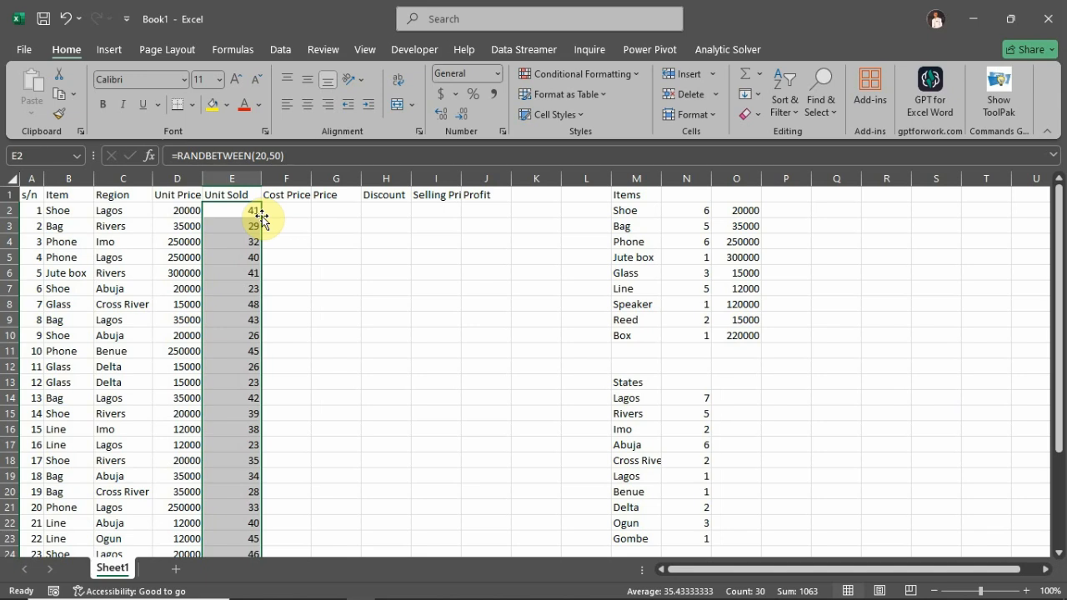
Convert the random unit sold formulas in E2:E31 to fixed numbers by pasting them over themselves as values.
{"action": "key", "text": "ctrl+c"}
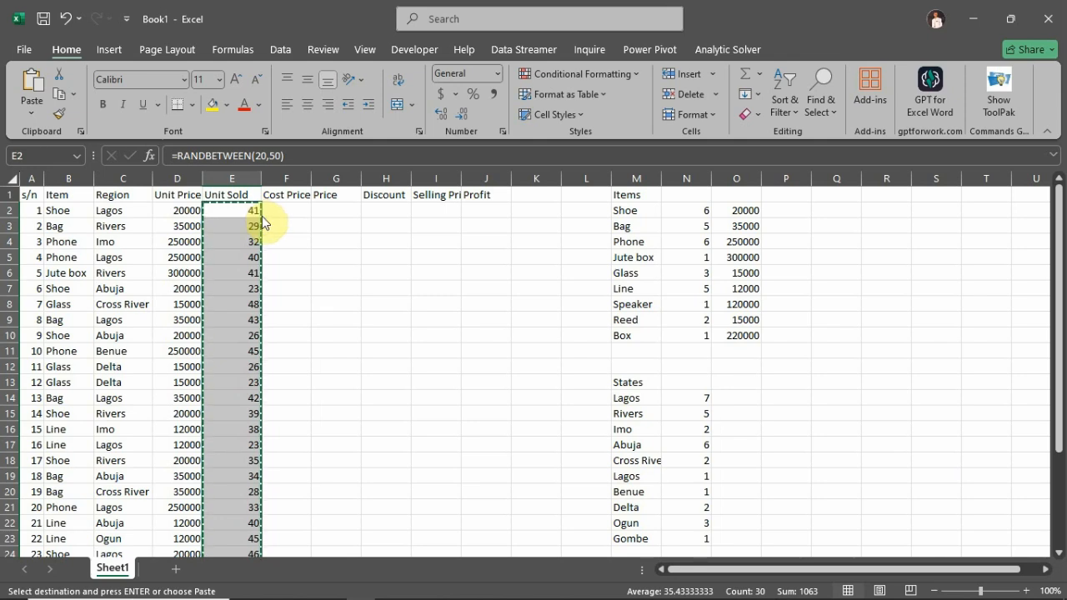
{"action": "key", "text": "ctrl+alt+v"}
{"action": "key", "text": "v"}
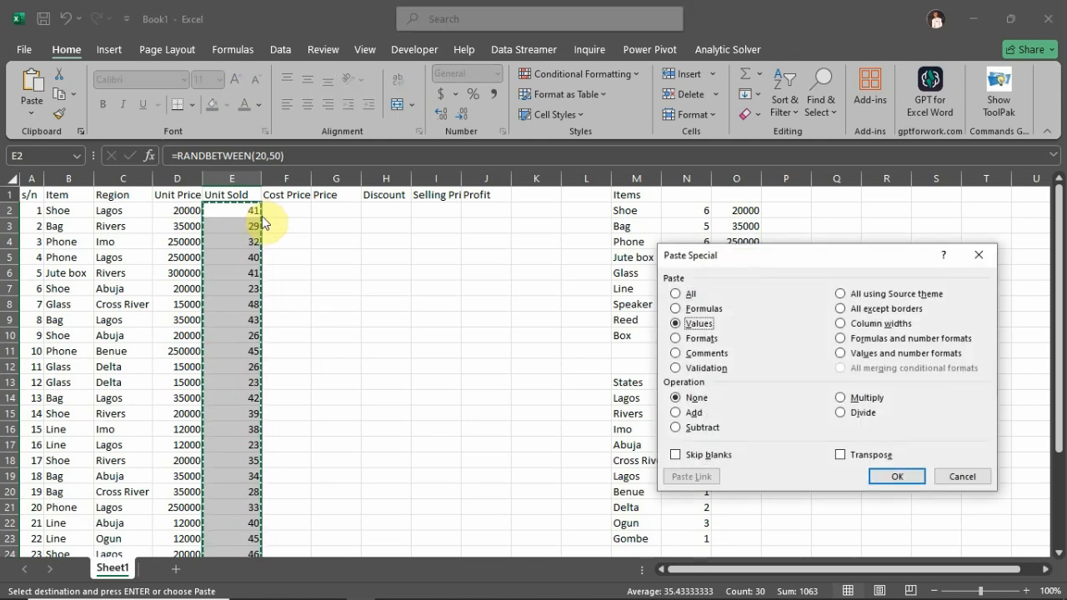
{"action": "key", "text": "Return"}
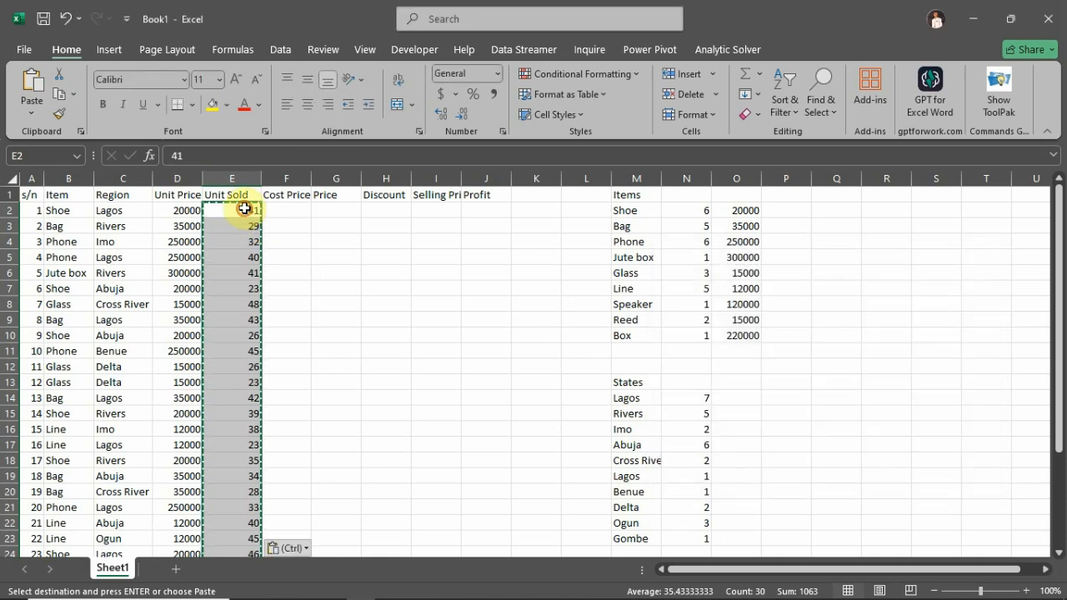
{"action": "left_click", "coordinate": [246, 211]}
Calculate the first row's cost price in cell F2 with the formula =D2*E2.
{"action": "left_click", "coordinate": [285, 213]}
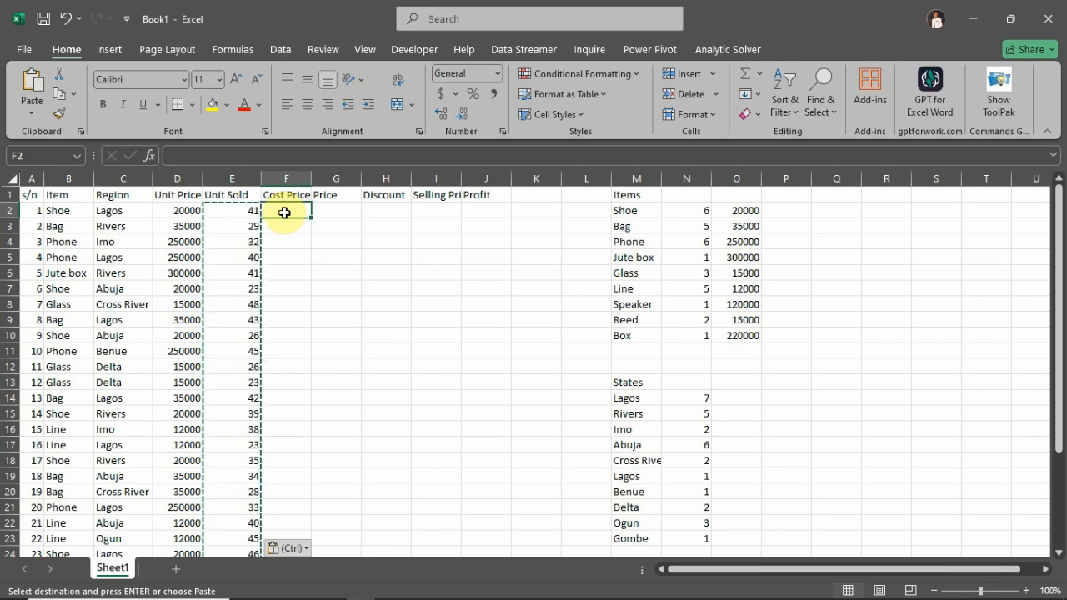
{"action": "type", "text": "="}
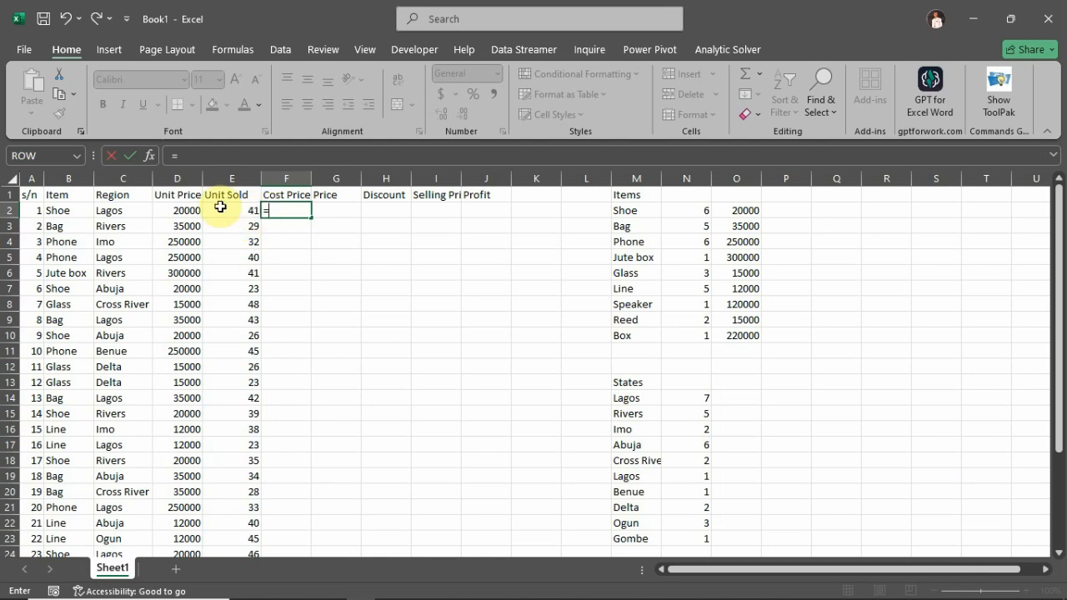
{"action": "left_click", "coordinate": [176, 211]}
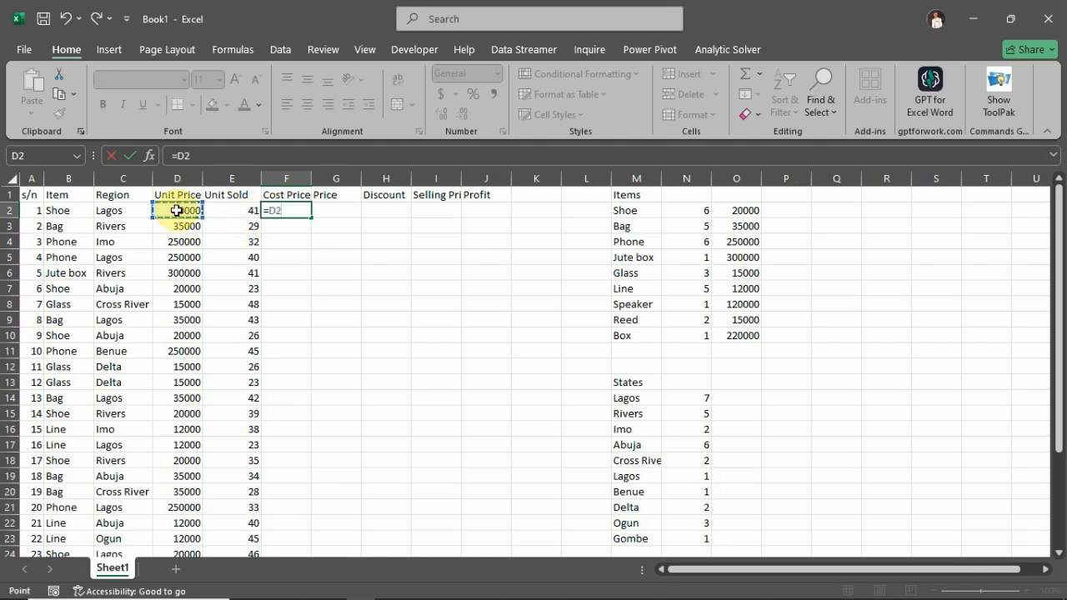
{"action": "type", "text": "*"}
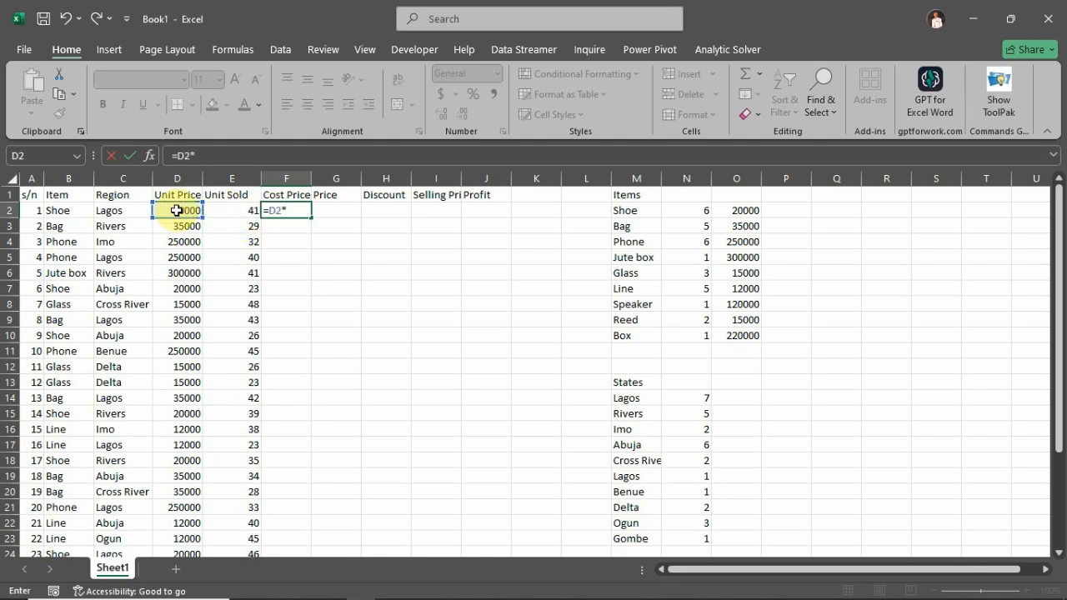
{"action": "left_click", "coordinate": [237, 208]}
{"action": "key", "text": "Return"}
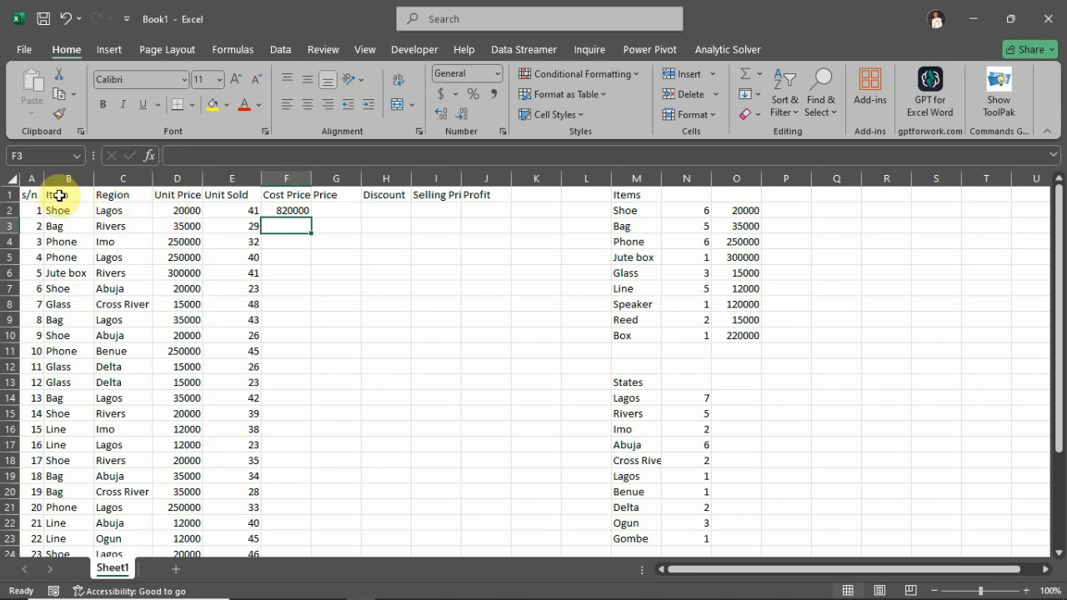
Create named ranges from the selection B1:E31, using only the top row headers as names.
{"action": "left_click_drag", "start_coordinate": [53, 199], "coordinate": [209, 523]}
{"action": "scroll", "coordinate": [208, 523], "scroll_direction": "up", "scroll_amount": 3}
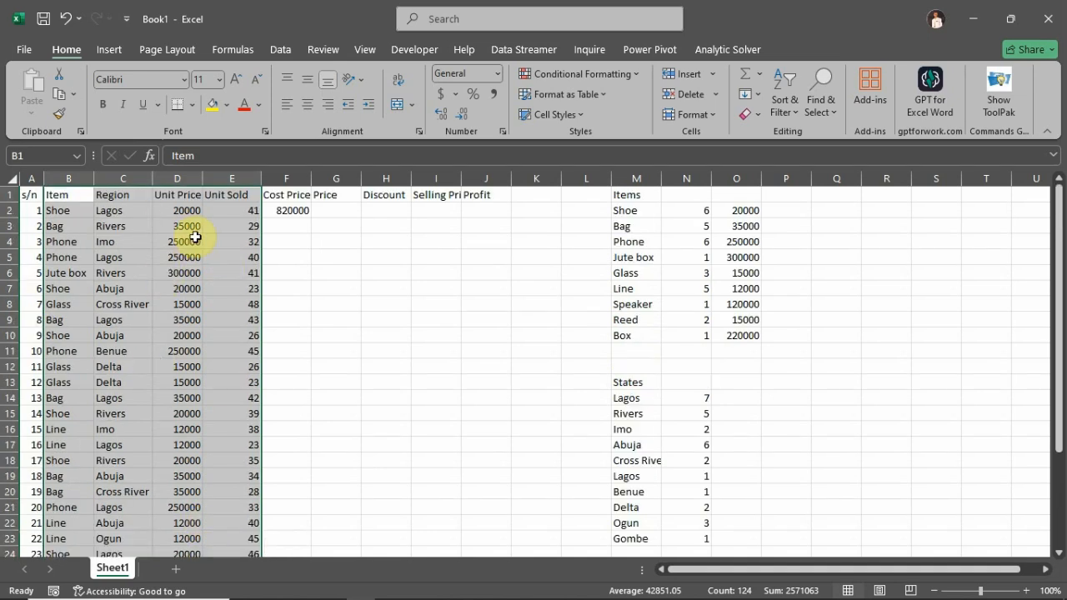
{"action": "left_click", "coordinate": [237, 49]}
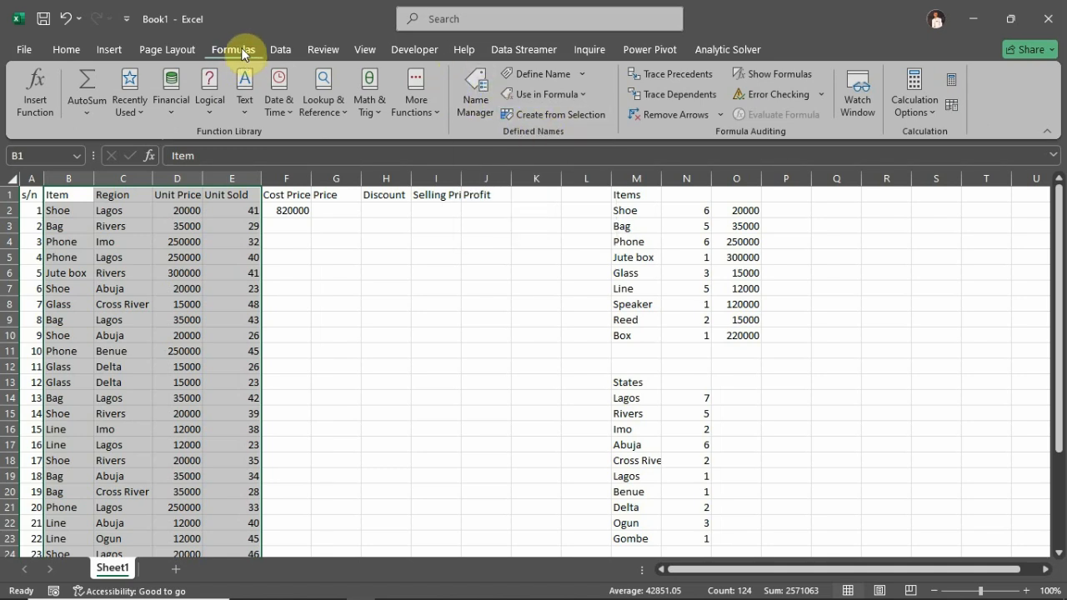
{"action": "left_click", "coordinate": [563, 114]}
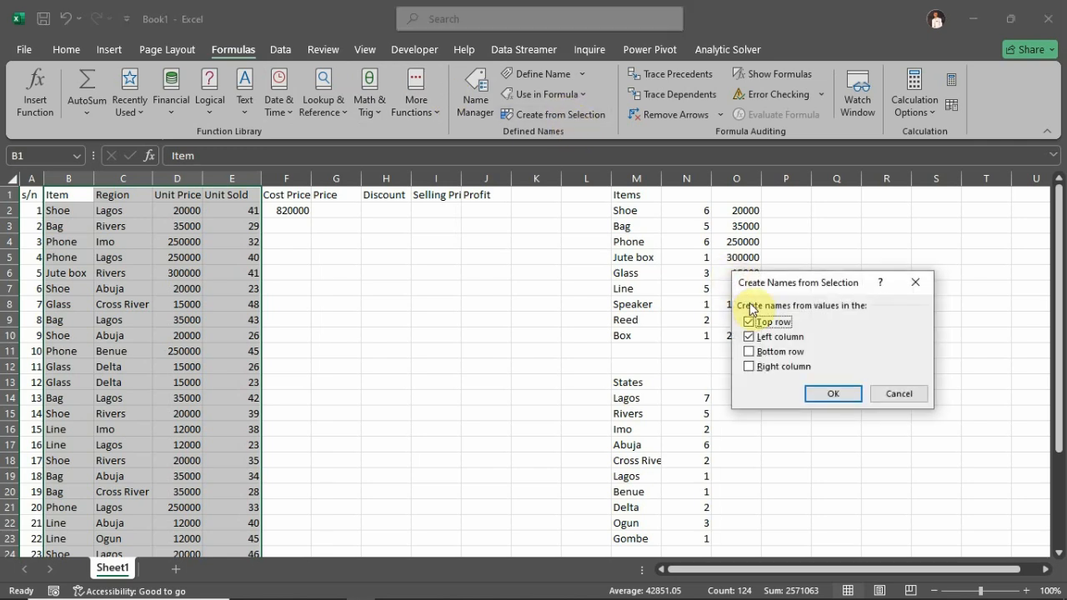
{"action": "left_click", "coordinate": [749, 337]}
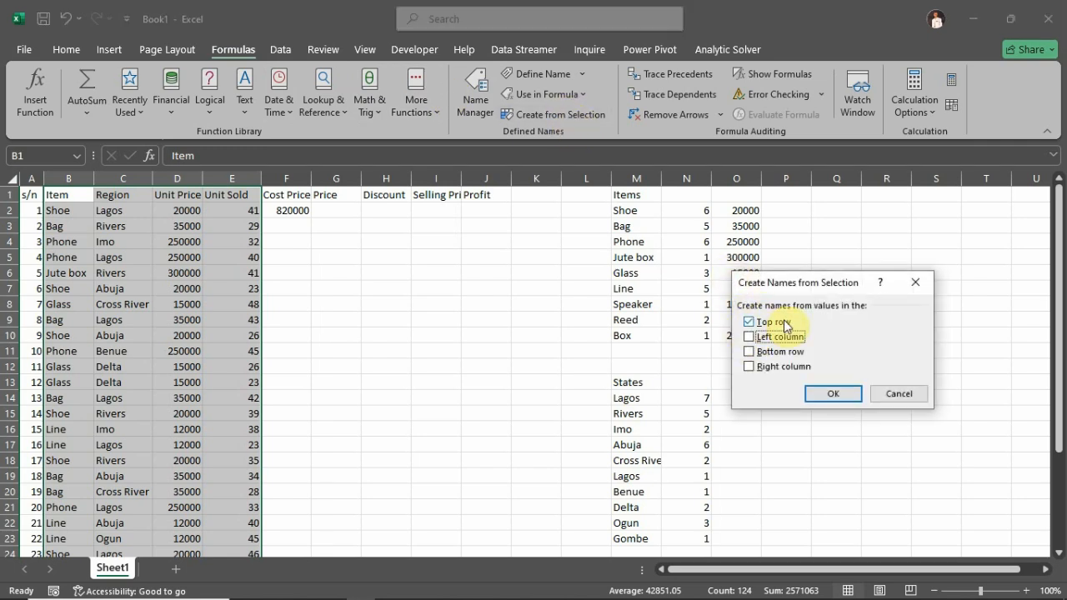
{"action": "left_click", "coordinate": [836, 393]}
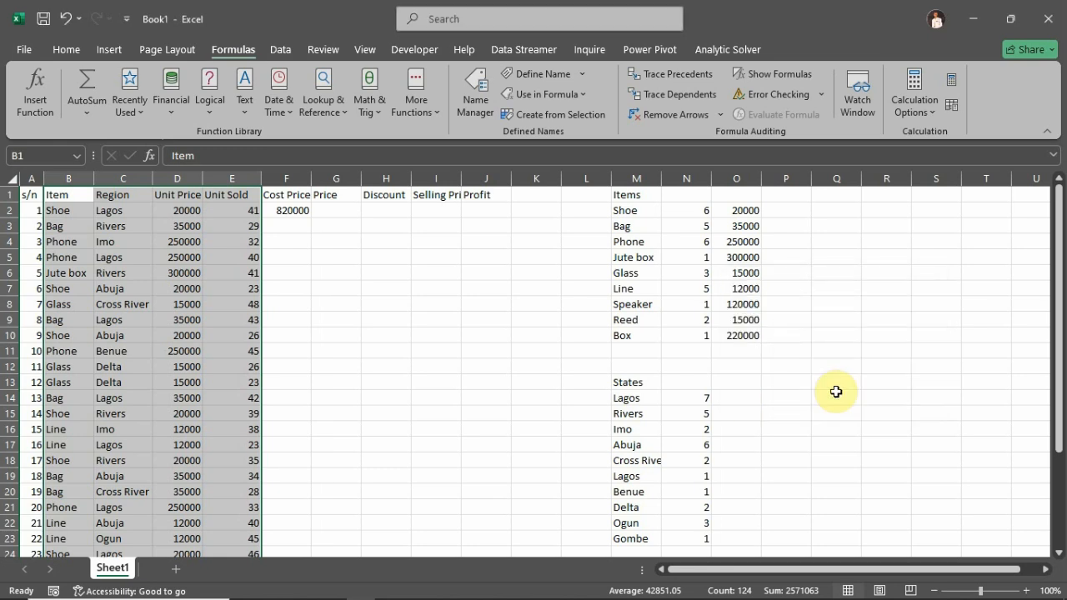
Clear the cost price formula in F2 and start a replacement with =uni to refer to the named unit ranges.
{"action": "double_click", "coordinate": [302, 211]}
{"action": "key", "text": "BackSpace"}
{"action": "key", "text": "BackSpace"}
{"action": "key", "text": "BackSpace"}
{"action": "key", "text": "BackSpace"}
{"action": "key", "text": "BackSpace"}
{"action": "key", "text": "BackSpace"}
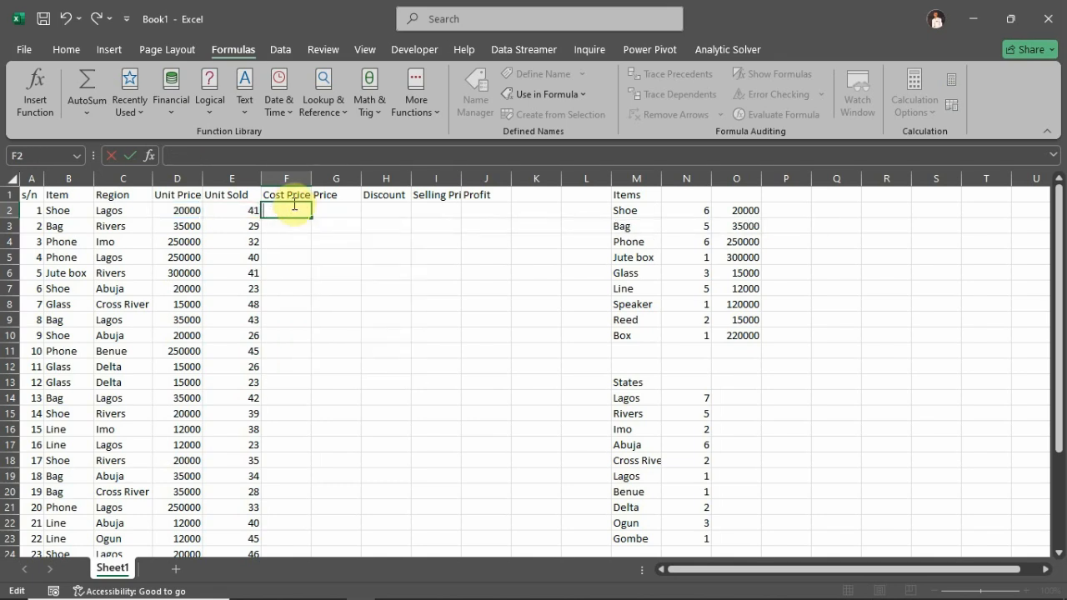
{"action": "type", "text": "=uni"}
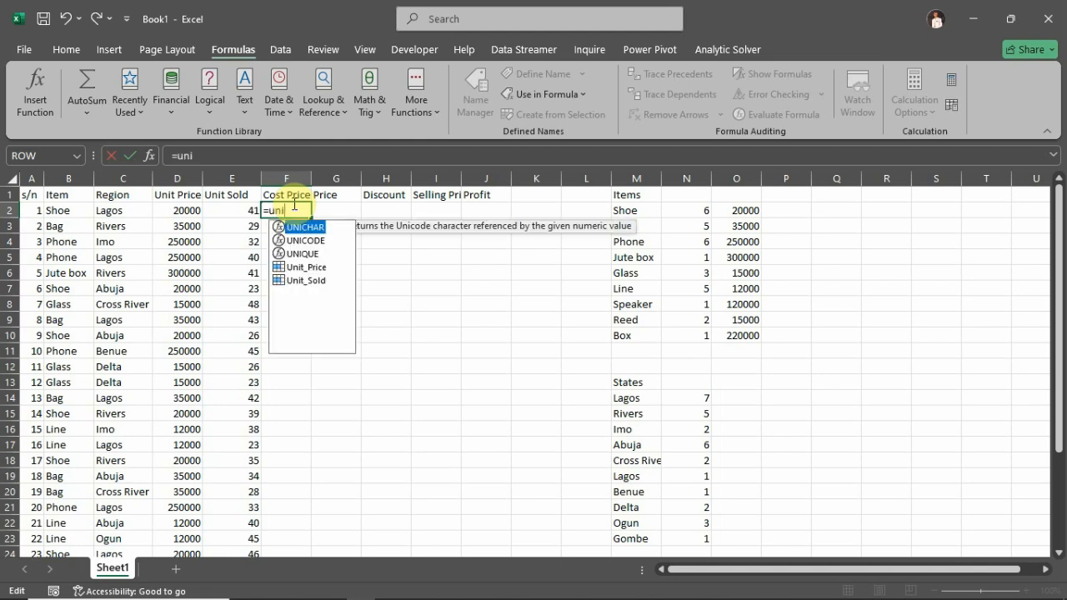
Complete the Cost Price formula in F2 as =Unit_Price*Unit_Sold using the named ranges.
{"action": "type", "text": "t"}
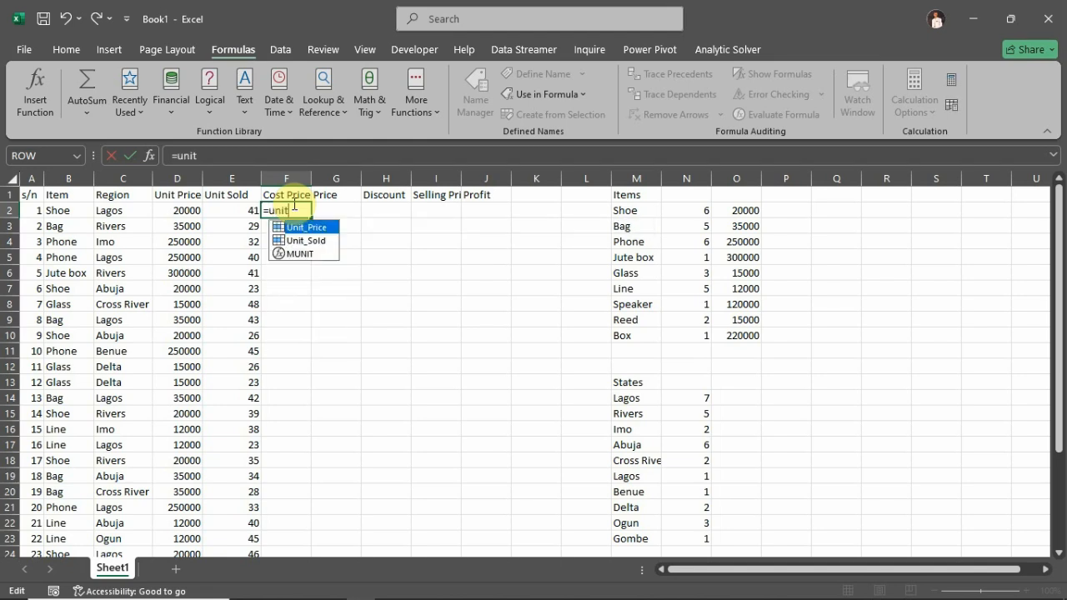
{"action": "key", "text": "Tab"}
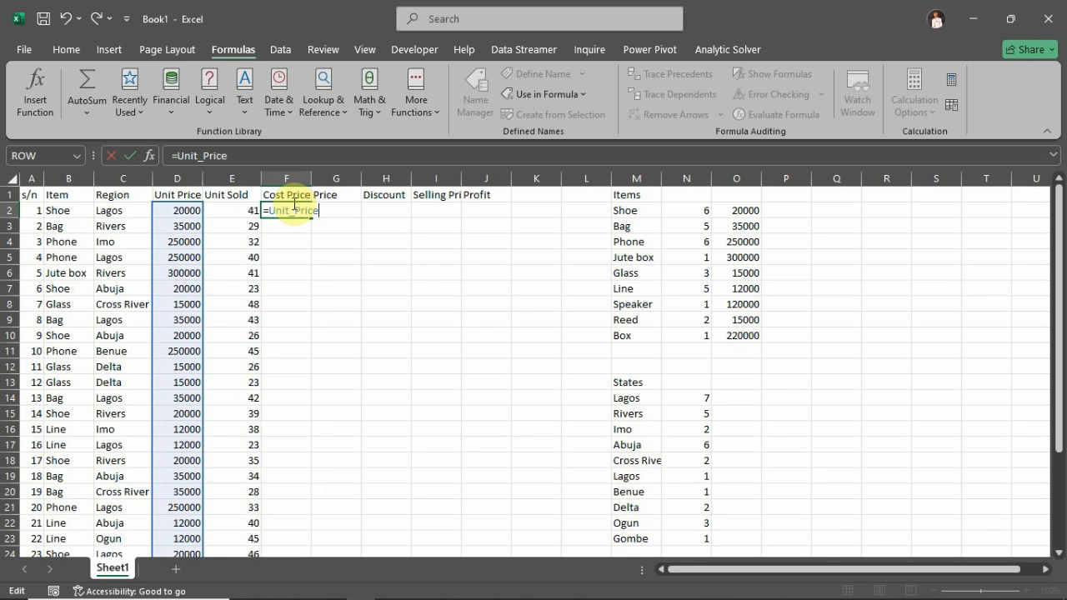
{"action": "type", "text": "*unit"}
{"action": "key", "text": "Down"}
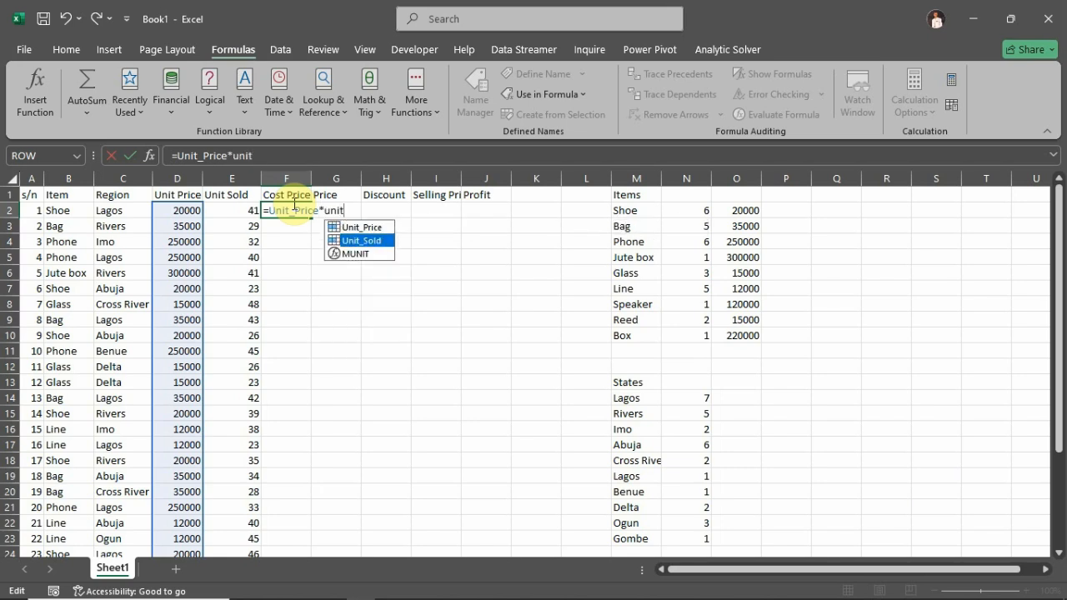
{"action": "key", "text": "Tab"}
{"action": "key", "text": "Return"}
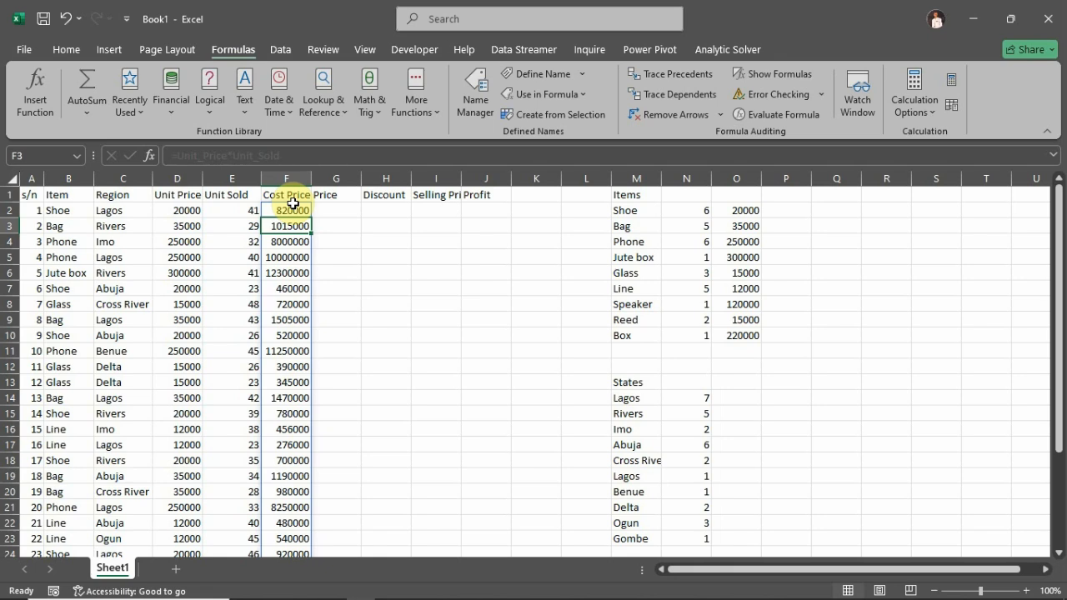
Widen the Price and Cost Price columns.
{"action": "left_click", "coordinate": [336, 212]}
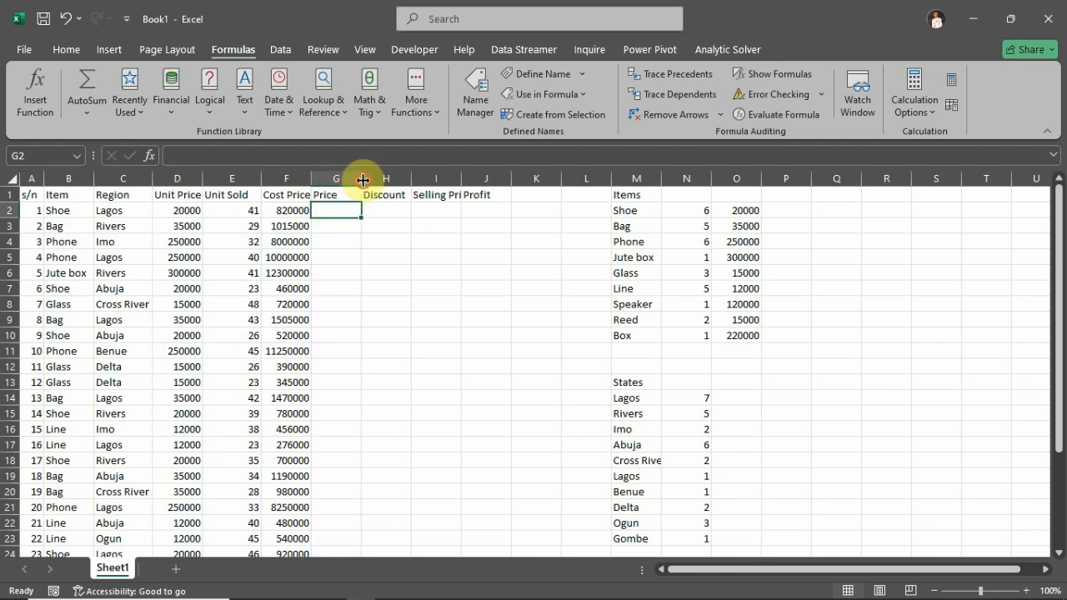
{"action": "left_click_drag", "start_coordinate": [361, 178], "coordinate": [379, 178]}
{"action": "left_click_drag", "start_coordinate": [311, 177], "coordinate": [316, 177]}
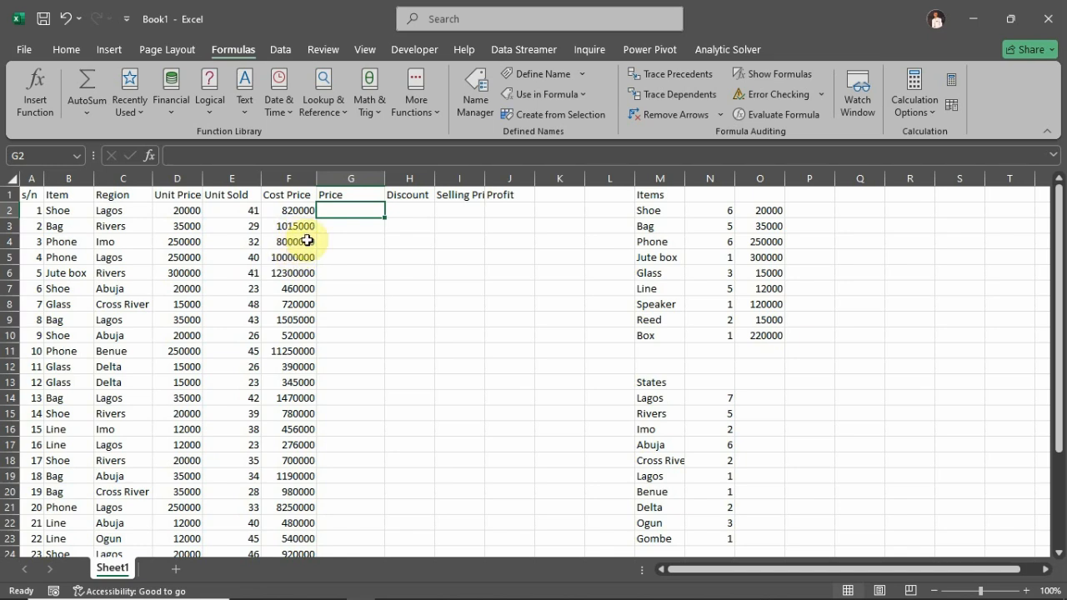
Move the Discount column in front of the Price column, shifting the existing cells right.
{"action": "left_click", "coordinate": [408, 197]}
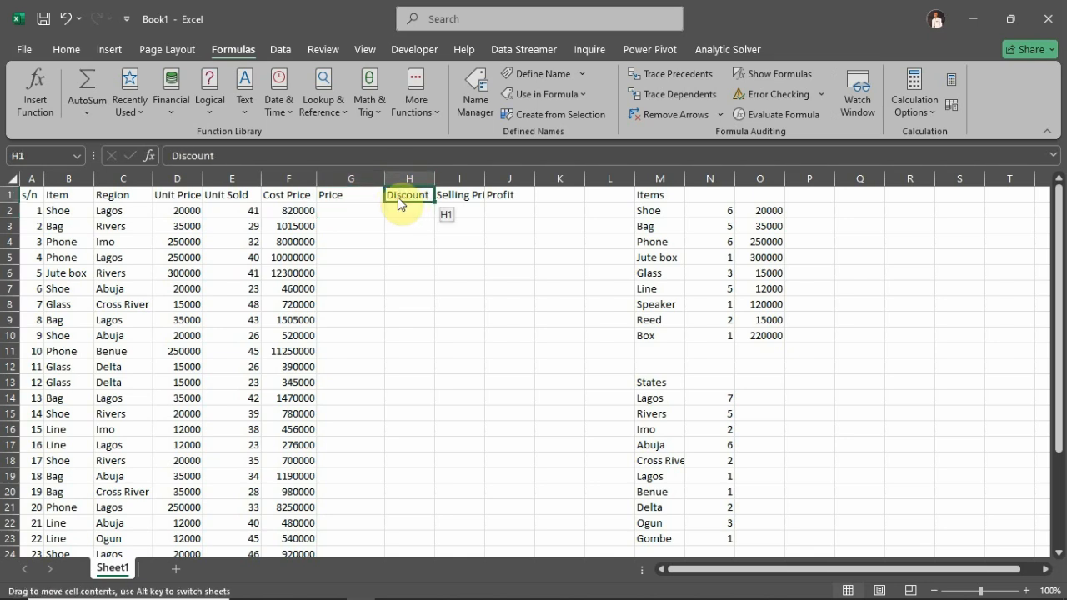
{"action": "left_click", "coordinate": [408, 178]}
{"action": "right_click", "coordinate": [415, 183]}
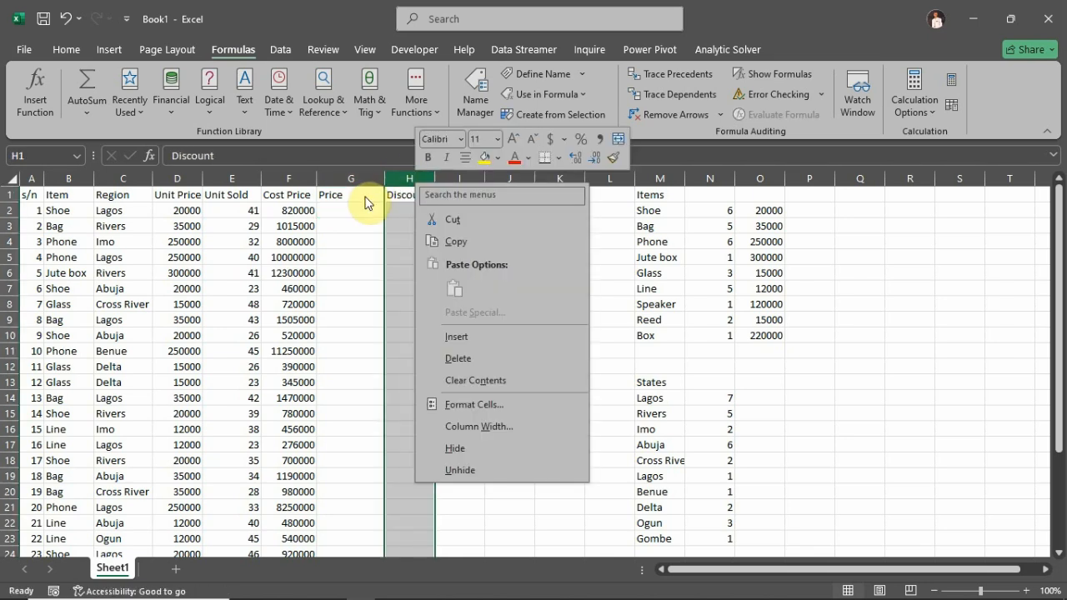
{"action": "left_click", "coordinate": [410, 177]}
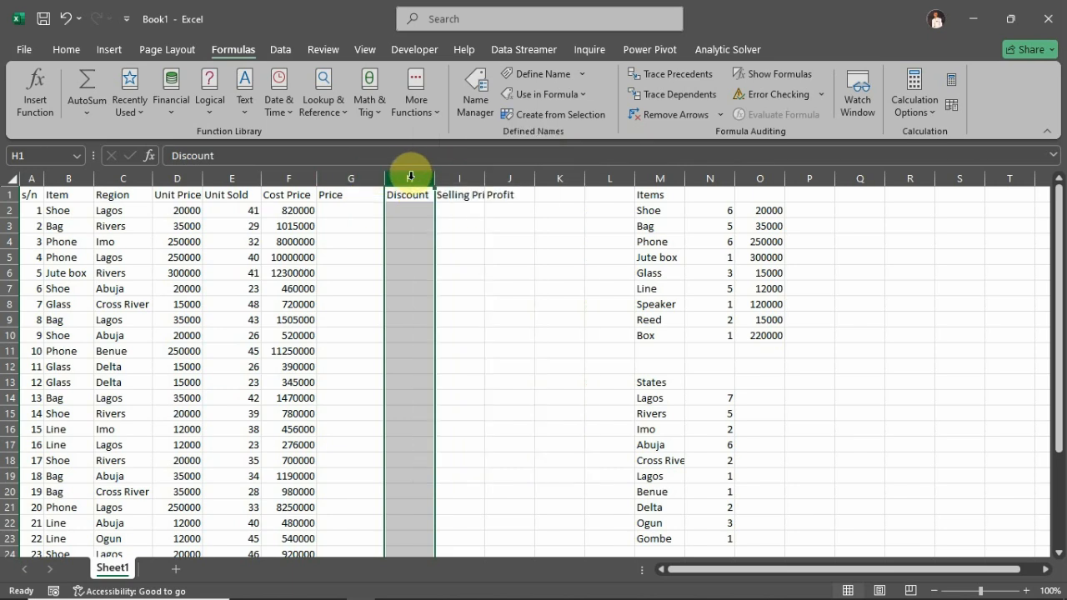
{"action": "right_click", "coordinate": [393, 180]}
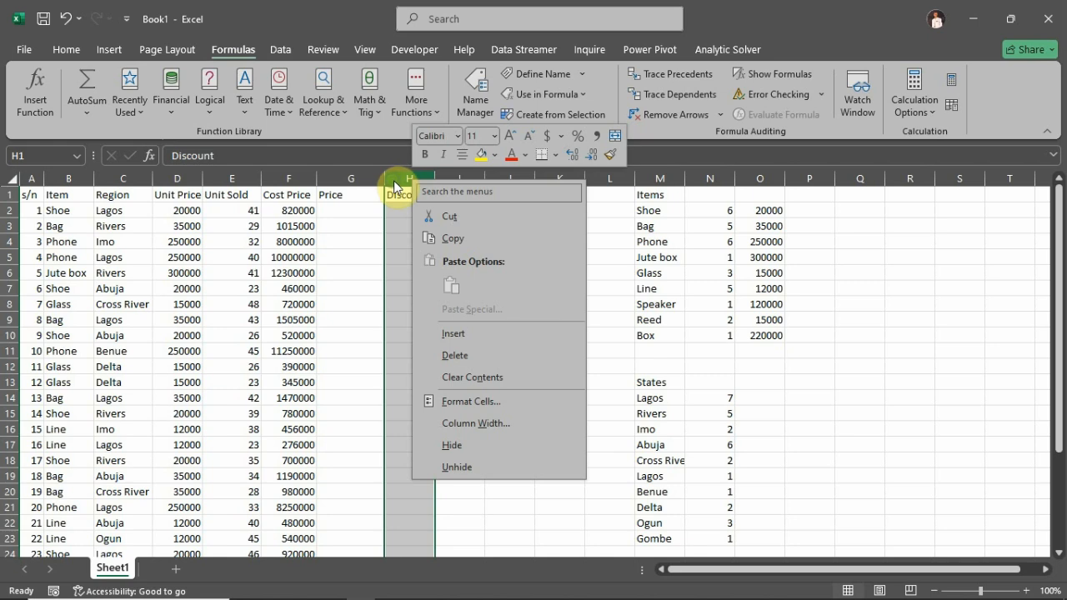
{"action": "left_click", "coordinate": [397, 178]}
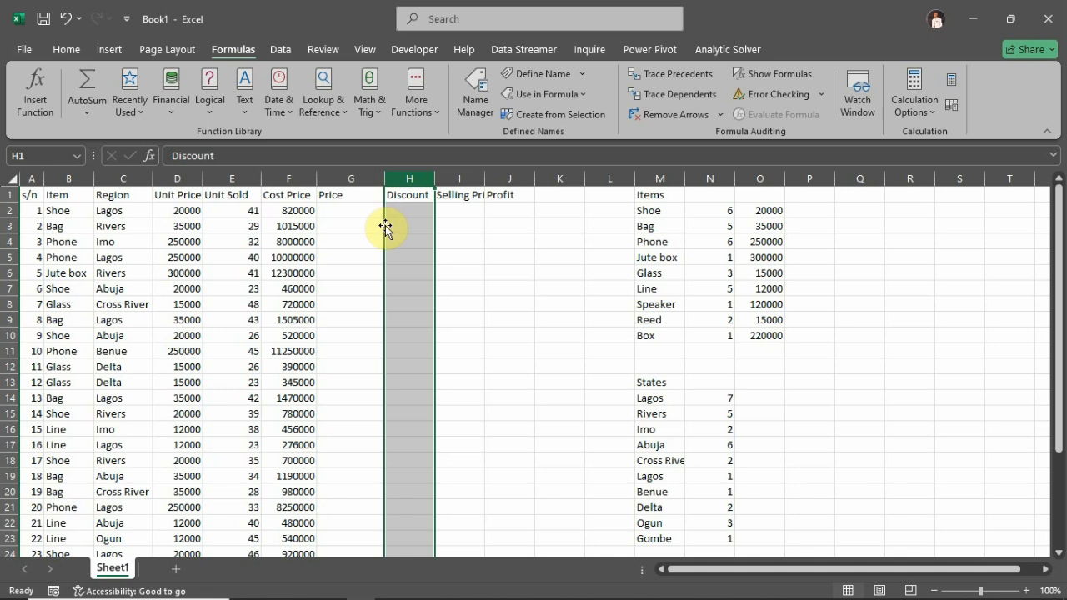
{"action": "left_click_drag", "start_coordinate": [386, 226], "coordinate": [342, 230]}
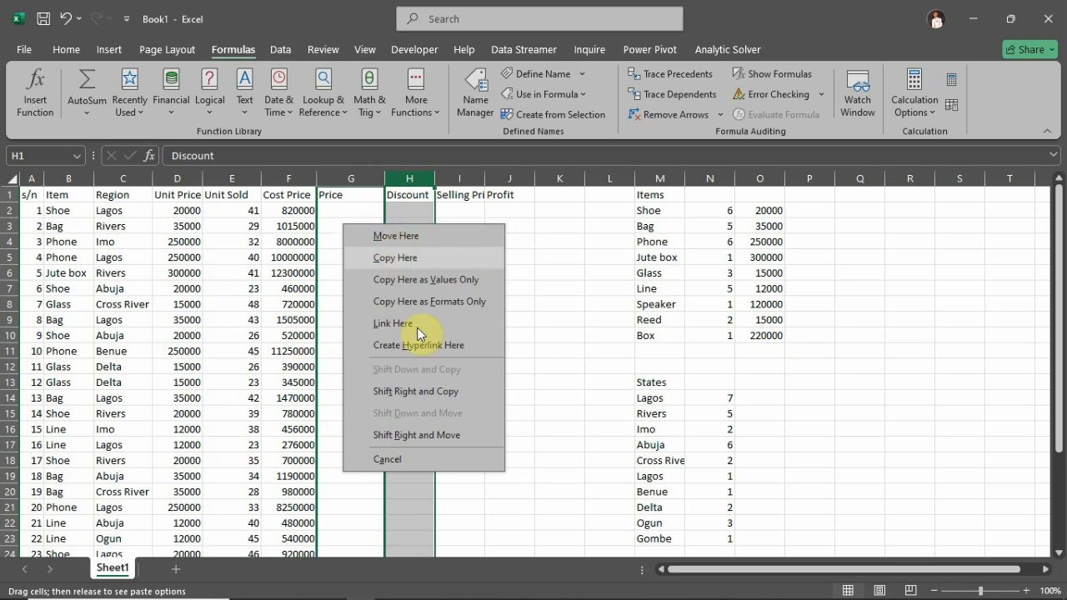
{"action": "left_click", "coordinate": [417, 435]}
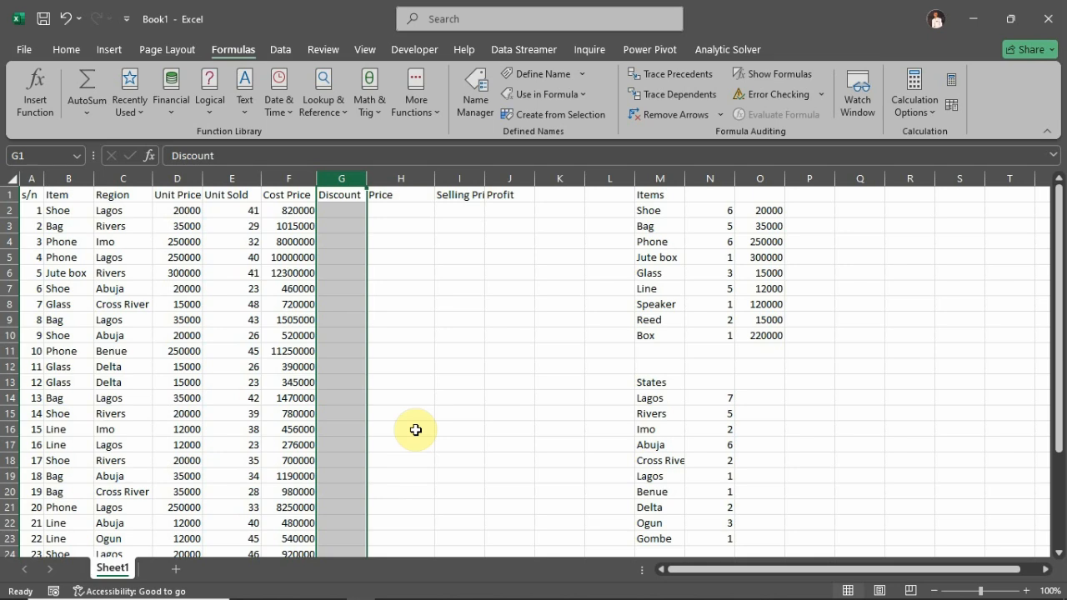
Examine the States list in M14:M23 and the COUNTIF formula in N14 against the Region column.
{"action": "left_click", "coordinate": [743, 395]}
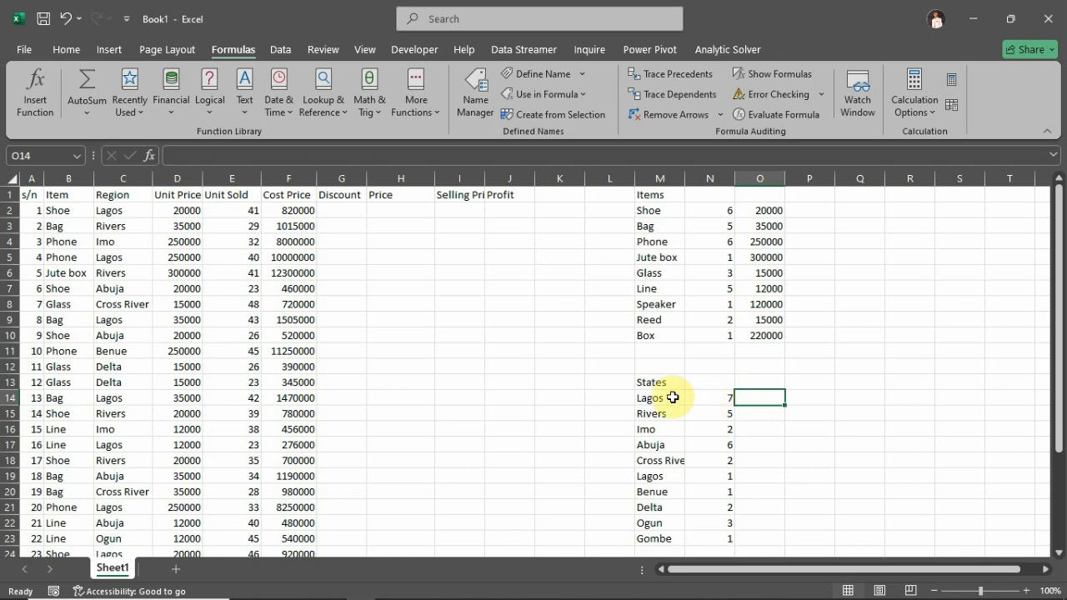
{"action": "left_click_drag", "start_coordinate": [674, 398], "coordinate": [656, 546]}
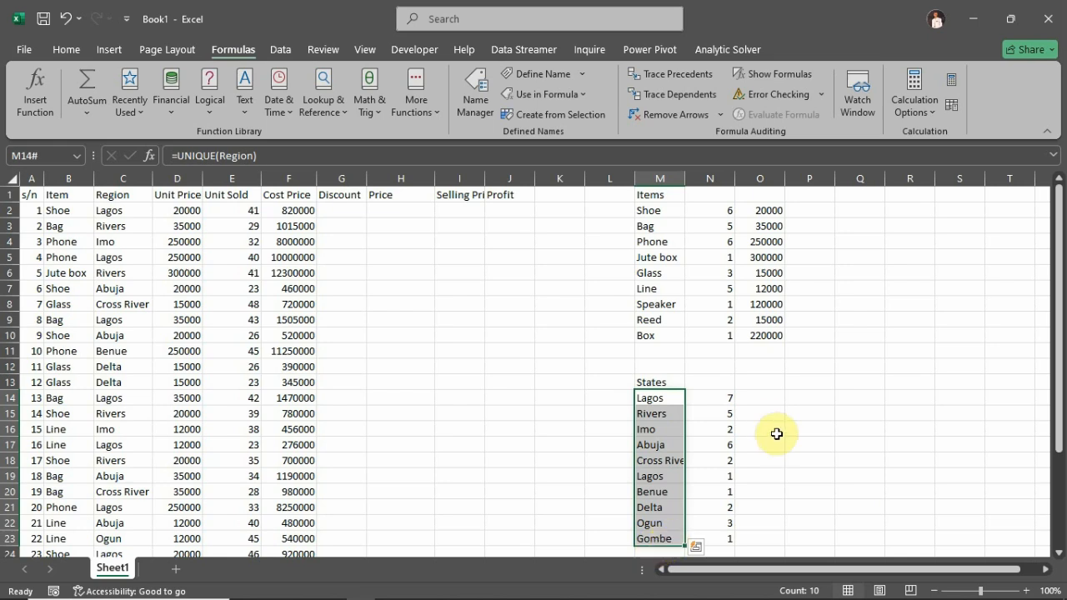
{"action": "left_click_drag", "start_coordinate": [779, 398], "coordinate": [776, 367]}
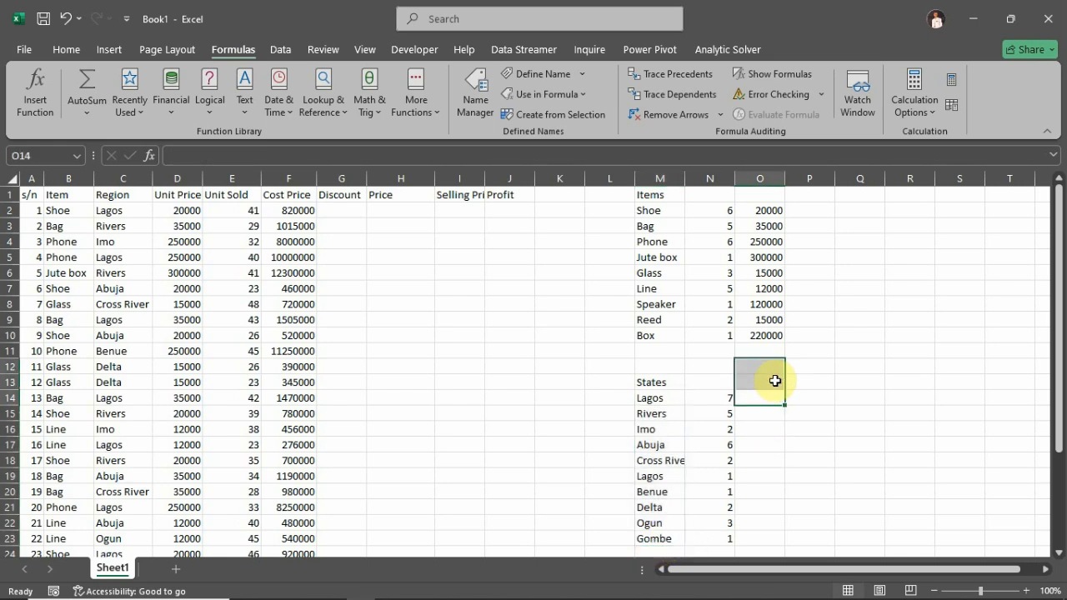
{"action": "double_click", "coordinate": [720, 398]}
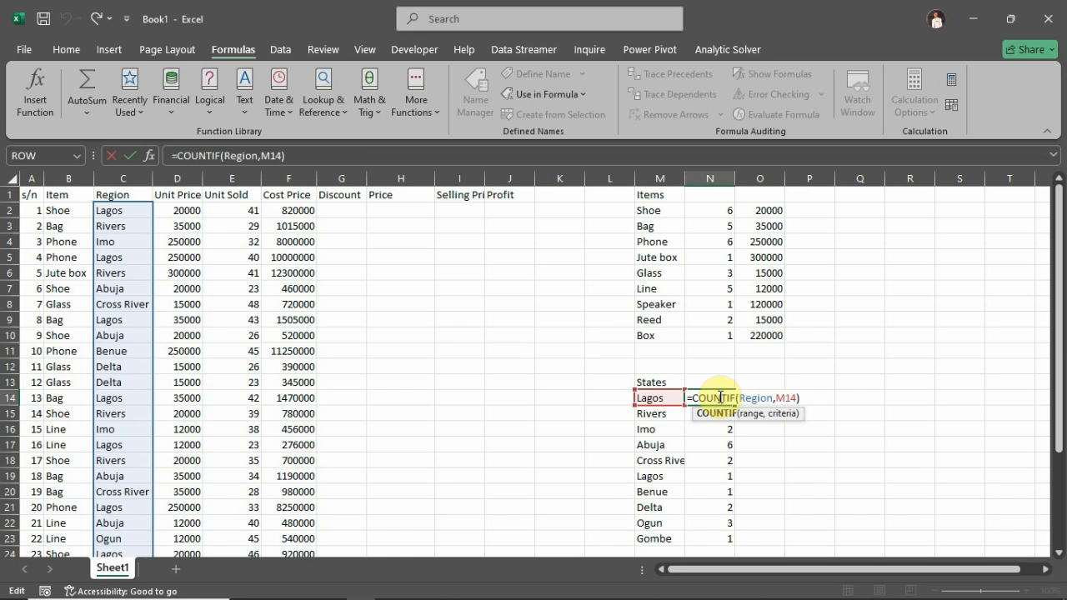
{"action": "key", "text": "Escape"}
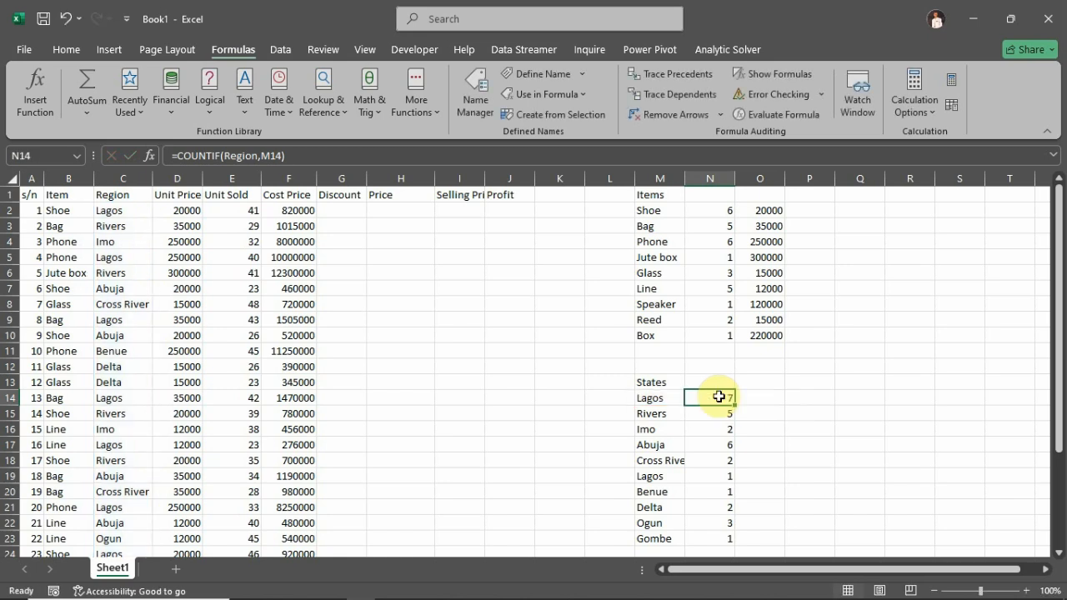
{"action": "left_click_drag", "start_coordinate": [667, 400], "coordinate": [650, 540]}
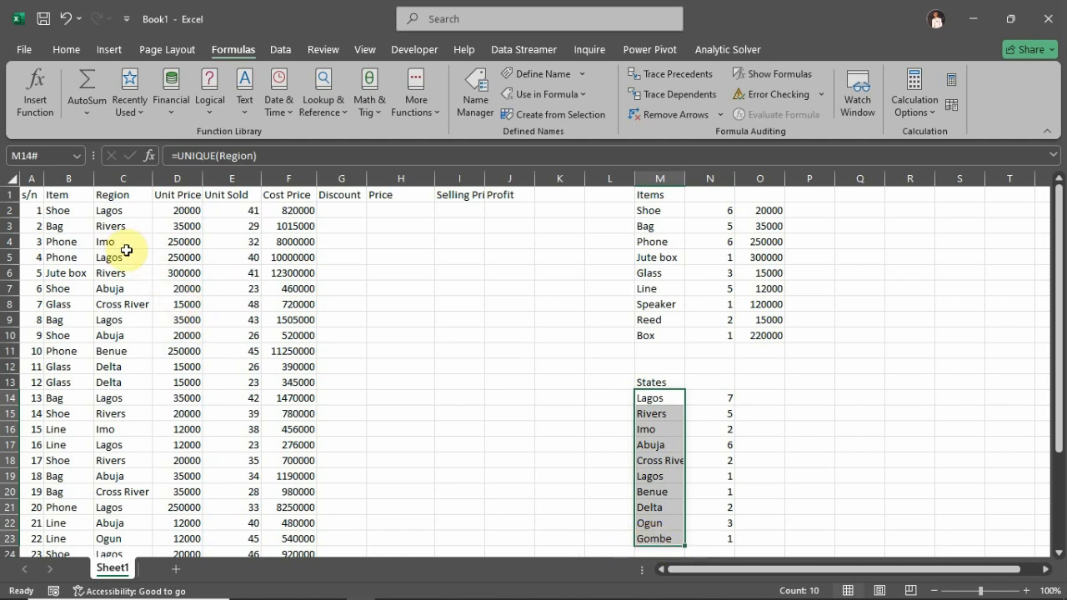
{"action": "left_click", "coordinate": [114, 207]}
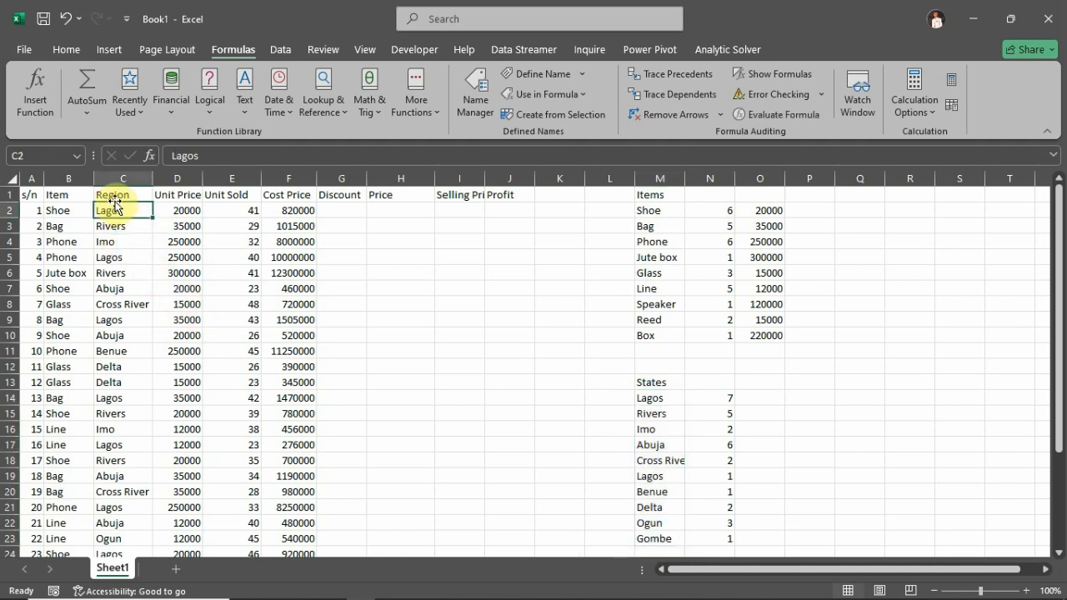
{"action": "left_click", "coordinate": [653, 399]}
{"action": "left_click_drag", "start_coordinate": [653, 400], "coordinate": [649, 542]}
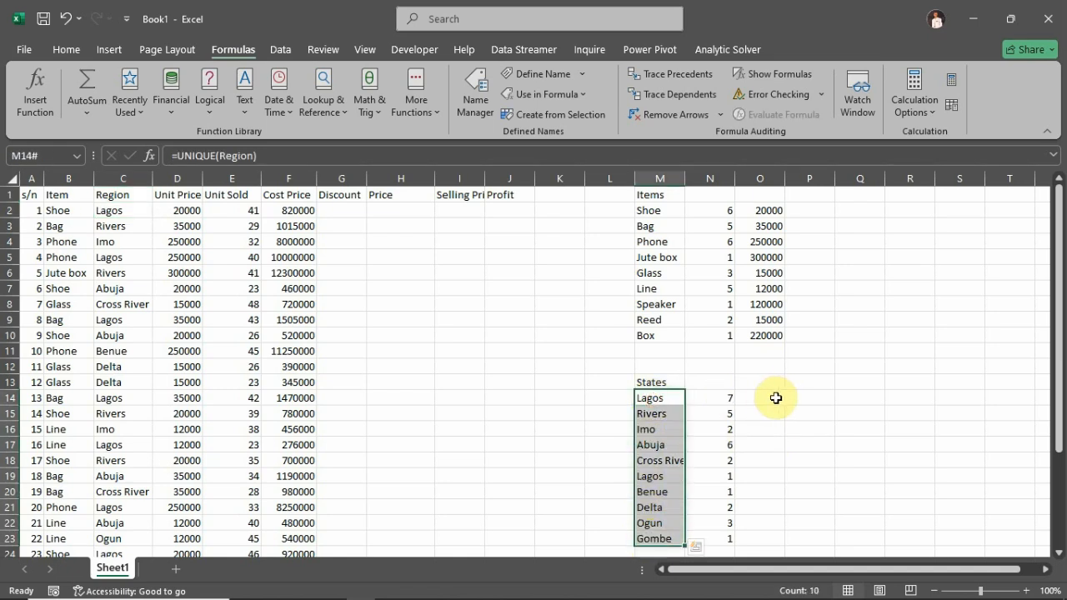
{"action": "left_click", "coordinate": [715, 398]}
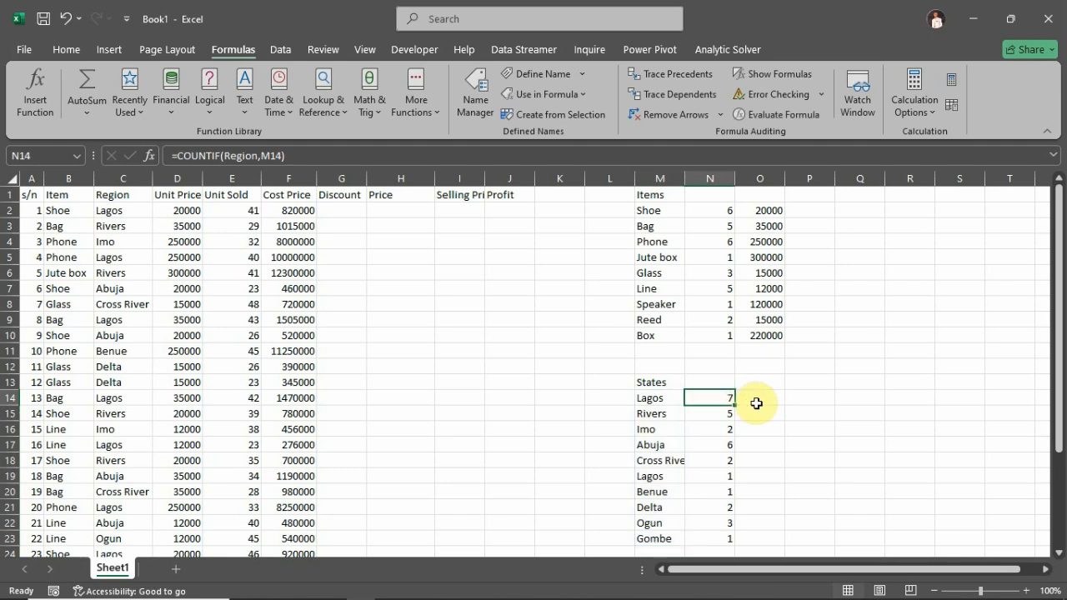
Name the list of unique regions in M14:M23 as States.
{"action": "left_click_drag", "start_coordinate": [668, 398], "coordinate": [663, 535]}
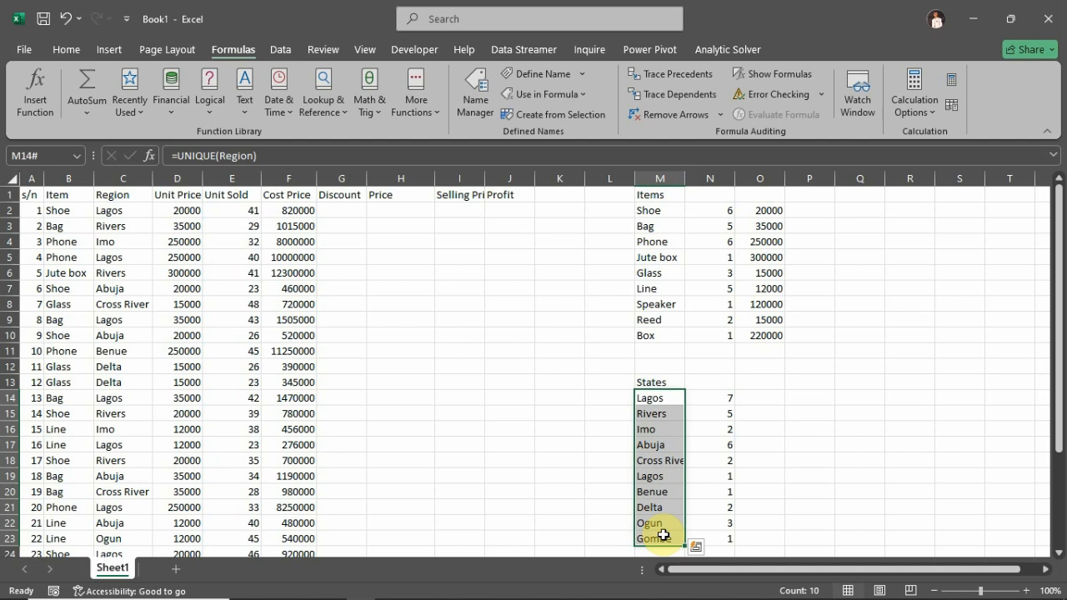
{"action": "left_click", "coordinate": [29, 156]}
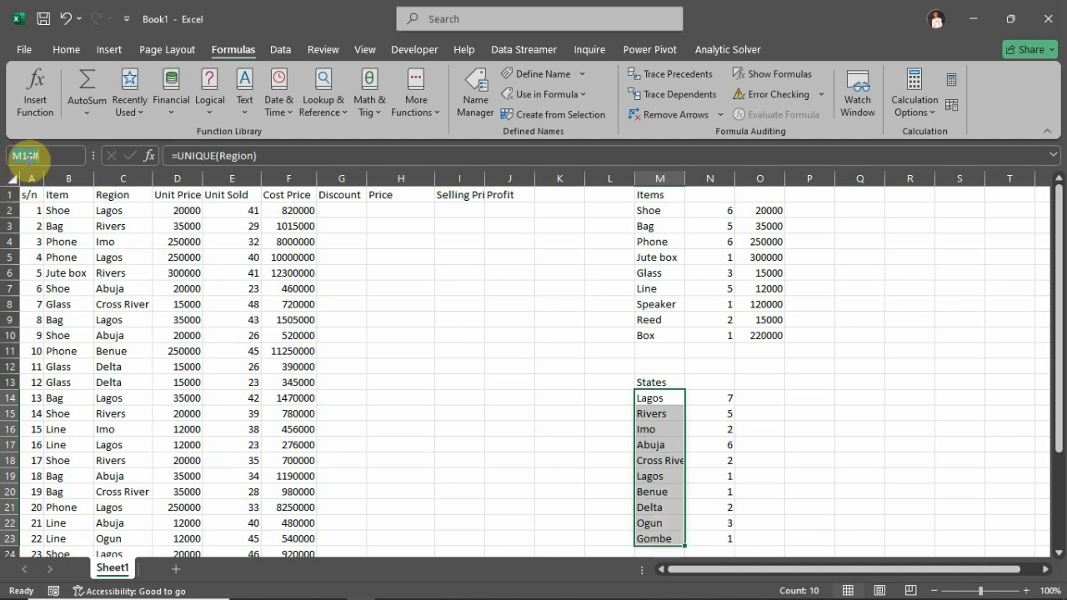
{"action": "type", "text": "States"}
{"action": "key", "text": "Return"}
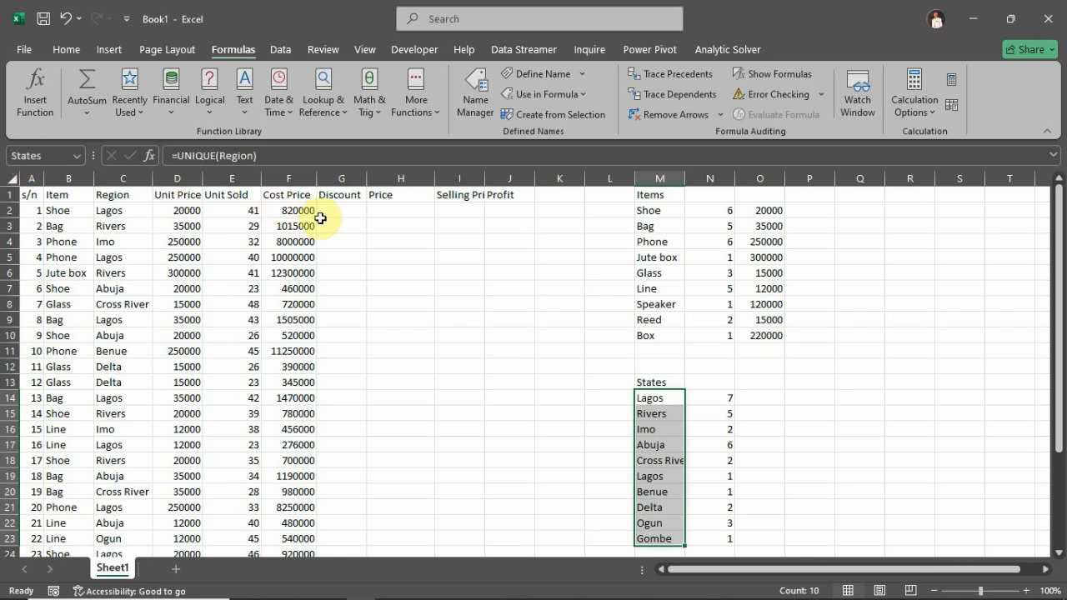
Enter discount rates in column O from row 14: 0.01 for Lagos, 0.02 for Rivers, 0.05 for Imo and 0.1 for Abuja.
{"action": "left_click", "coordinate": [762, 397]}
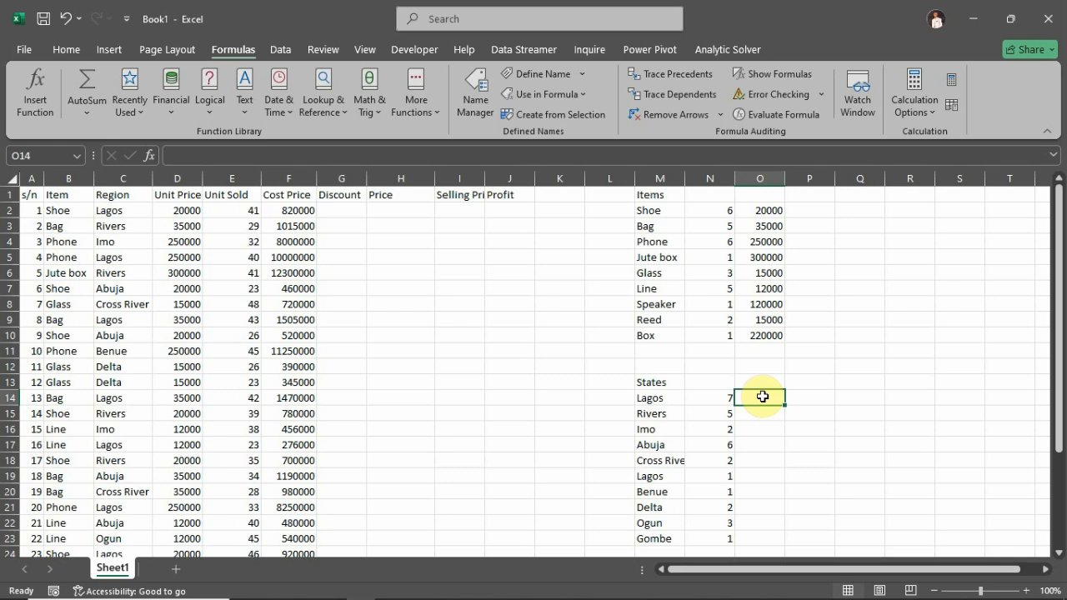
{"action": "type", "text": "0"}
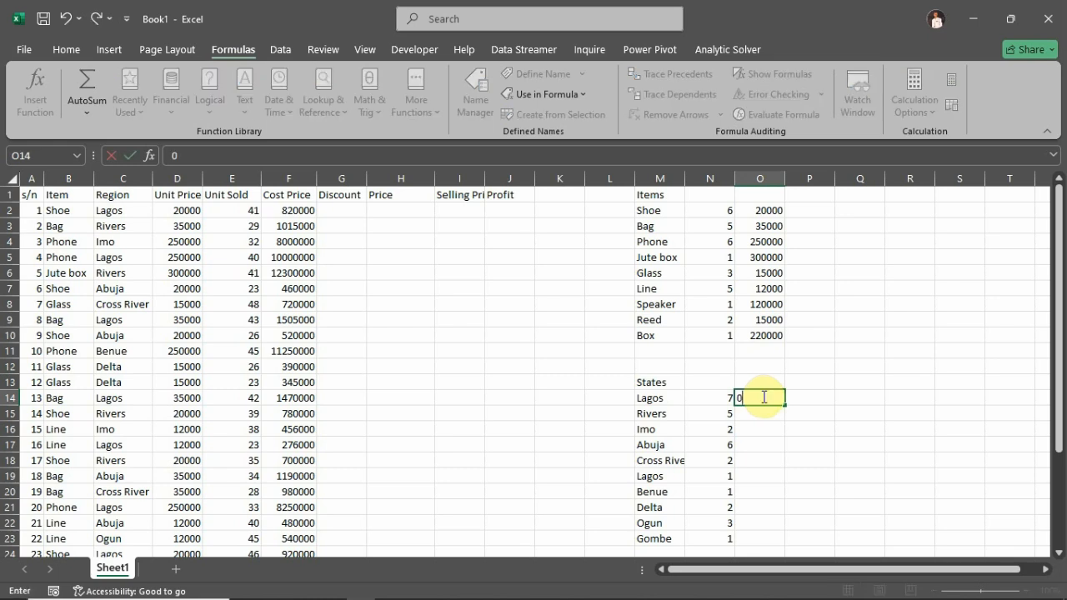
{"action": "type", "text": ".01"}
{"action": "key", "text": "Return"}
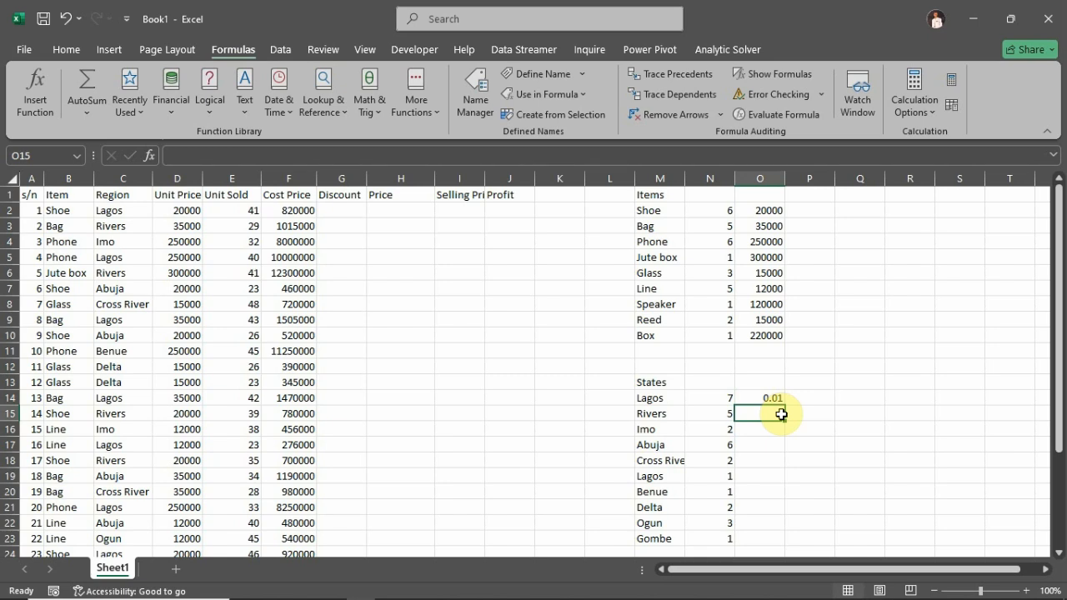
{"action": "type", "text": "0.02"}
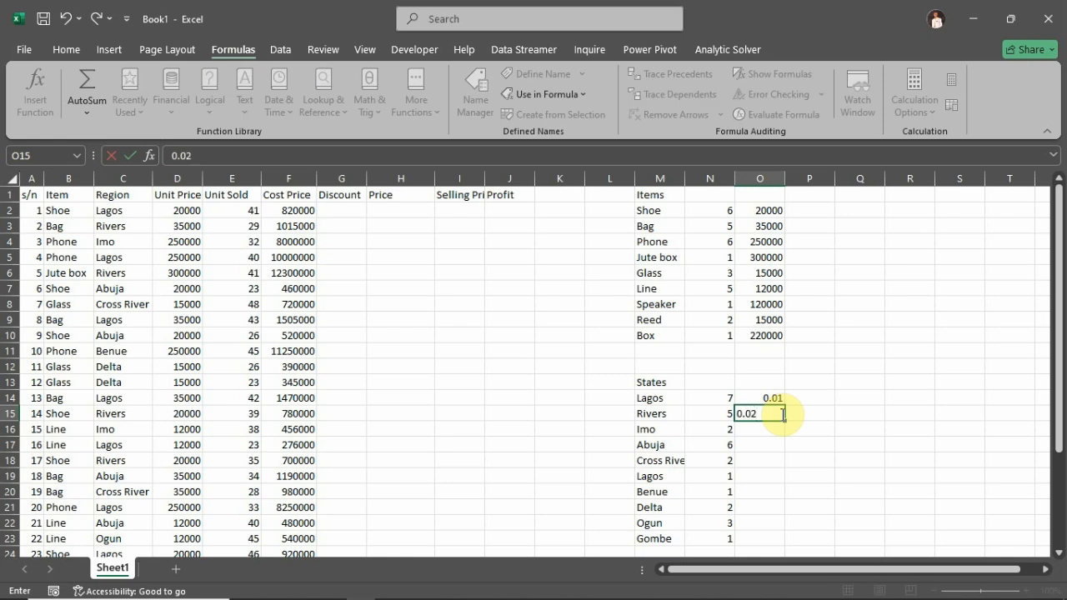
{"action": "key", "text": "Return"}
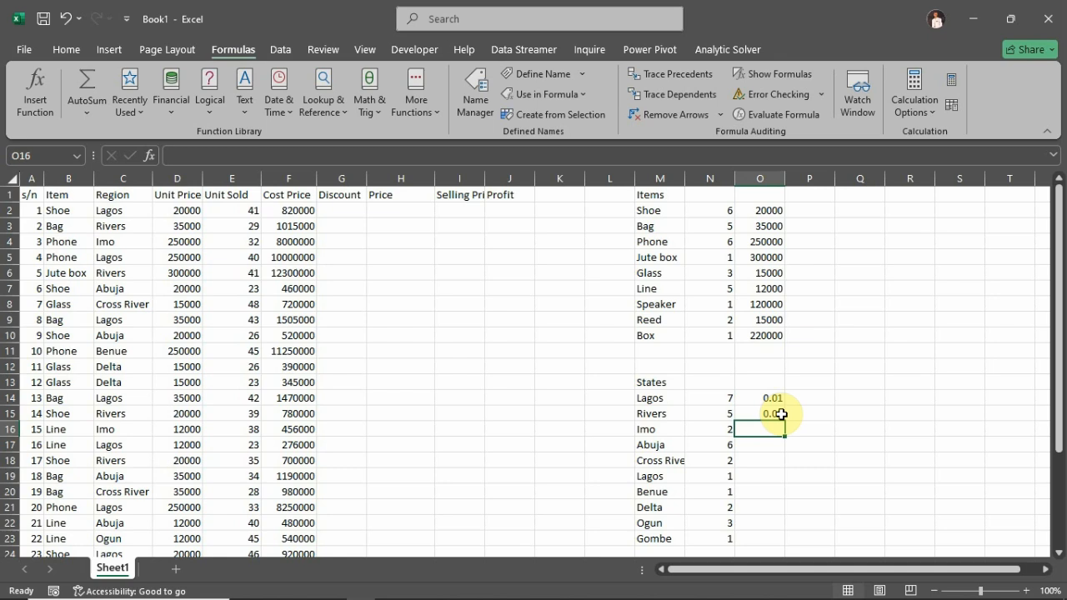
{"action": "type", "text": "0.0"}
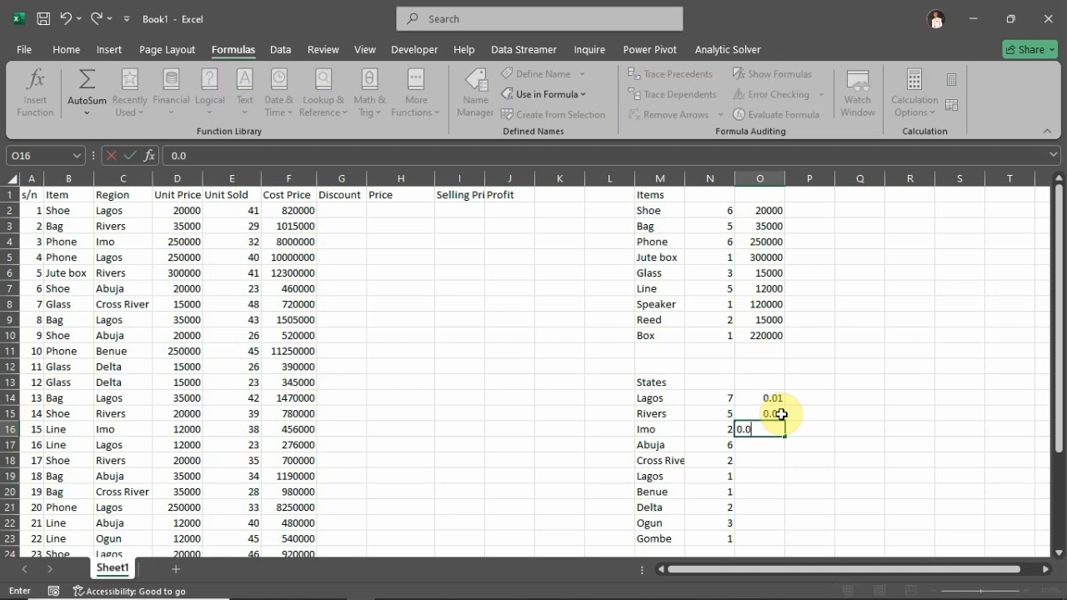
{"action": "type", "text": "5"}
{"action": "key", "text": "Return"}
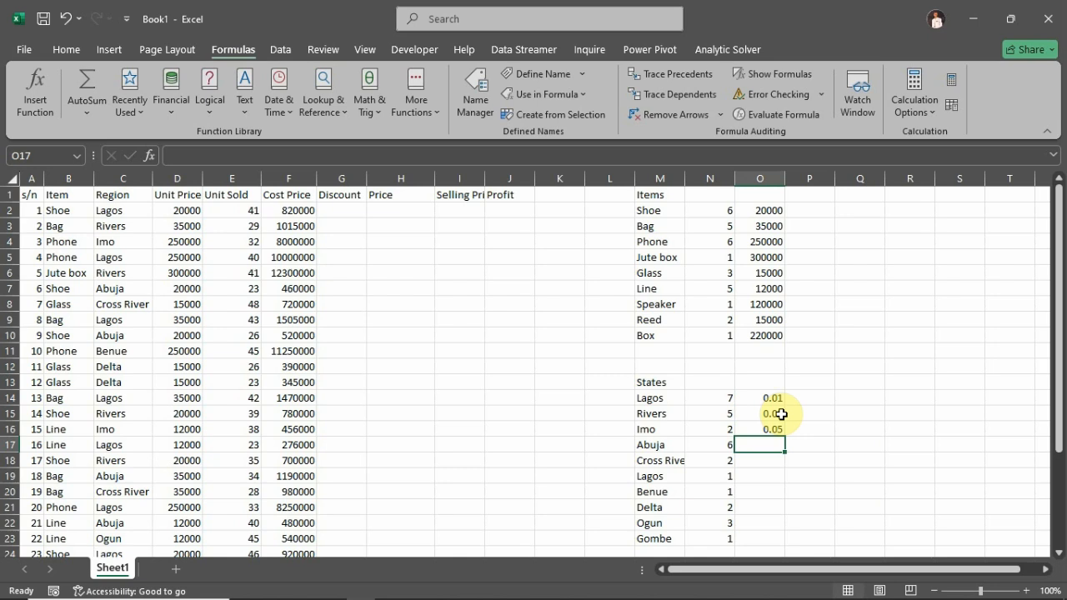
{"action": "type", "text": "0.1"}
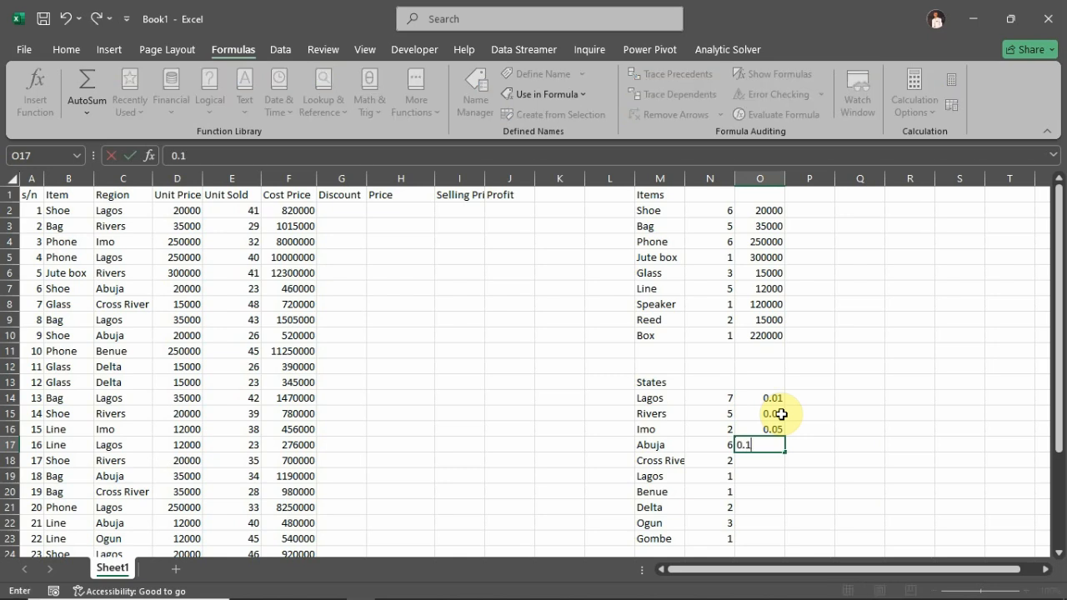
{"action": "key", "text": "Return"}
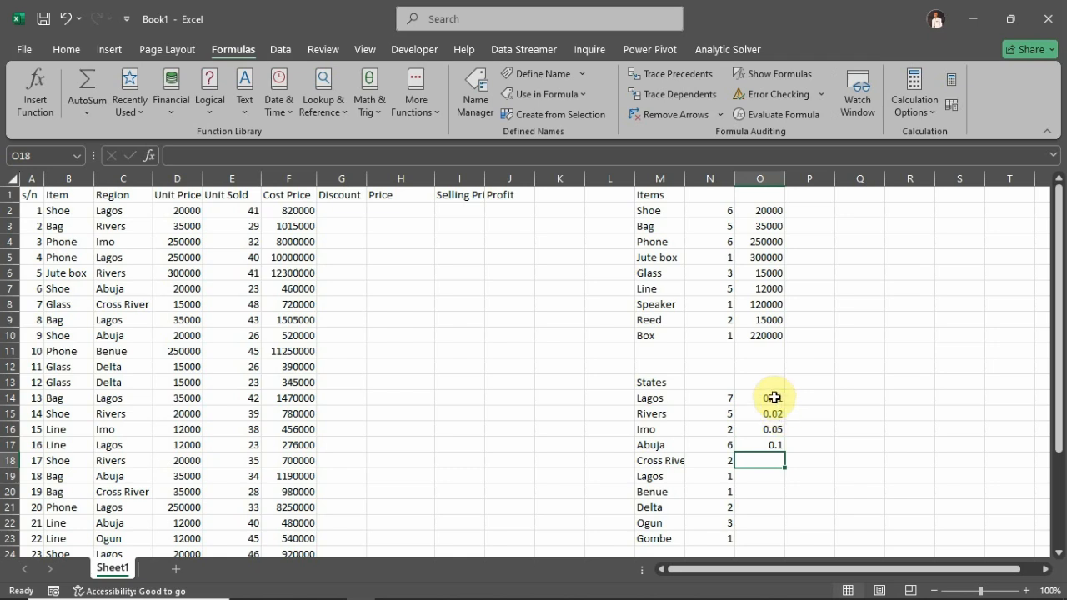
Clear the discount rates from O14:O17.
{"action": "left_click_drag", "start_coordinate": [770, 397], "coordinate": [773, 445]}
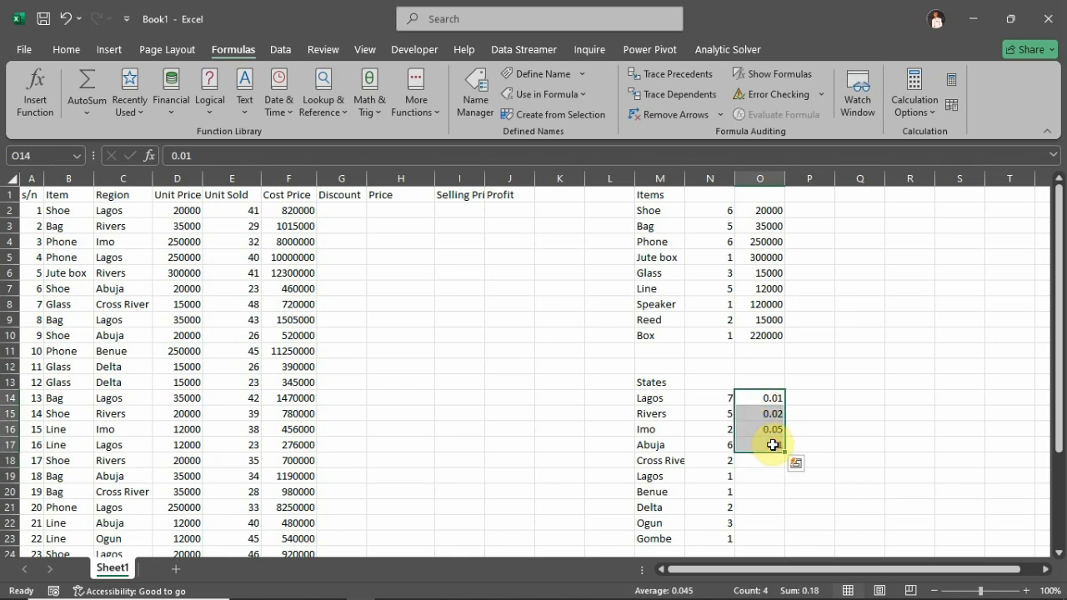
{"action": "key", "text": "Delete"}
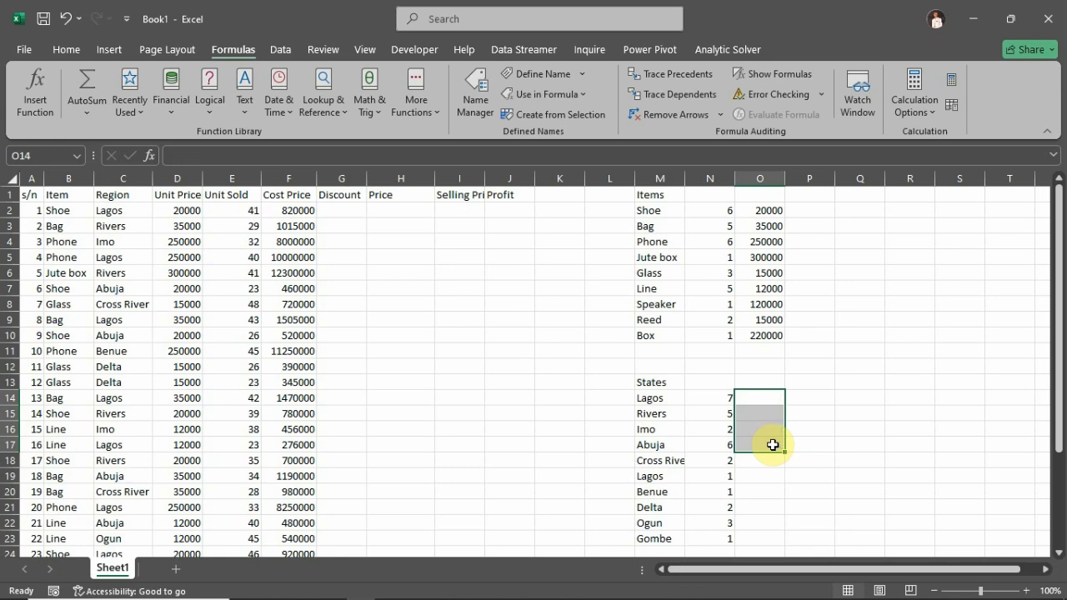
{"action": "left_click", "coordinate": [765, 396]}
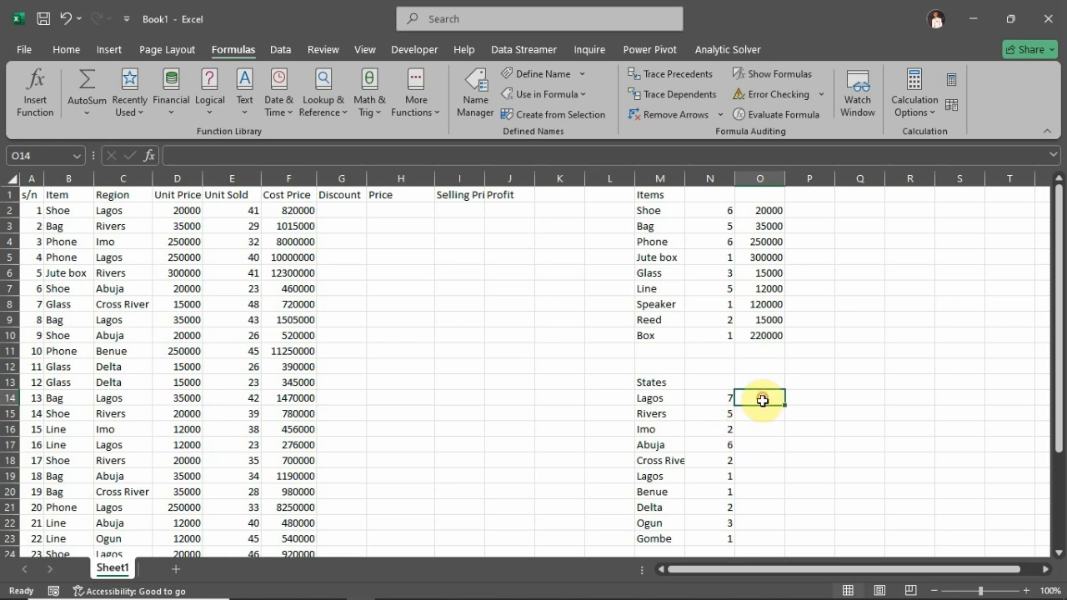
Set up data validation on O14:O23 that allows values from a list.
{"action": "left_click_drag", "start_coordinate": [762, 399], "coordinate": [747, 543]}
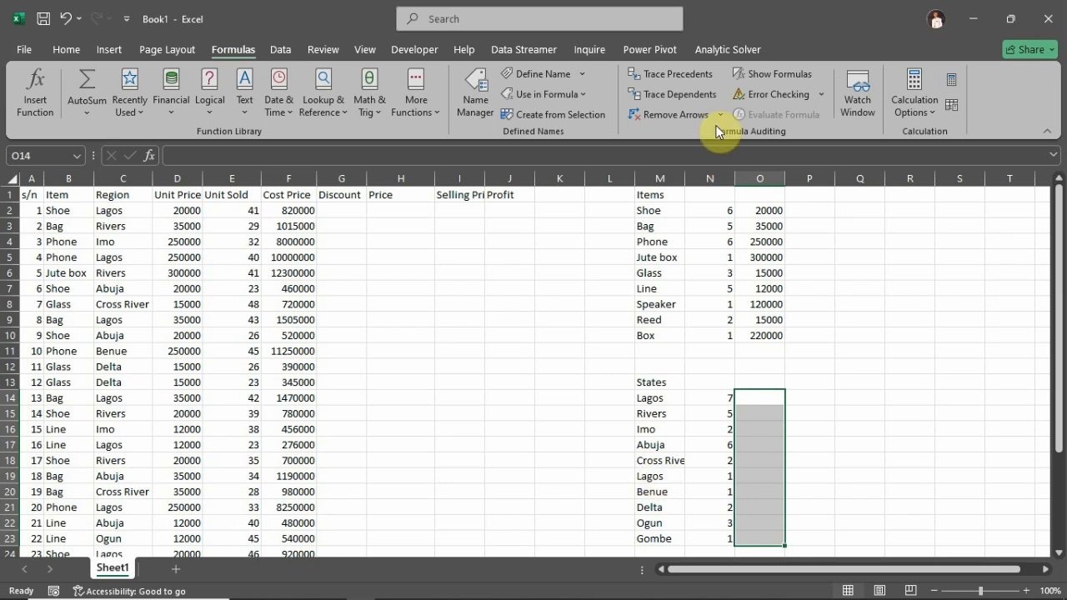
{"action": "left_click", "coordinate": [282, 51]}
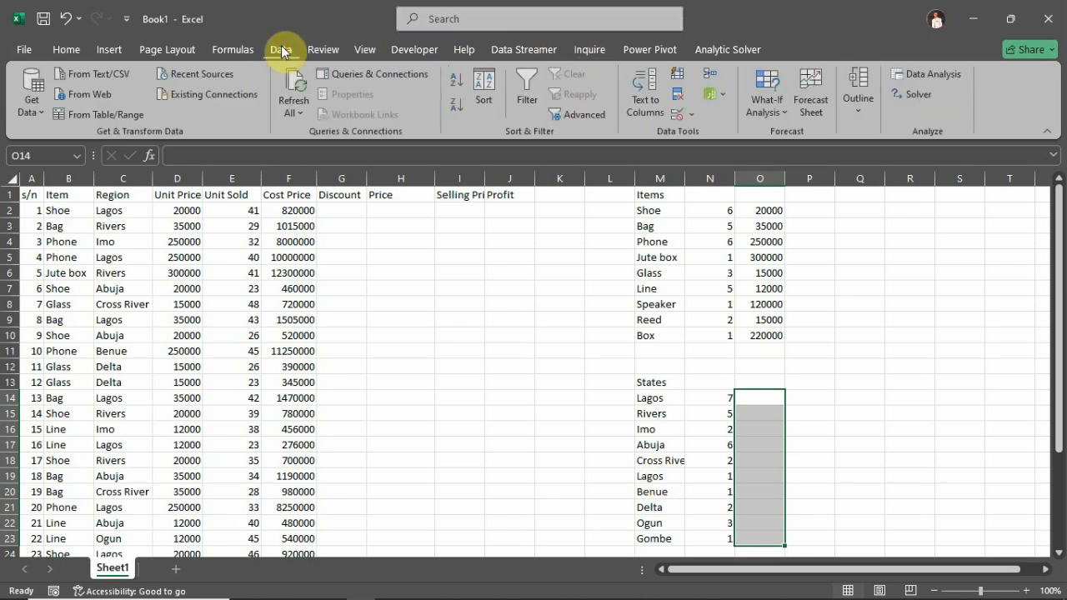
{"action": "left_click", "coordinate": [676, 117]}
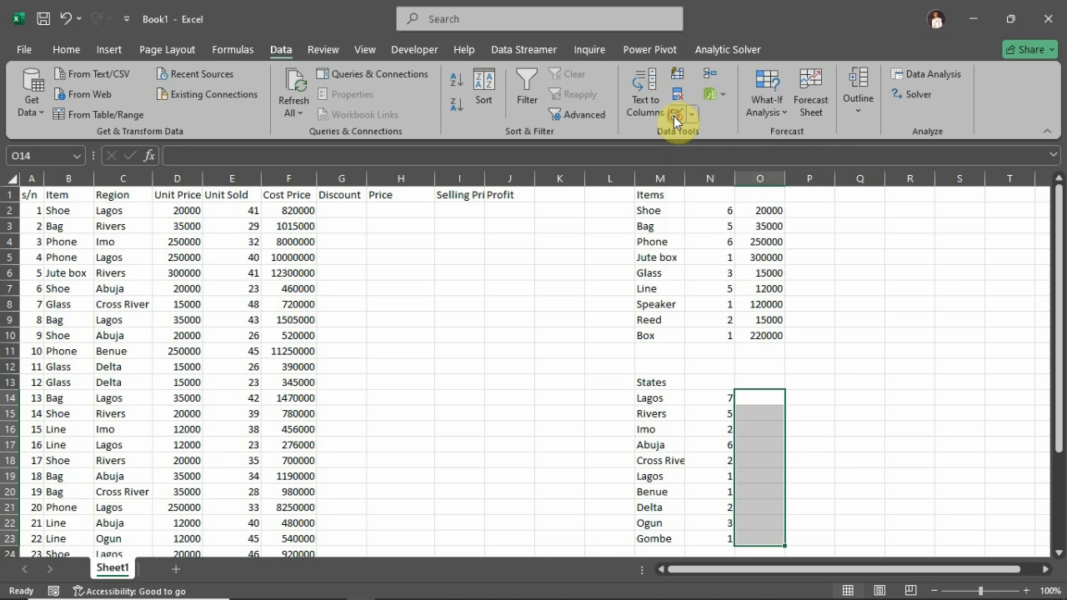
{"action": "left_click_drag", "start_coordinate": [777, 227], "coordinate": [484, 148]}
{"action": "left_click", "coordinate": [504, 232]}
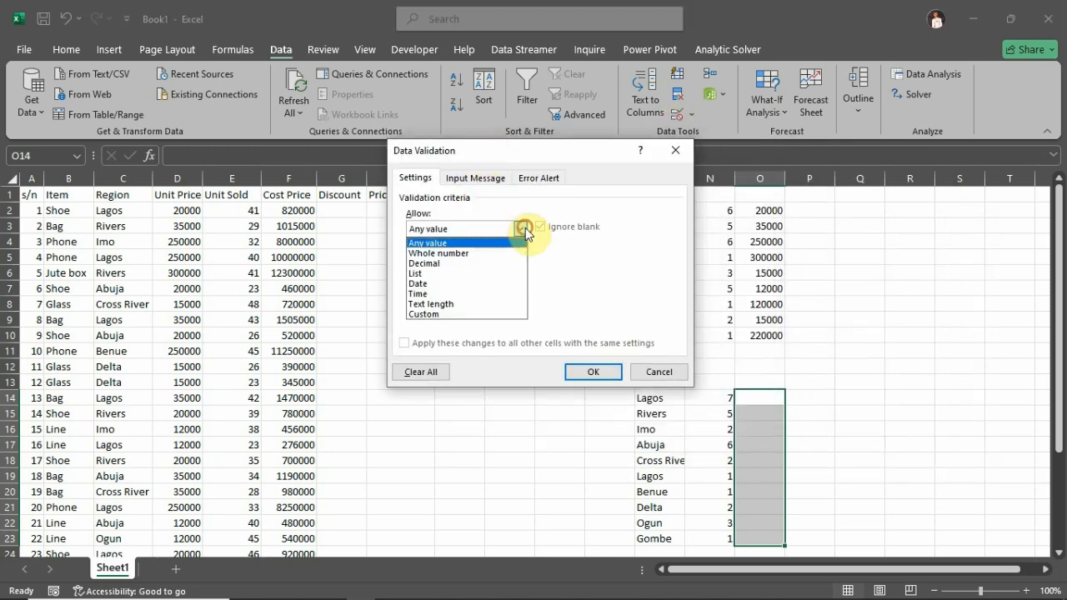
{"action": "left_click", "coordinate": [421, 276]}
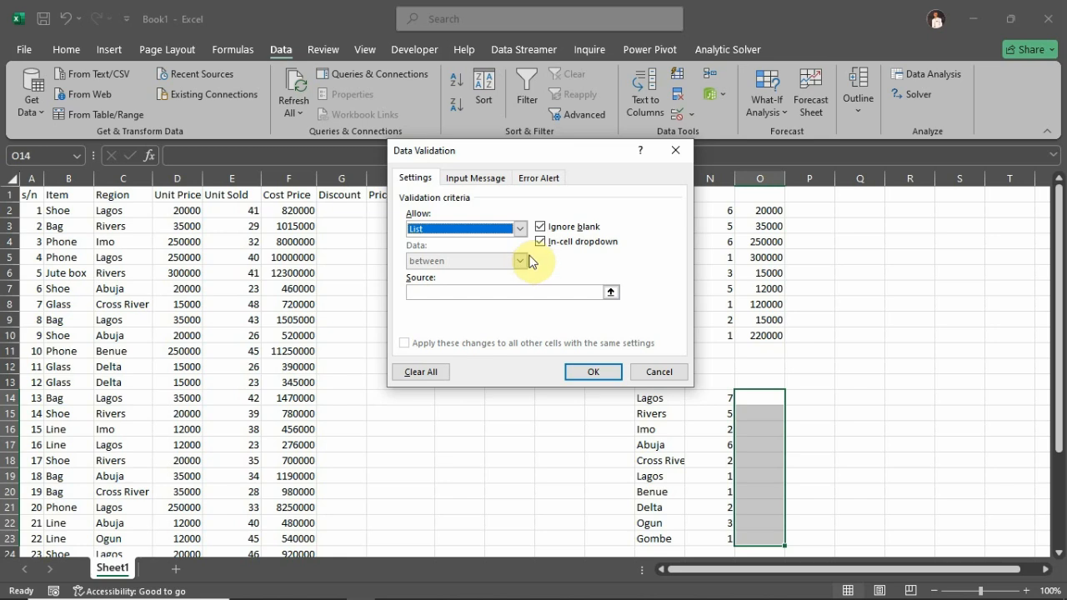
{"action": "left_click", "coordinate": [542, 227]}
{"action": "left_click", "coordinate": [541, 242]}
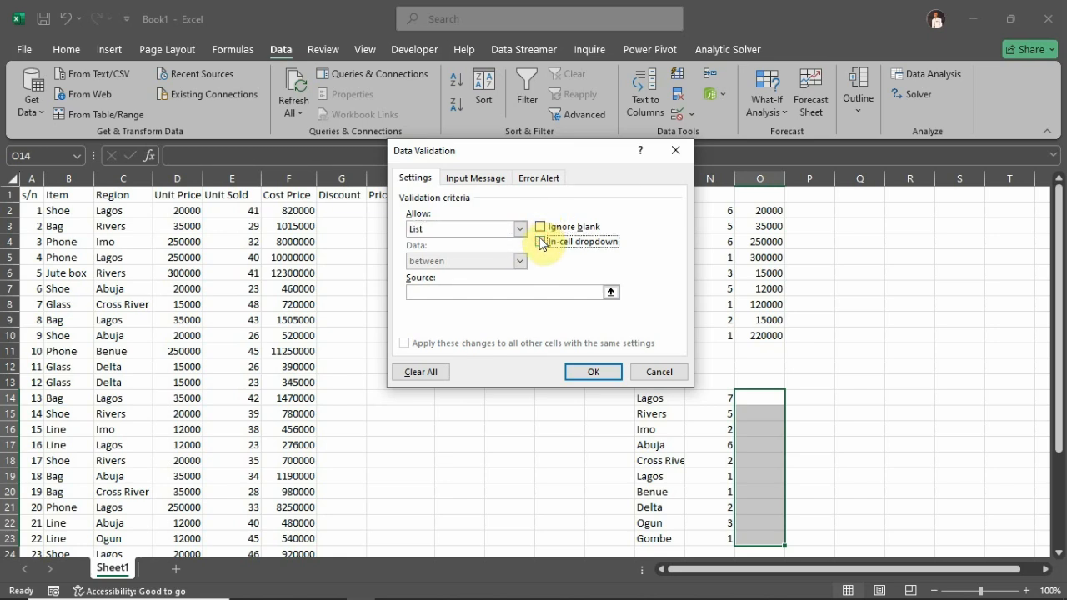
{"action": "left_click", "coordinate": [542, 227]}
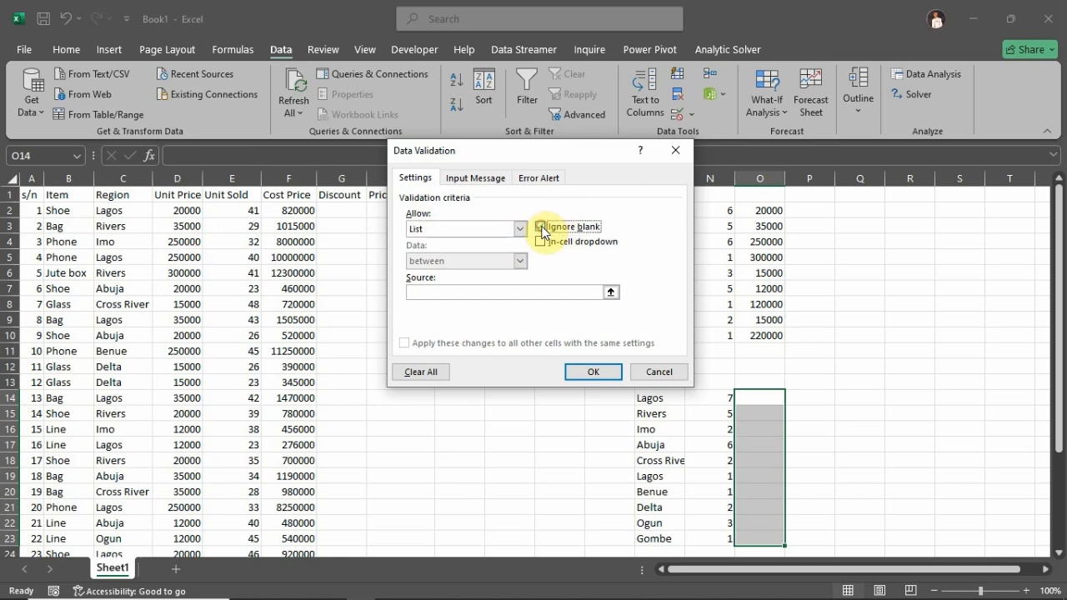
{"action": "left_click", "coordinate": [542, 228]}
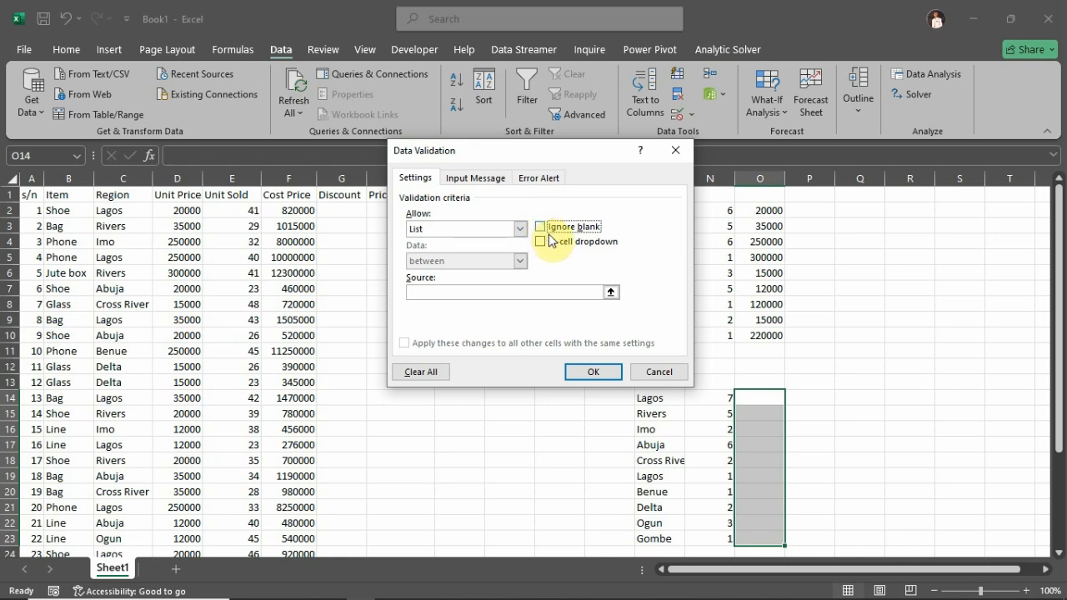
{"action": "left_click", "coordinate": [542, 229]}
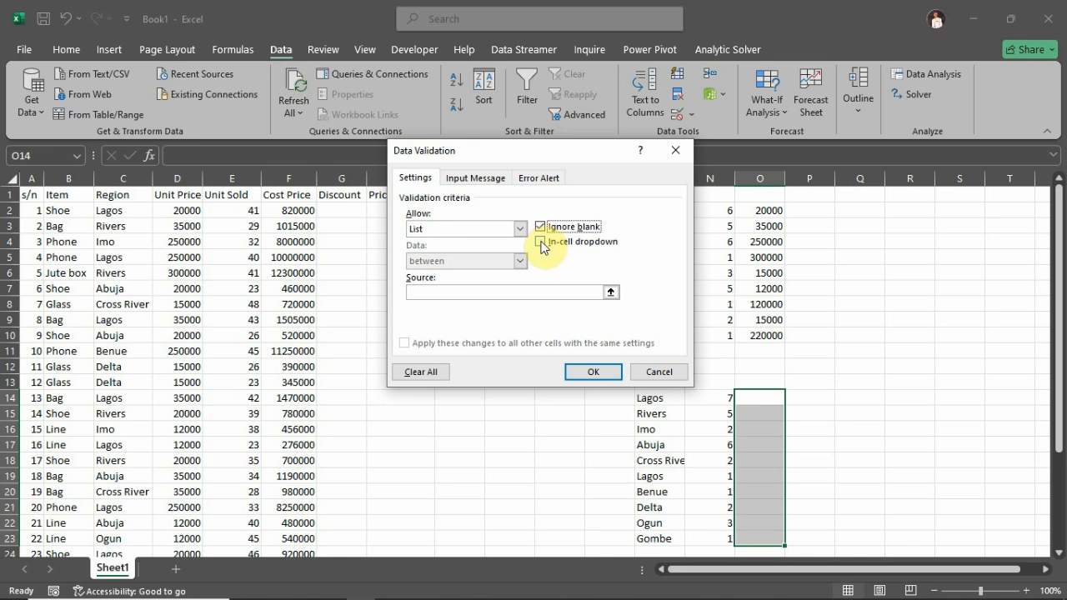
{"action": "left_click", "coordinate": [541, 243]}
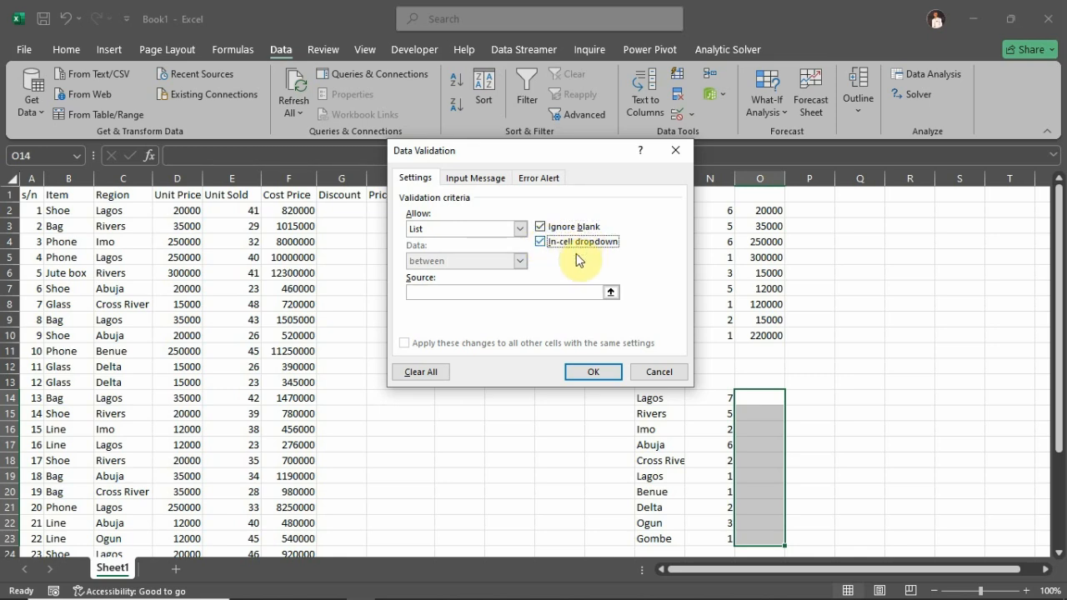
Enter 0.01,0.02,0.05,0.1,0.15.0.2,0.25,0.3 as the source of the validation list.
{"action": "left_click", "coordinate": [482, 292]}
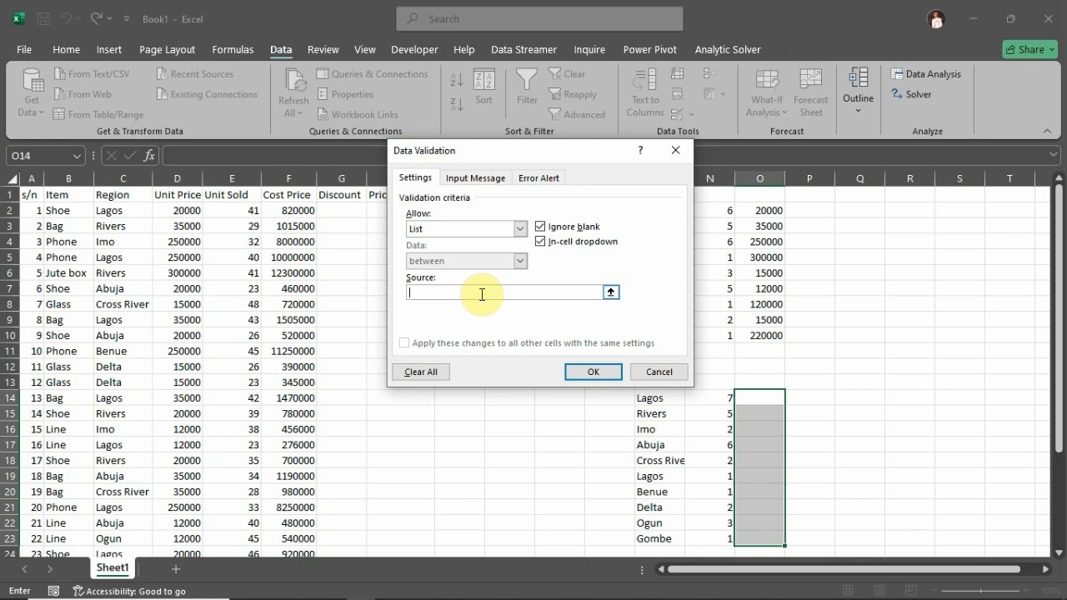
{"action": "type", "text": "0.01,0.02,0.05,0.1,0"}
{"action": "type", "text": ".2"}
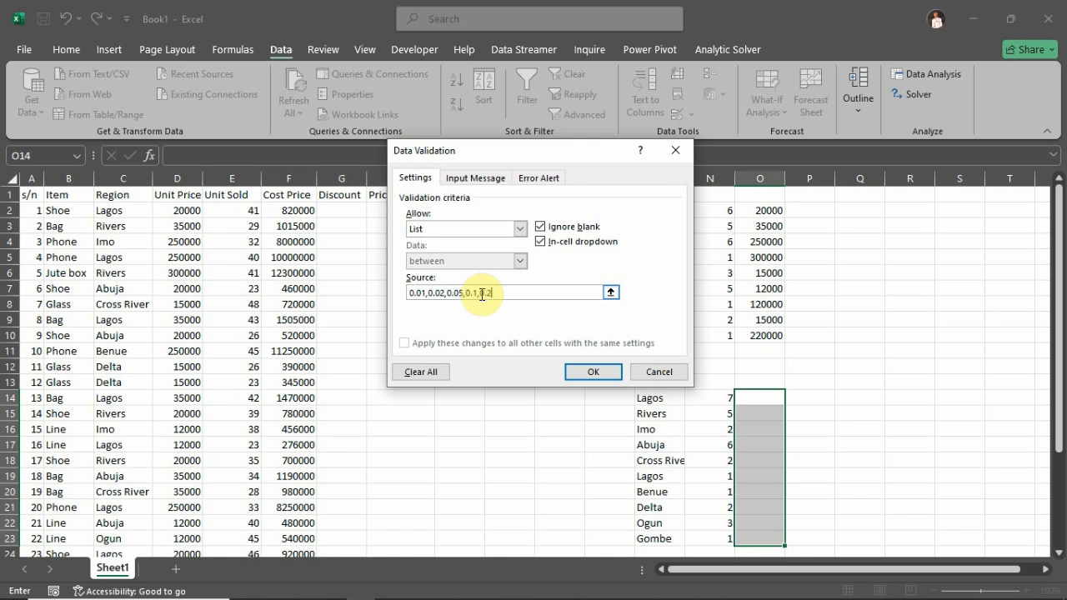
{"action": "key", "text": "BackSpace"}
{"action": "type", "text": ",0.25,0.3"}
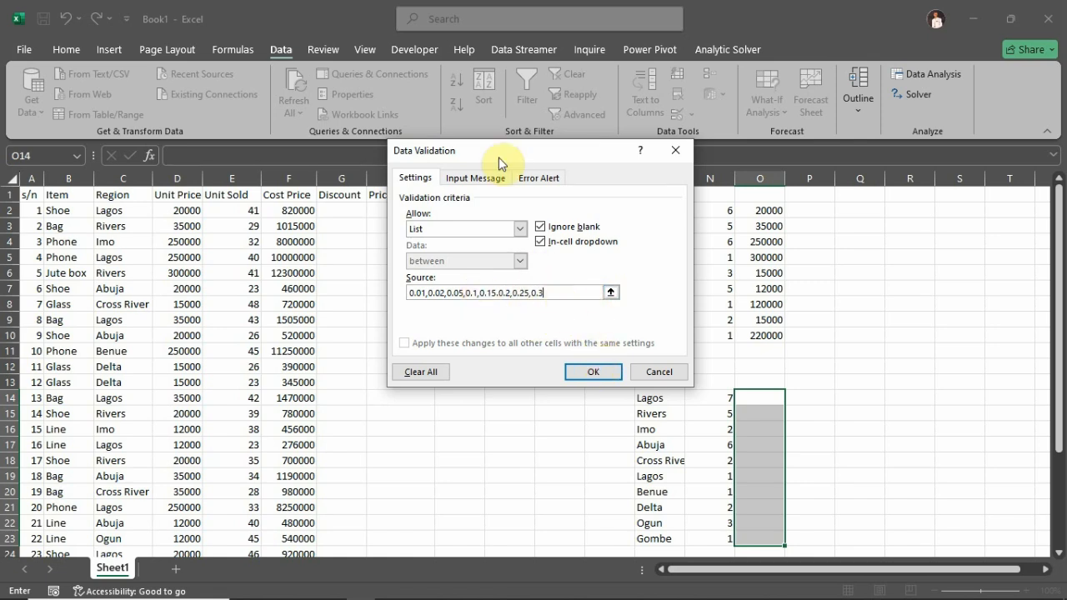
Give the validation's input message the title "Select Discount".
{"action": "left_click", "coordinate": [476, 177]}
{"action": "left_click", "coordinate": [426, 247]}
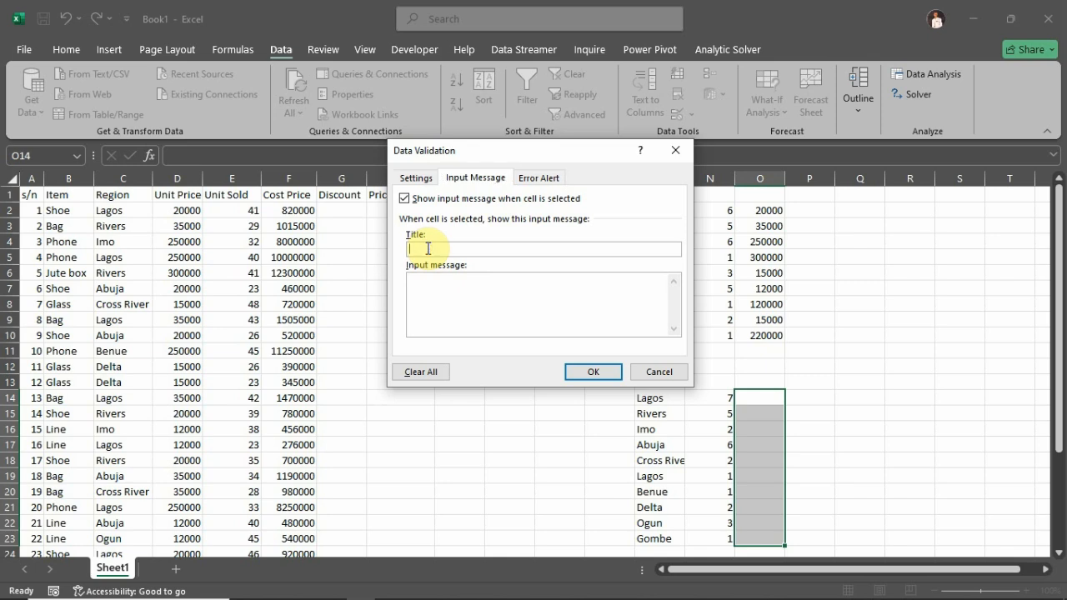
{"action": "type", "text": "Select Discount"}
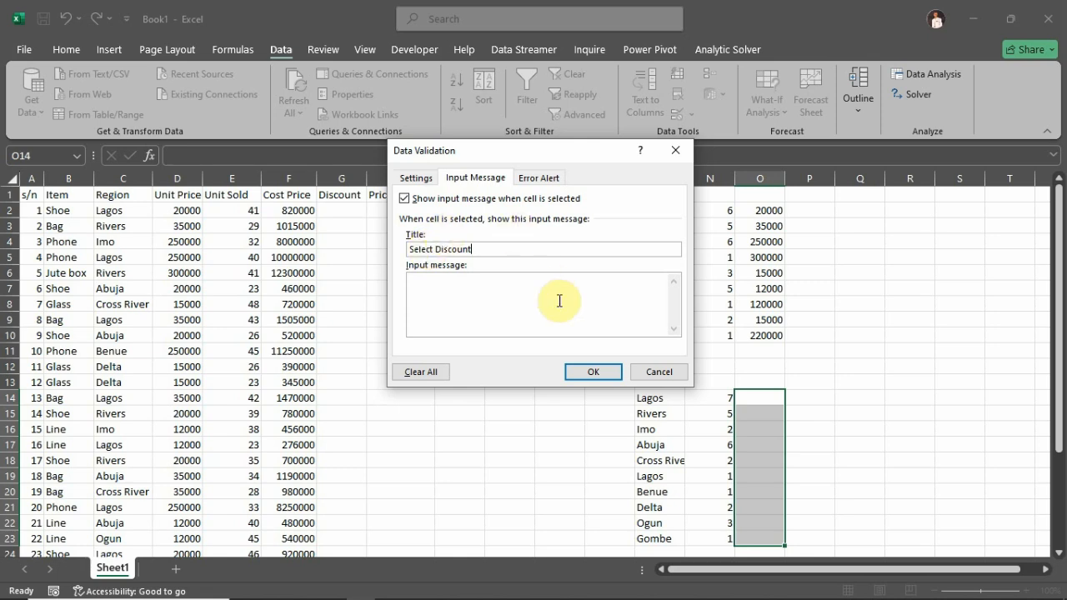
Turn off the error alert for invalid data and apply the data validation to O14:O23.
{"action": "left_click", "coordinate": [534, 180]}
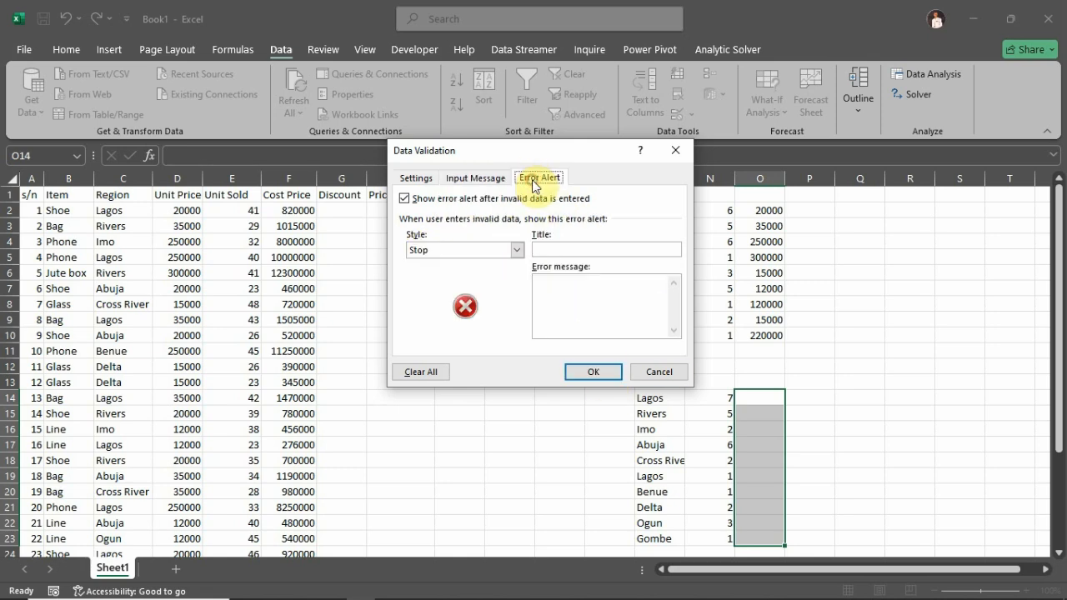
{"action": "left_click", "coordinate": [407, 199]}
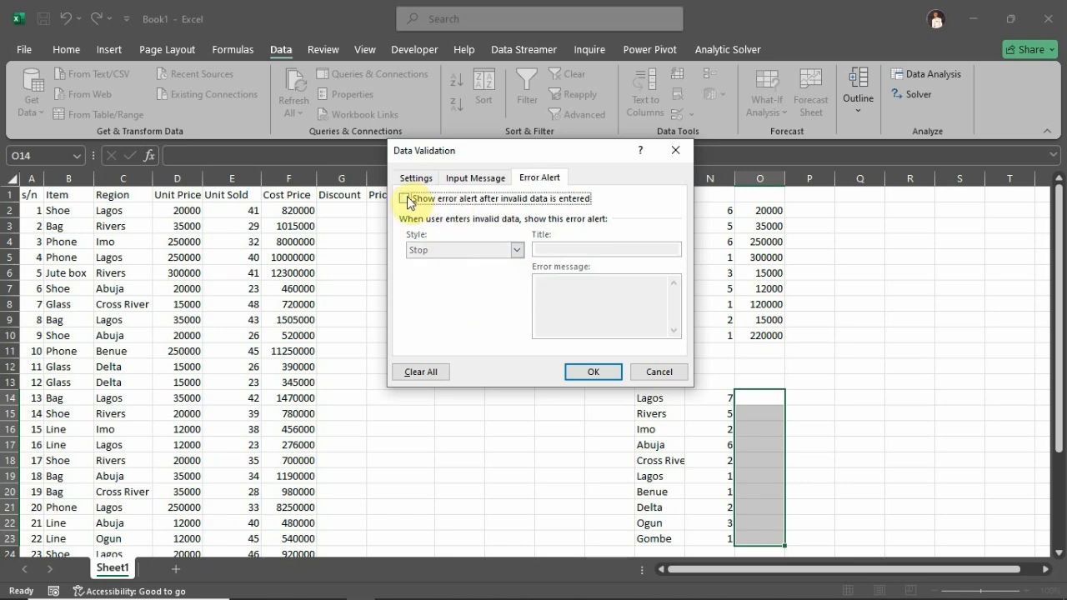
{"action": "left_click", "coordinate": [415, 178]}
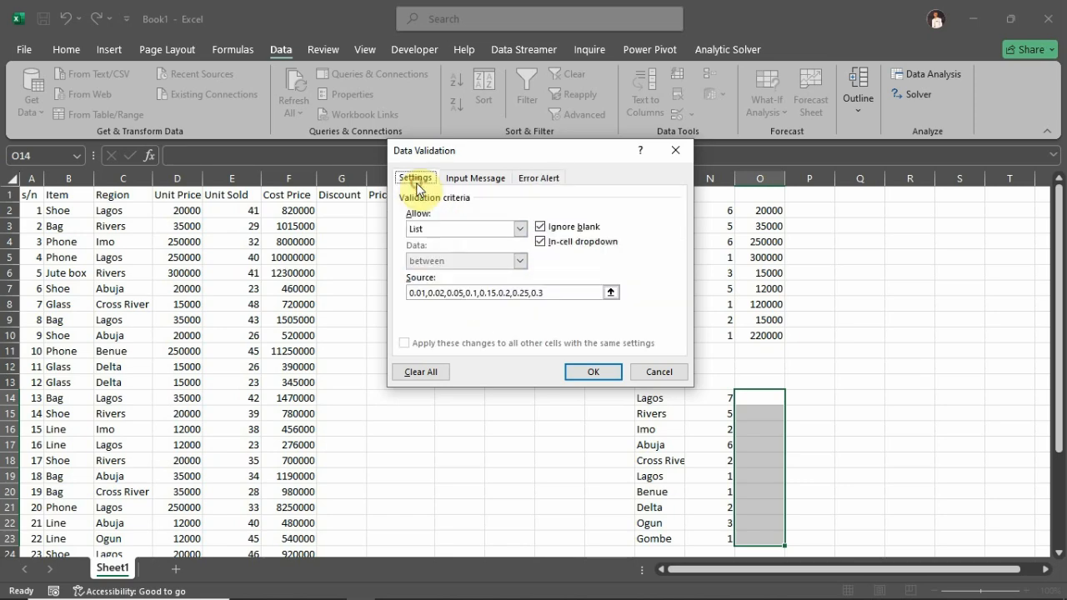
{"action": "left_click", "coordinate": [592, 372]}
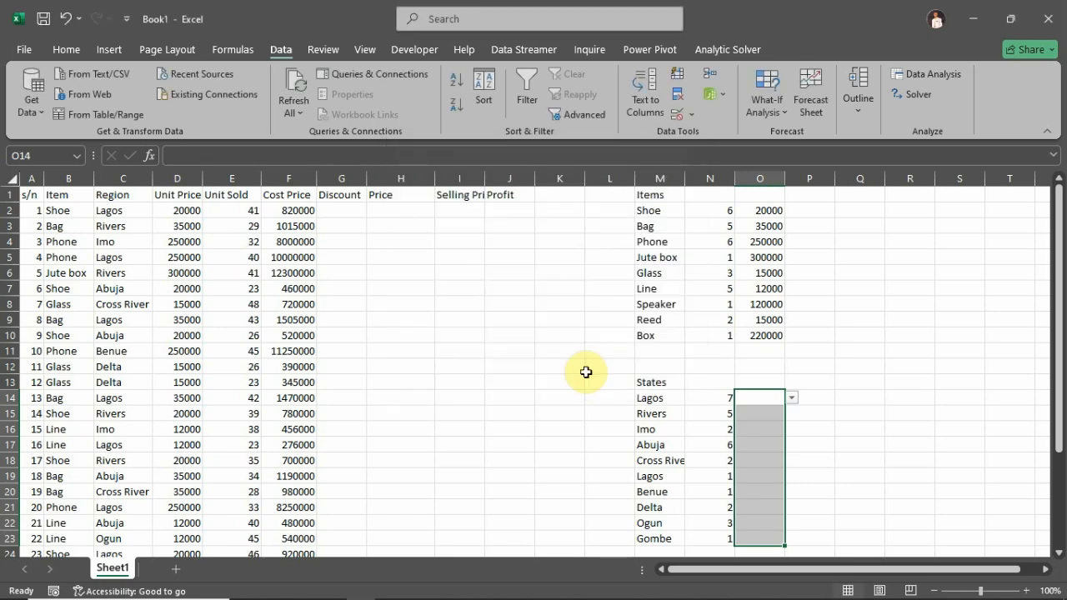
Test the dropdown in O14 by choosing 0.02, and clear the cell again.
{"action": "left_click", "coordinate": [761, 398]}
{"action": "left_click", "coordinate": [792, 398]}
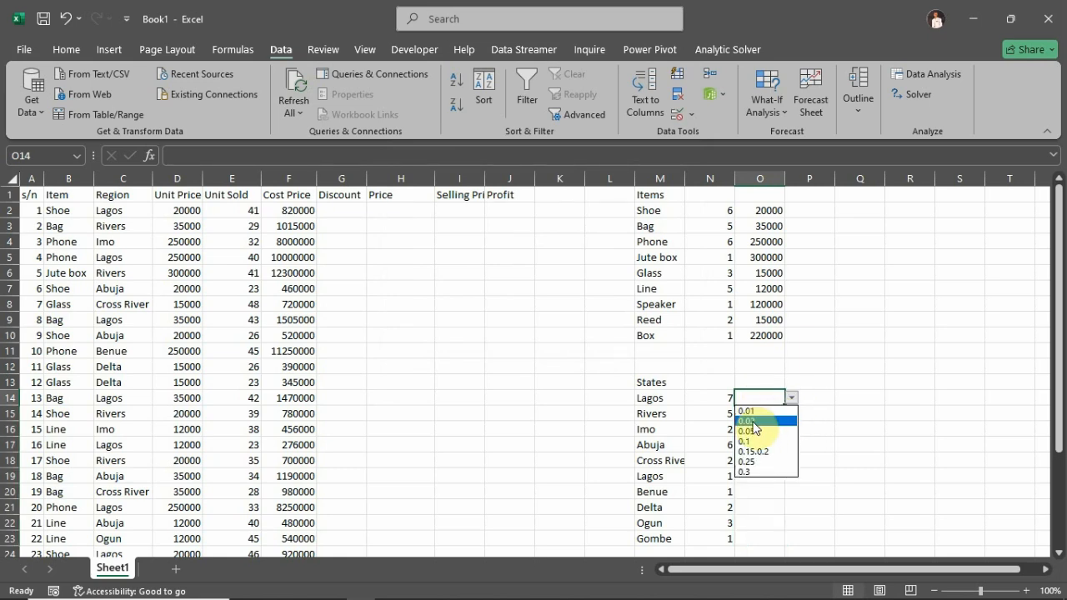
{"action": "left_click", "coordinate": [755, 421]}
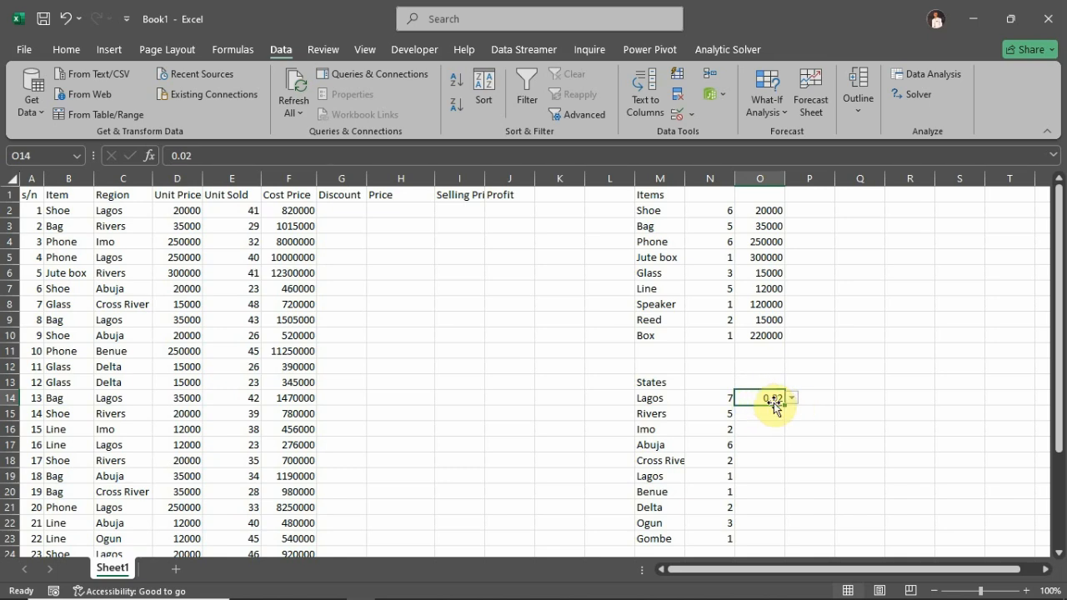
{"action": "key", "text": "Delete"}
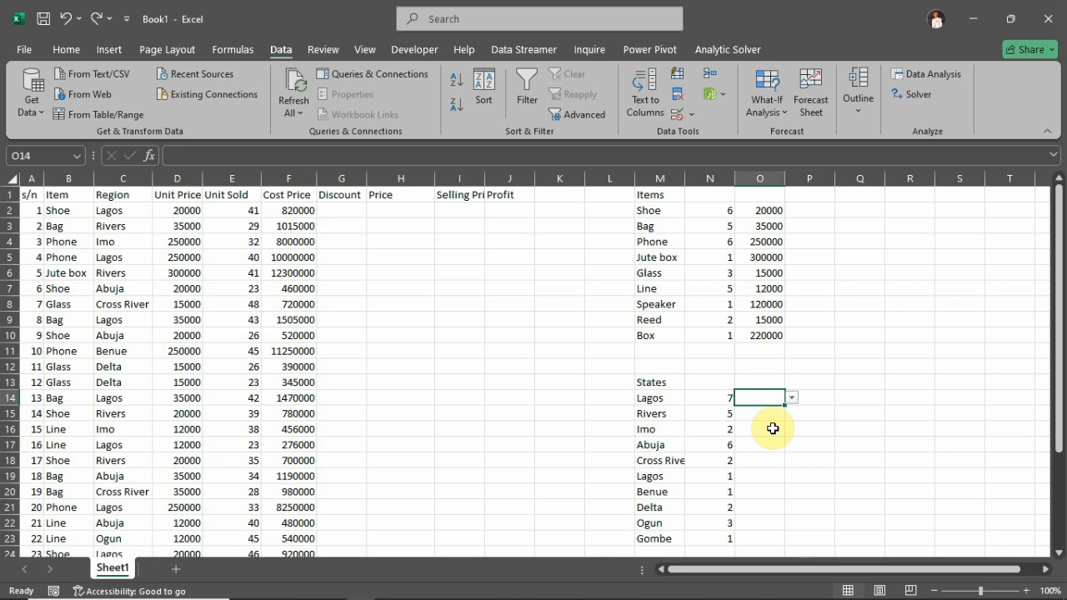
Enter the heading Discount in O13 above the dropdown cells.
{"action": "left_click", "coordinate": [334, 210]}
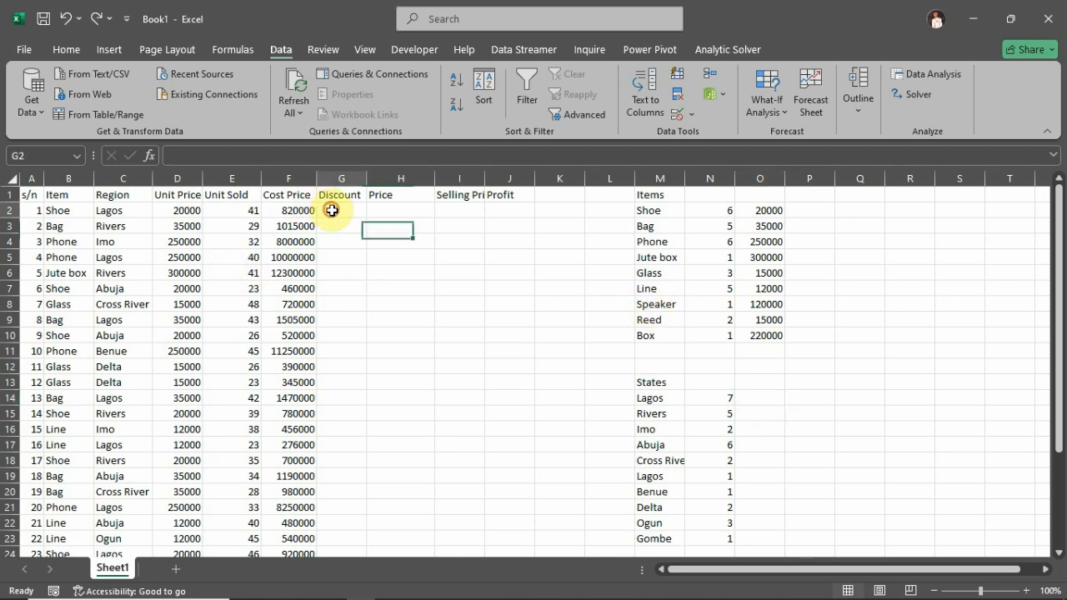
{"action": "left_click", "coordinate": [760, 385]}
{"action": "type", "text": "Discount"}
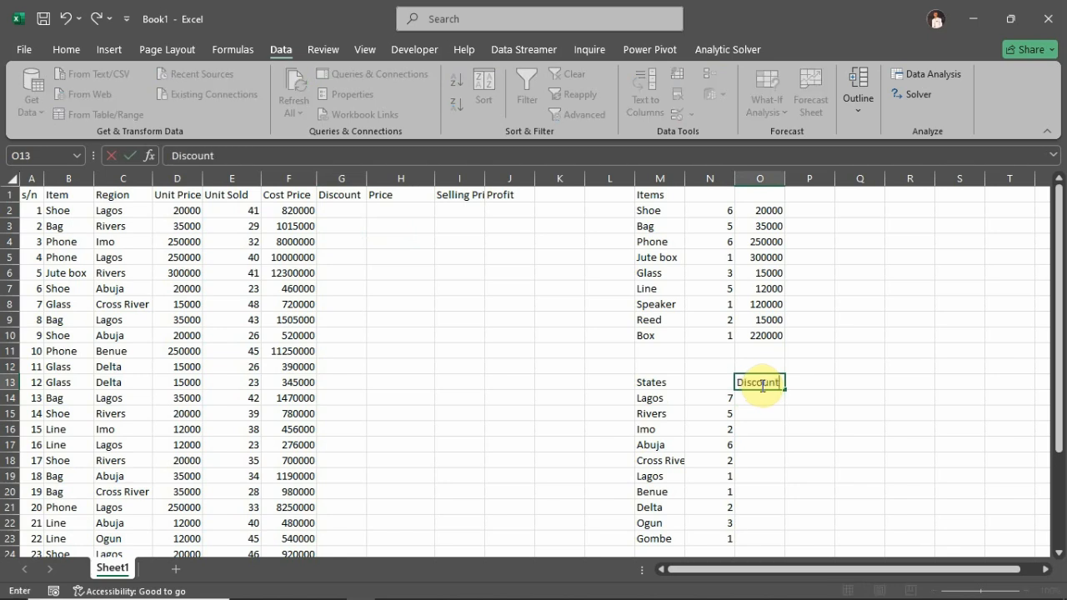
{"action": "key", "text": "Return"}
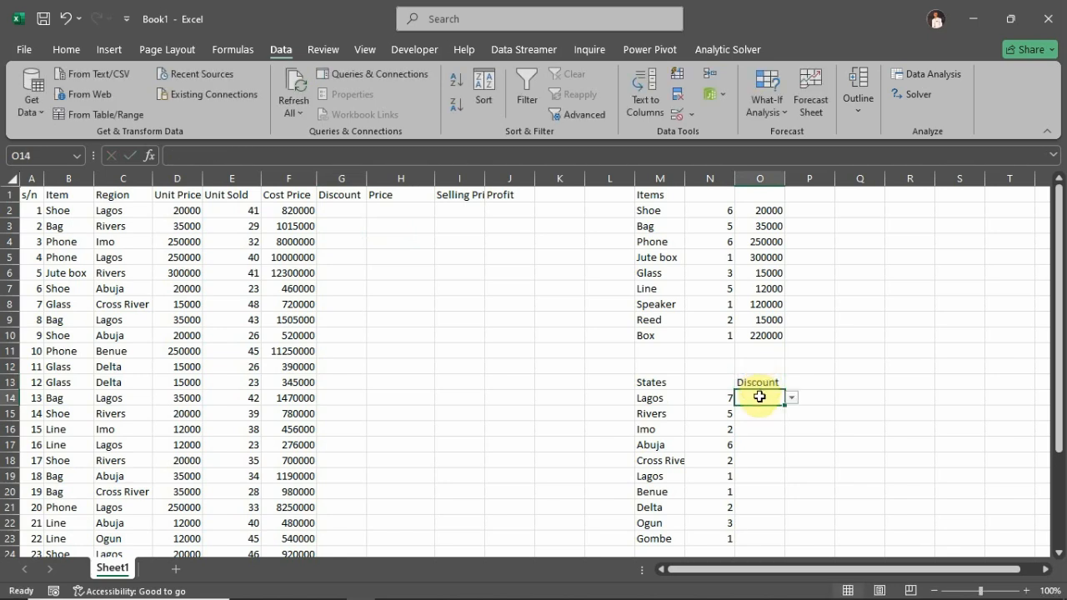
Define the name Discount for the range O14:O23.
{"action": "left_click", "coordinate": [741, 536], "text": "shift"}
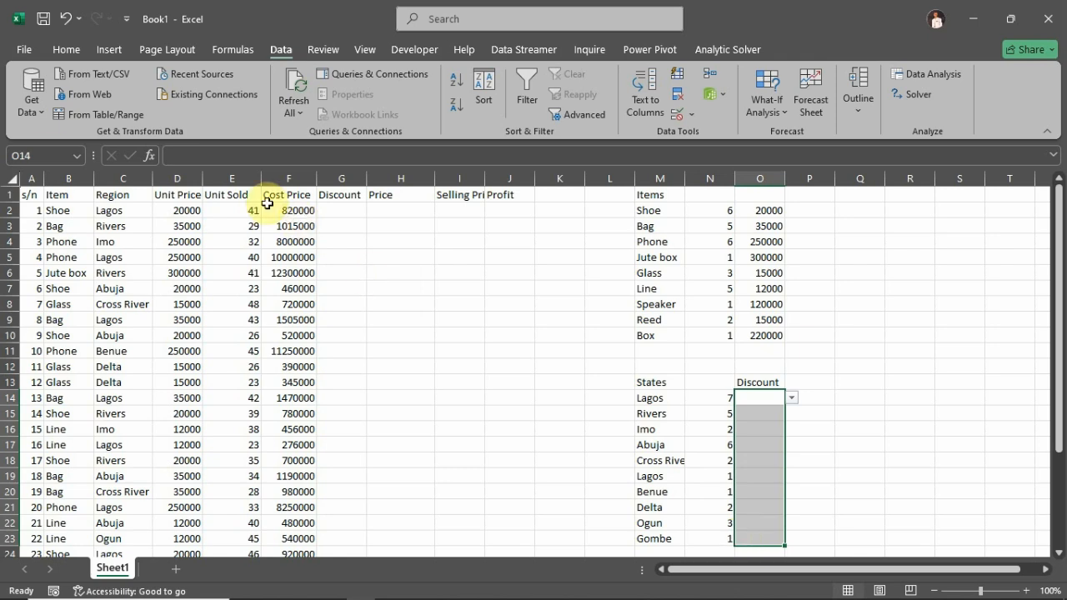
{"action": "left_click", "coordinate": [40, 155]}
{"action": "type", "text": "Discount"}
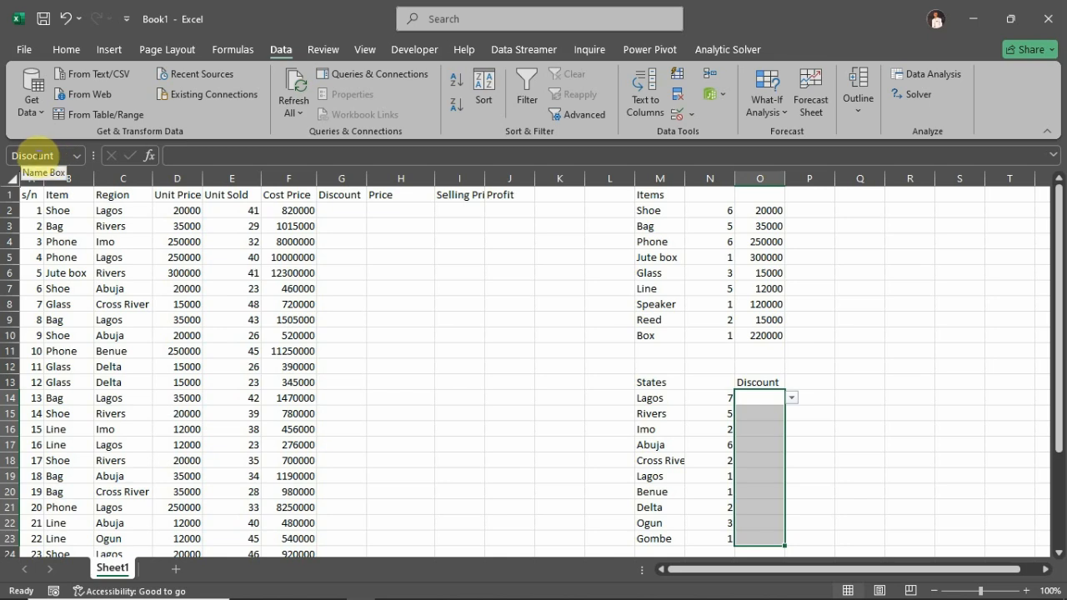
{"action": "left_click", "coordinate": [33, 155]}
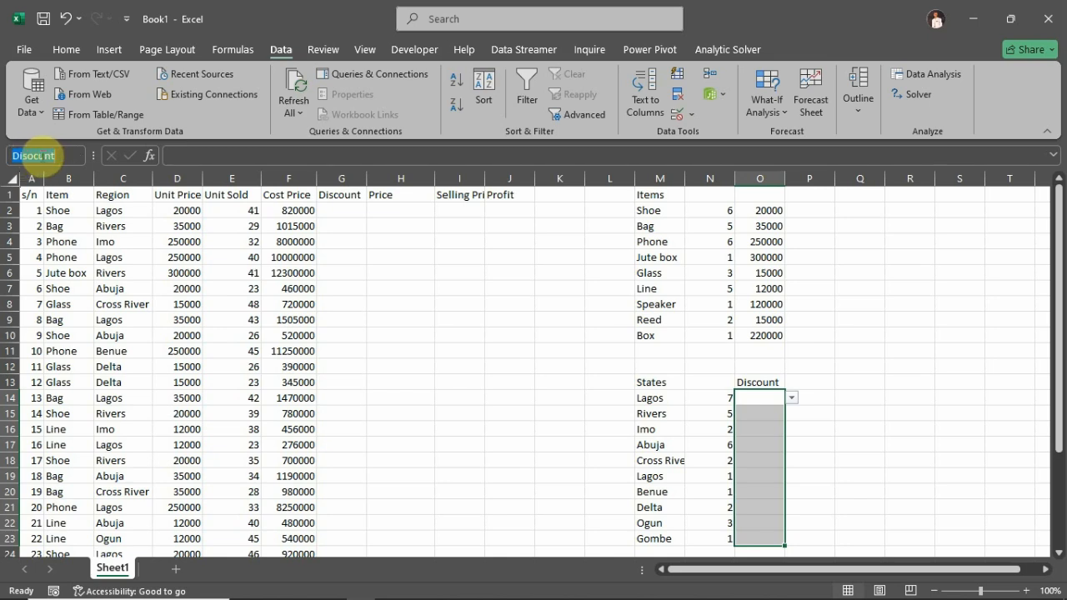
{"action": "type", "text": "Discount"}
{"action": "key", "text": "Return"}
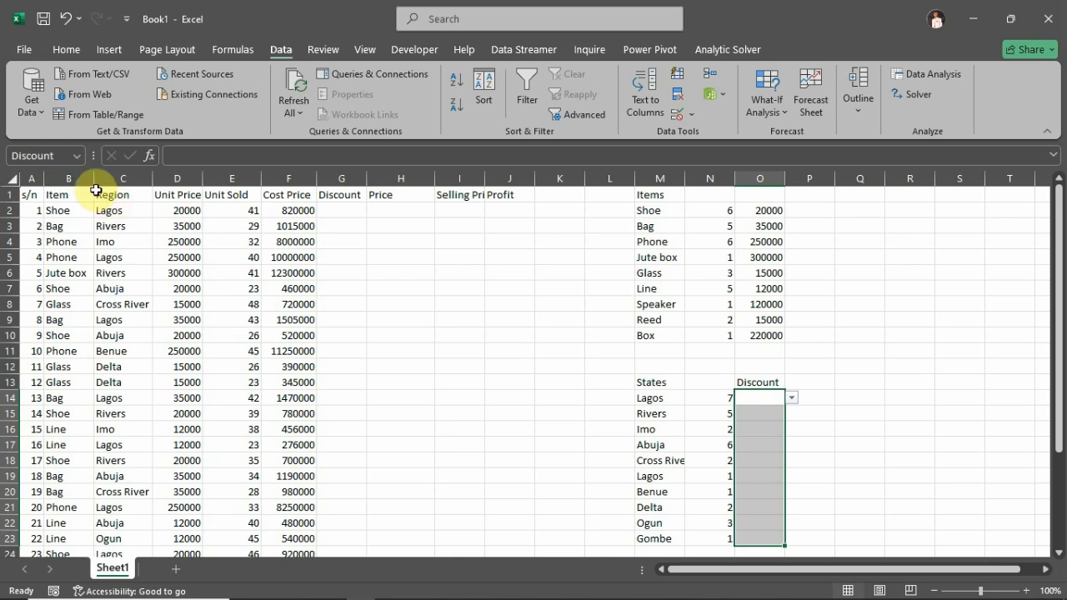
Delete the duplicate Discount name from the workbook's defined names, keeping one Discount range.
{"action": "left_click", "coordinate": [234, 57]}
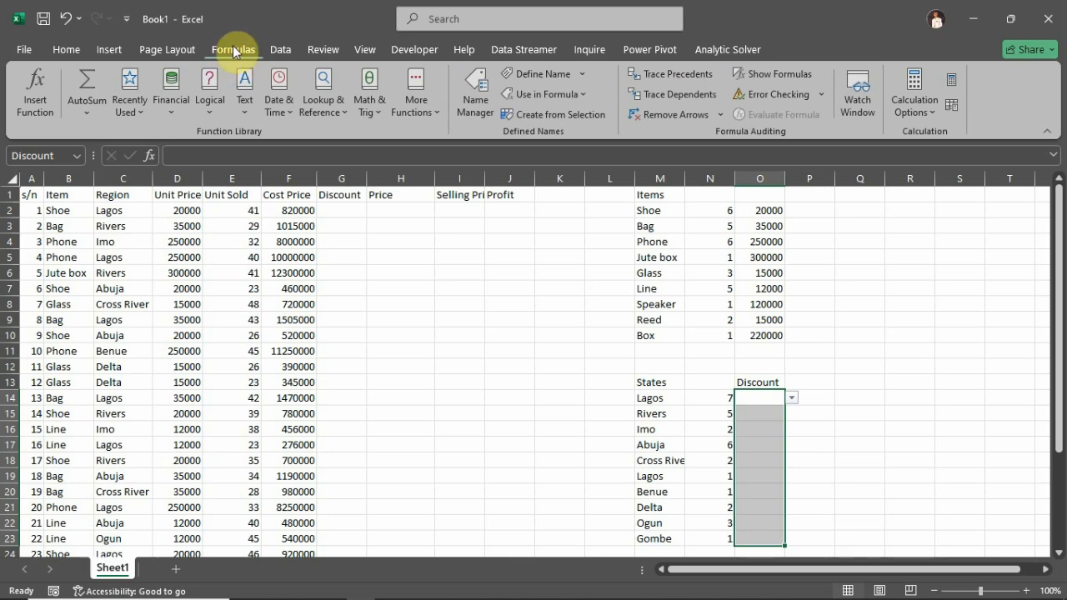
{"action": "left_click", "coordinate": [482, 94]}
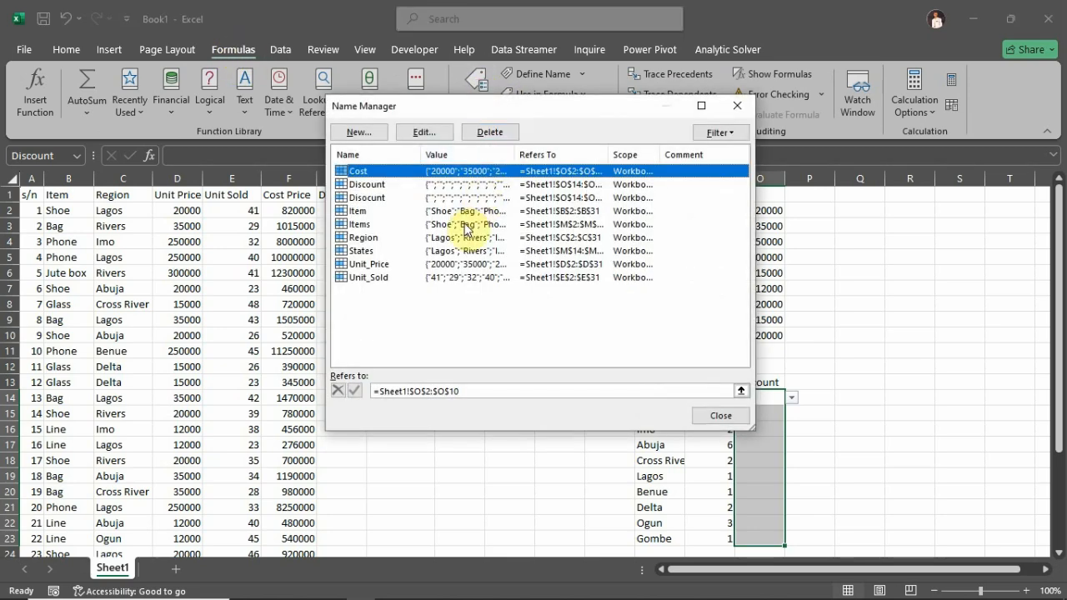
{"action": "left_click", "coordinate": [382, 198]}
{"action": "left_click", "coordinate": [490, 132]}
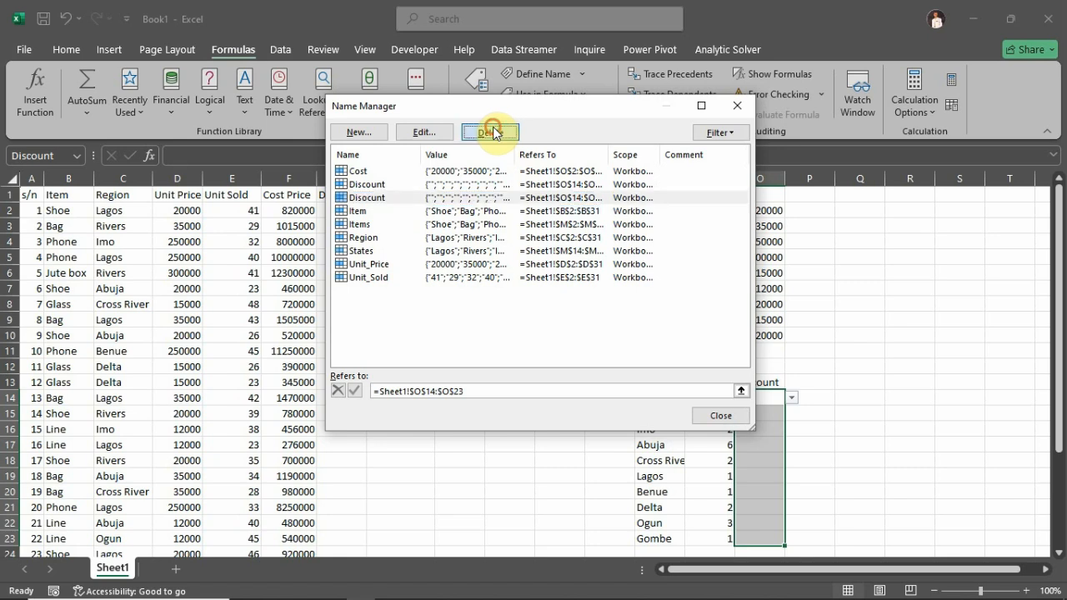
{"action": "left_click", "coordinate": [507, 351]}
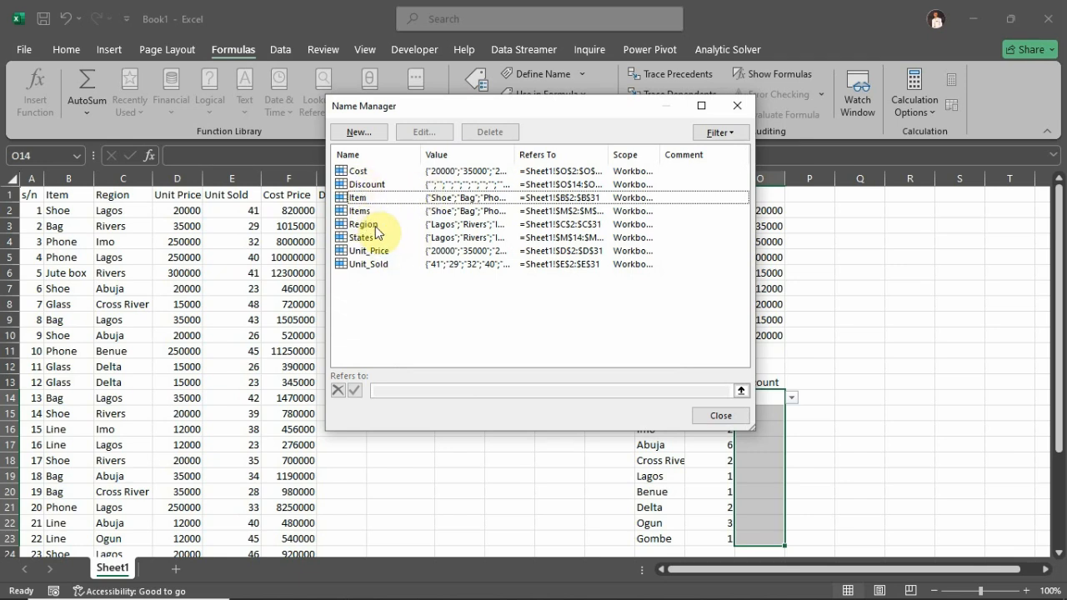
{"action": "left_click", "coordinate": [717, 420]}
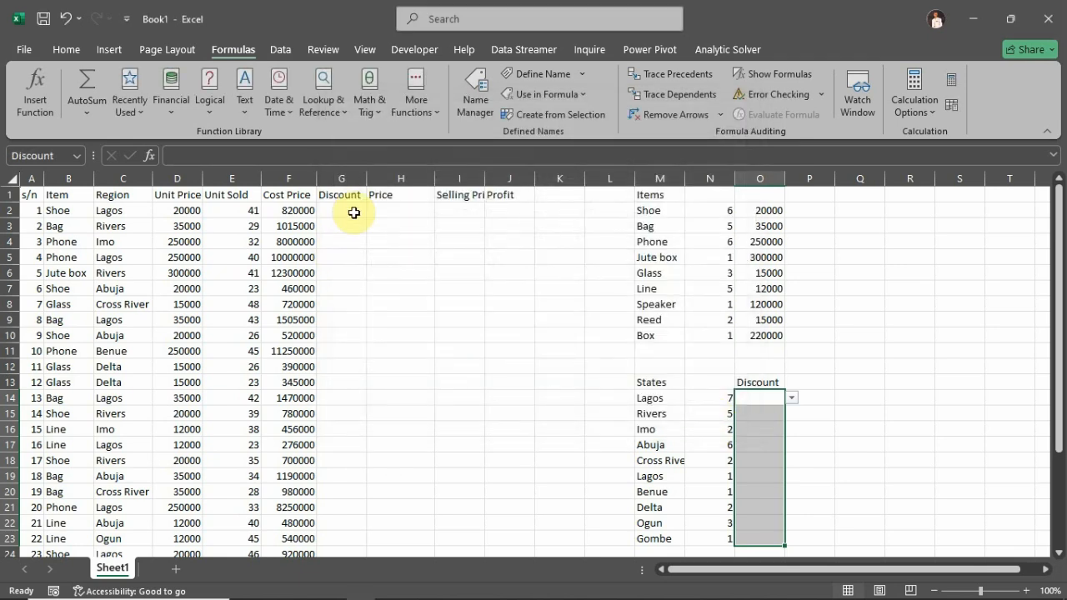
Enter the formula =XLOOKUP(C2,States,Discount,"--") in G2 to look up the discount by region.
{"action": "left_click", "coordinate": [350, 210]}
{"action": "type", "text": "="}
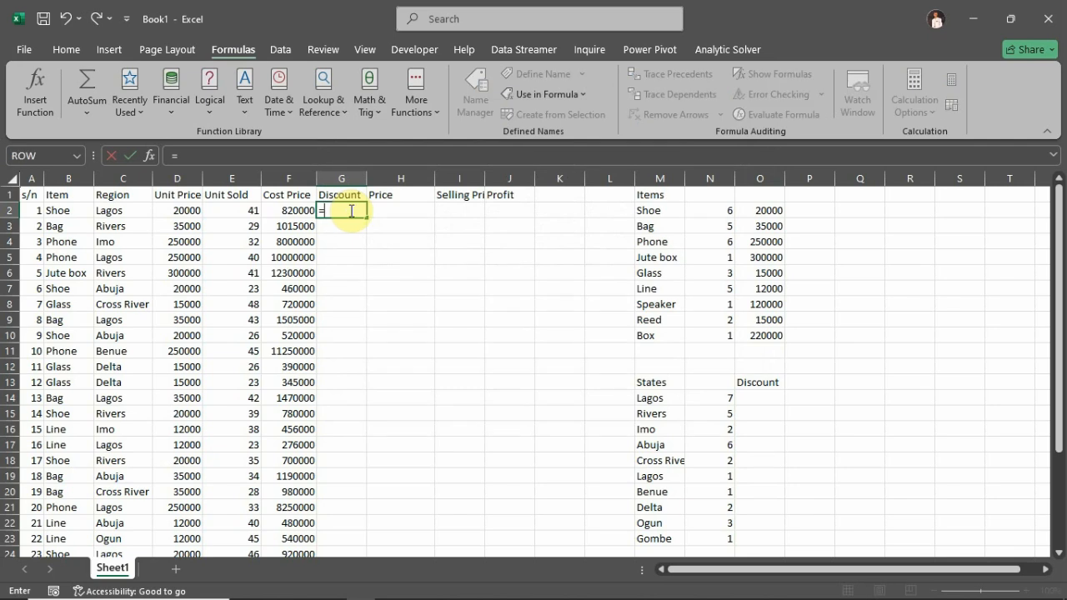
{"action": "type", "text": "XL"}
{"action": "key", "text": "Tab"}
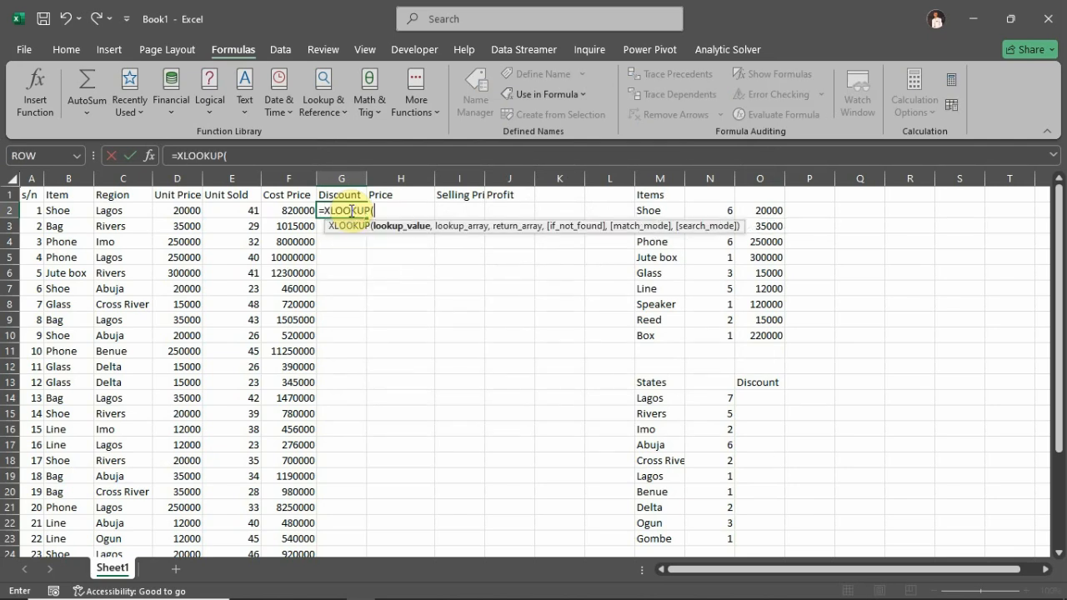
{"action": "left_click", "coordinate": [132, 209]}
{"action": "type", "text": ","}
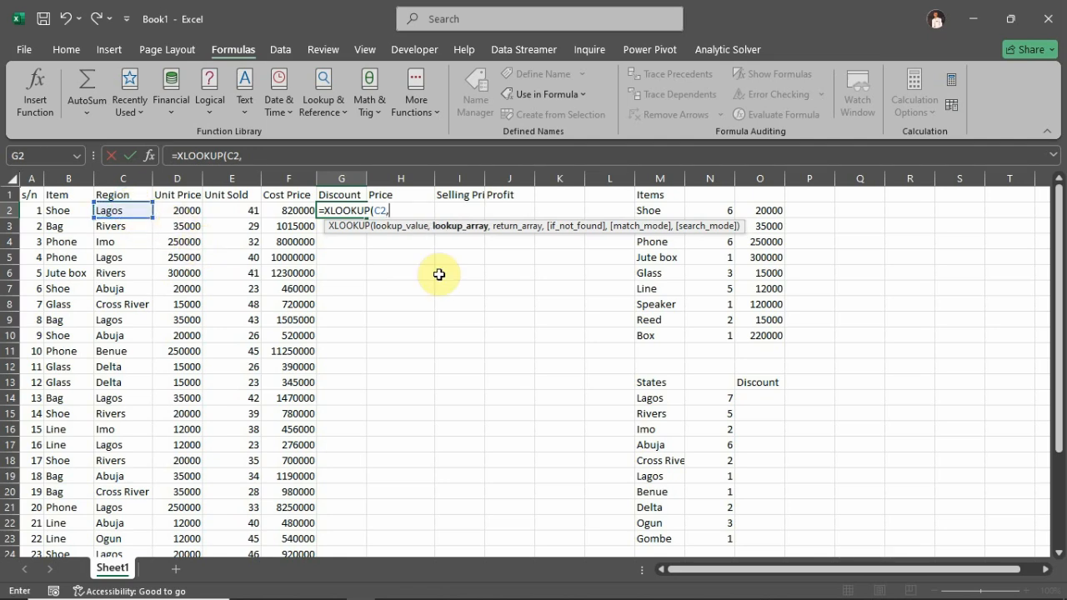
{"action": "type", "text": "State"}
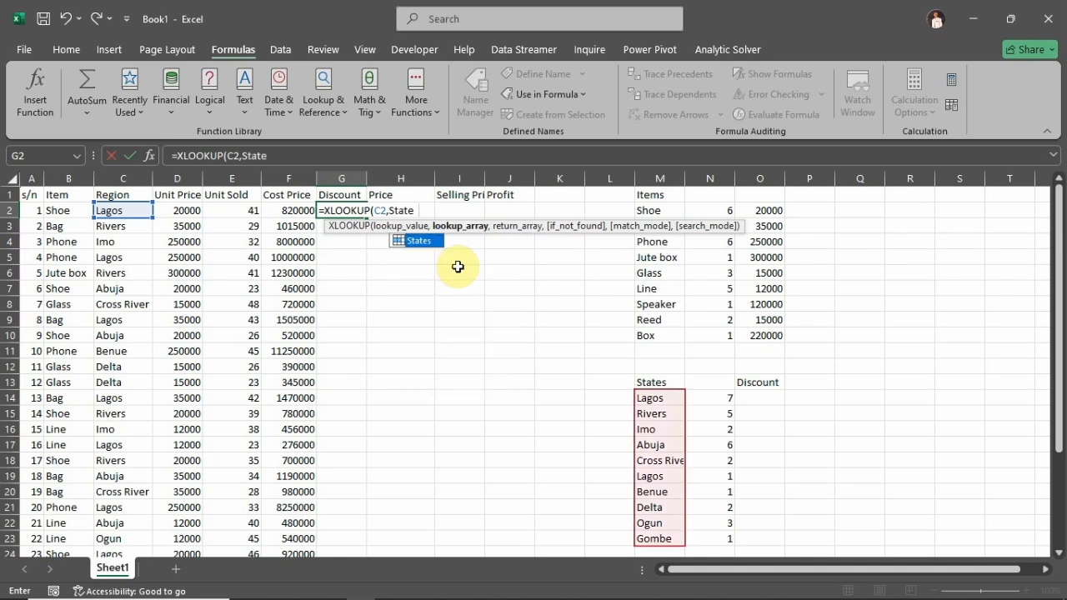
{"action": "type", "text": "s,"}
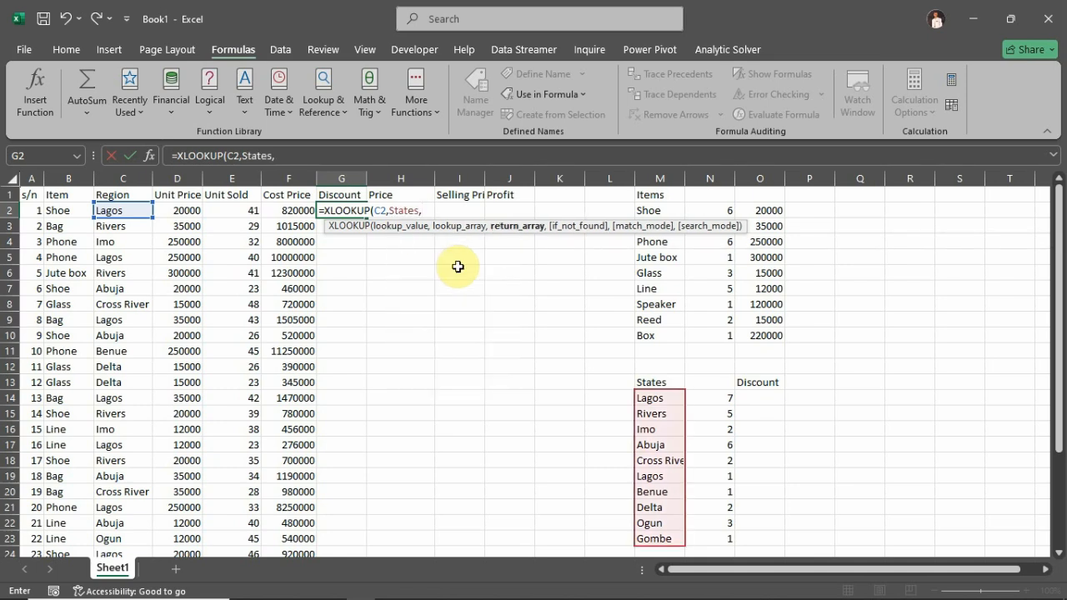
{"action": "type", "text": "D"}
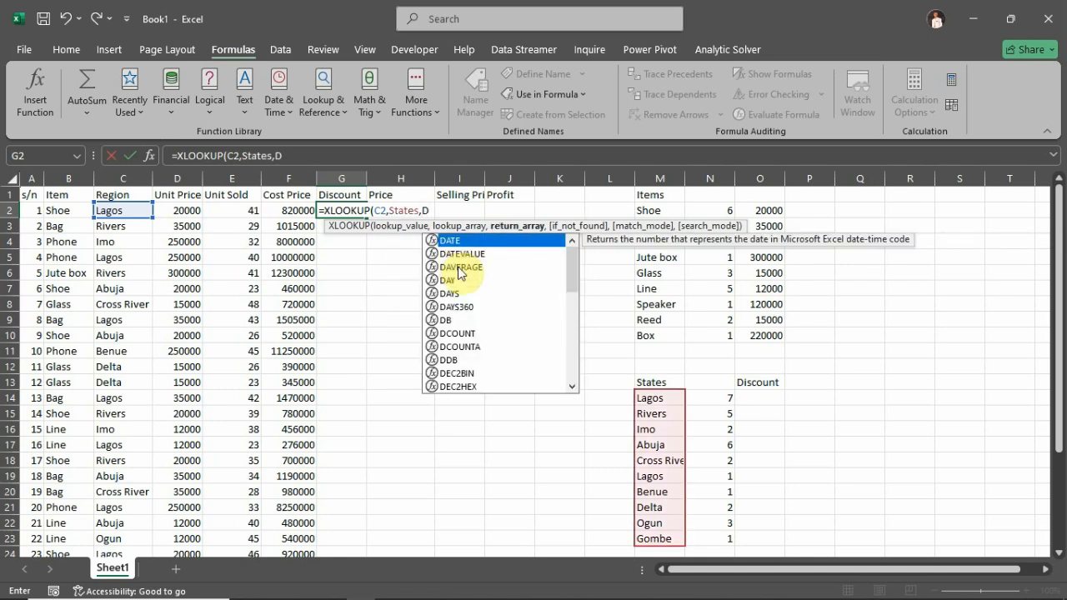
{"action": "type", "text": "isc"}
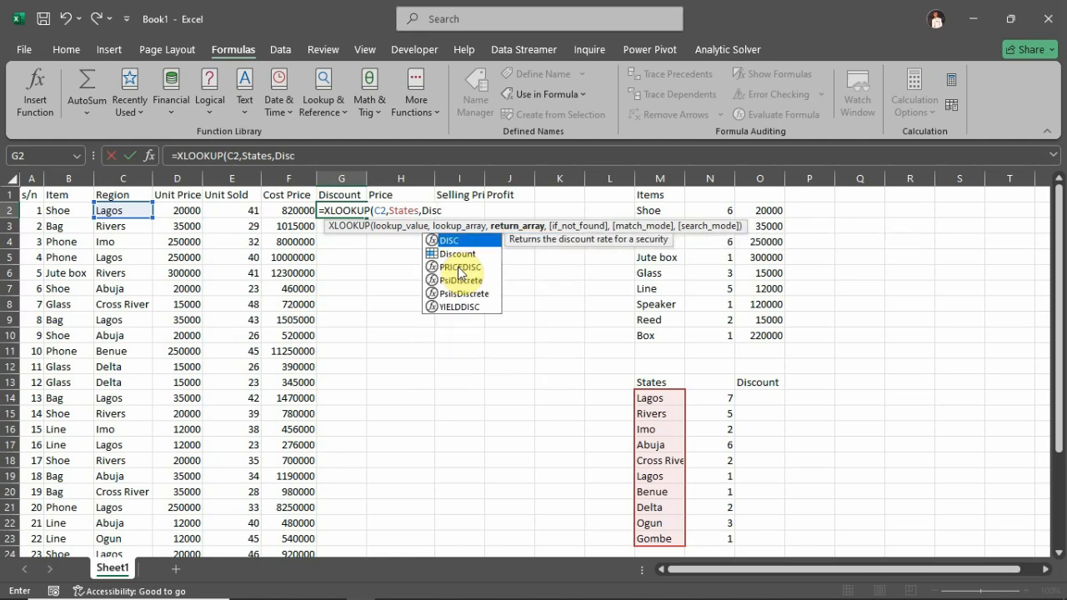
{"action": "left_click", "coordinate": [459, 253]}
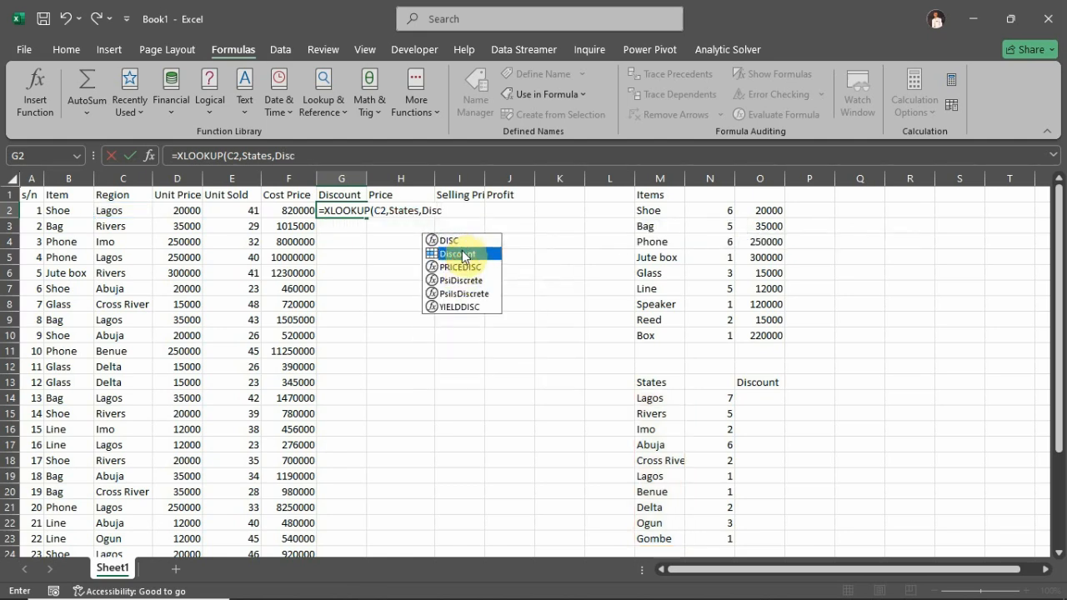
{"action": "double_click", "coordinate": [461, 252]}
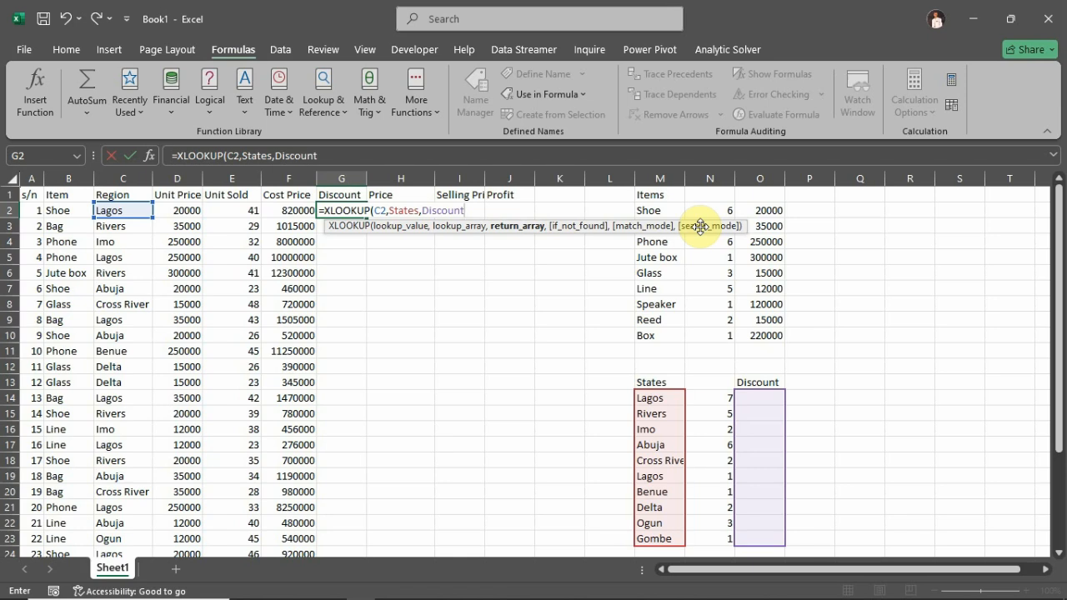
{"action": "type", "text": ",\"--"}
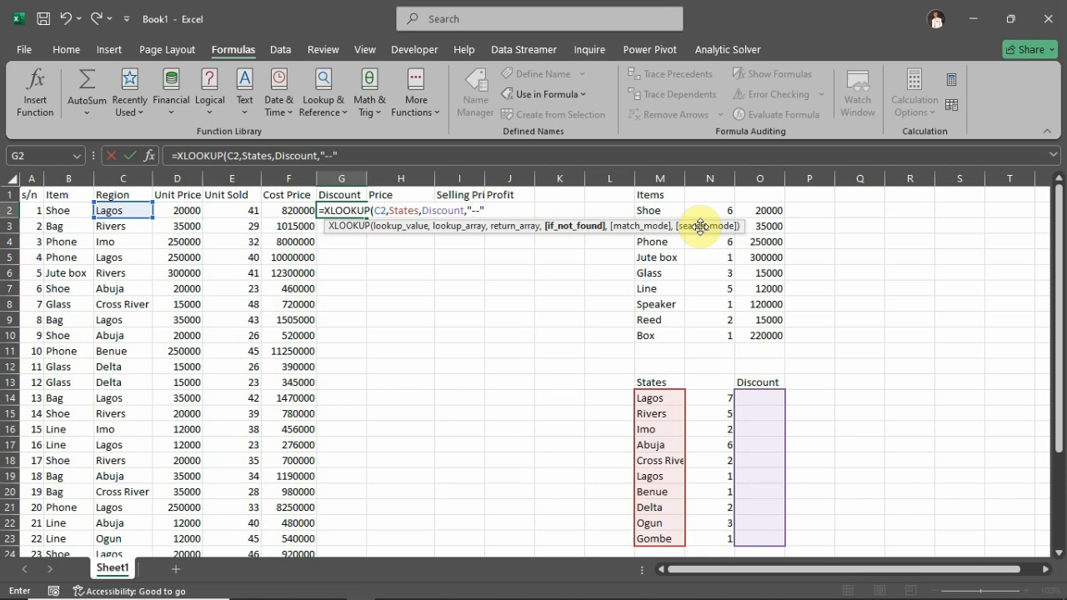
{"action": "type", "text": "\")"}
{"action": "key", "text": "Return"}
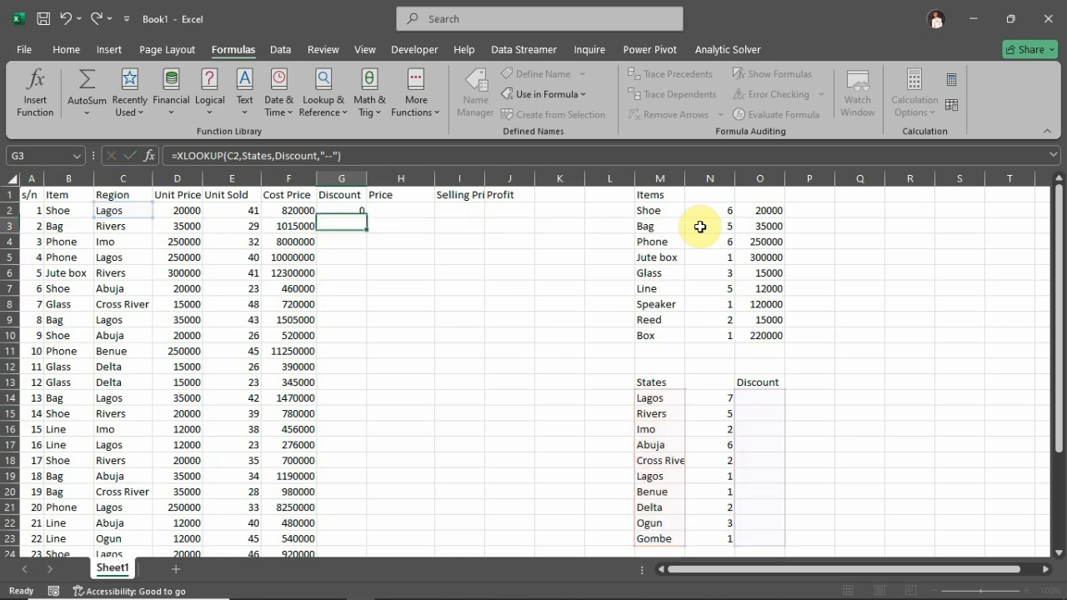
Fill the XLOOKUP formula from G2 down the whole Discount column of the sales table.
{"action": "left_click", "coordinate": [343, 210]}
{"action": "left_click_drag", "start_coordinate": [367, 218], "coordinate": [367, 218]}
{"action": "double_click", "coordinate": [367, 218]}
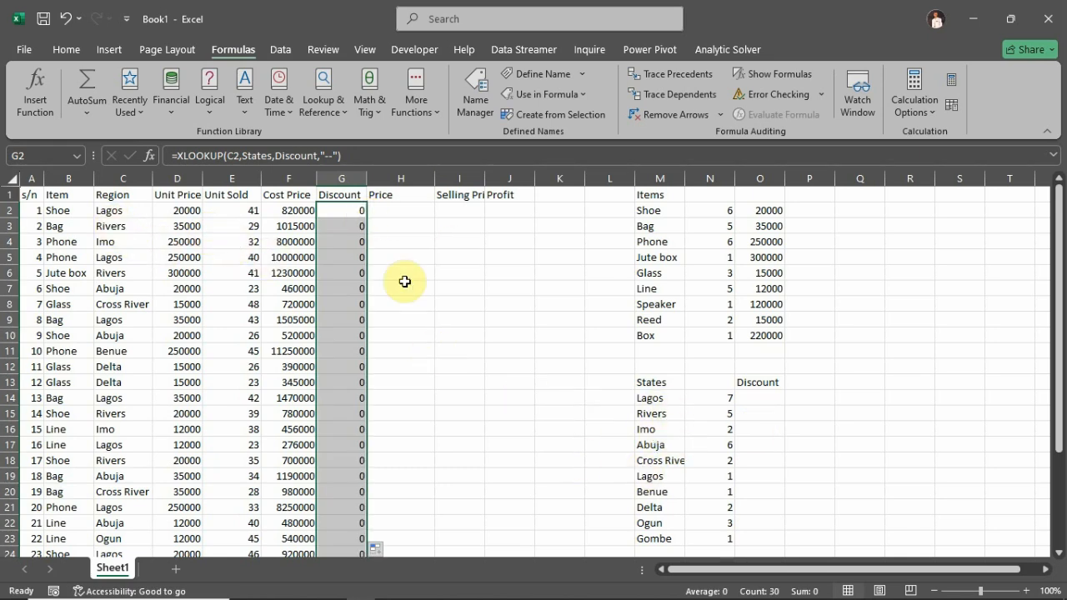
Try changing the region in C2 to Bayelsa, and undo the change.
{"action": "double_click", "coordinate": [127, 212]}
{"action": "left_click_drag", "start_coordinate": [126, 212], "coordinate": [73, 214]}
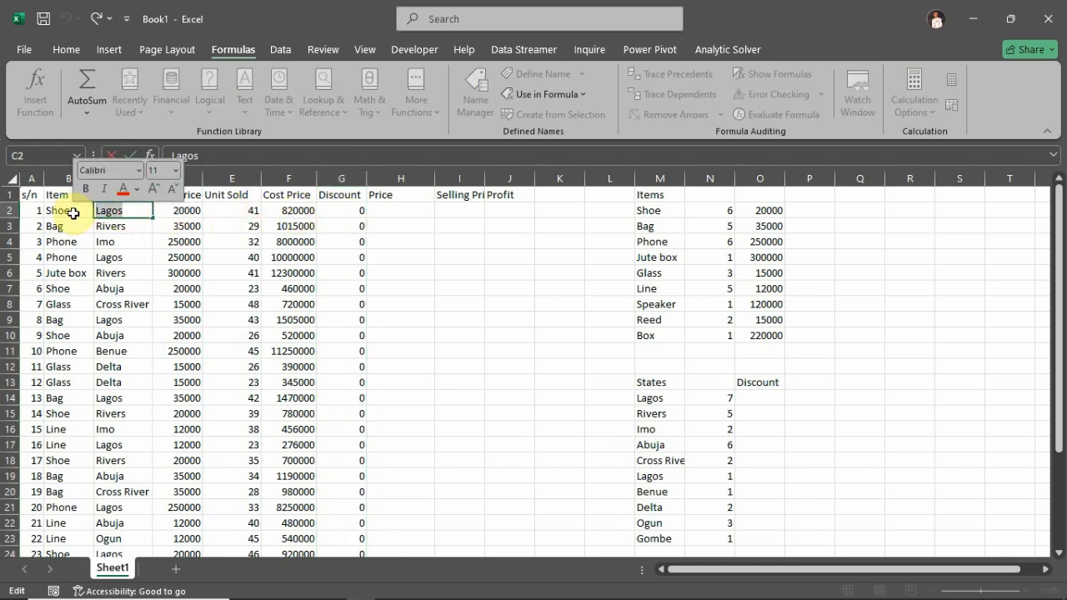
{"action": "type", "text": "Bayelsa"}
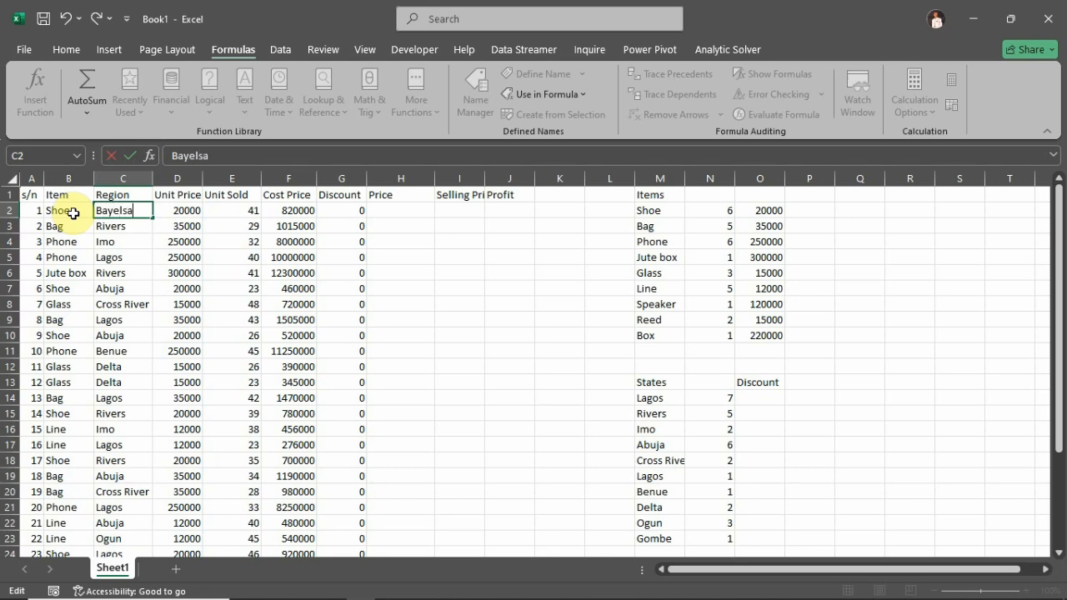
{"action": "key", "text": "Return"}
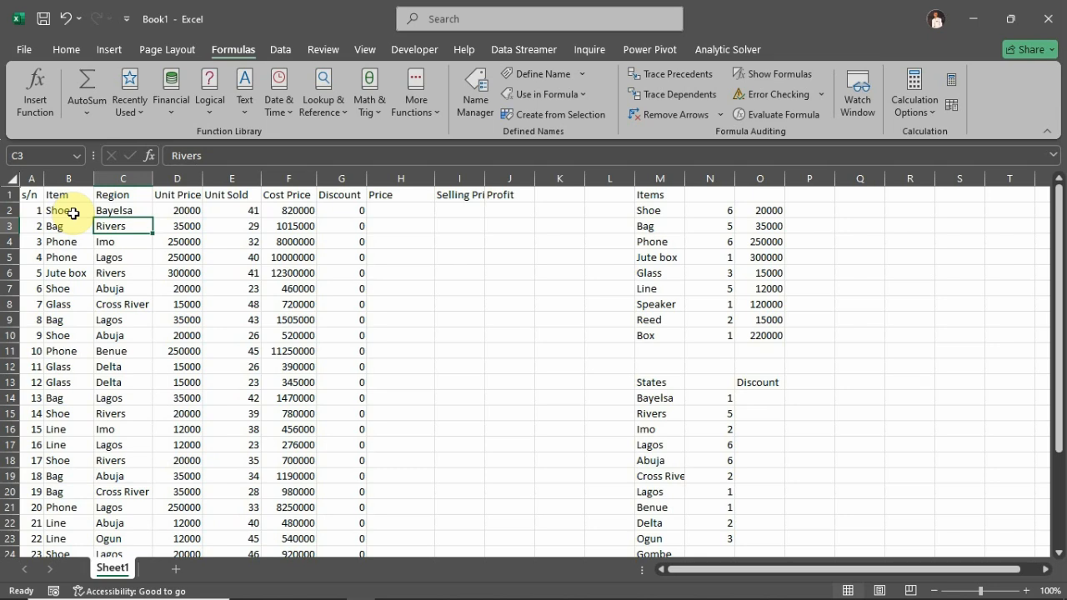
{"action": "key", "text": "ctrl+z"}
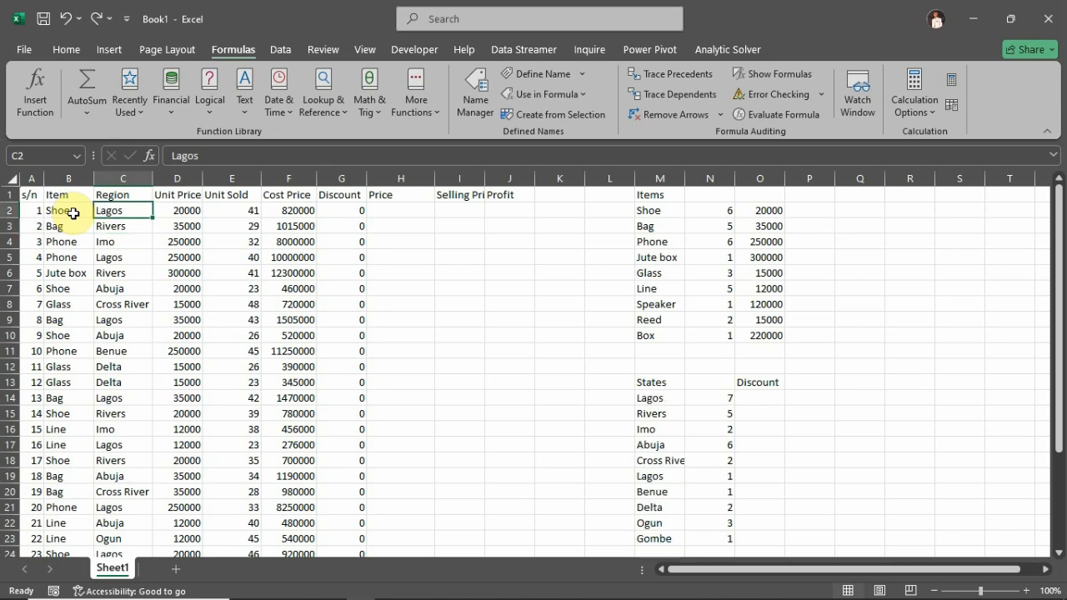
Choose a discount of 0.05 for Lagos in O14 and 0.1 for Rivers in O15.
{"action": "left_click", "coordinate": [769, 400]}
{"action": "left_click", "coordinate": [790, 399]}
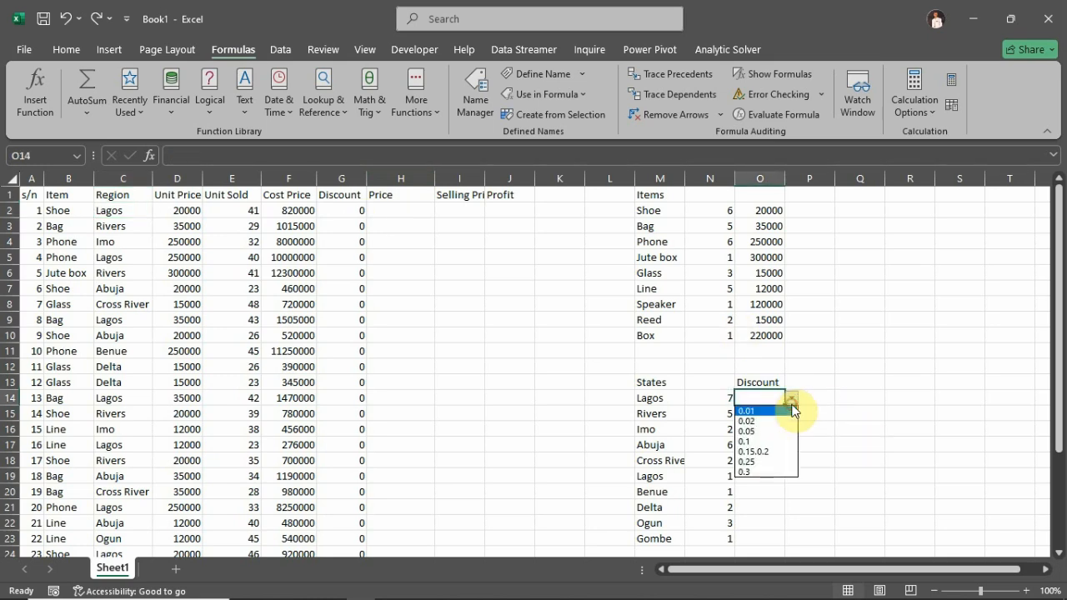
{"action": "left_click", "coordinate": [753, 431]}
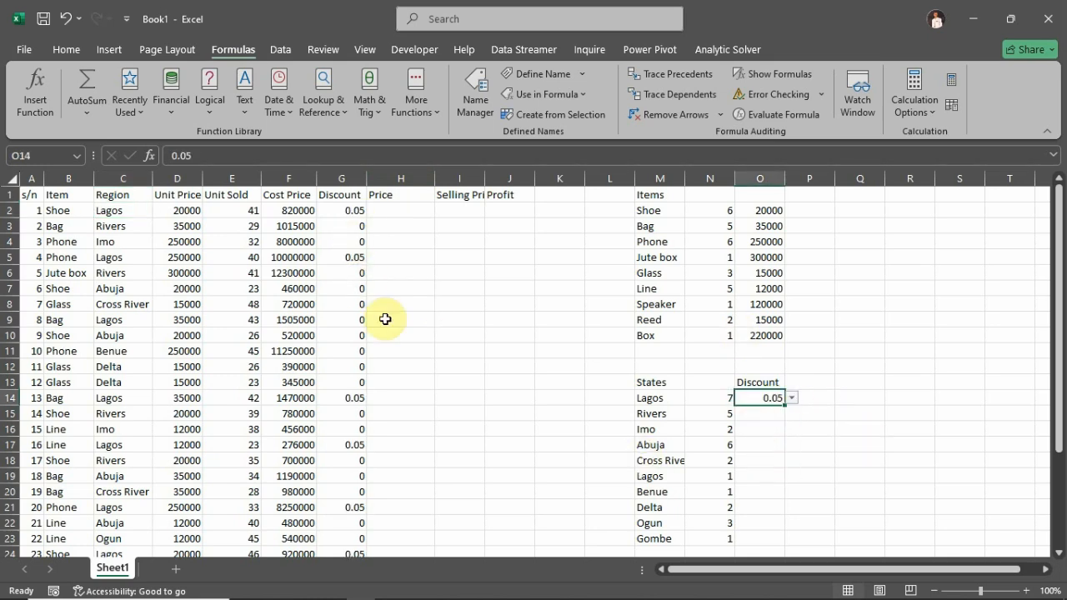
{"action": "left_click", "coordinate": [766, 415]}
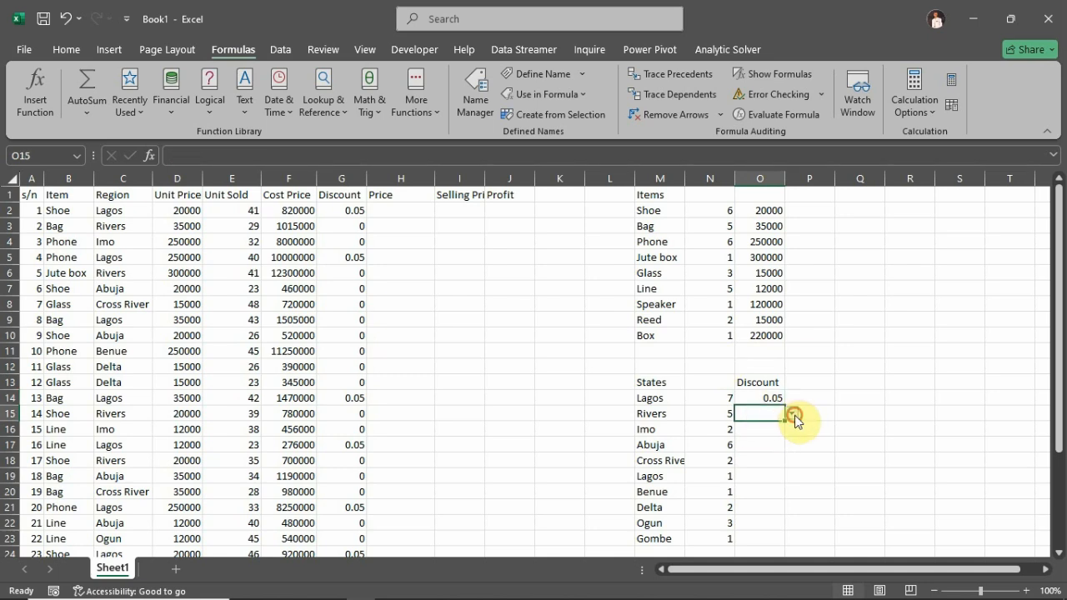
{"action": "left_click", "coordinate": [792, 415]}
{"action": "left_click", "coordinate": [761, 458]}
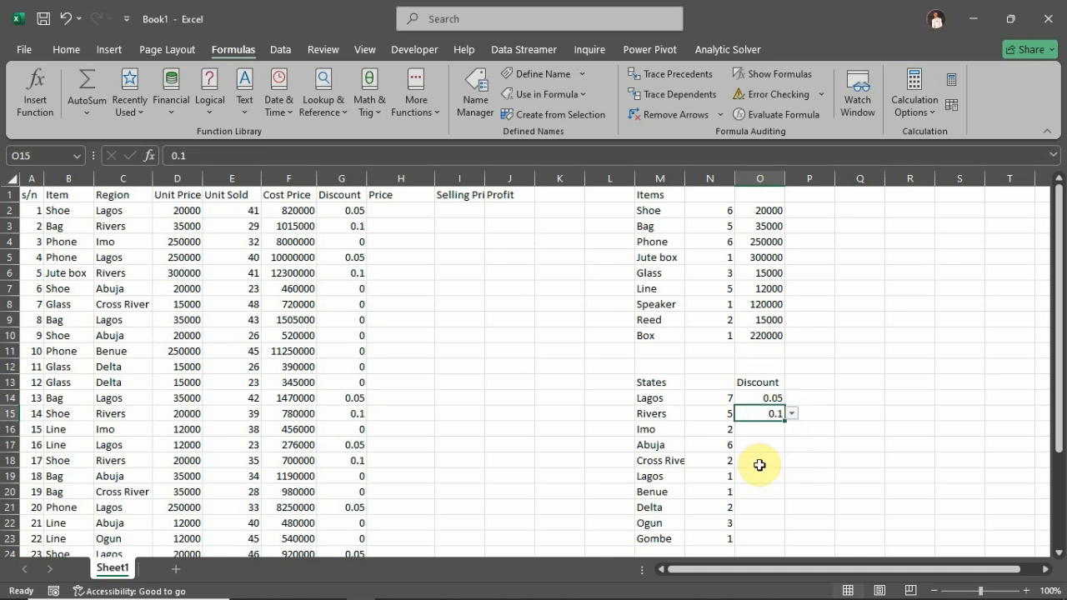
Correct the data validation source list for O14:O23 to 0.01,0.02,0.05,0.1,0.15,0.2,0.25,0.3.
{"action": "left_click", "coordinate": [768, 430]}
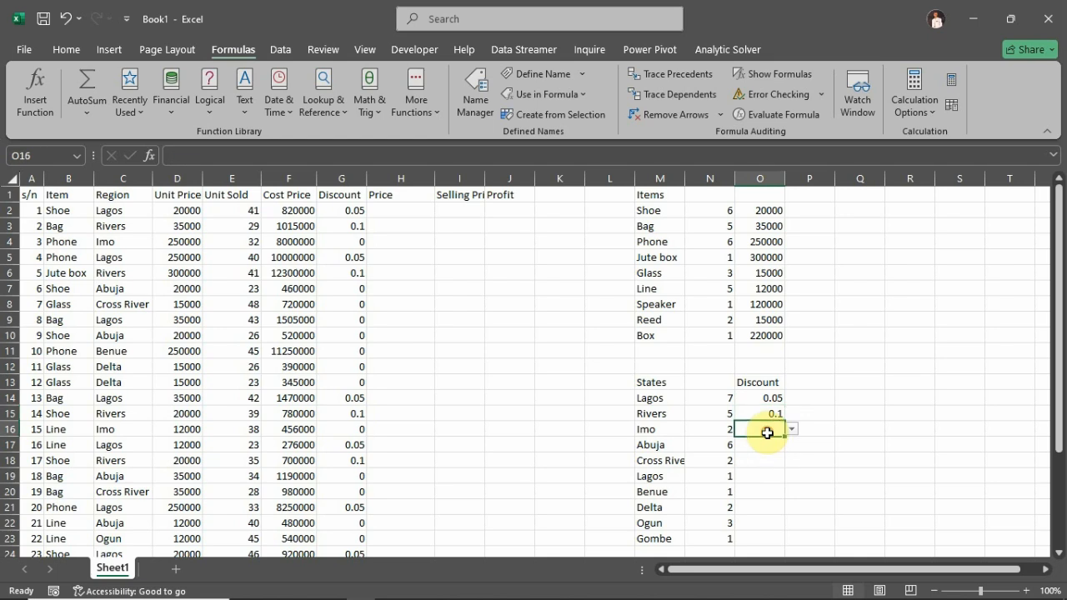
{"action": "left_click", "coordinate": [793, 430]}
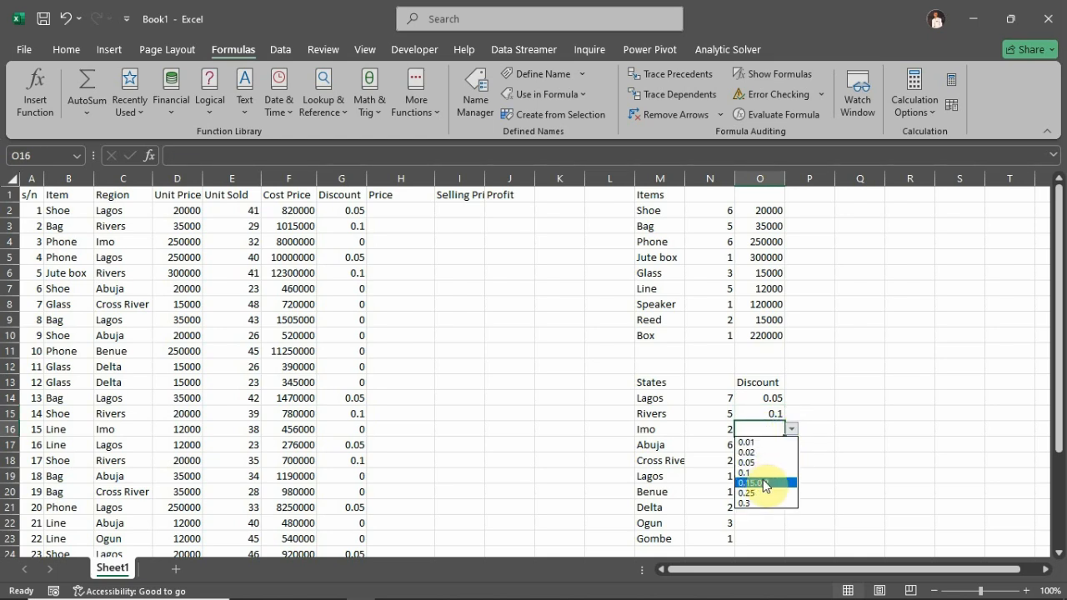
{"action": "left_click_drag", "start_coordinate": [769, 395], "coordinate": [769, 541]}
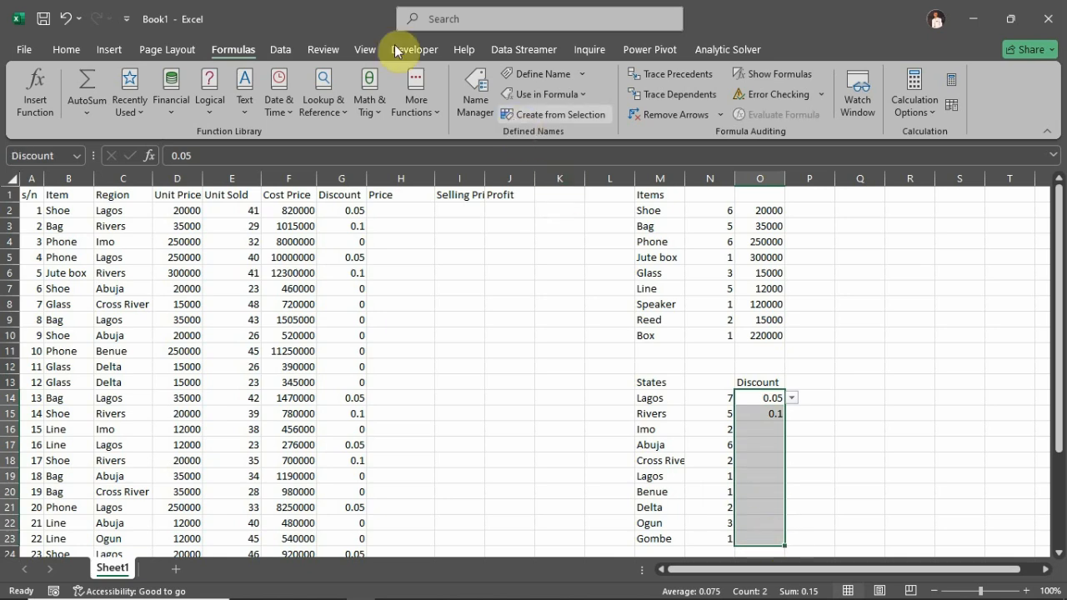
{"action": "left_click", "coordinate": [279, 47]}
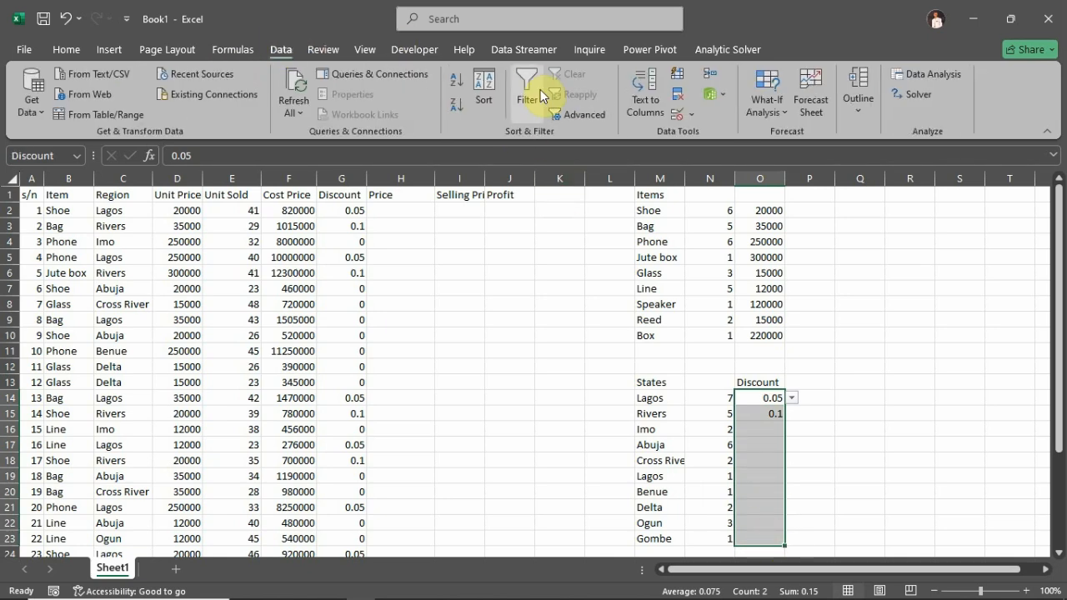
{"action": "left_click", "coordinate": [690, 114]}
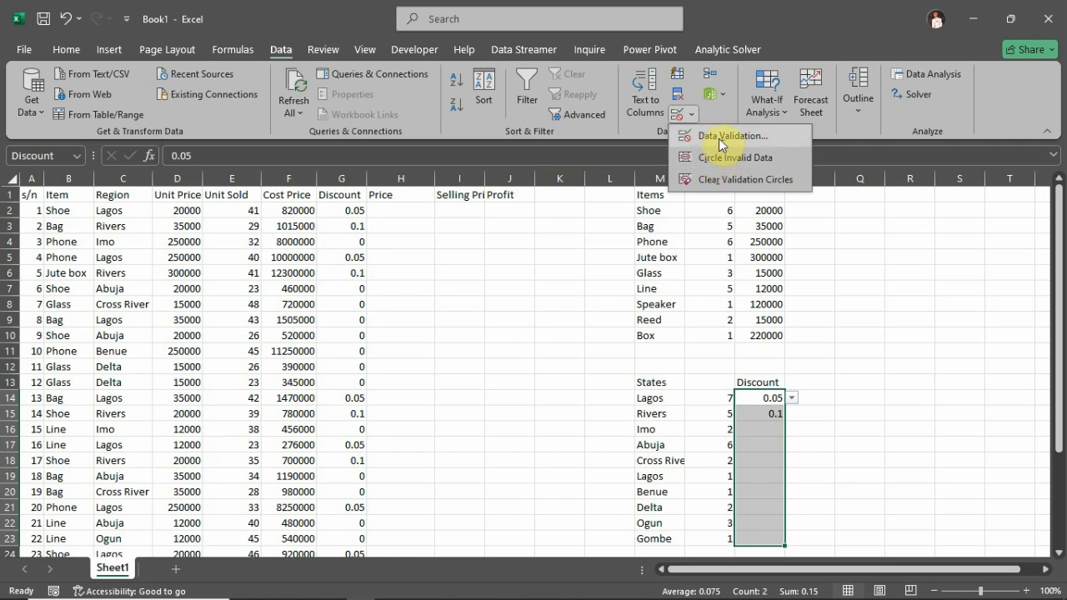
{"action": "left_click", "coordinate": [720, 135]}
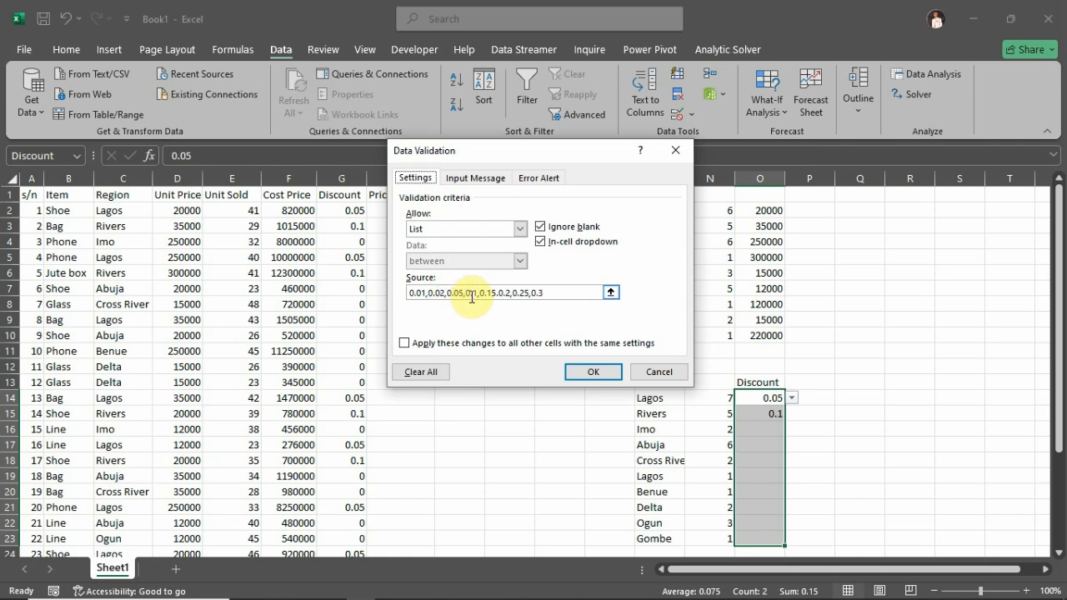
{"action": "left_click", "coordinate": [537, 291]}
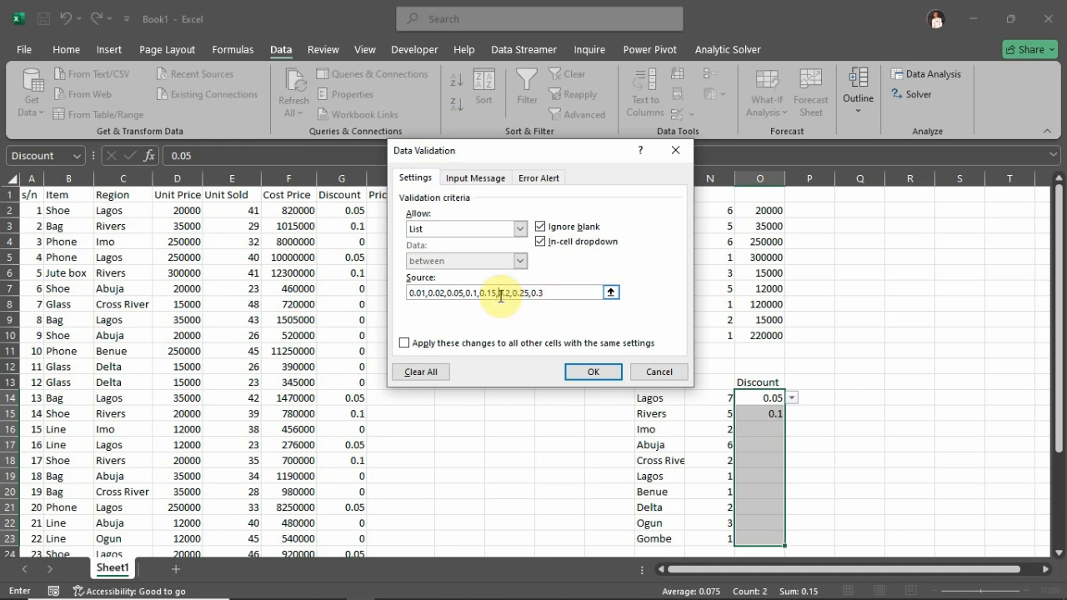
{"action": "left_click", "coordinate": [591, 372]}
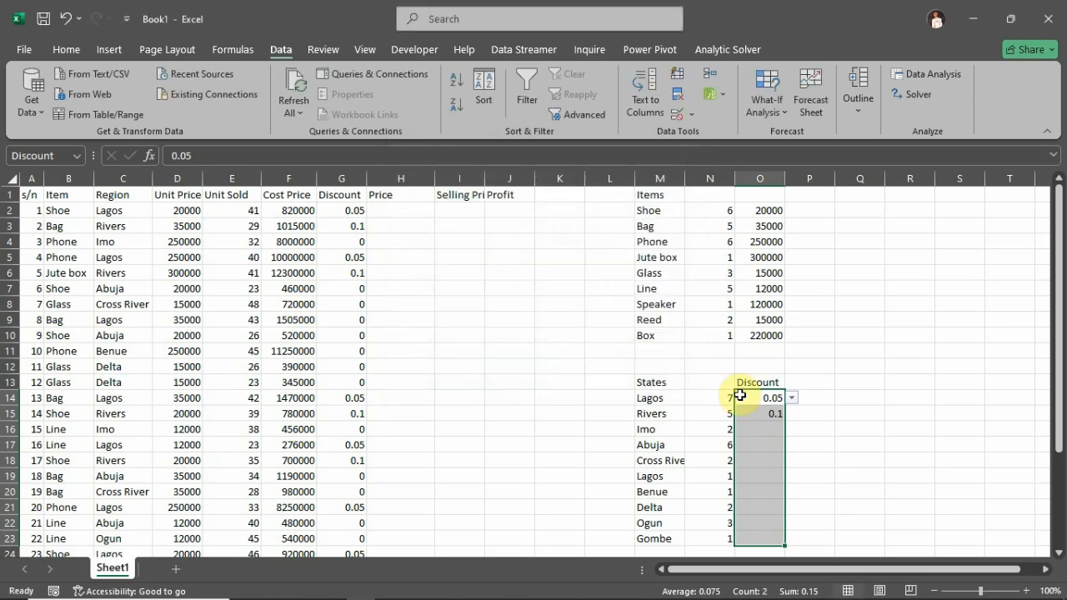
Choose a discount of 0.15 for Imo in O16.
{"action": "left_click", "coordinate": [763, 414]}
{"action": "left_click", "coordinate": [785, 427]}
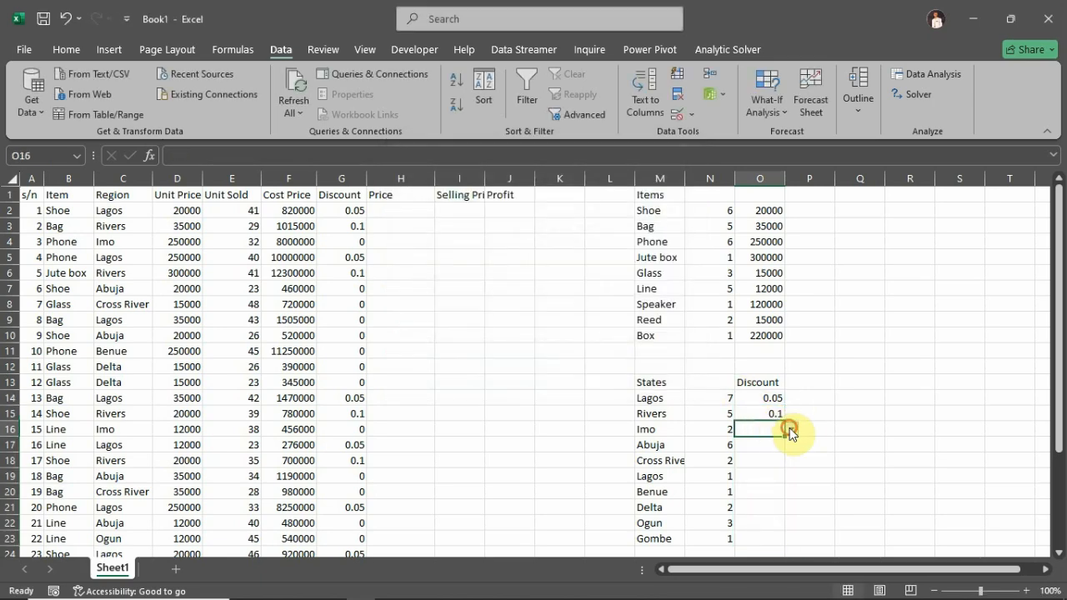
{"action": "left_click", "coordinate": [791, 429]}
{"action": "left_click", "coordinate": [761, 483]}
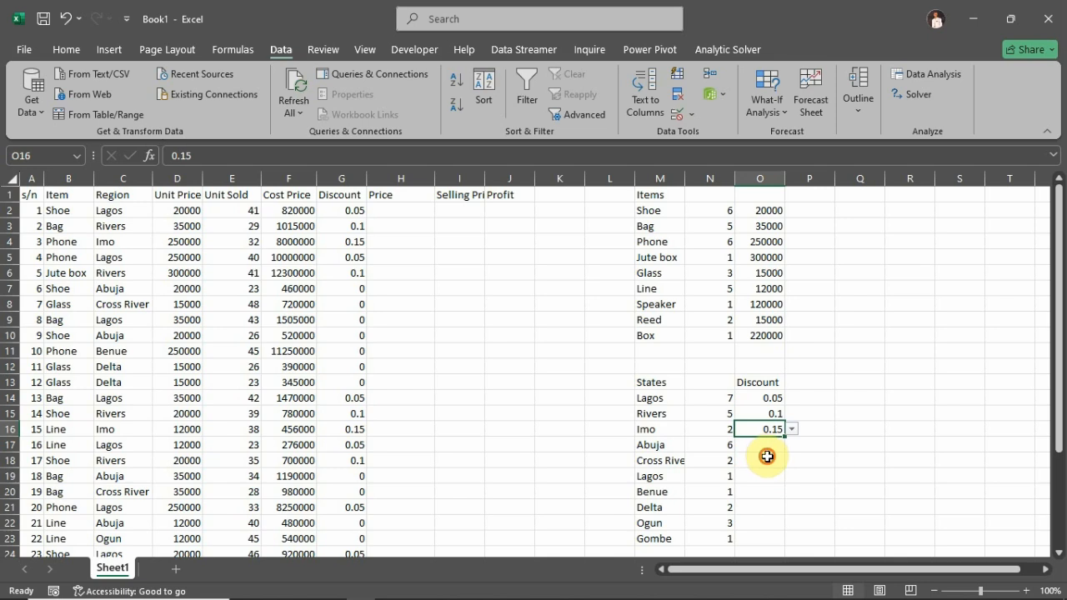
Choose a discount of 0.05 for Cross River in O18 and 0.3 for the second Lagos entry in O19.
{"action": "left_click", "coordinate": [775, 460]}
{"action": "left_click", "coordinate": [792, 463]}
{"action": "left_click", "coordinate": [763, 494]}
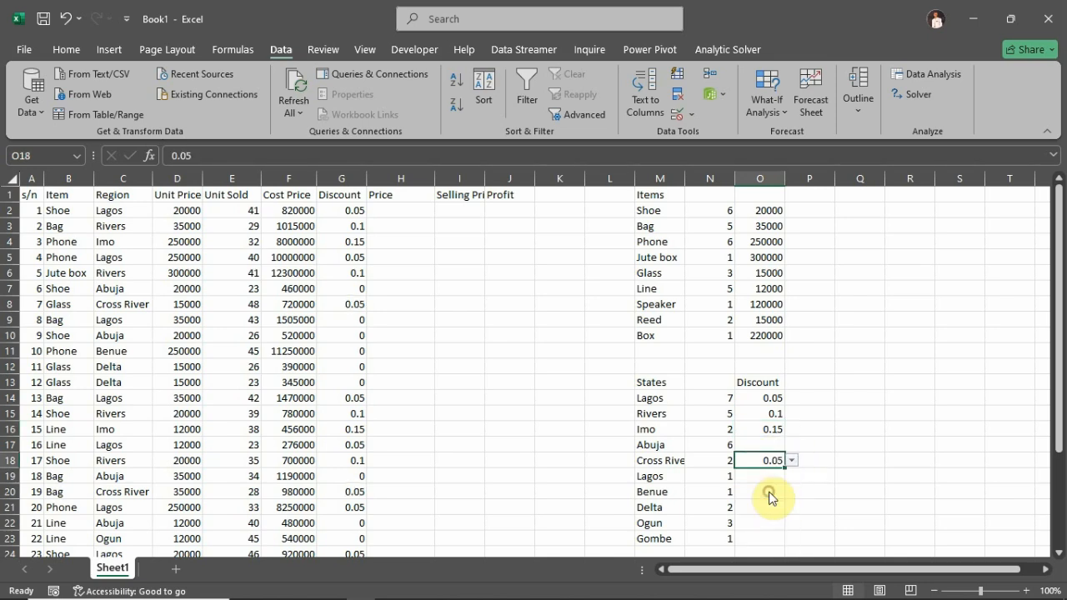
{"action": "left_click", "coordinate": [776, 479]}
{"action": "left_click", "coordinate": [793, 476]}
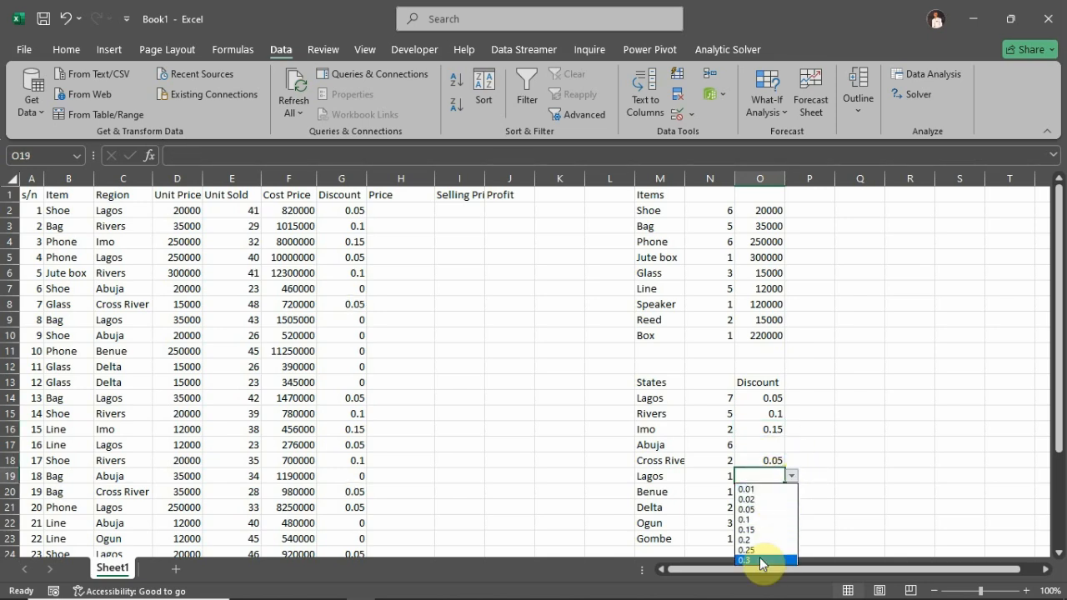
{"action": "left_click", "coordinate": [759, 555]}
Choose a discount of 0.25 for Abuja in O17 and 0.2 for Gombe in O23.
{"action": "left_click", "coordinate": [768, 450]}
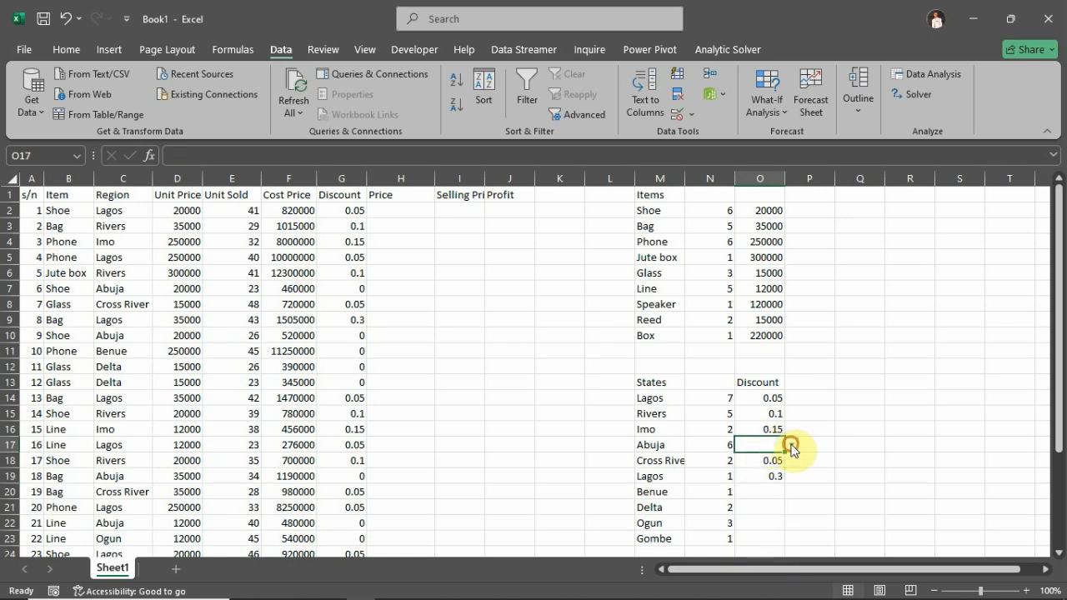
{"action": "left_click", "coordinate": [792, 445]}
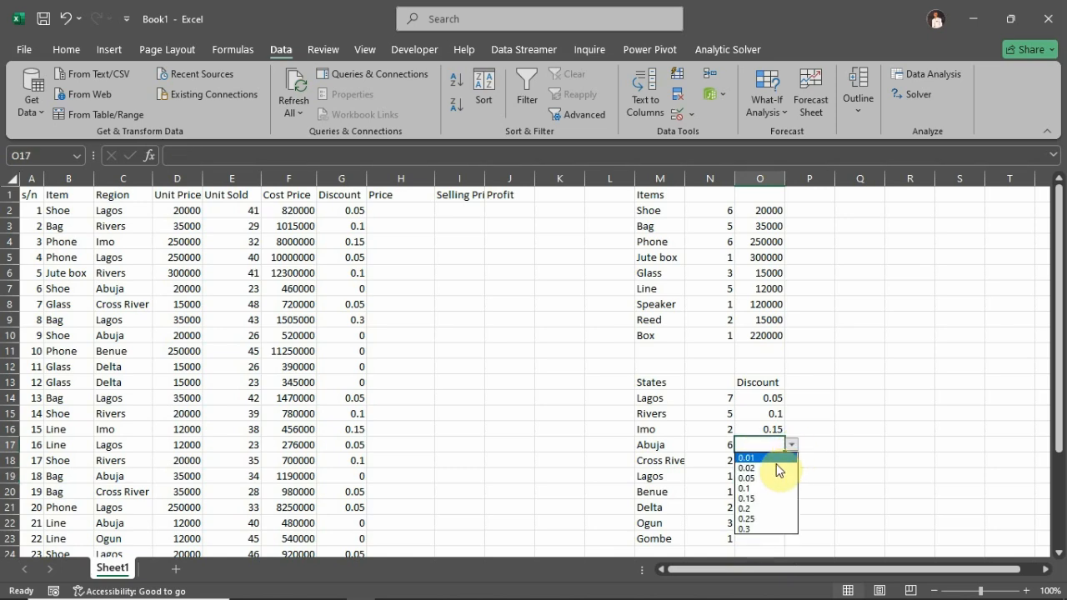
{"action": "left_click", "coordinate": [754, 518]}
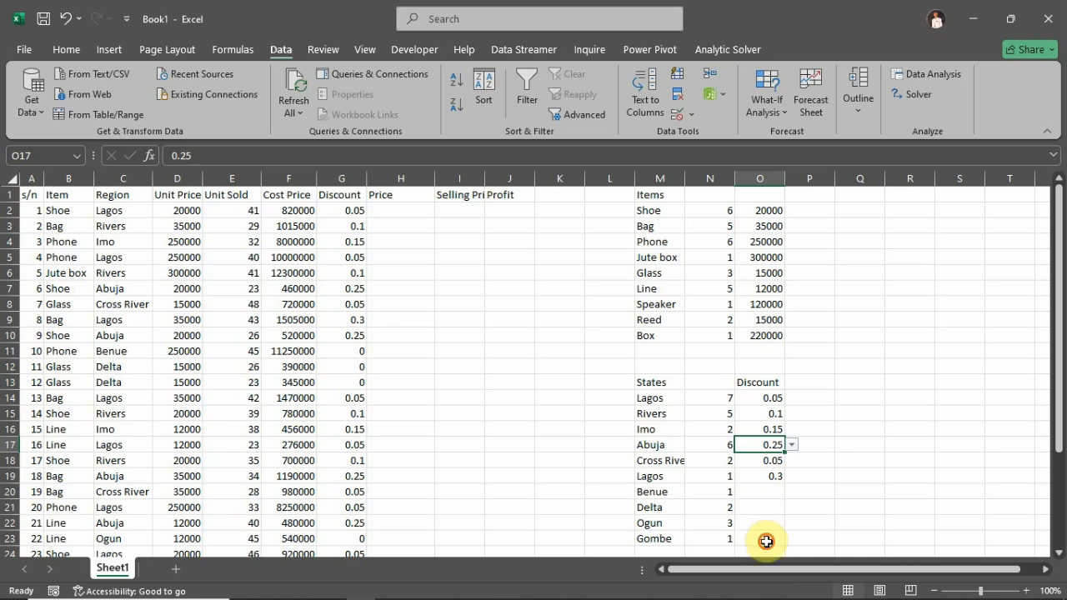
{"action": "left_click", "coordinate": [772, 539]}
{"action": "left_click", "coordinate": [792, 539]}
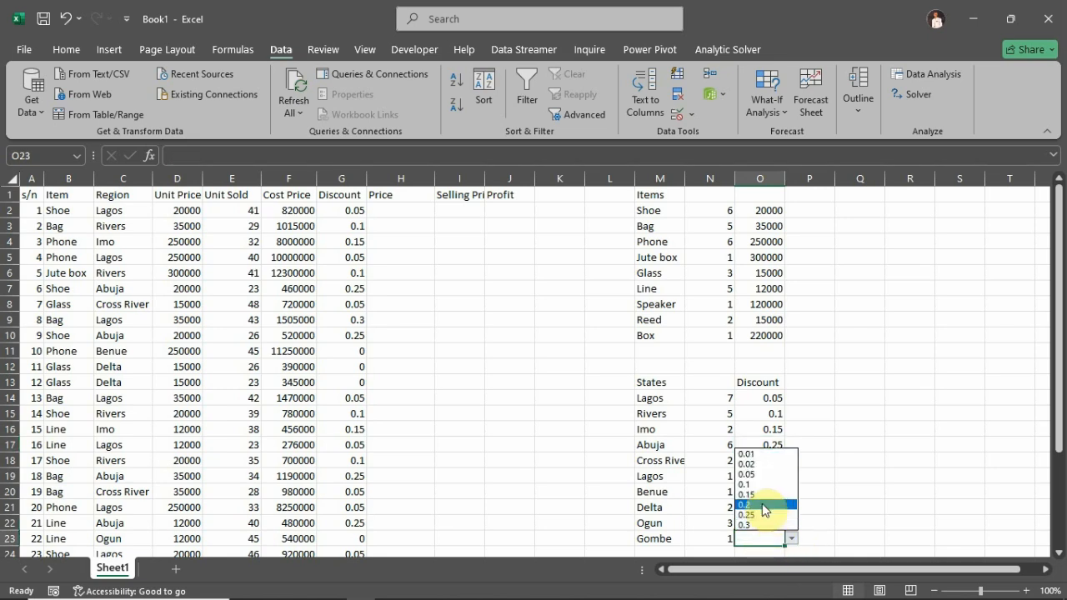
{"action": "left_click", "coordinate": [757, 500]}
Choose a discount of 0.15 for Ogun in O22 and 0.1 for Delta in O21.
{"action": "left_click", "coordinate": [769, 523]}
{"action": "left_click", "coordinate": [792, 523]}
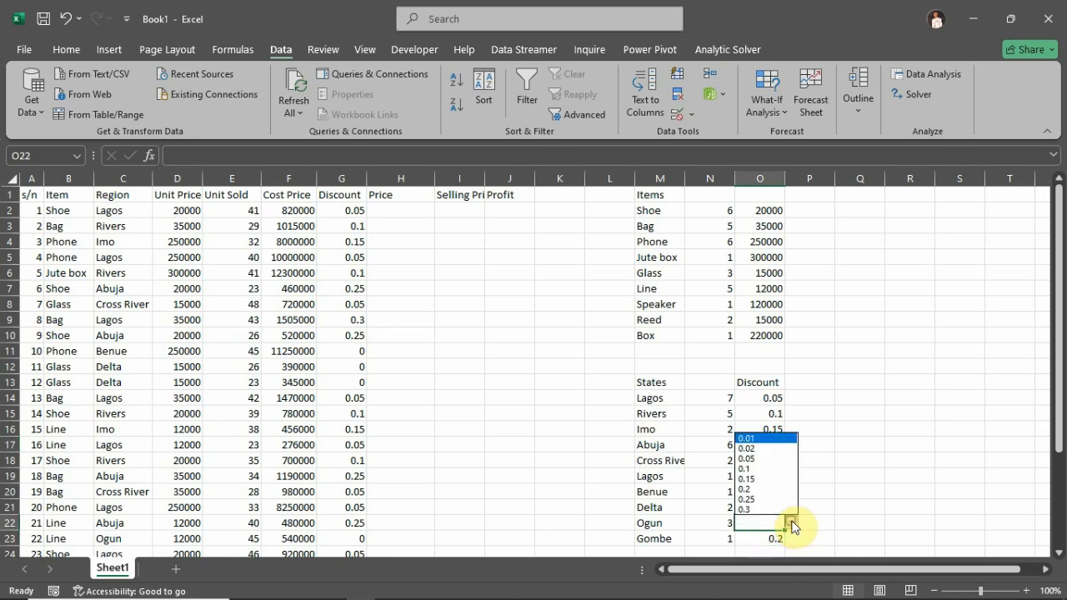
{"action": "left_click", "coordinate": [772, 479]}
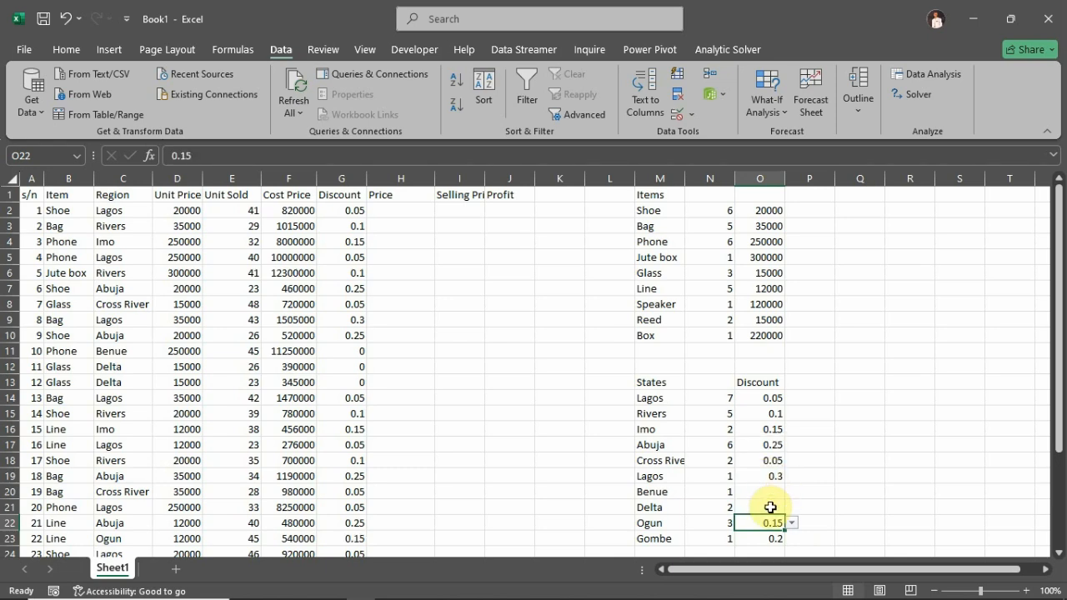
{"action": "left_click", "coordinate": [769, 507]}
{"action": "left_click", "coordinate": [791, 512]}
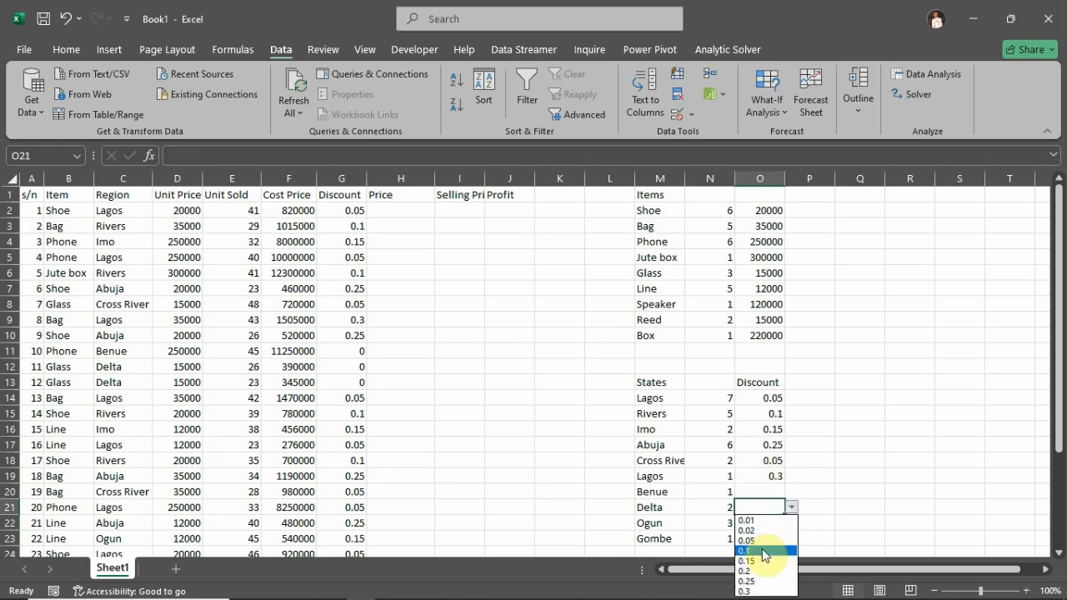
{"action": "left_click", "coordinate": [762, 545]}
Choose a discount of 0.2 for Benue in O20.
{"action": "left_click", "coordinate": [769, 493]}
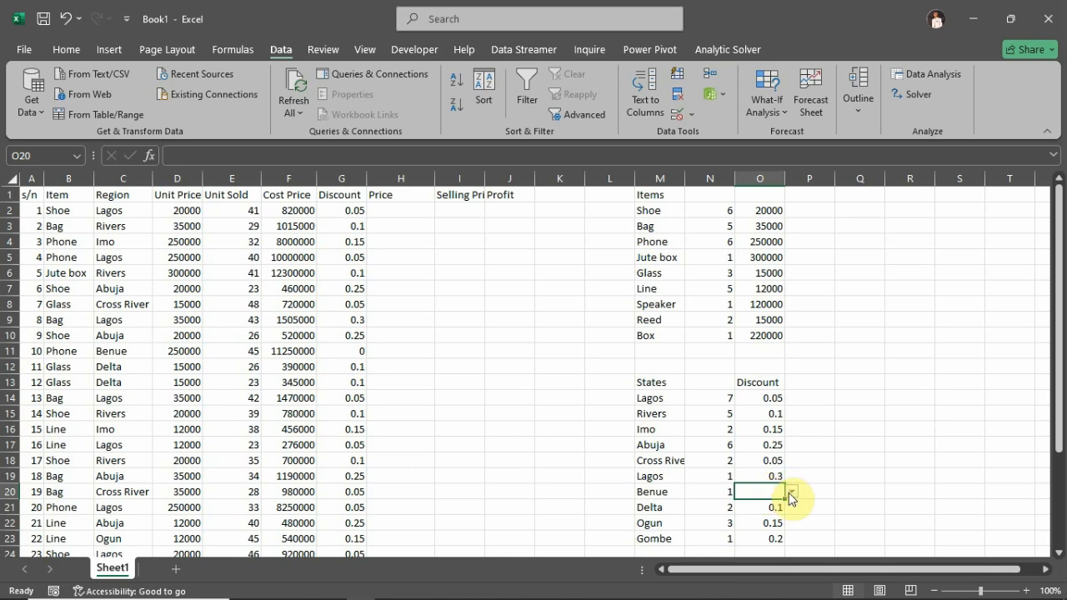
{"action": "left_click", "coordinate": [791, 492]}
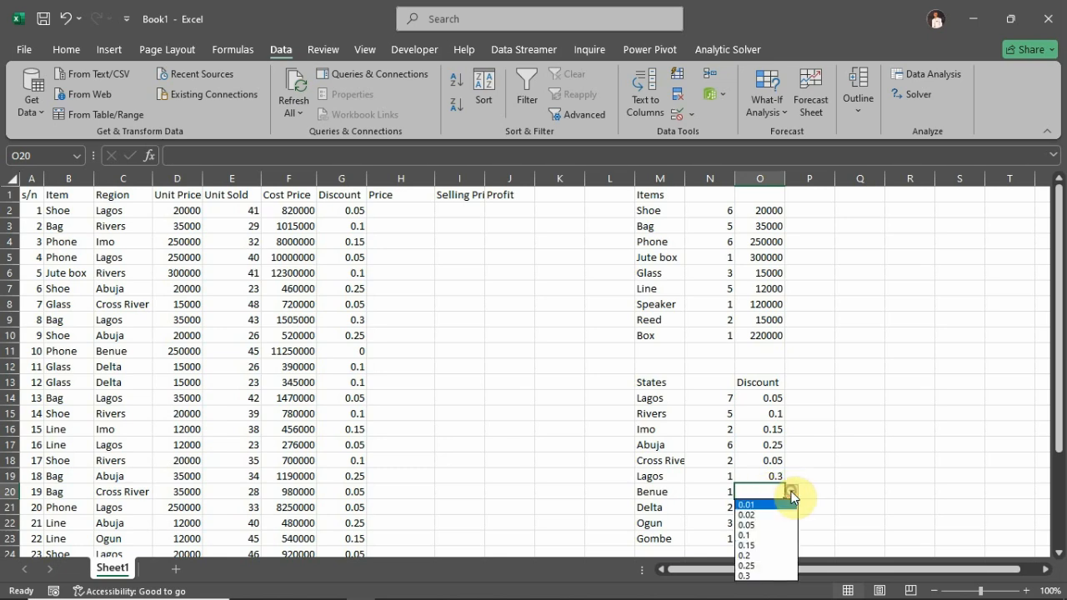
{"action": "left_click", "coordinate": [751, 555]}
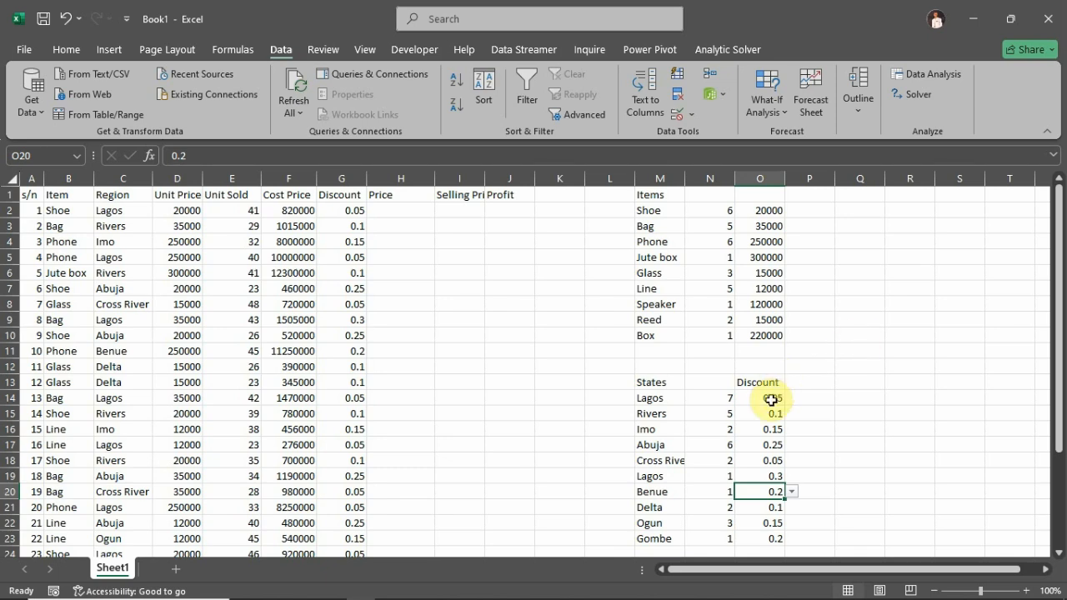
Format the state discounts in O14:O23 and the Discount column values in G2:G31 as percentages.
{"action": "left_click_drag", "start_coordinate": [768, 402], "coordinate": [755, 540]}
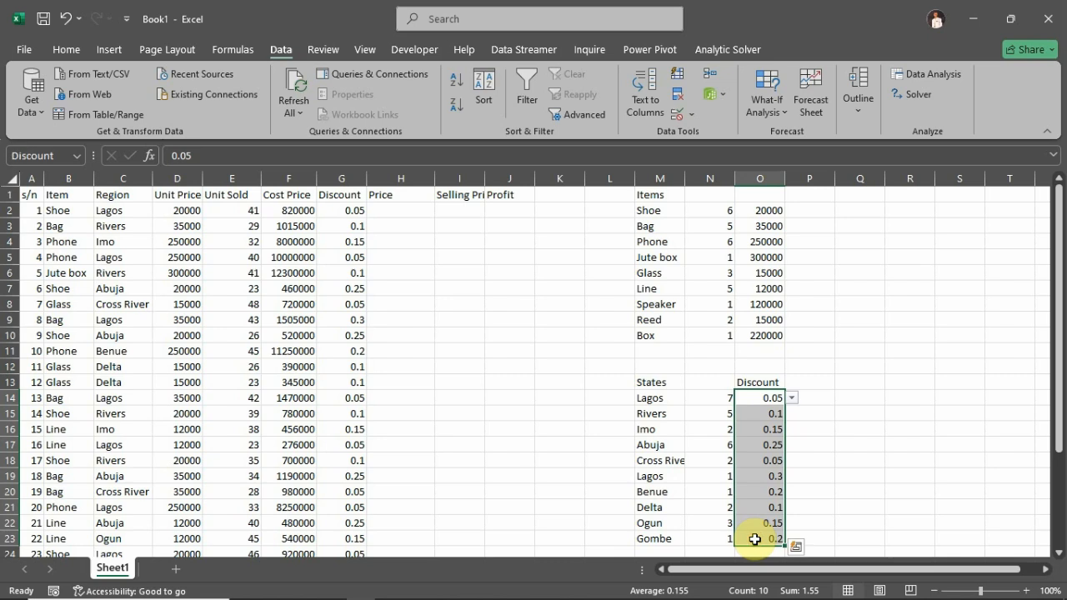
{"action": "left_click", "coordinate": [72, 50]}
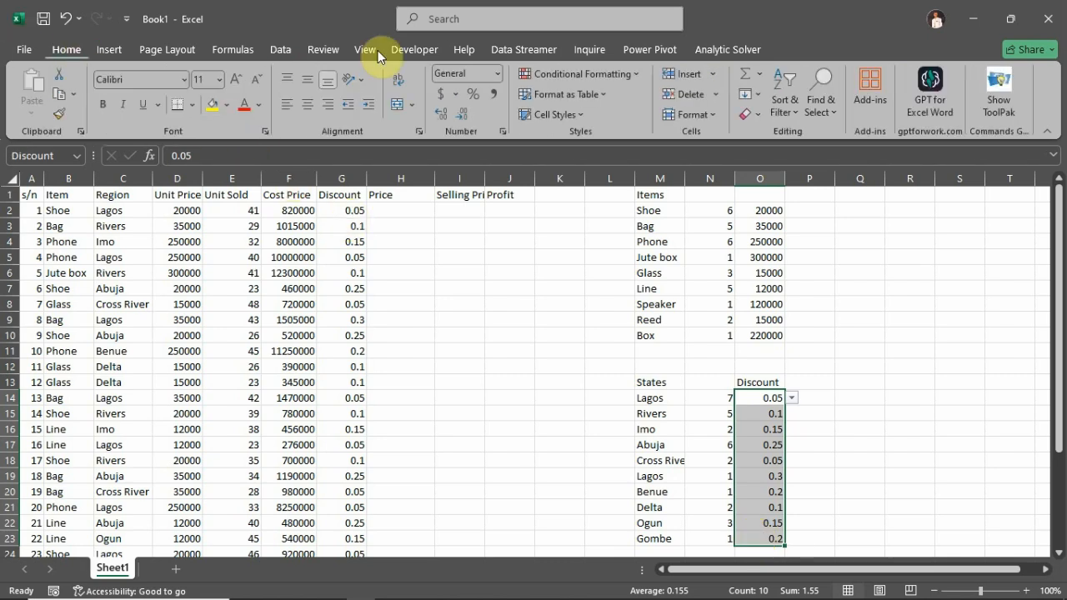
{"action": "left_click", "coordinate": [472, 94]}
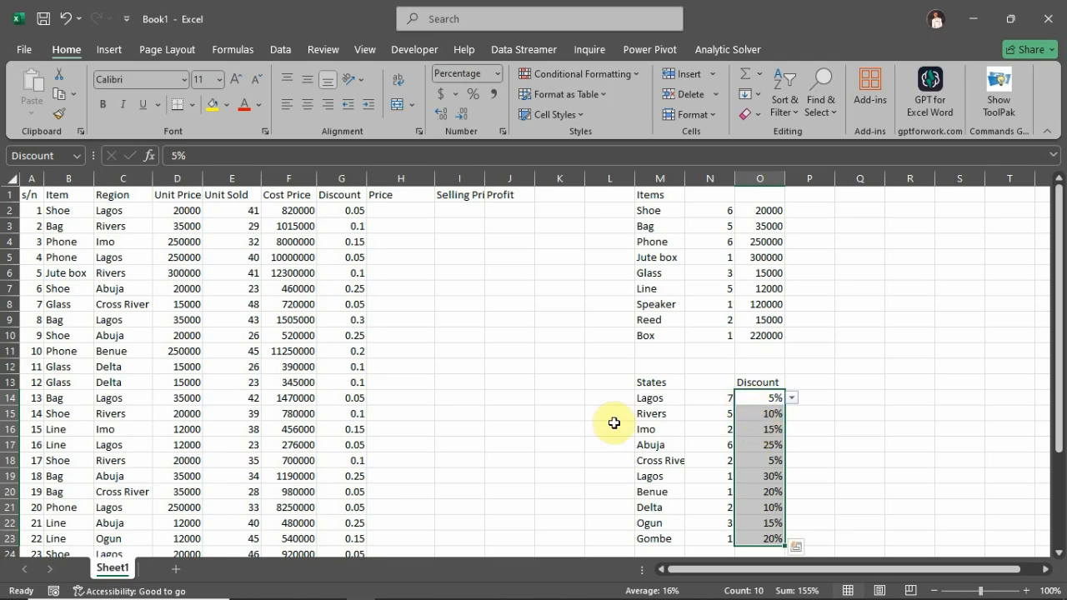
{"action": "left_click", "coordinate": [345, 214]}
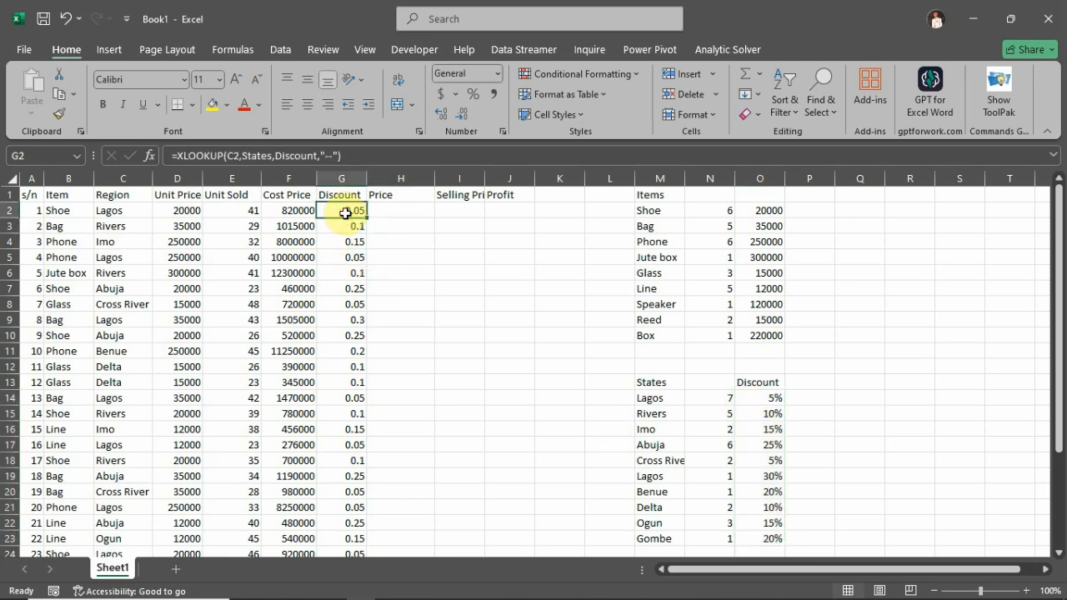
{"action": "key", "text": "ctrl+shift+Down"}
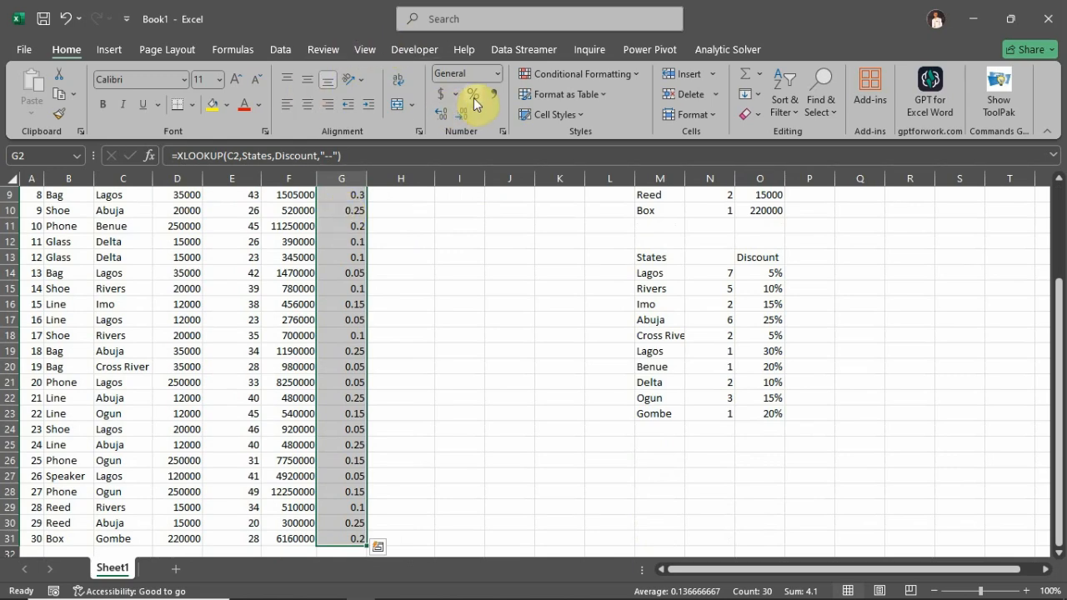
{"action": "left_click", "coordinate": [474, 94]}
{"action": "scroll", "coordinate": [401, 233], "scroll_direction": "up", "scroll_amount": 3}
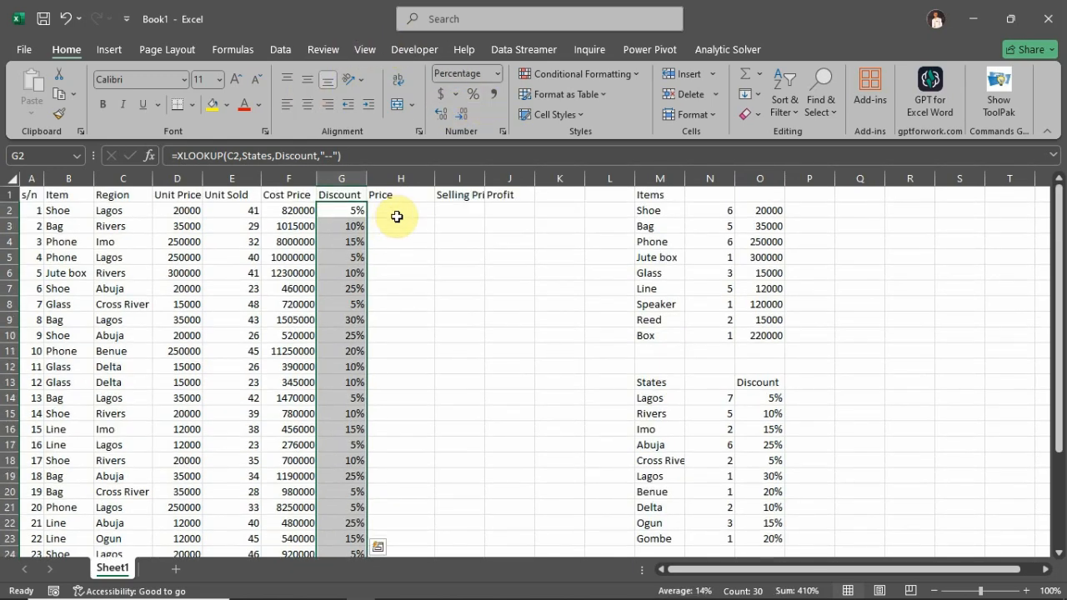
Try the formula =RANDBETWEEN(9000000,12000000) in H2 for the Price column.
{"action": "left_click", "coordinate": [397, 214]}
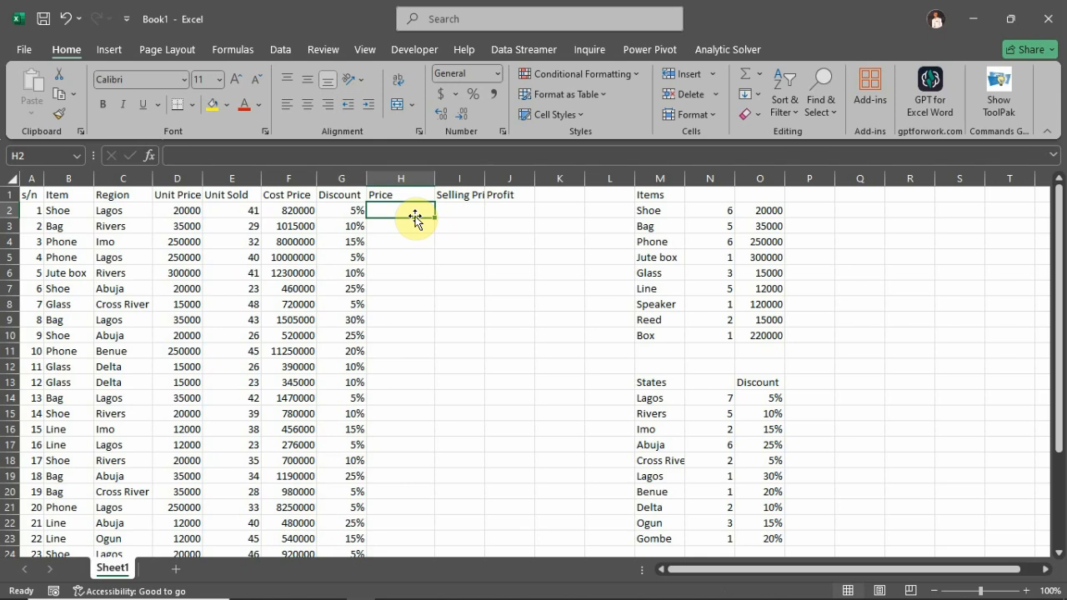
{"action": "type", "text": "="}
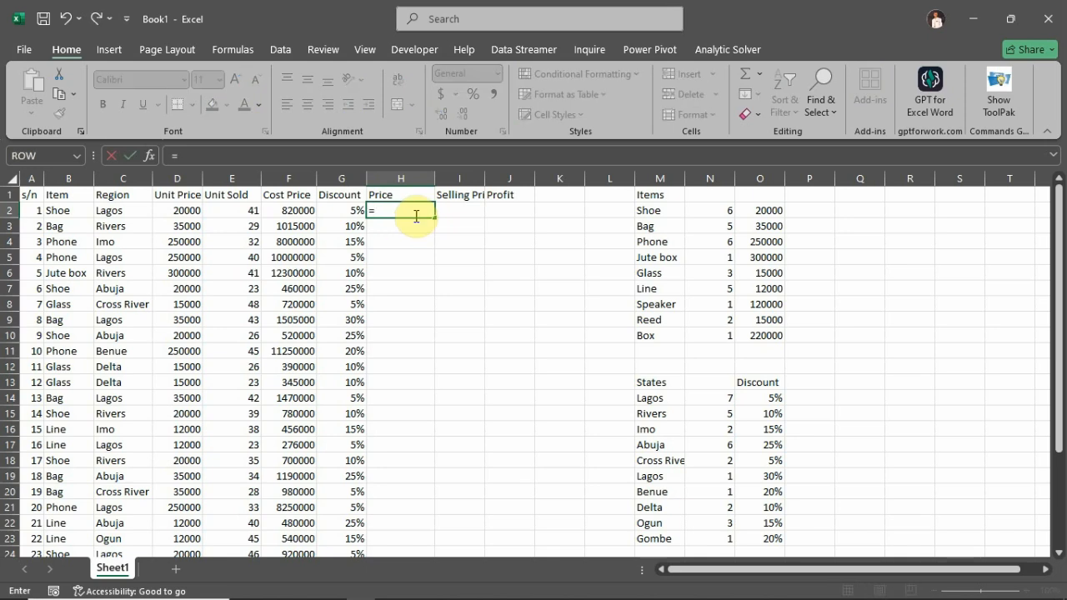
{"action": "type", "text": "rand"}
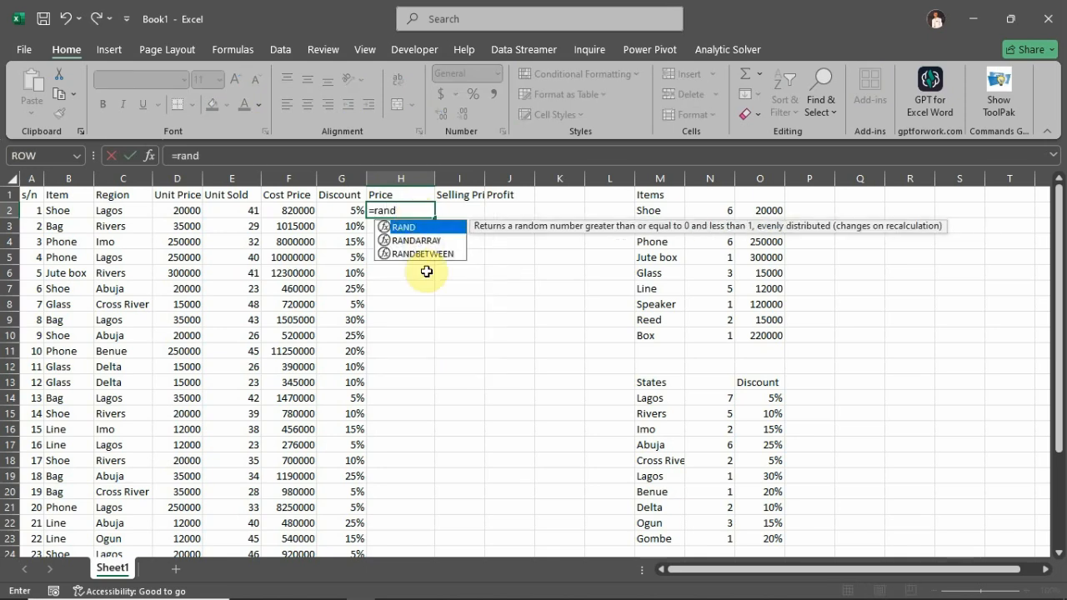
{"action": "double_click", "coordinate": [426, 254]}
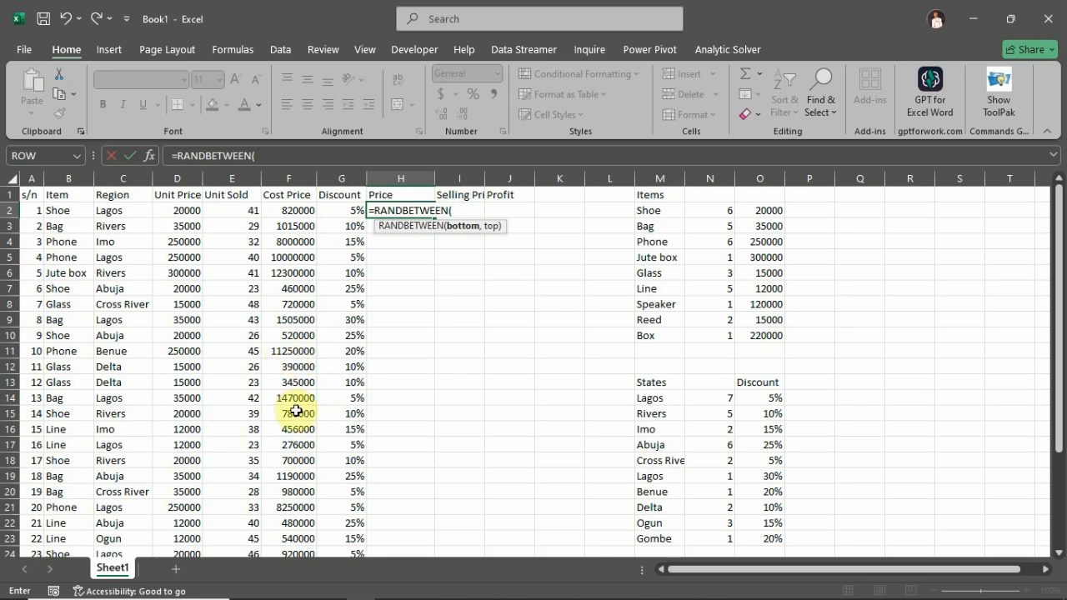
{"action": "scroll", "coordinate": [297, 408], "scroll_direction": "down", "scroll_amount": 3}
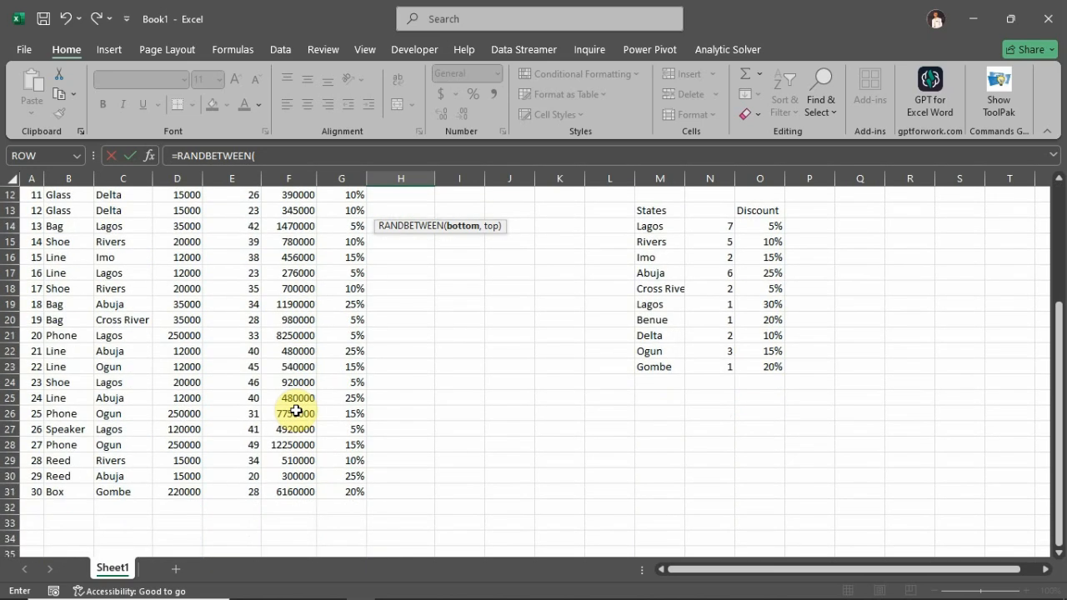
{"action": "scroll", "coordinate": [296, 411], "scroll_direction": "up", "scroll_amount": 4}
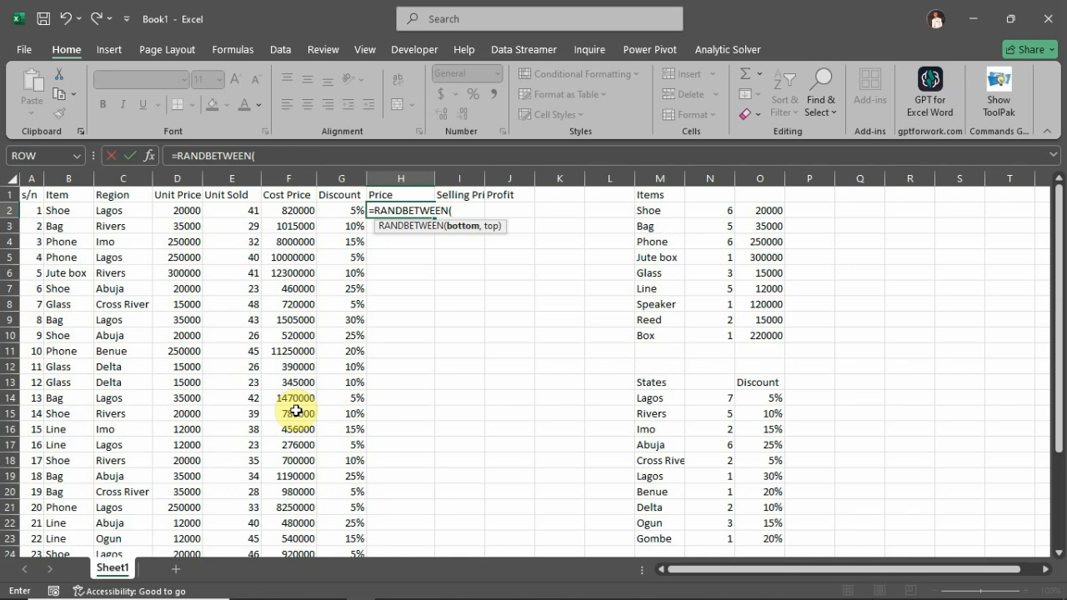
{"action": "type", "text": "12"}
{"action": "type", "text": "0"}
{"action": "type", "text": "90"}
{"action": "type", "text": "00000"}
{"action": "type", "text": ","}
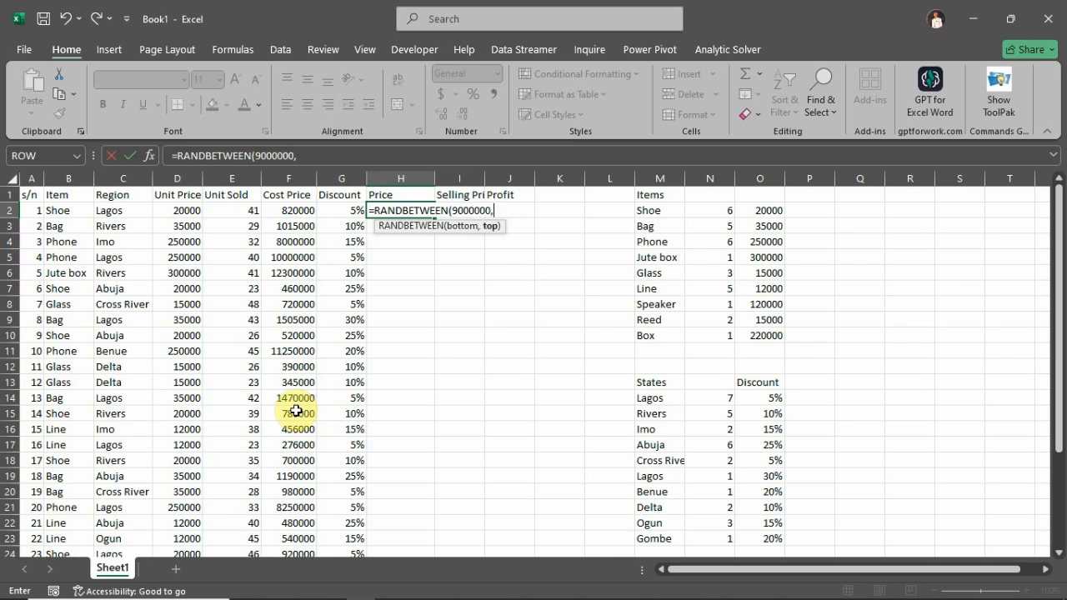
{"action": "type", "text": "12000000)"}
{"action": "key", "text": "Return"}
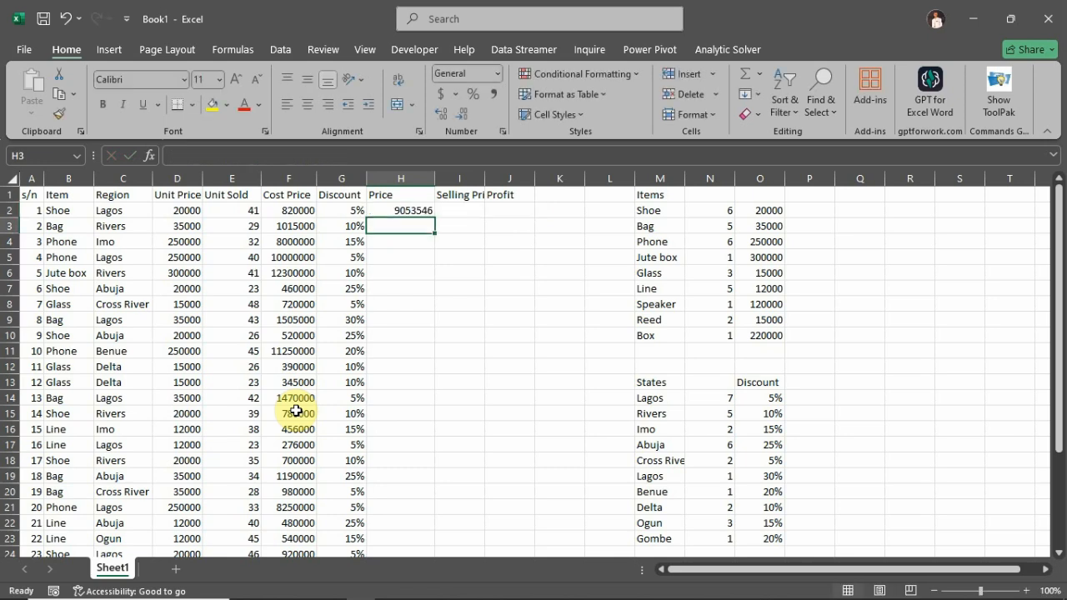
Try filling the H2 formula down the Price column, undo the fill, and clear H2.
{"action": "left_click", "coordinate": [419, 210]}
{"action": "double_click", "coordinate": [438, 220]}
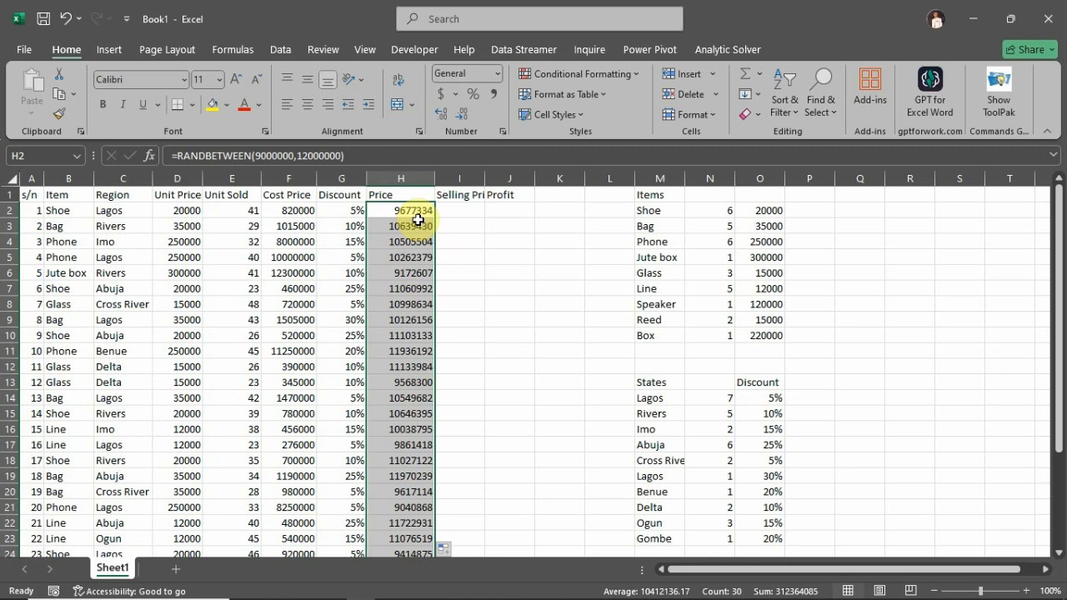
{"action": "key", "text": "ctrl+z"}
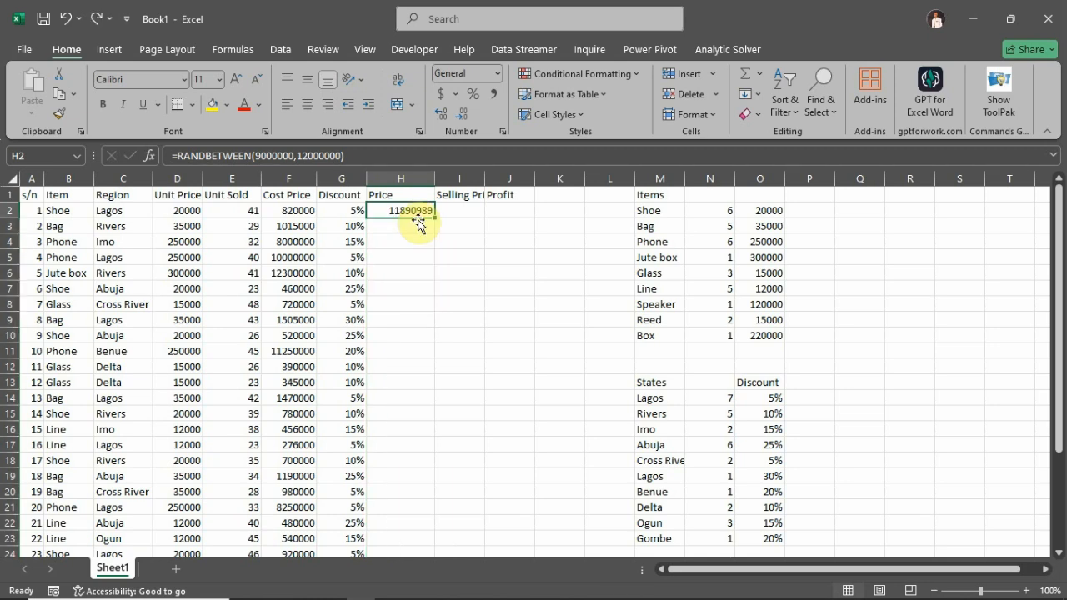
{"action": "key", "text": "Delete"}
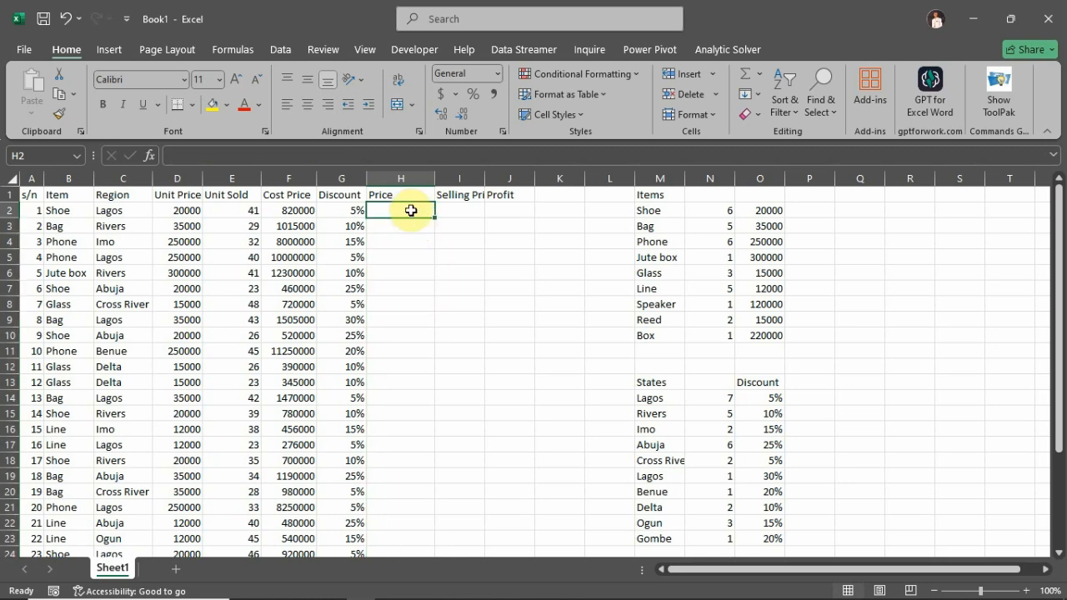
Enter the formula =RAND()*10000000 in H2 for the Price column.
{"action": "type", "text": "=ra"}
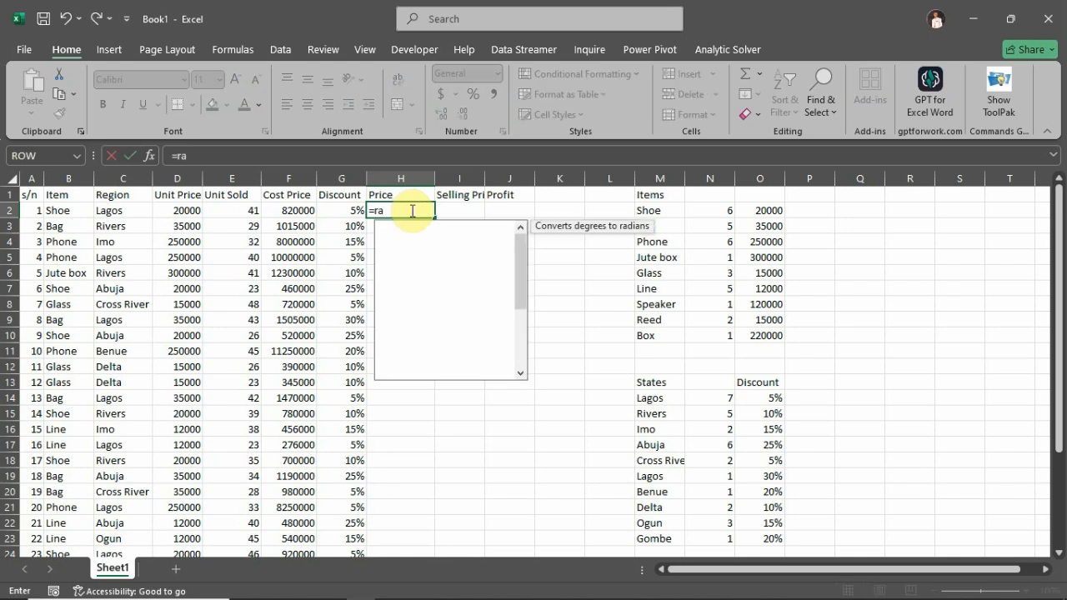
{"action": "type", "text": "nd("}
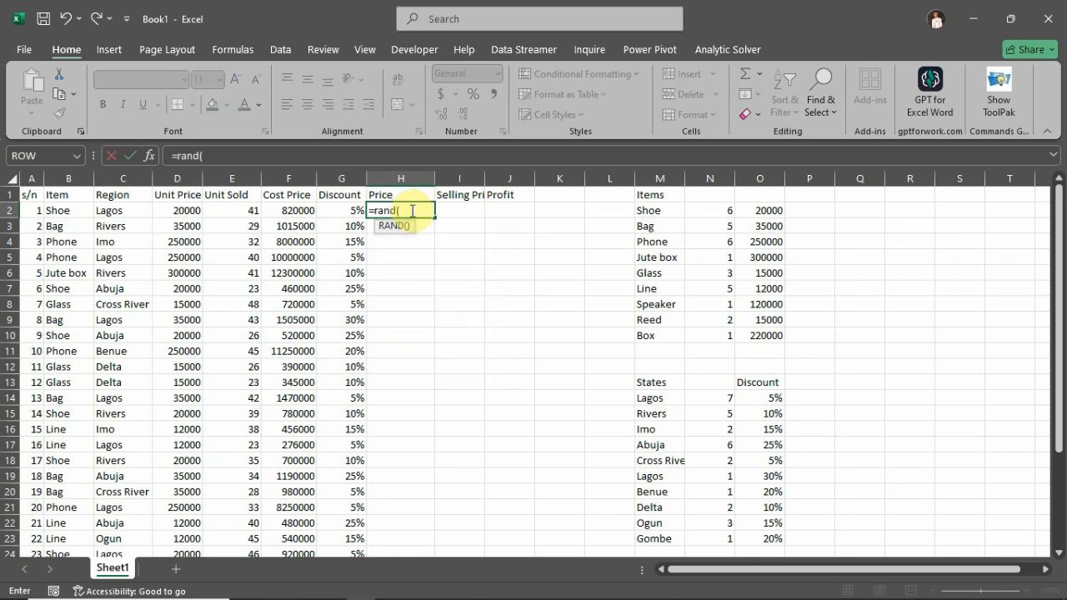
{"action": "type", "text": ")*"}
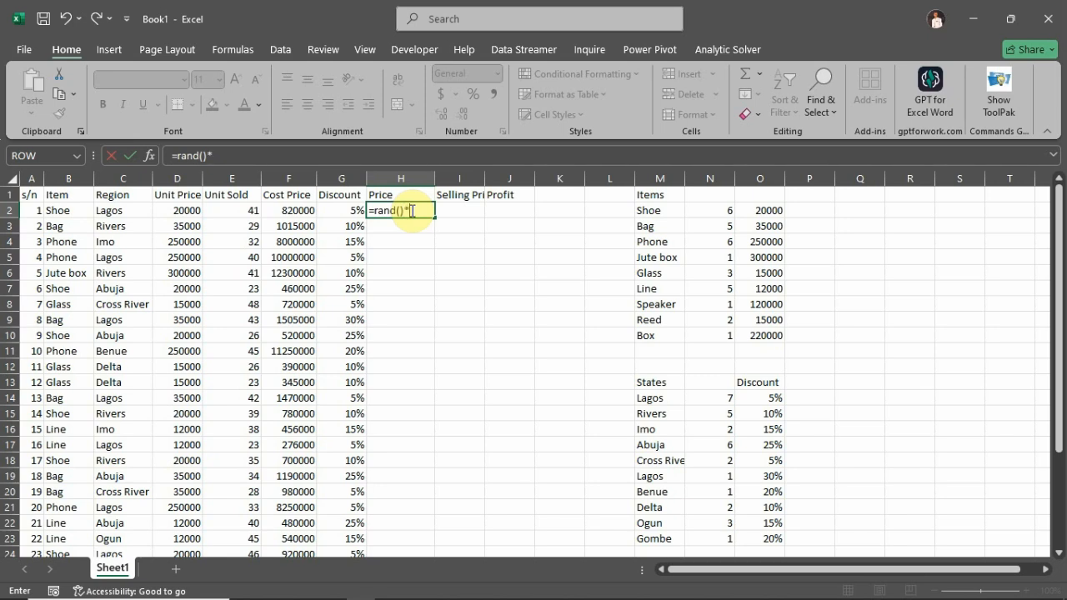
{"action": "type", "text": "10"}
{"action": "type", "text": "000000"}
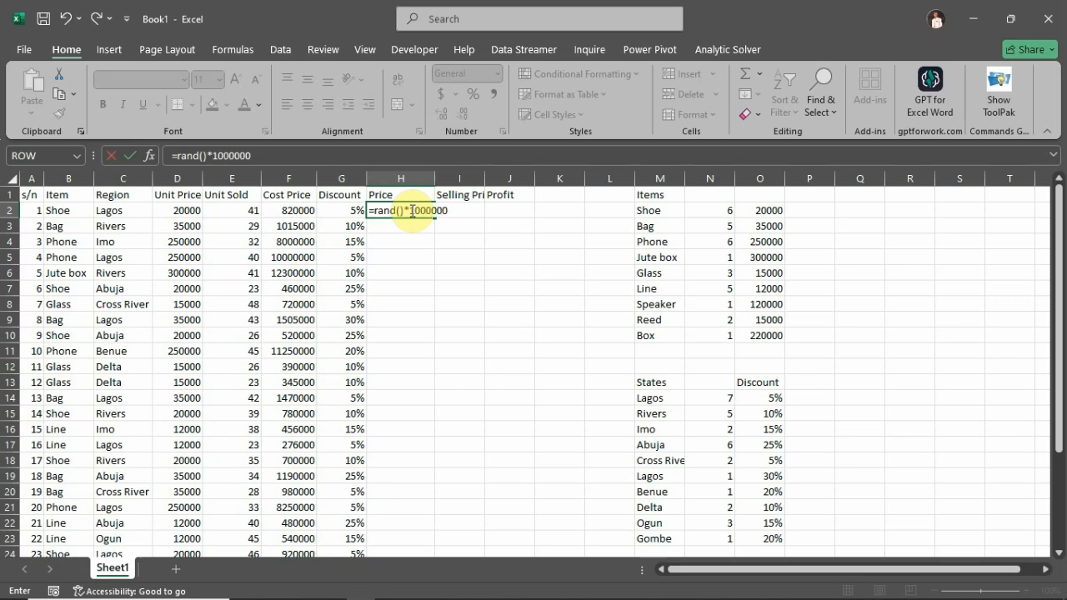
{"action": "key", "text": "Return"}
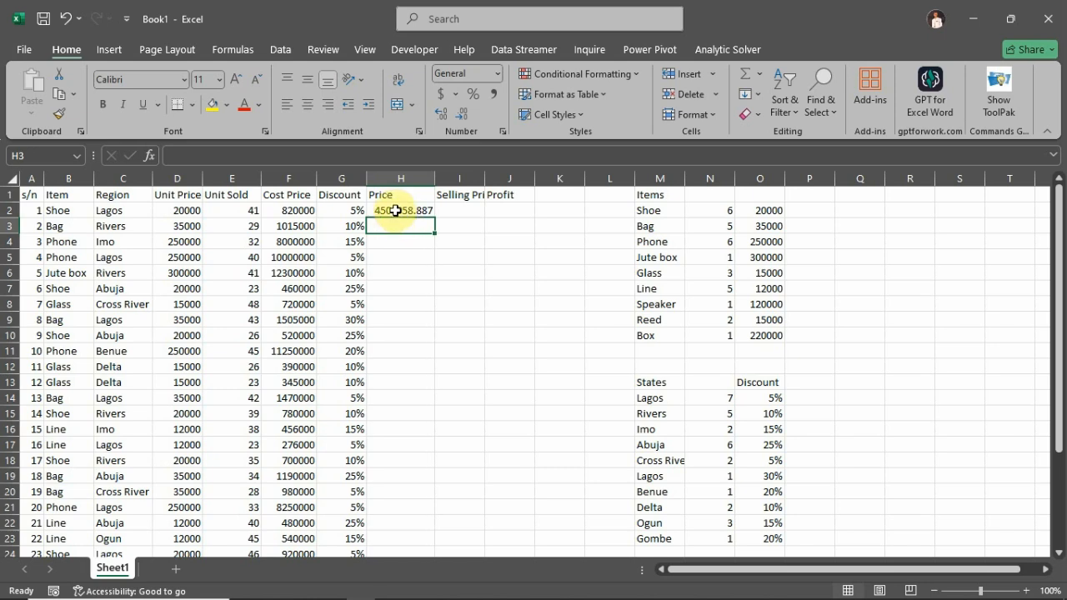
Try rounding the H2 price formula with =ROUNDUP(RAND()*10000000,1).
{"action": "double_click", "coordinate": [396, 211]}
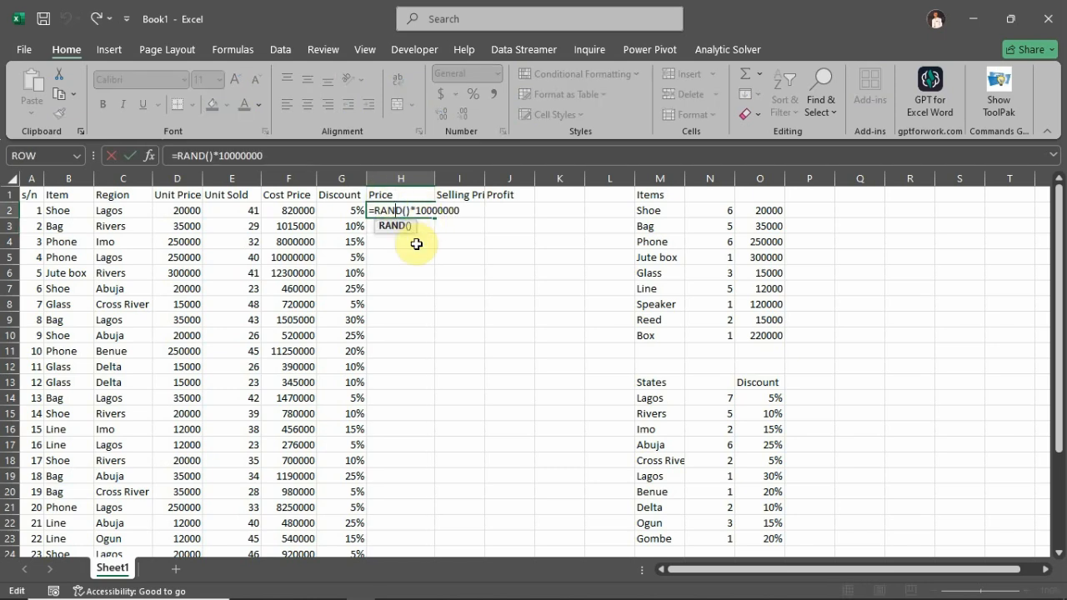
{"action": "left_click", "coordinate": [177, 156]}
{"action": "type", "text": "round"}
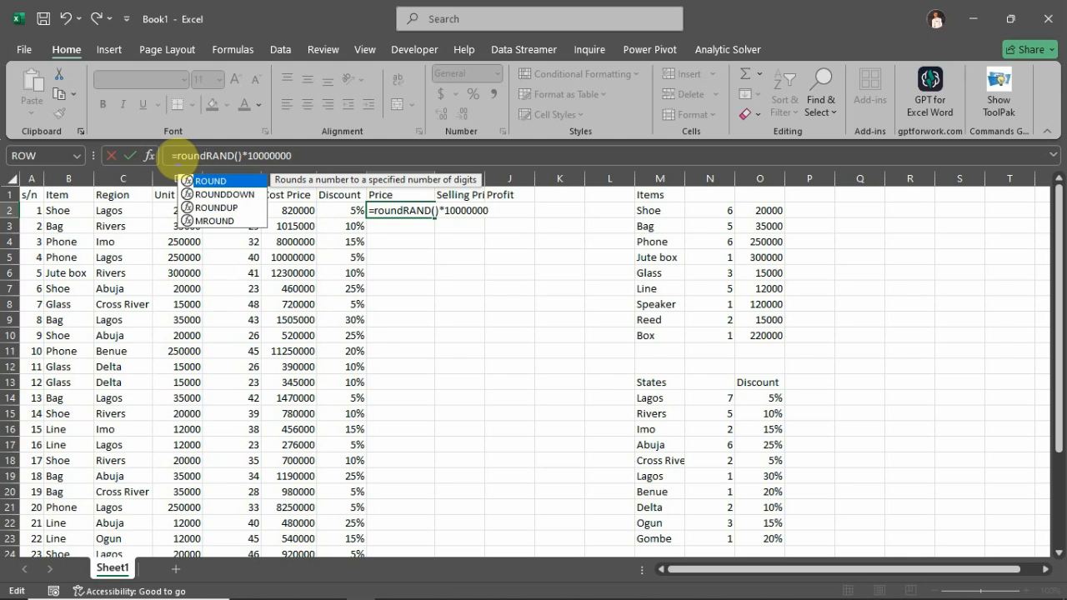
{"action": "double_click", "coordinate": [236, 209]}
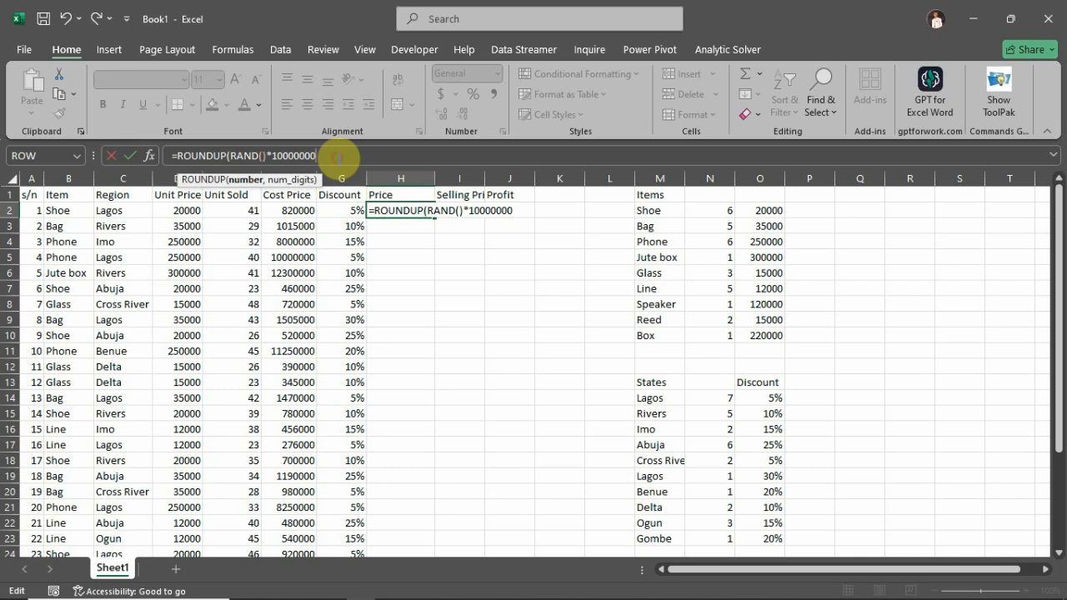
{"action": "type", "text": ","}
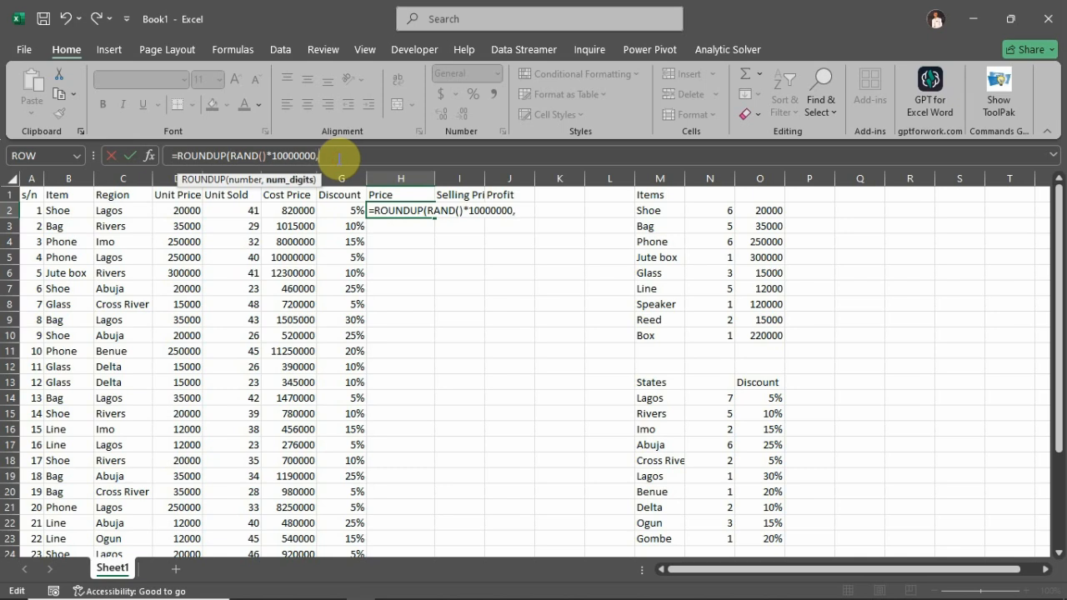
{"action": "type", "text": "3"}
{"action": "type", "text": "1)"}
{"action": "key", "text": "Return"}
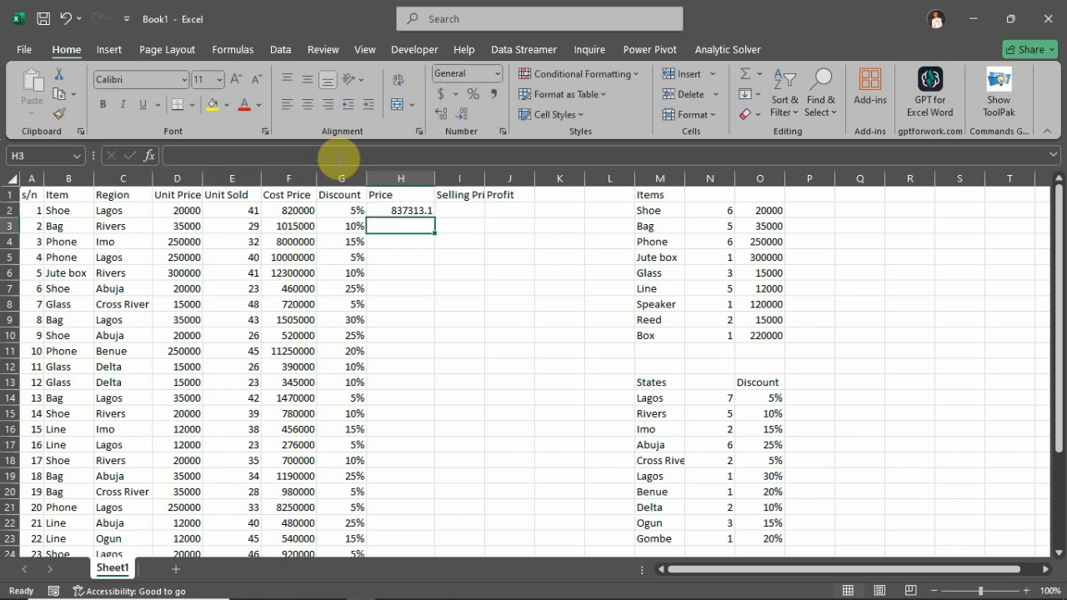
Try filling the ROUNDUP formula down the Price column, then undo both the fill and the ROUNDUP edit.
{"action": "left_click", "coordinate": [420, 210]}
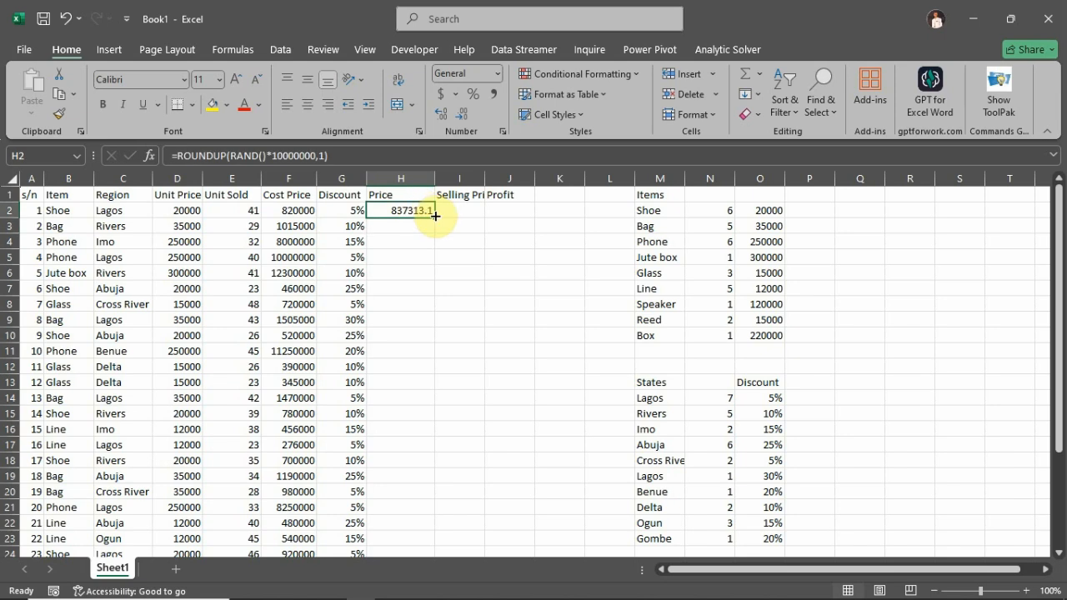
{"action": "double_click", "coordinate": [437, 218]}
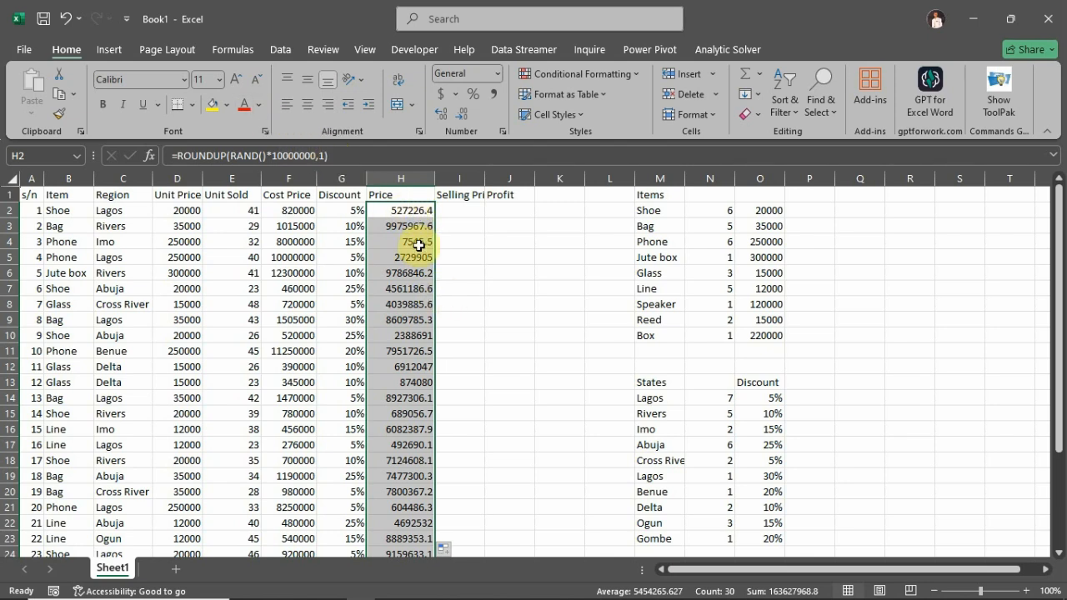
{"action": "key", "text": "ctrl+z"}
{"action": "key", "text": "ctrl+z"}
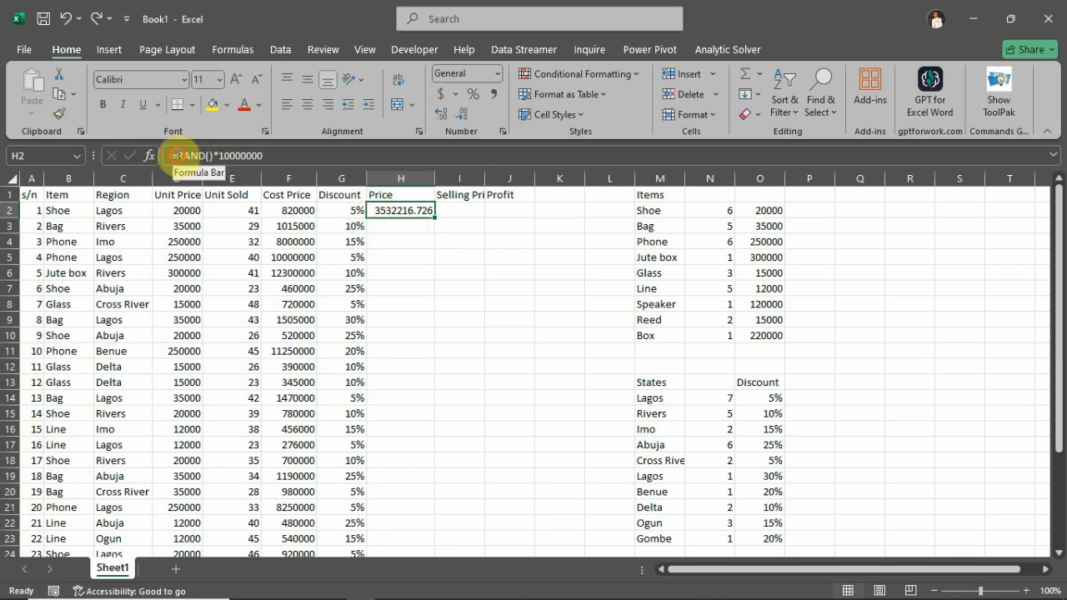
Change the H2 formula to =ROUND(RAND(),1)*10000000 and fill it down the Price column.
{"action": "left_click", "coordinate": [196, 163]}
{"action": "type", "text": "round"}
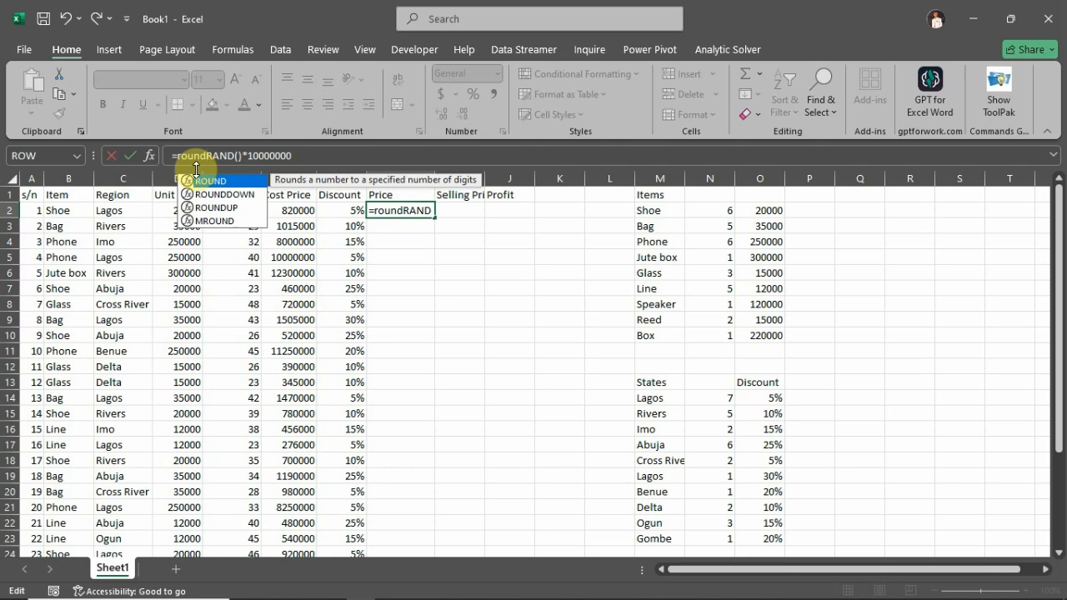
{"action": "type", "text": "("}
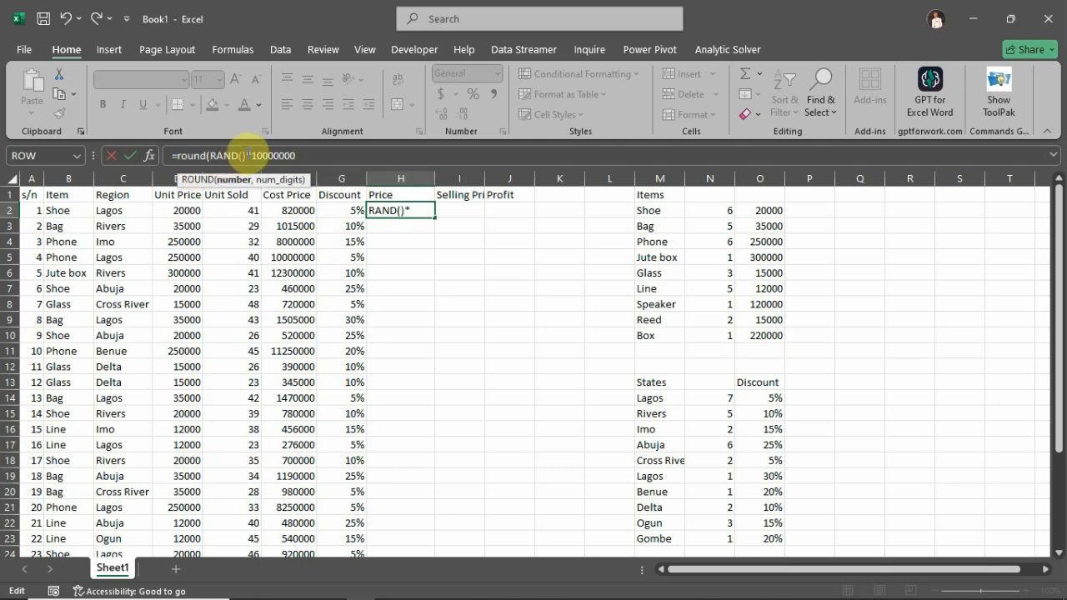
{"action": "type", "text": ",1"}
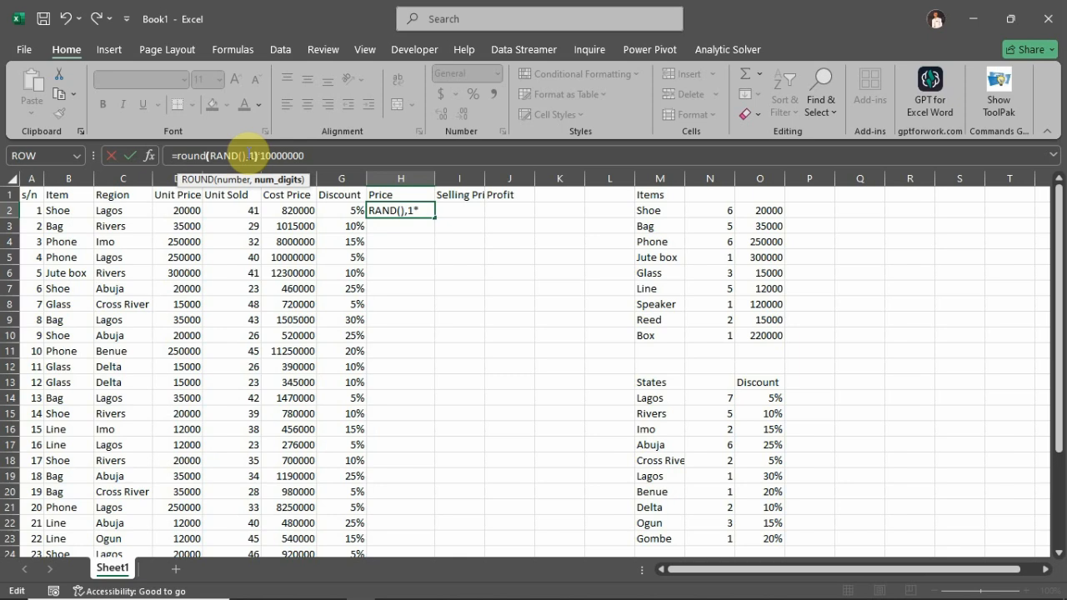
{"action": "type", "text": ")"}
{"action": "key", "text": "Return"}
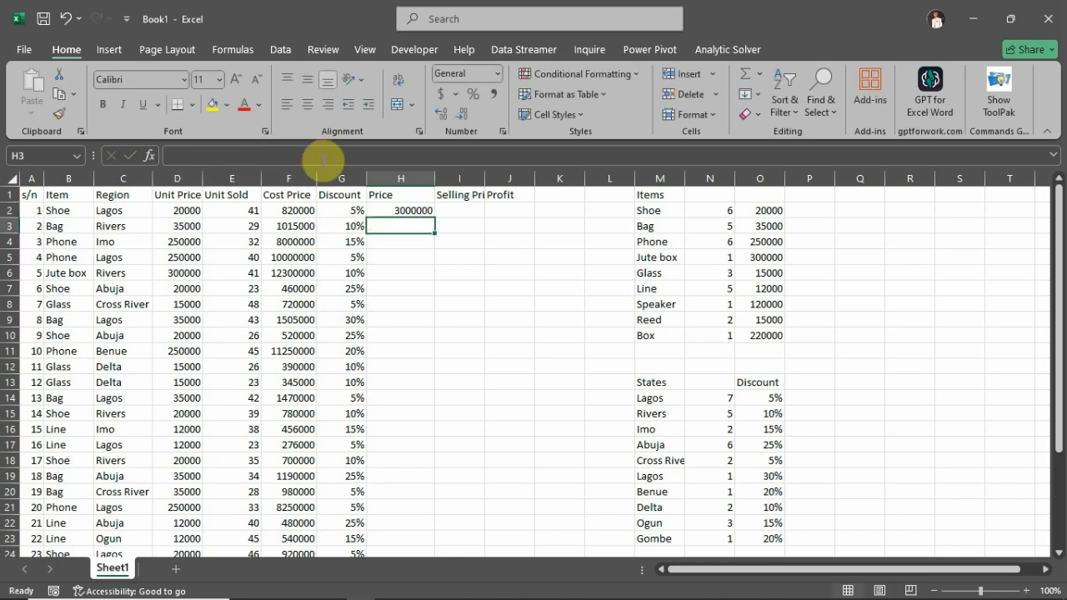
{"action": "left_click", "coordinate": [387, 209]}
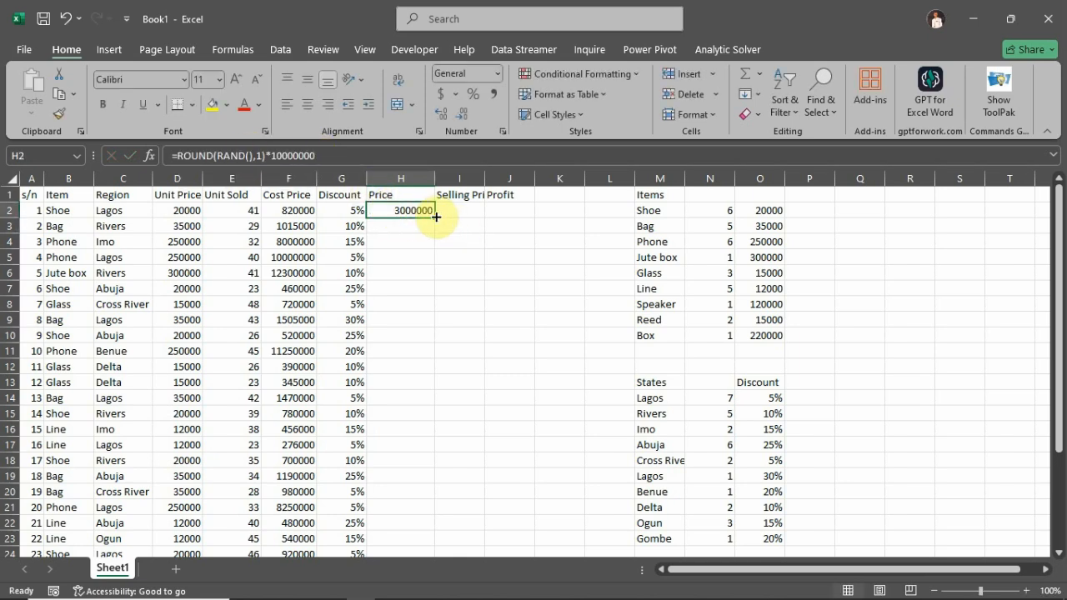
{"action": "double_click", "coordinate": [436, 216]}
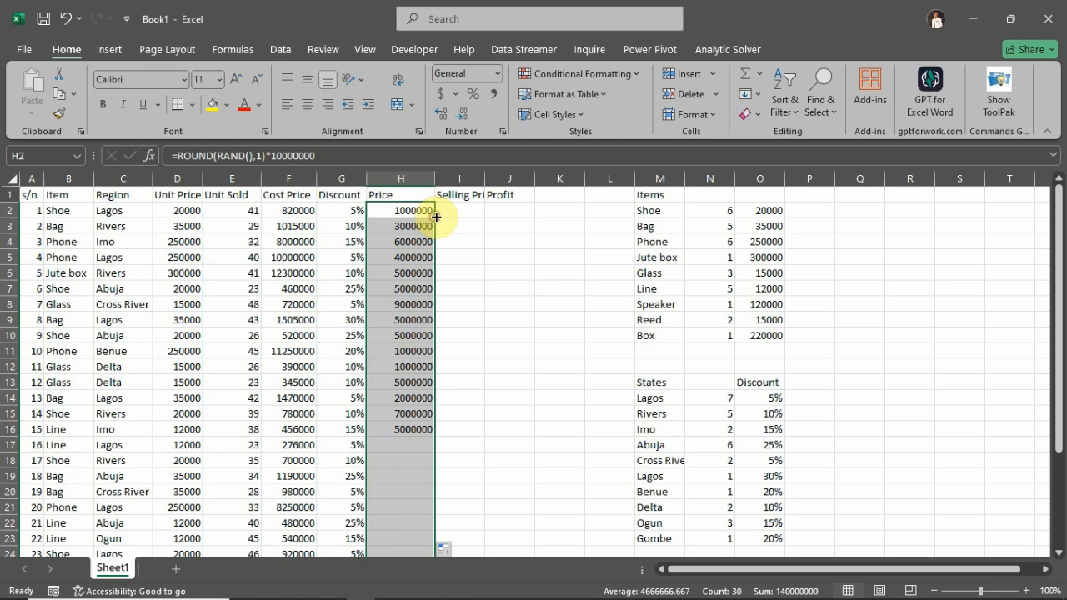
Change the rounding in H2 to two digits, =ROUND(RAND(),2)*10000000, and fill it down the Price column to H31.
{"action": "left_click", "coordinate": [381, 213]}
{"action": "left_click", "coordinate": [265, 155]}
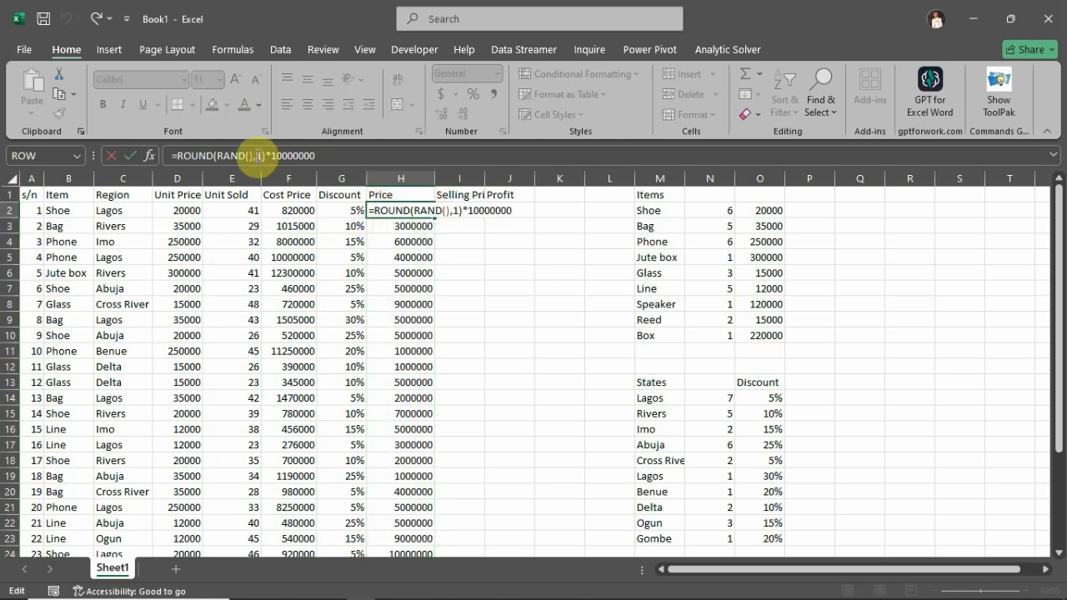
{"action": "key", "text": "Return"}
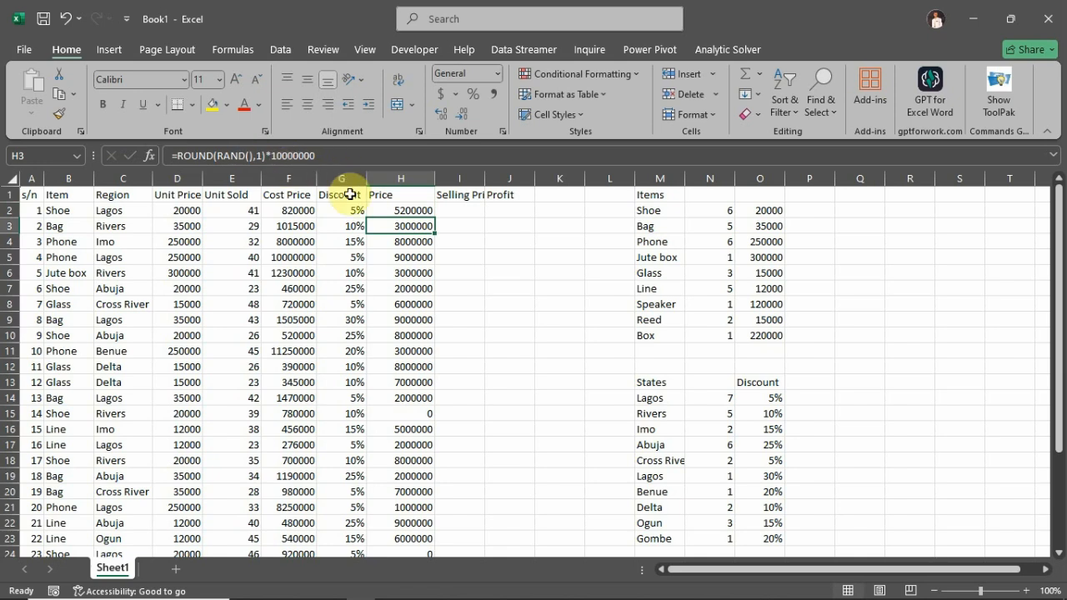
{"action": "left_click", "coordinate": [423, 412]}
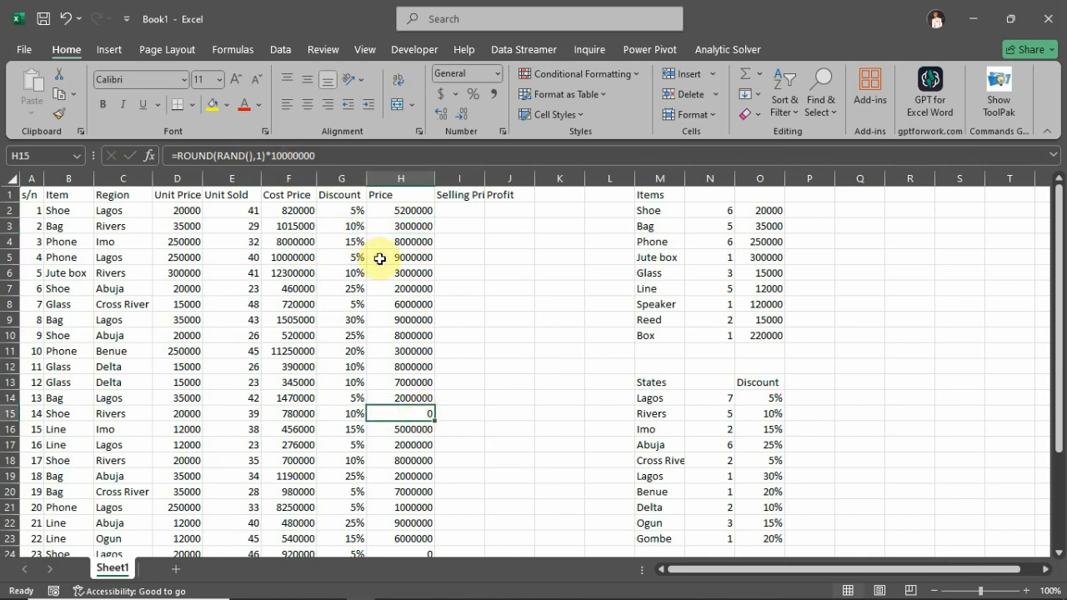
{"action": "left_click", "coordinate": [411, 212]}
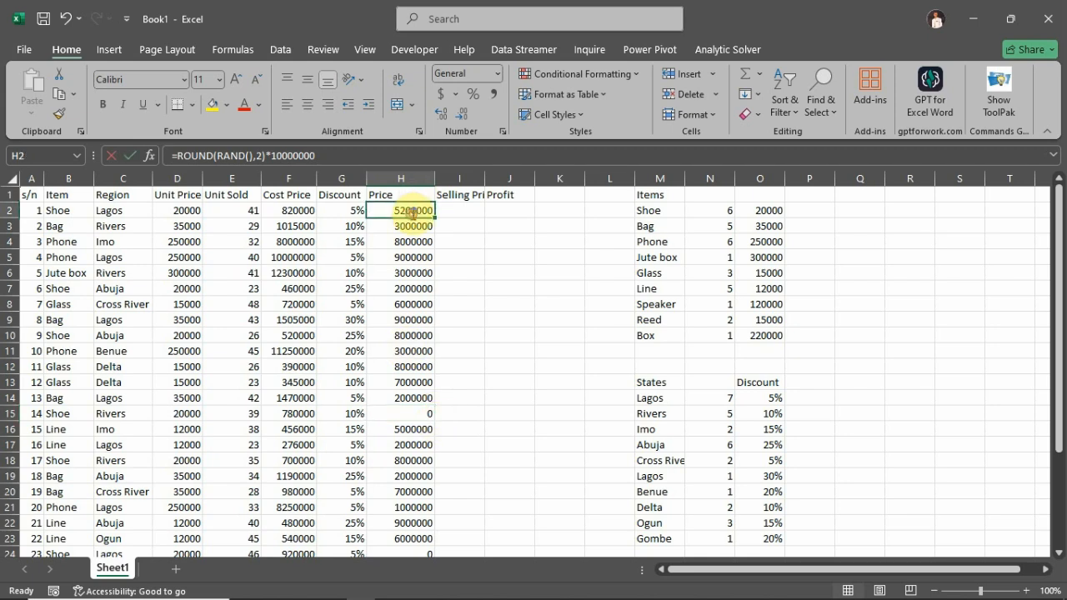
{"action": "double_click", "coordinate": [412, 212]}
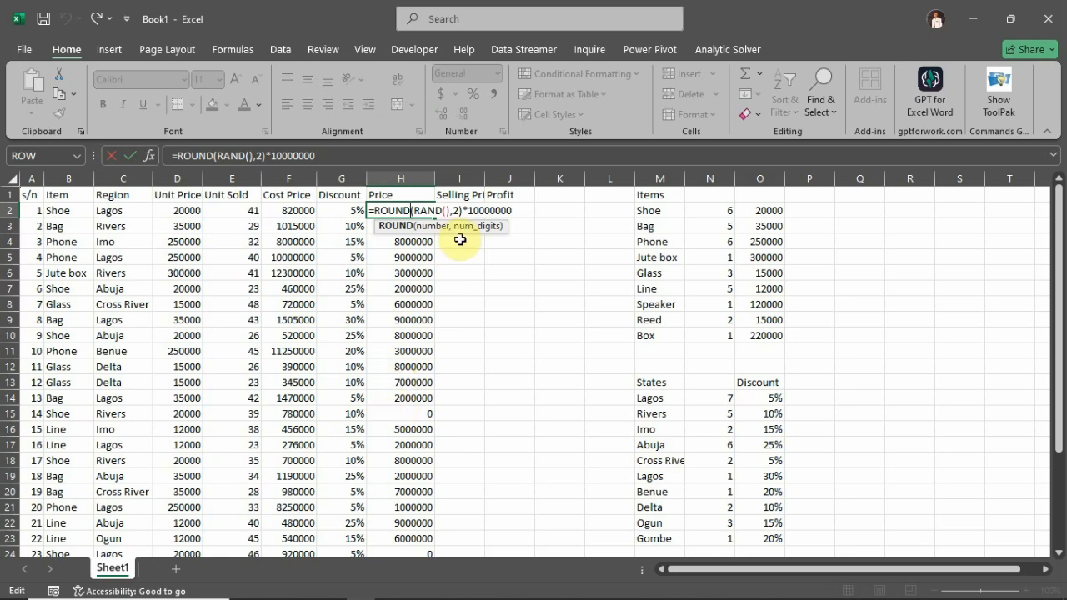
{"action": "left_click", "coordinate": [458, 210]}
{"action": "left_click", "coordinate": [423, 321]}
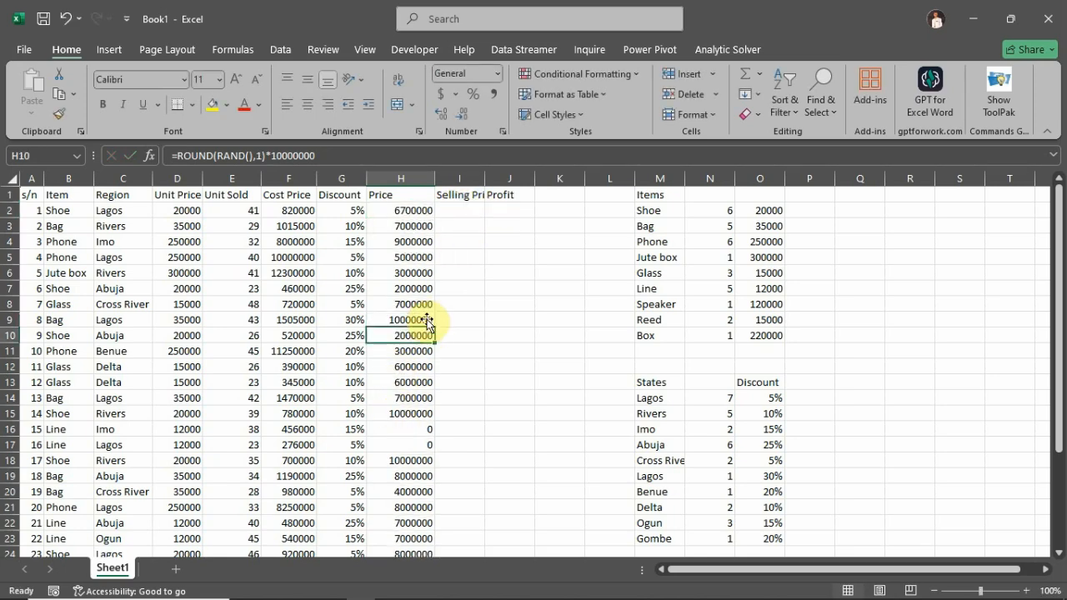
{"action": "left_click", "coordinate": [424, 213]}
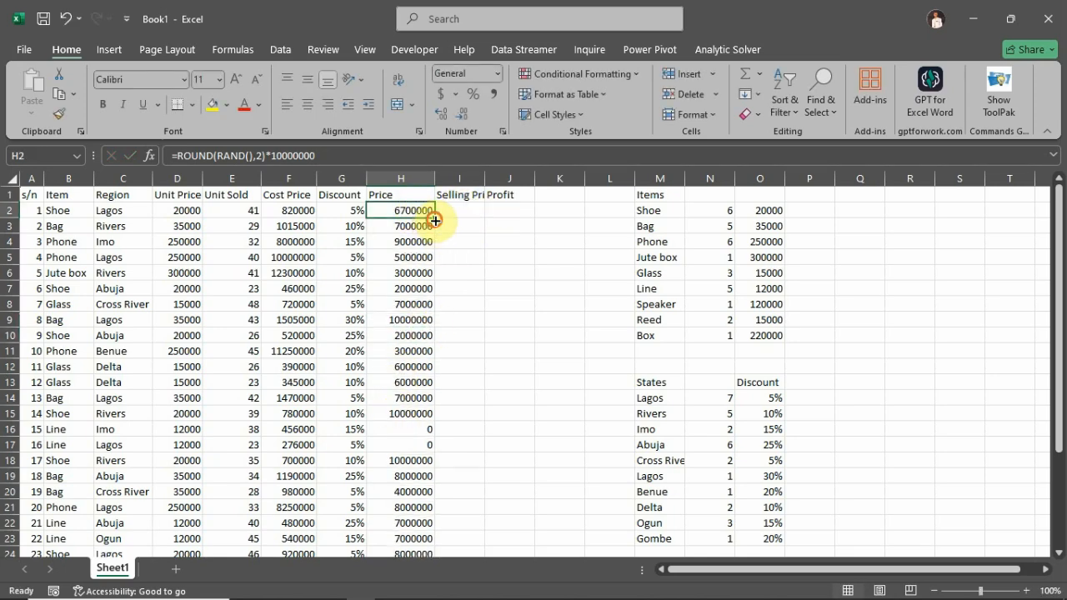
{"action": "double_click", "coordinate": [434, 218]}
Copy the Price formulas in H2:H31 and paste them in place as values only.
{"action": "scroll", "coordinate": [435, 263], "scroll_direction": "down", "scroll_amount": 4}
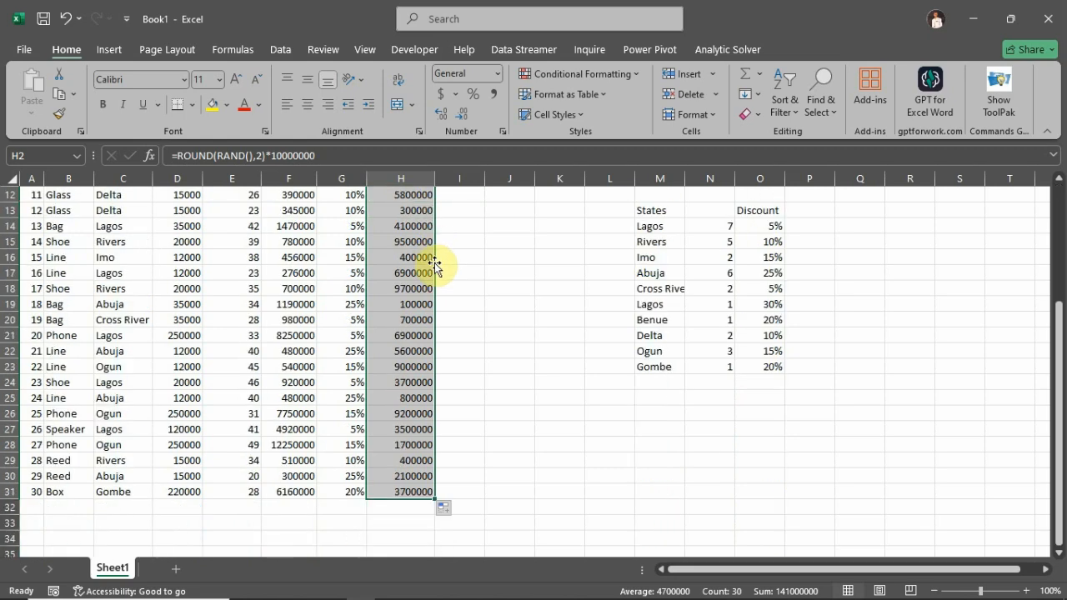
{"action": "key", "text": "ctrl+c"}
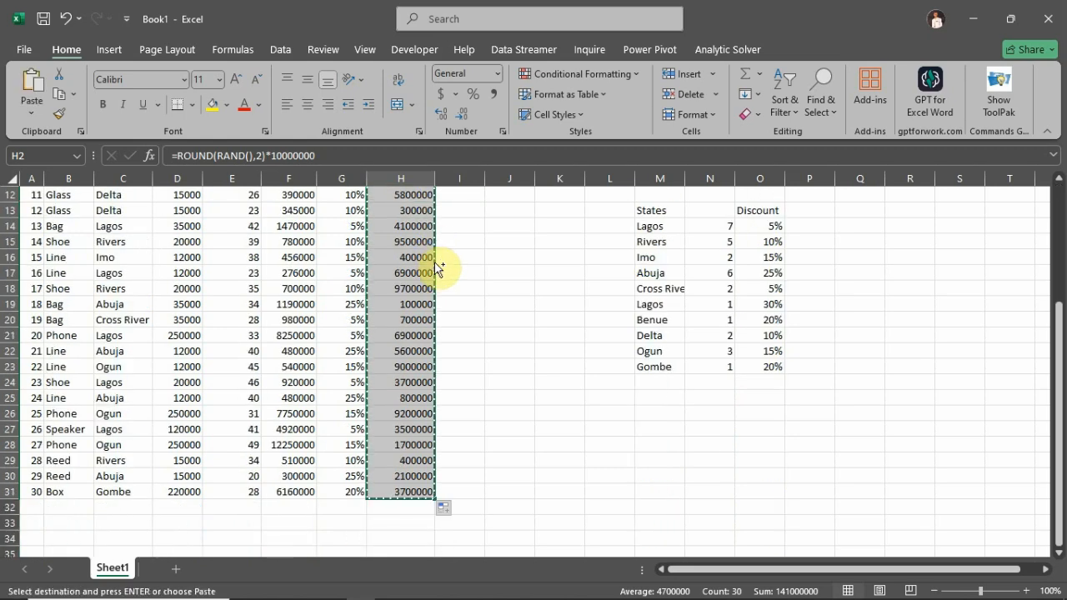
{"action": "scroll", "coordinate": [434, 265], "scroll_direction": "up", "scroll_amount": 4}
{"action": "key", "text": "ctrl+alt+v"}
{"action": "key", "text": "v"}
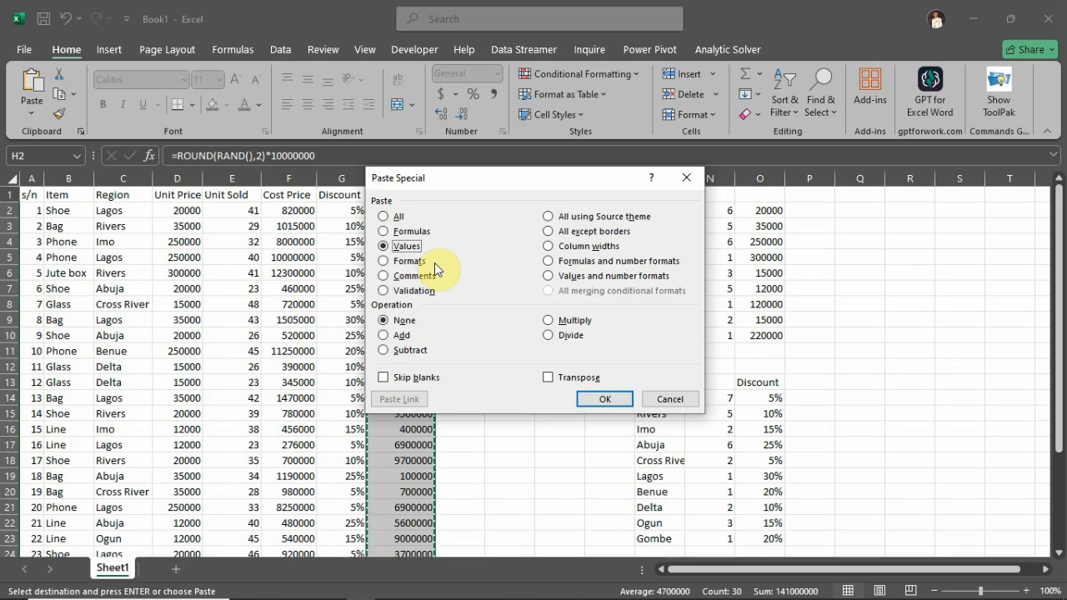
{"action": "key", "text": "Return"}
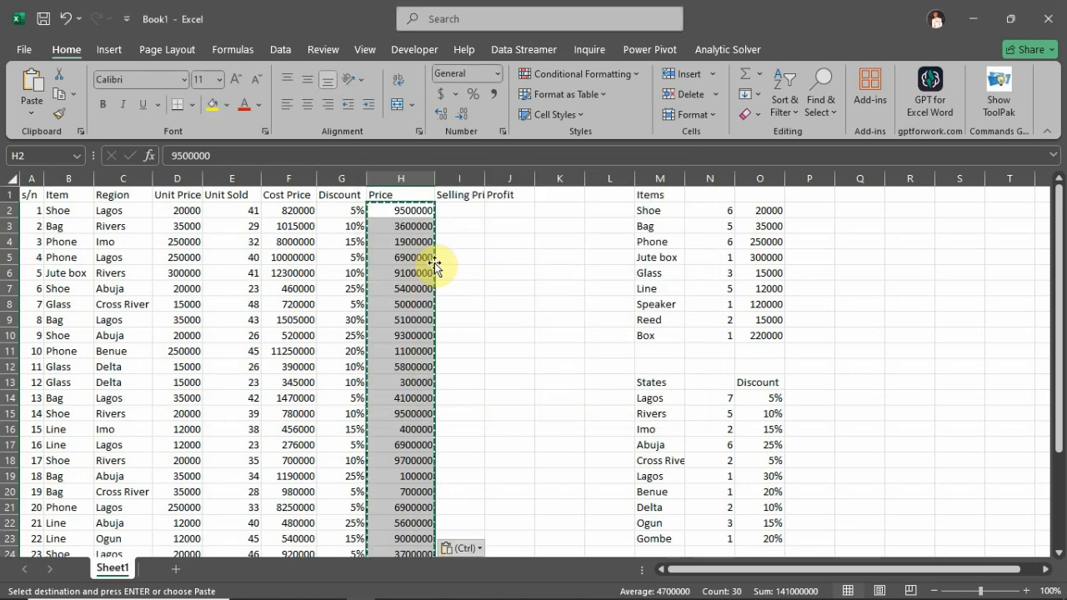
Widen column I to fit the Selling Price heading and select H2.
{"action": "double_click", "coordinate": [423, 211]}
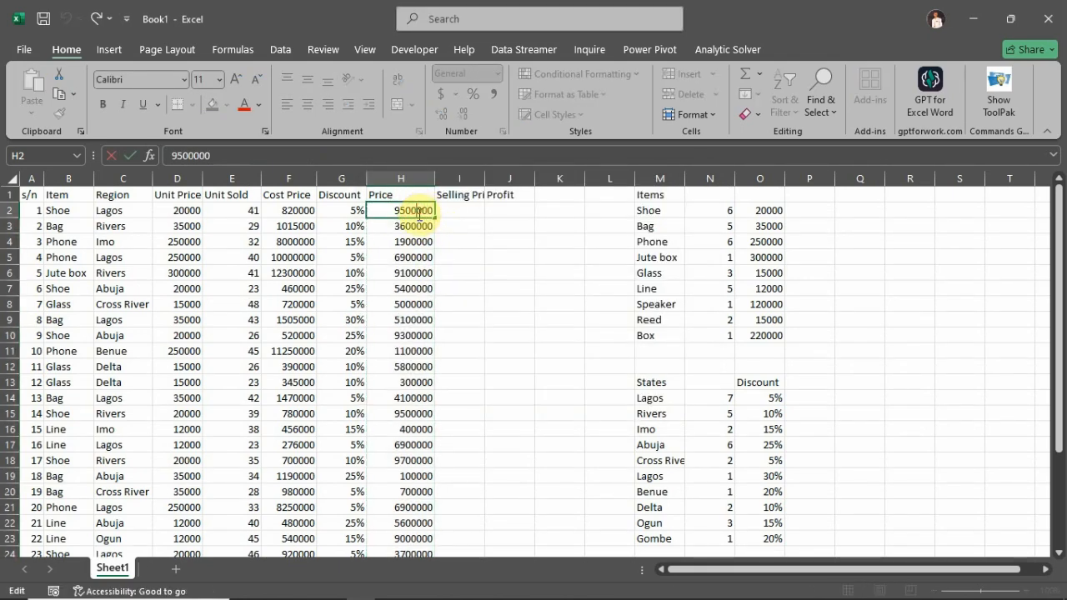
{"action": "left_click", "coordinate": [400, 211]}
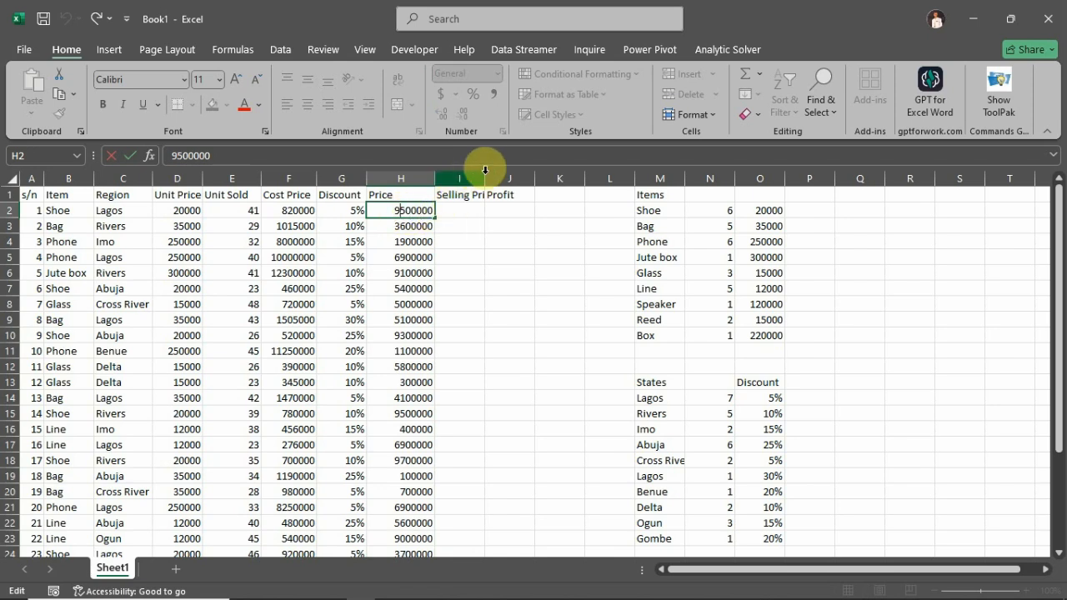
{"action": "left_click", "coordinate": [491, 178]}
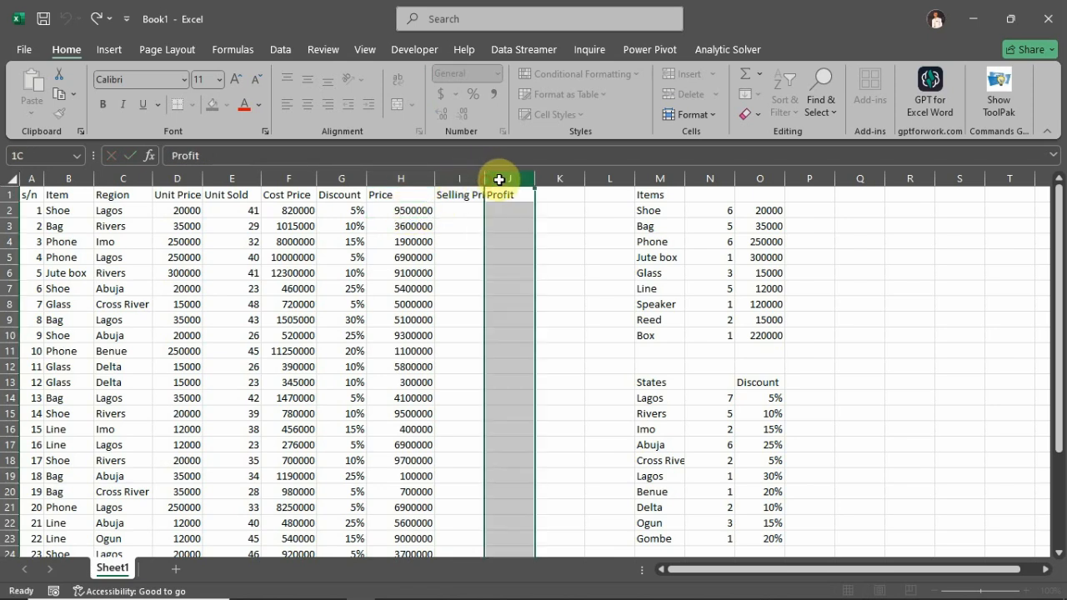
{"action": "left_click_drag", "start_coordinate": [485, 174], "coordinate": [507, 173]}
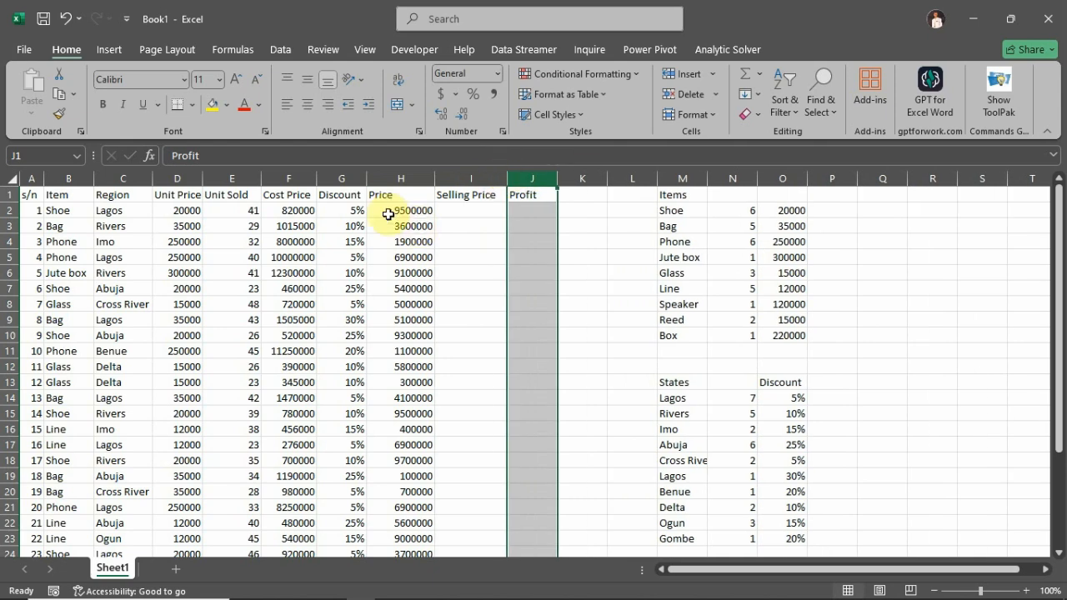
{"action": "left_click", "coordinate": [396, 210]}
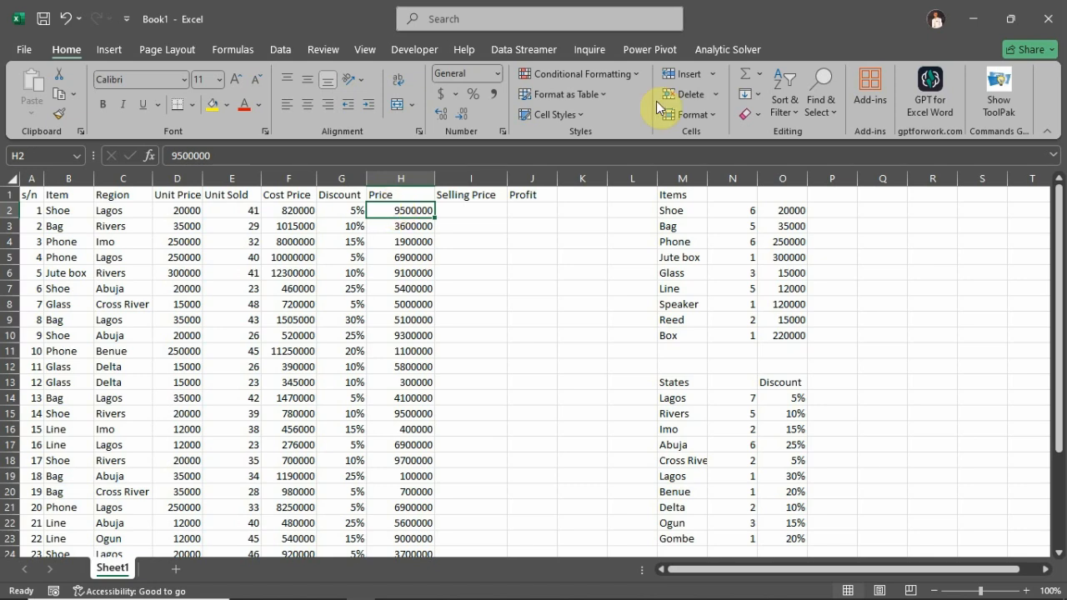
{"action": "left_click", "coordinate": [491, 210]}
{"action": "type", "text": "=rand()"}
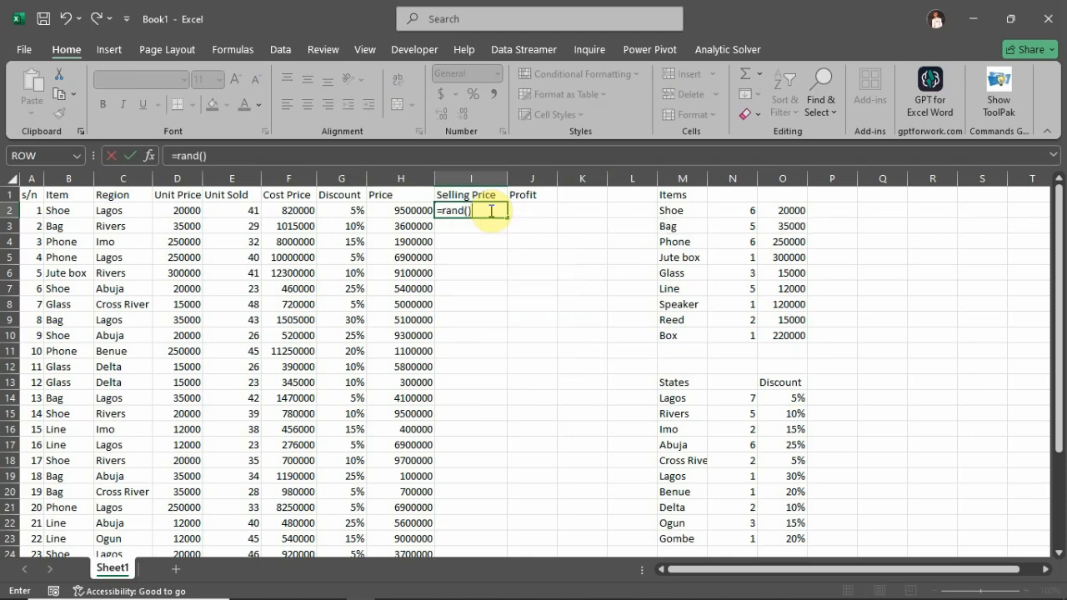
{"action": "key", "text": "Return"}
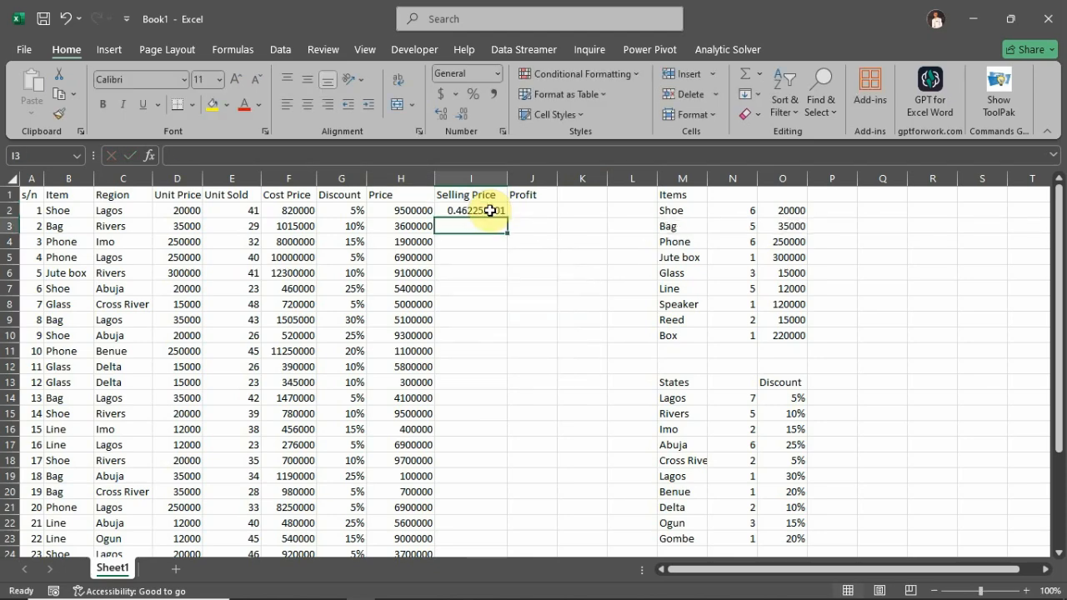
{"action": "left_click", "coordinate": [499, 211]}
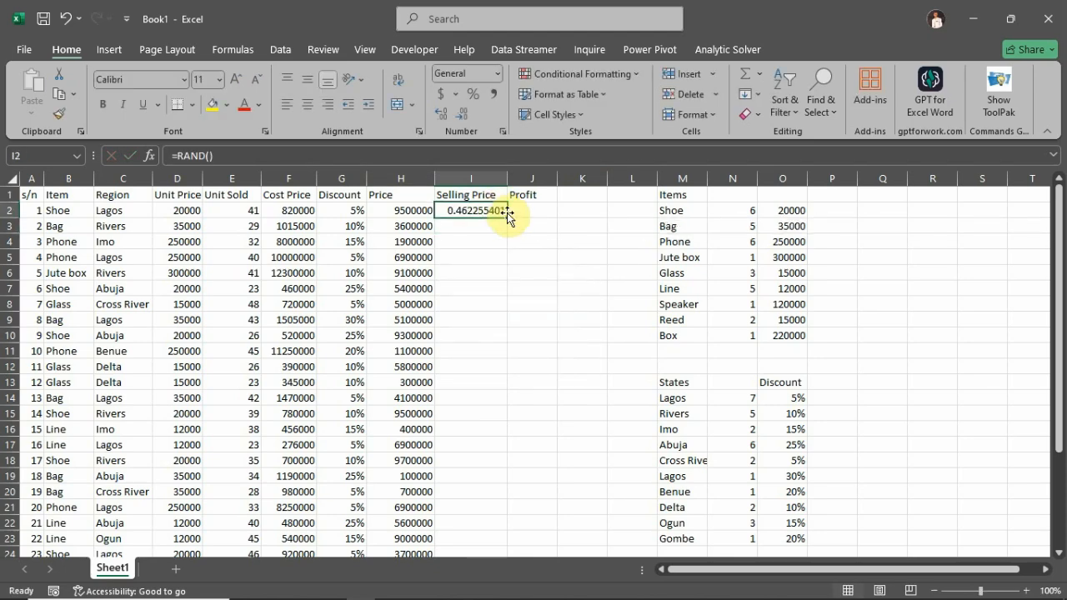
{"action": "double_click", "coordinate": [506, 216]}
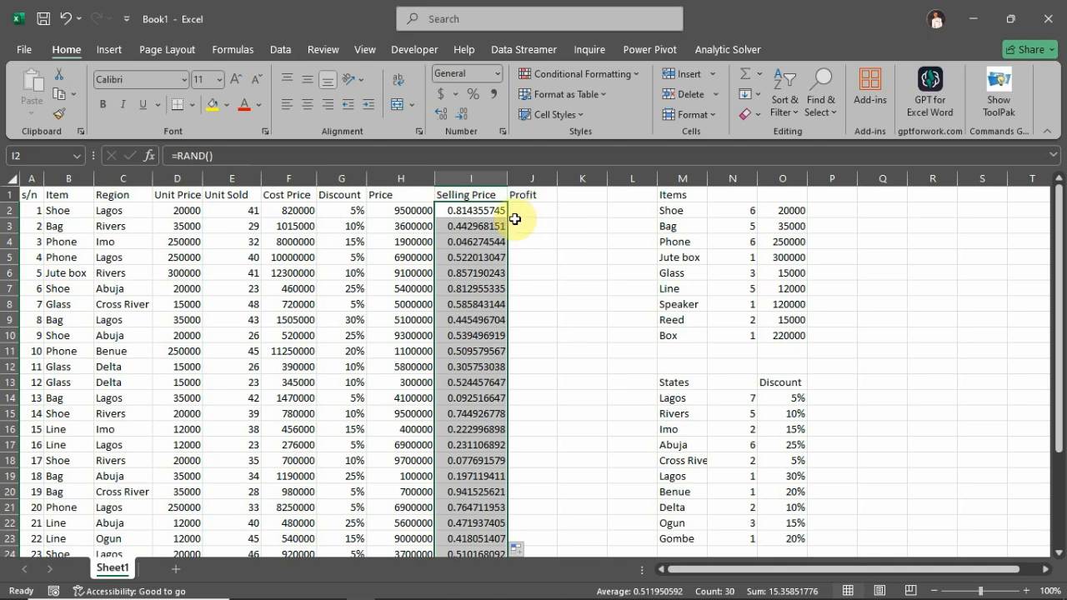
{"action": "key", "text": "Delete"}
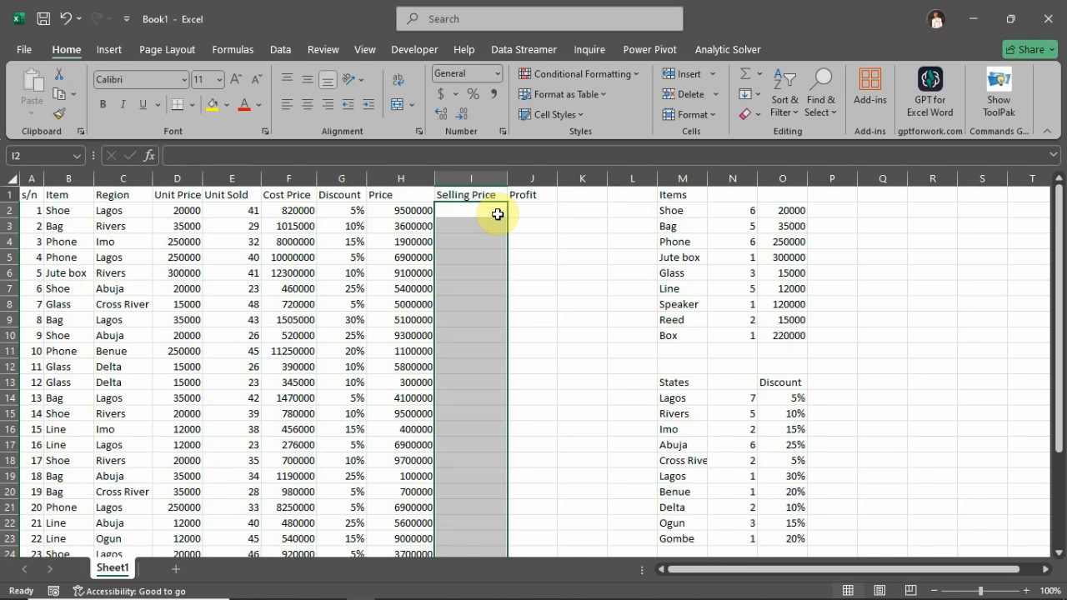
Enter =H2-(H2*G2) in I2 and fill it down the Selling Price column.
{"action": "double_click", "coordinate": [474, 209]}
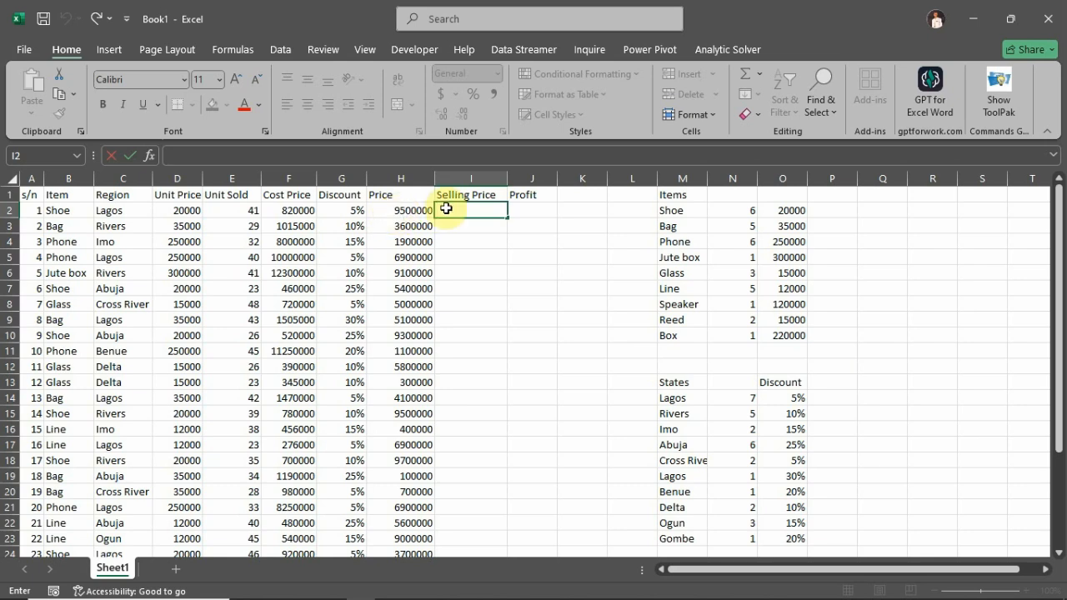
{"action": "type", "text": "="}
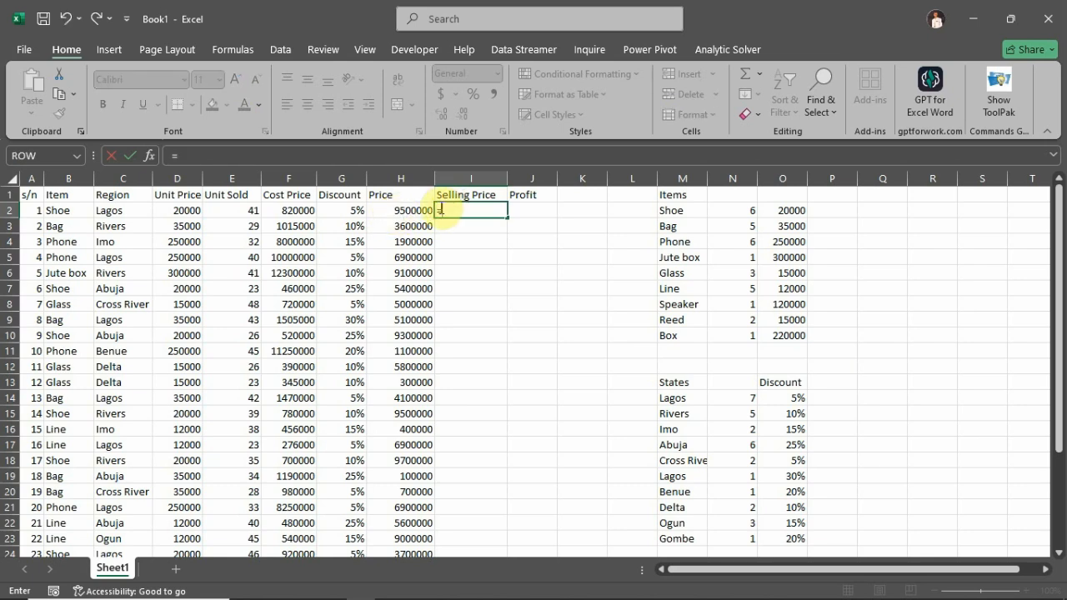
{"action": "left_click", "coordinate": [411, 210]}
{"action": "type", "text": "-("}
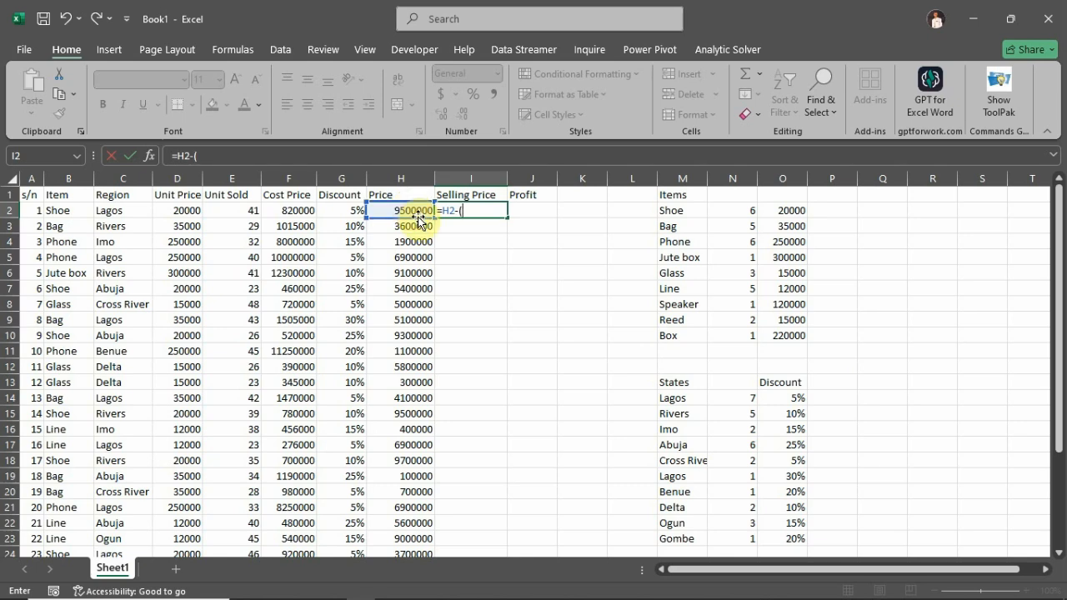
{"action": "left_click", "coordinate": [407, 212]}
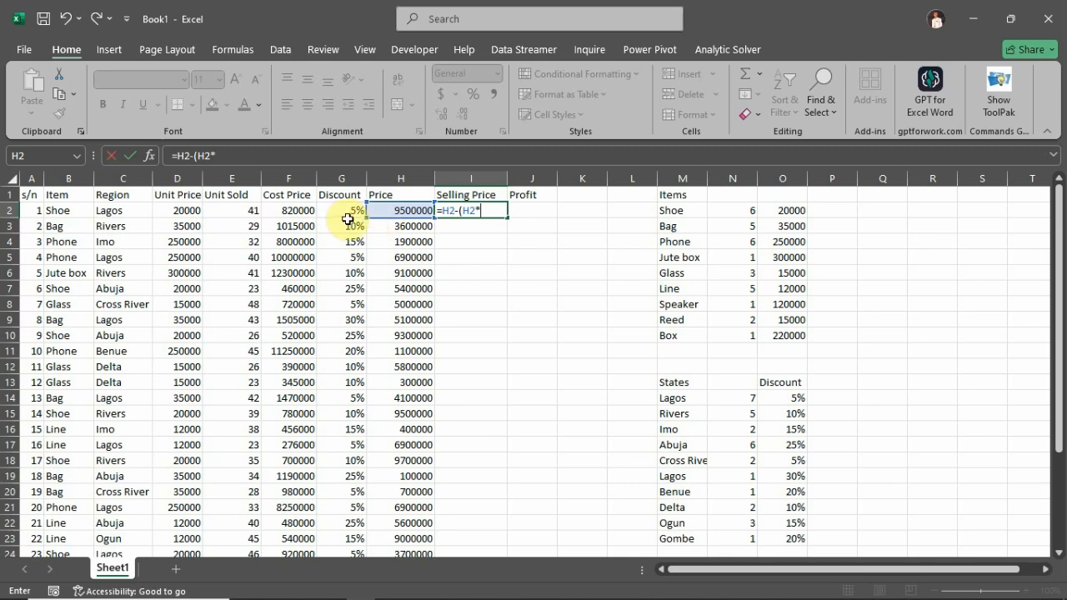
{"action": "left_click", "coordinate": [347, 212]}
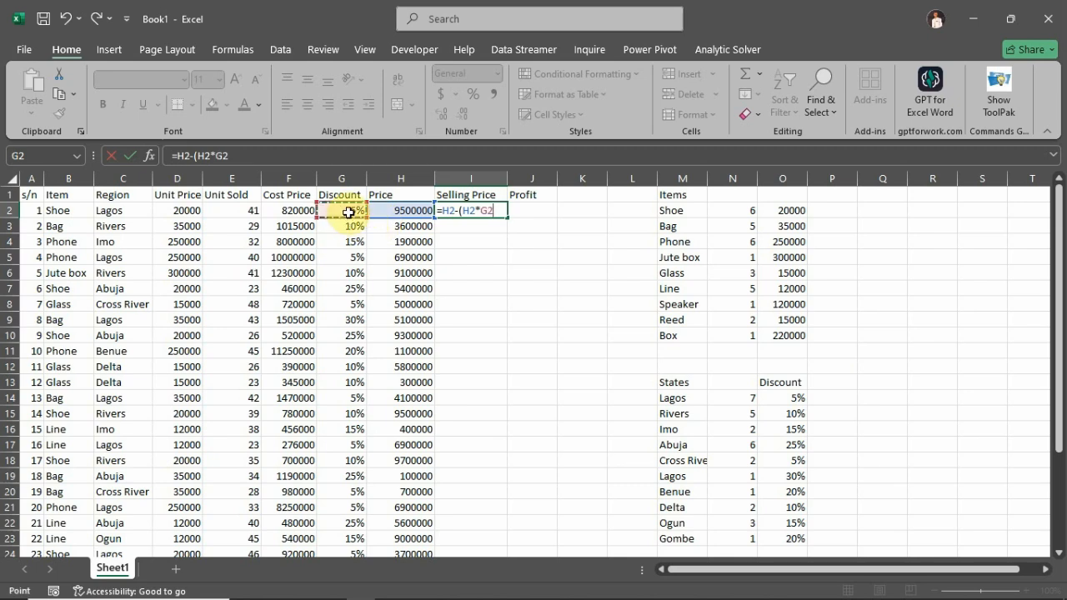
{"action": "type", "text": ")"}
{"action": "key", "text": "Return"}
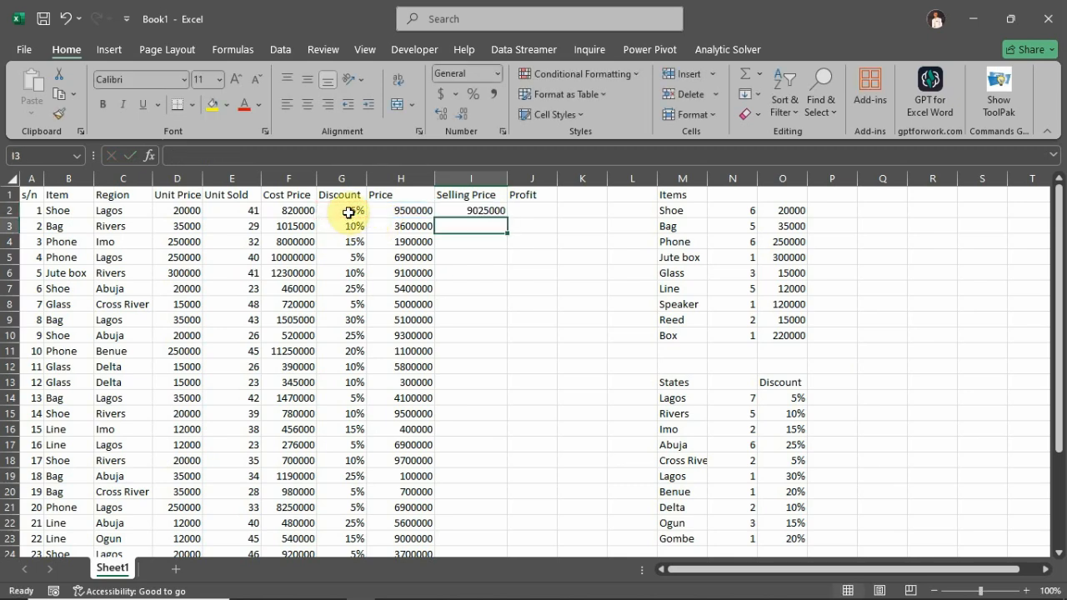
{"action": "left_click", "coordinate": [489, 211]}
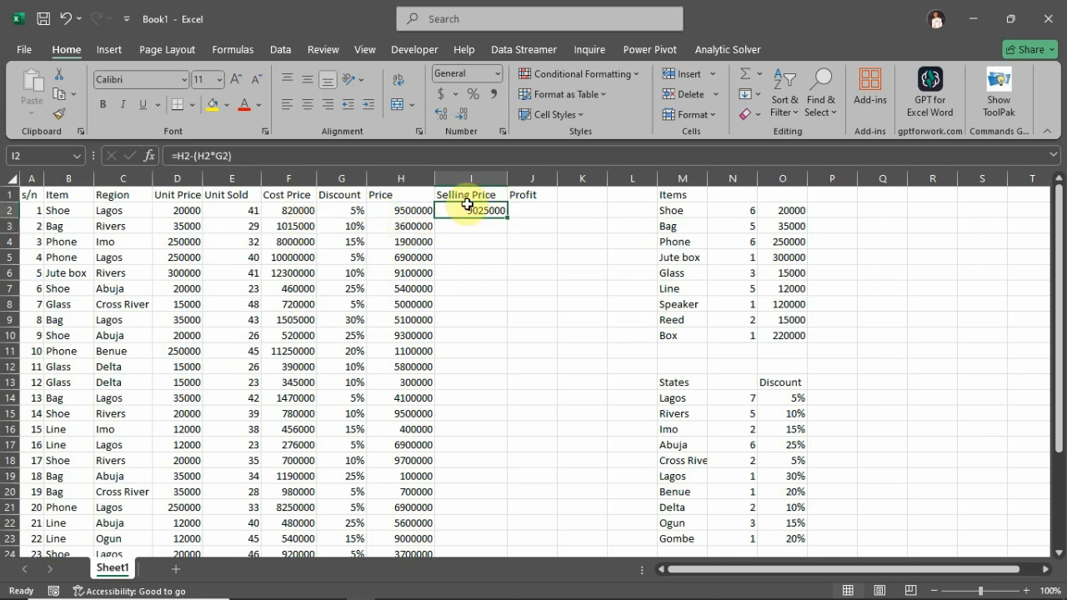
{"action": "double_click", "coordinate": [507, 217]}
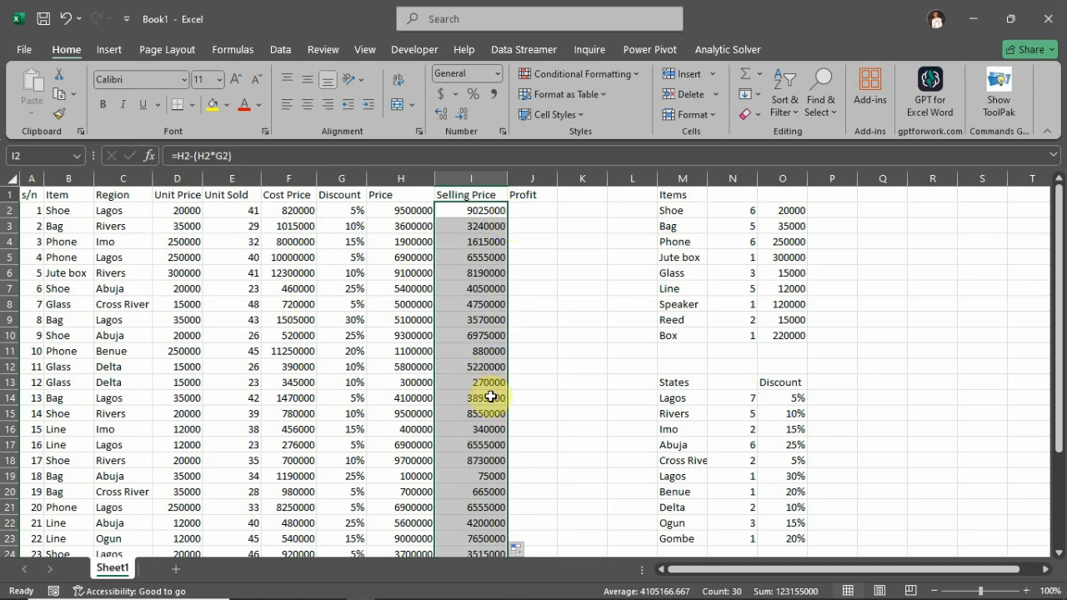
Set the price in H19 to 1000000.
{"action": "left_click", "coordinate": [484, 474]}
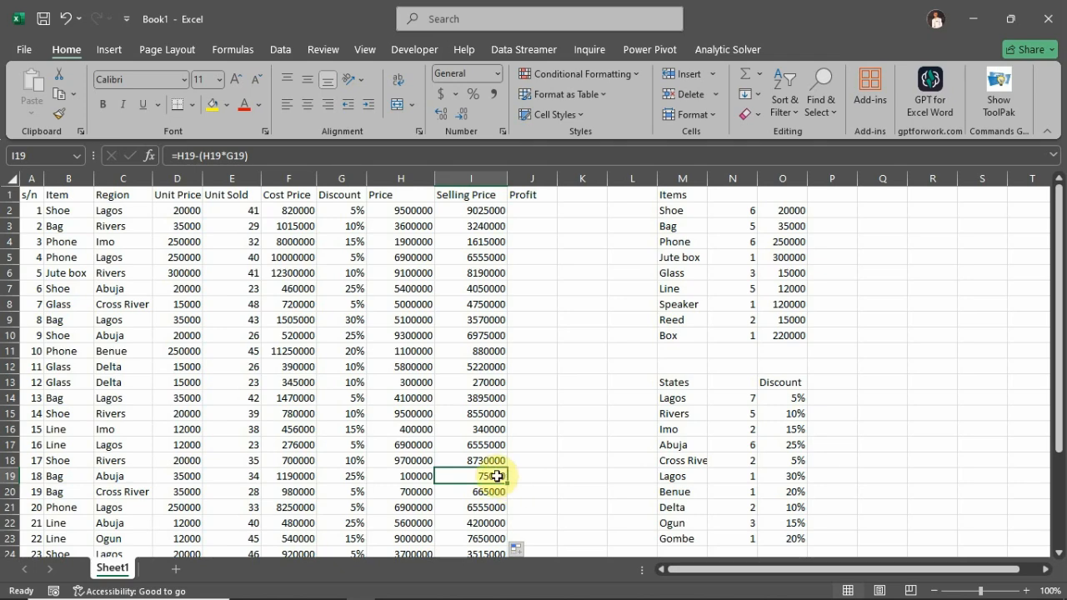
{"action": "double_click", "coordinate": [417, 473]}
{"action": "type", "text": "0"}
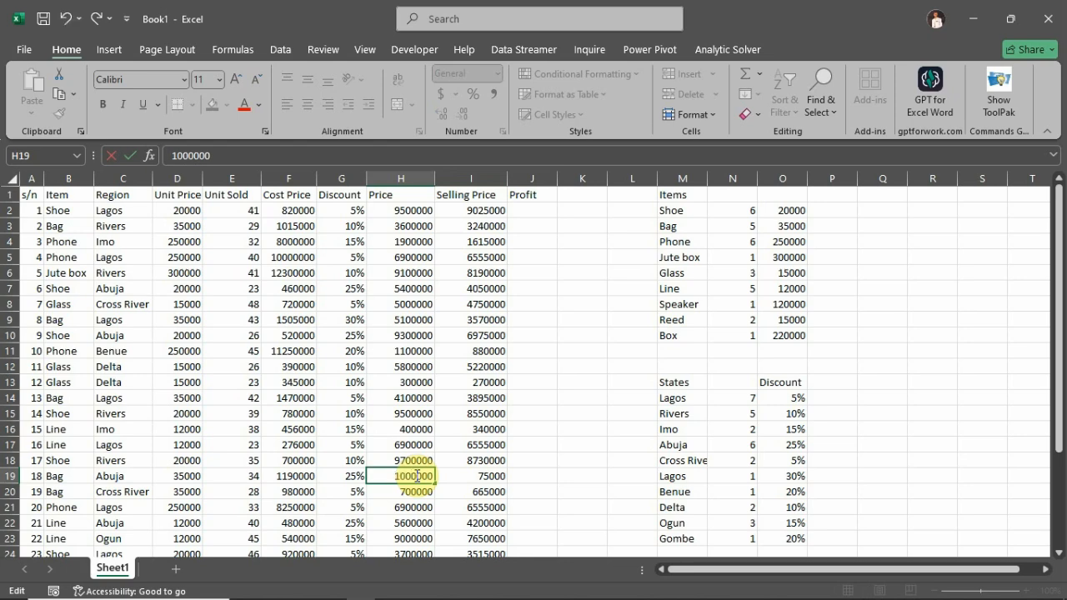
{"action": "key", "text": "Return"}
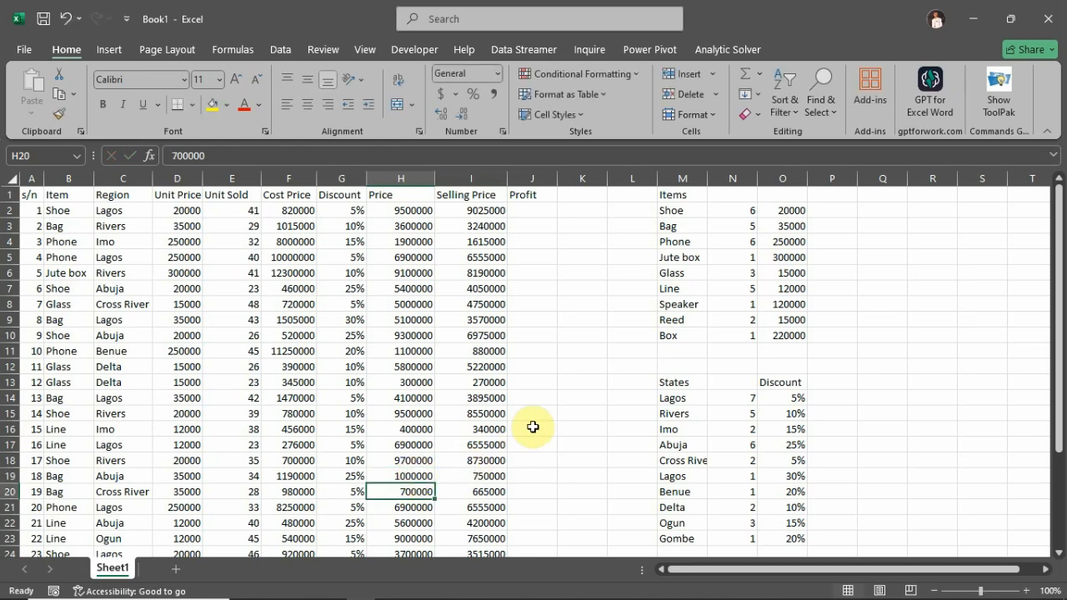
Enter =I2-F2 in J2 and fill it down the Profit column.
{"action": "left_click", "coordinate": [488, 212]}
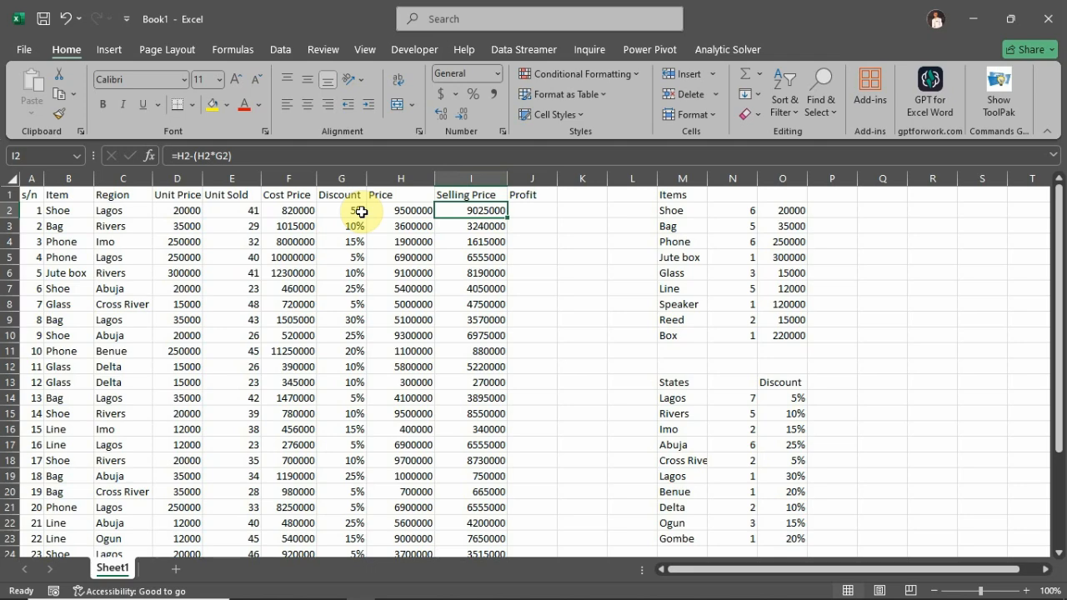
{"action": "left_click", "coordinate": [524, 210]}
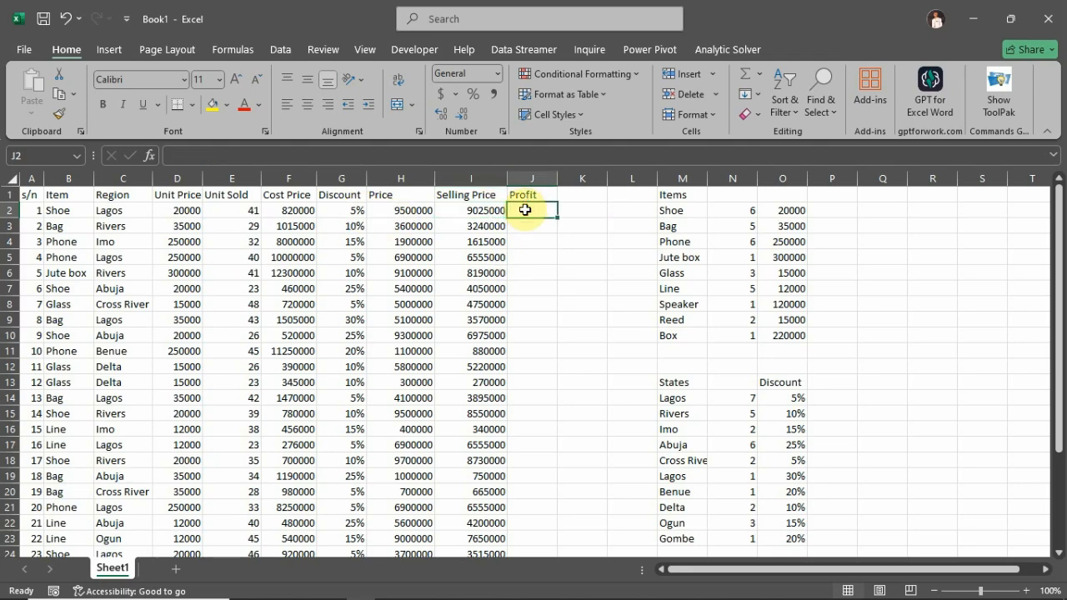
{"action": "type", "text": "="}
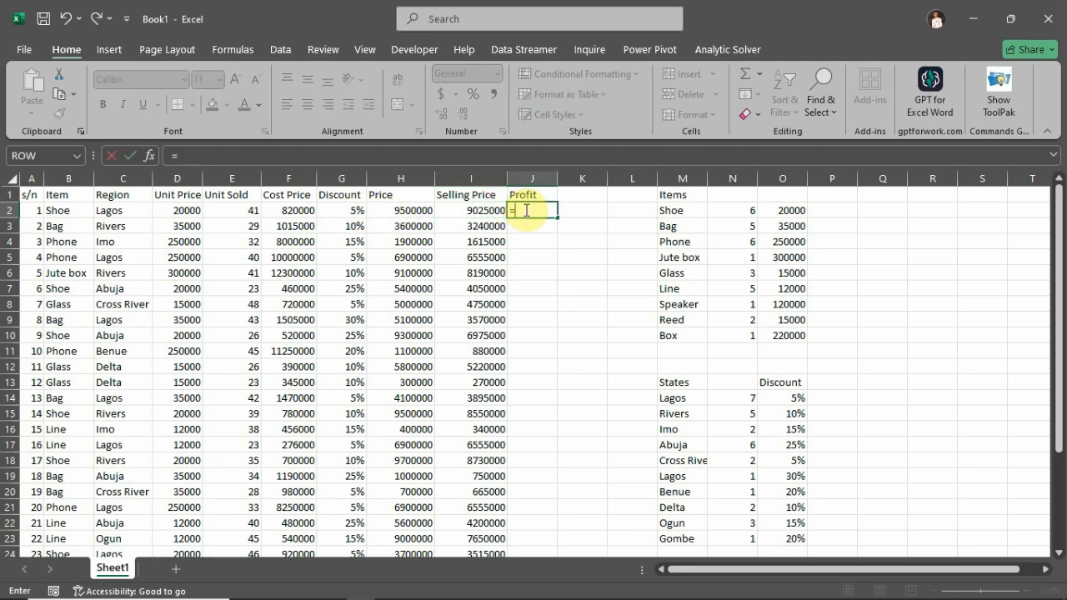
{"action": "left_click", "coordinate": [474, 211]}
{"action": "type", "text": "-"}
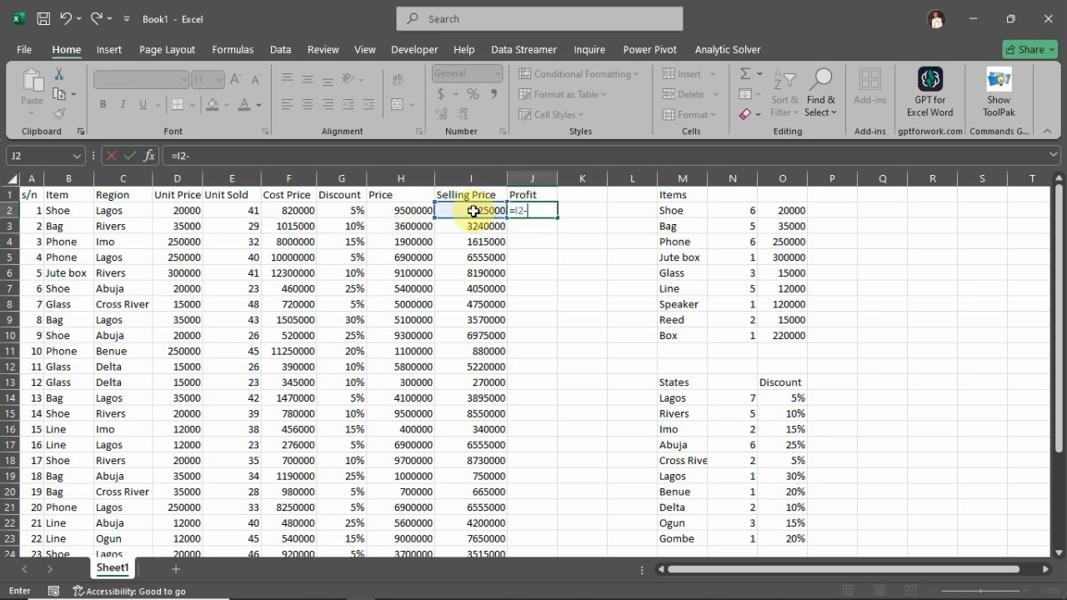
{"action": "left_click", "coordinate": [306, 210]}
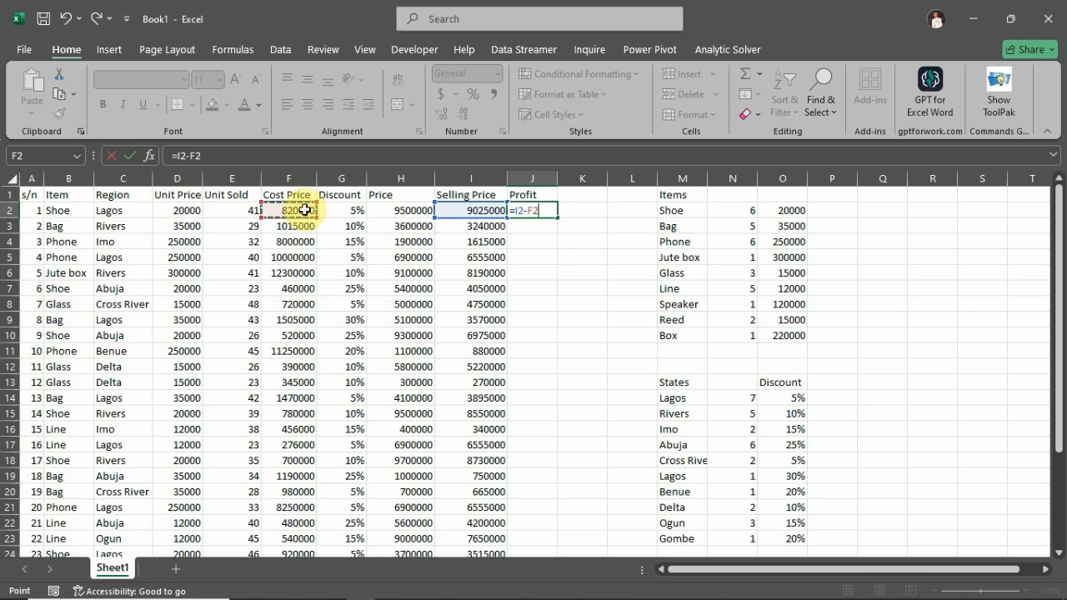
{"action": "key", "text": "Return"}
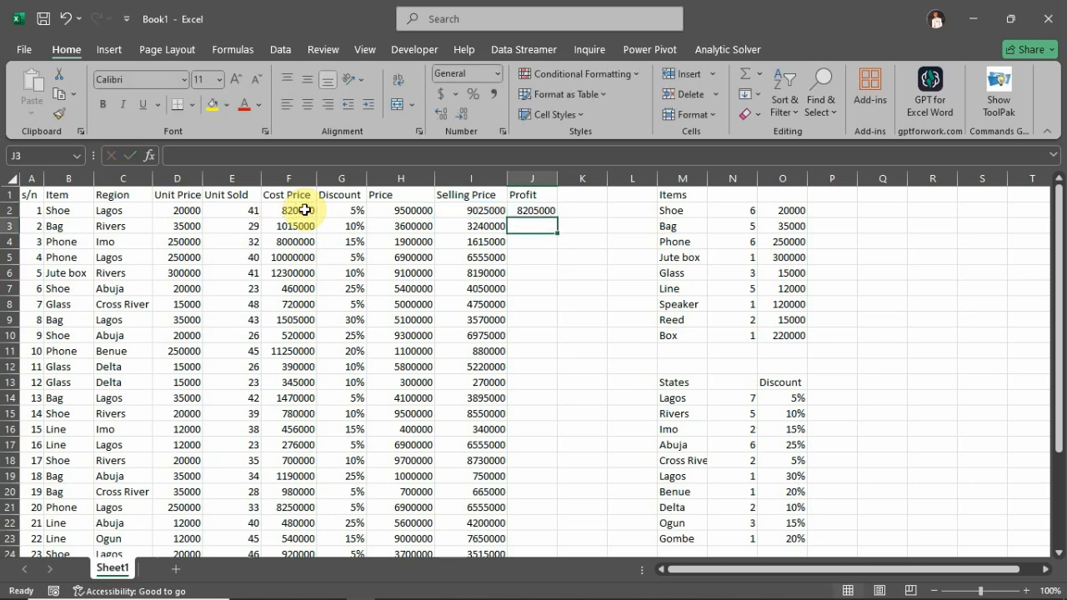
{"action": "left_click", "coordinate": [541, 211]}
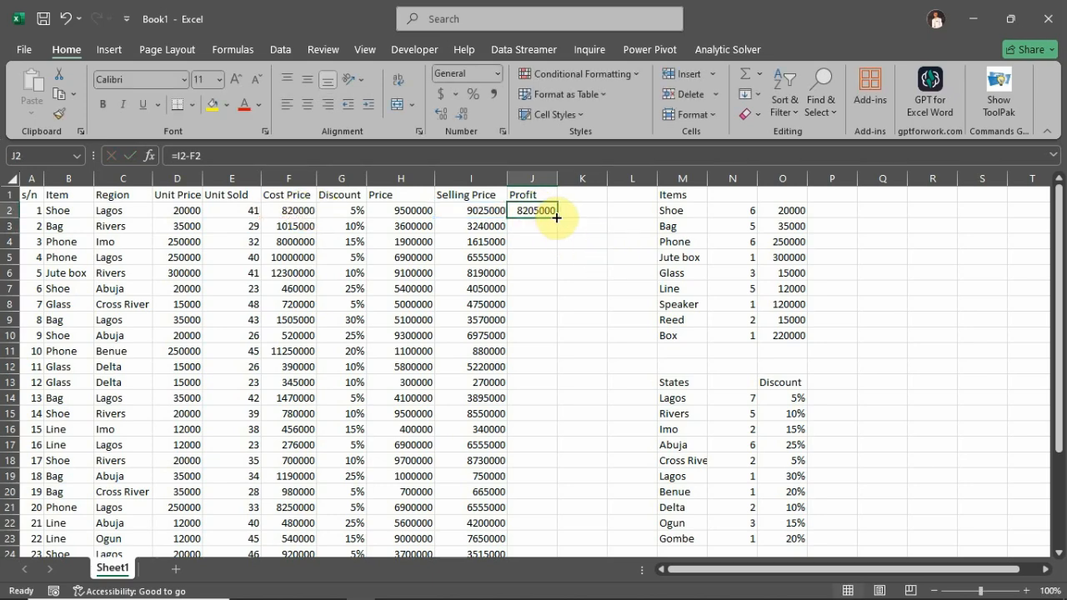
{"action": "double_click", "coordinate": [557, 217]}
Widen column J so the large negative profit values fit in full.
{"action": "scroll", "coordinate": [546, 248], "scroll_direction": "down", "scroll_amount": 1}
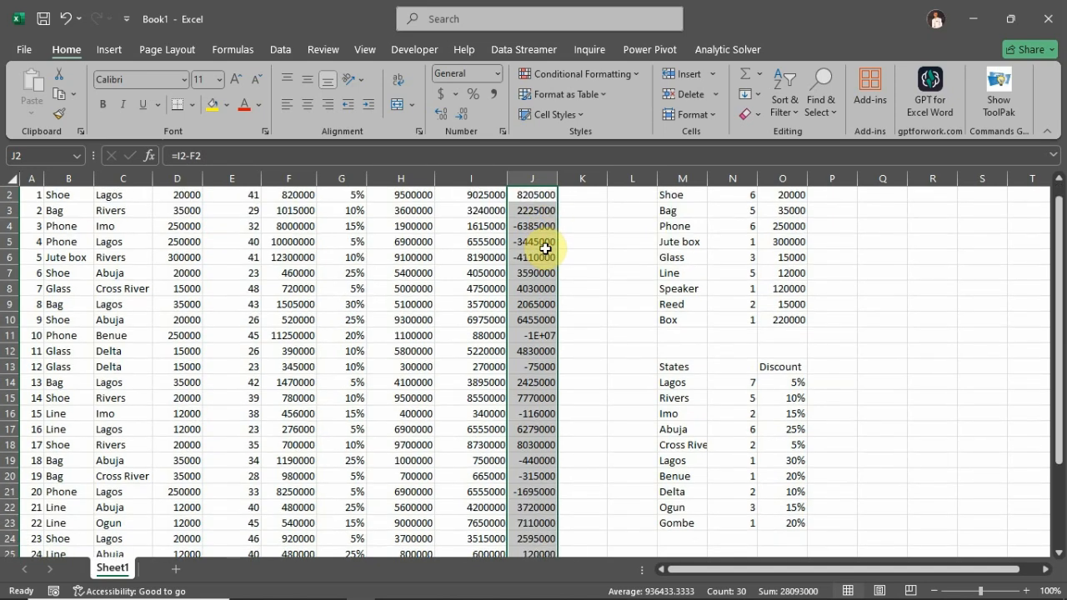
{"action": "scroll", "coordinate": [544, 242], "scroll_direction": "up", "scroll_amount": 1}
{"action": "left_click_drag", "start_coordinate": [558, 178], "coordinate": [572, 179]}
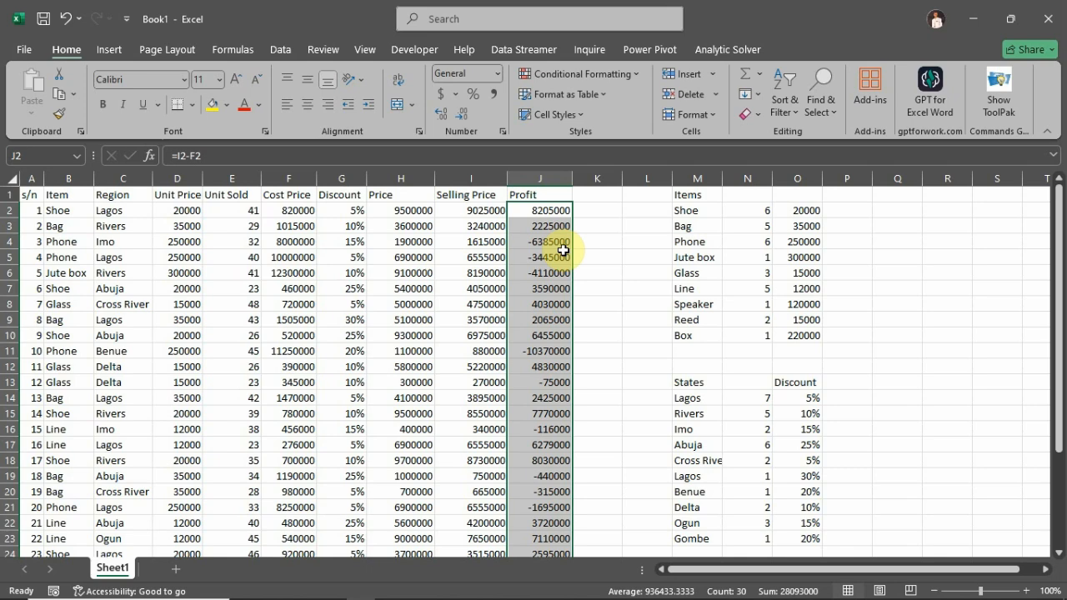
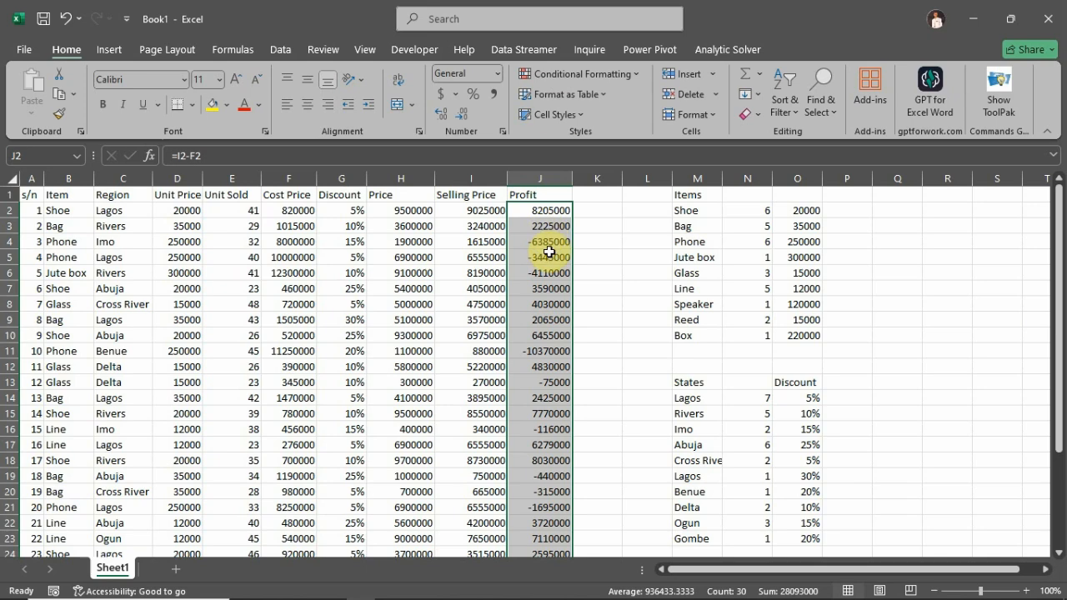
Set up a Greater Than conditional formatting rule on the Profit values with threshold 0 and Green Fill with Dark Green Text.
{"action": "left_click", "coordinate": [562, 74]}
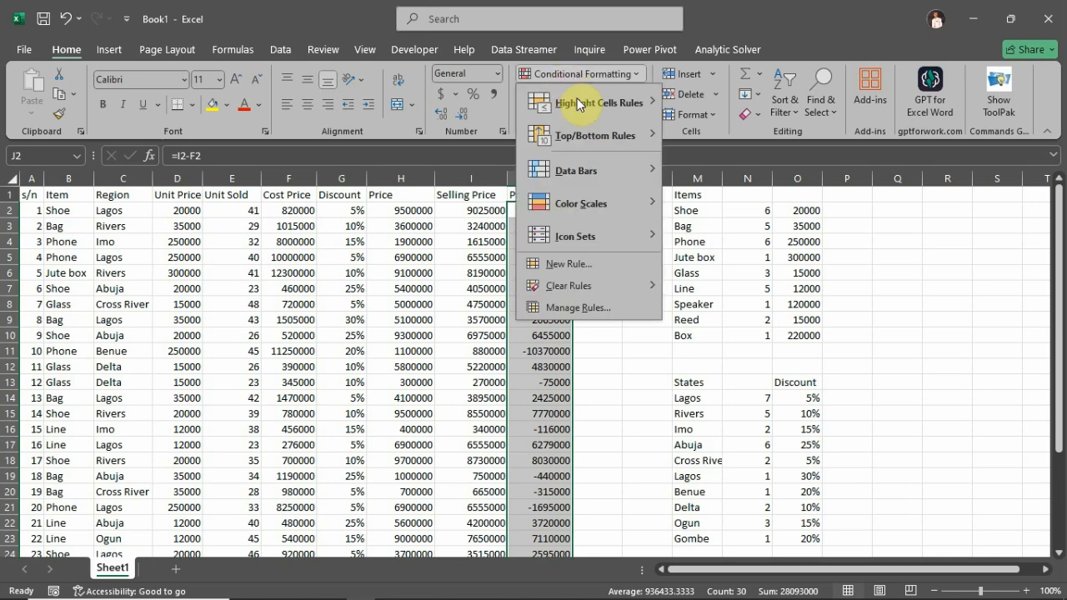
{"action": "mouse_move", "coordinate": [624, 92]}
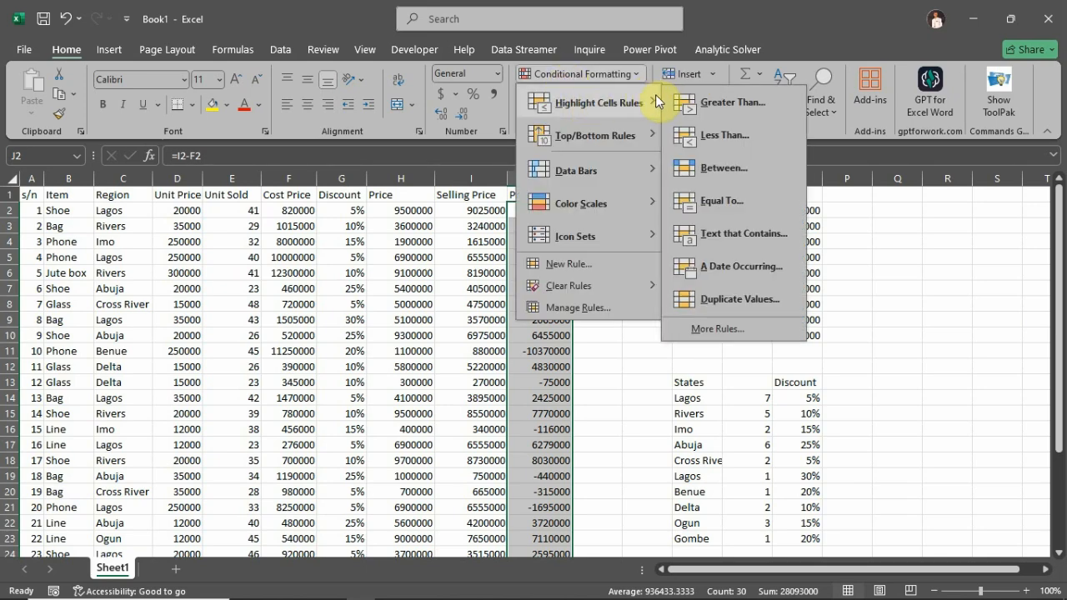
{"action": "left_click", "coordinate": [733, 104]}
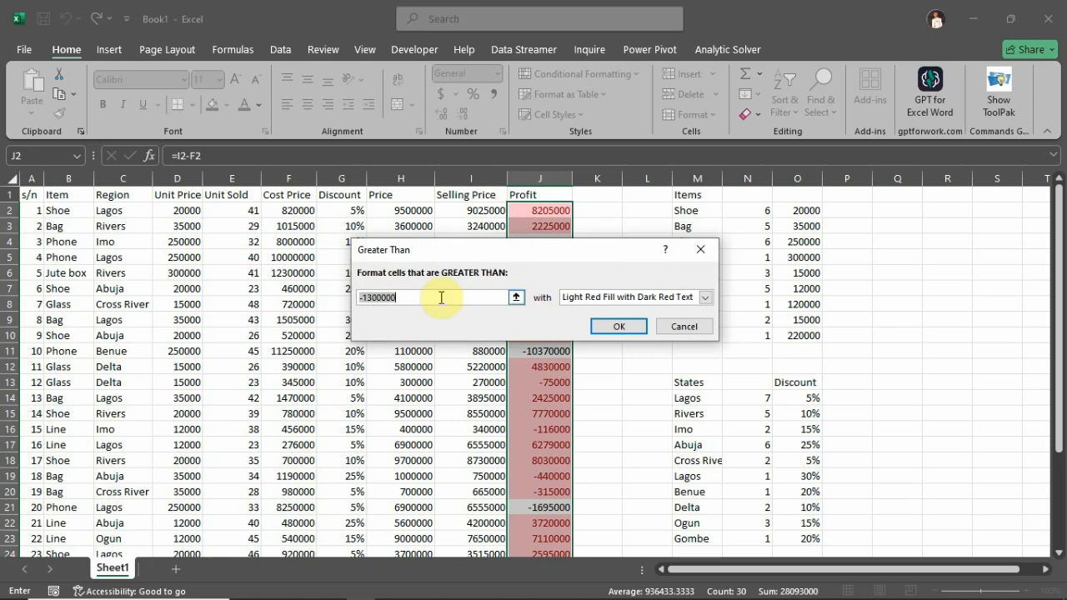
{"action": "type", "text": "0"}
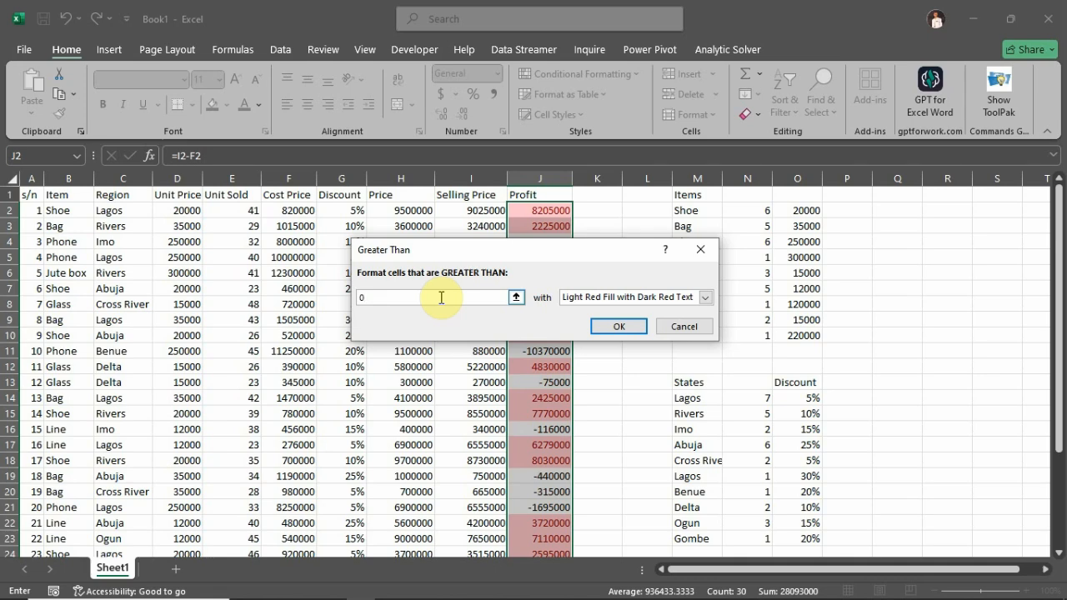
{"action": "left_click", "coordinate": [706, 297]}
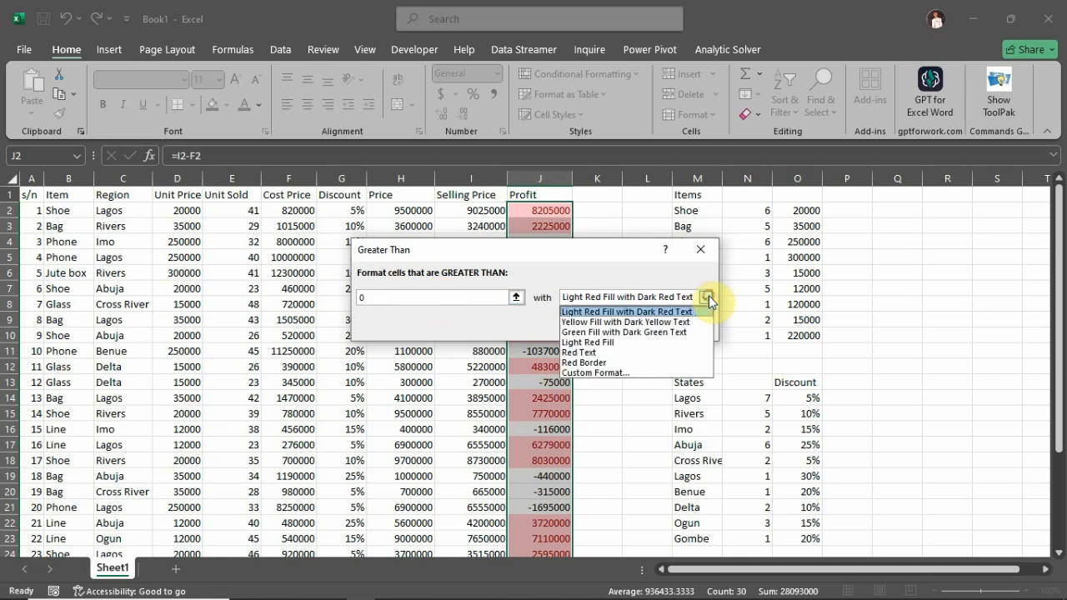
{"action": "left_click", "coordinate": [588, 331]}
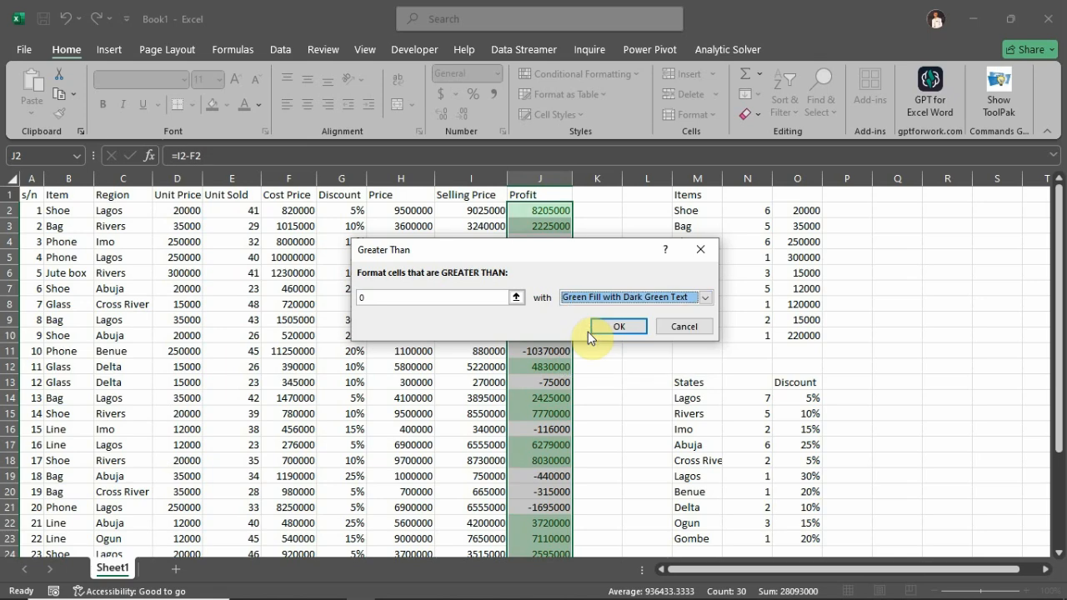
Apply a custom format with white font and standard green fill to the Greater Than 0 rule on the Profit values.
{"action": "left_click", "coordinate": [703, 298]}
{"action": "left_click", "coordinate": [607, 370]}
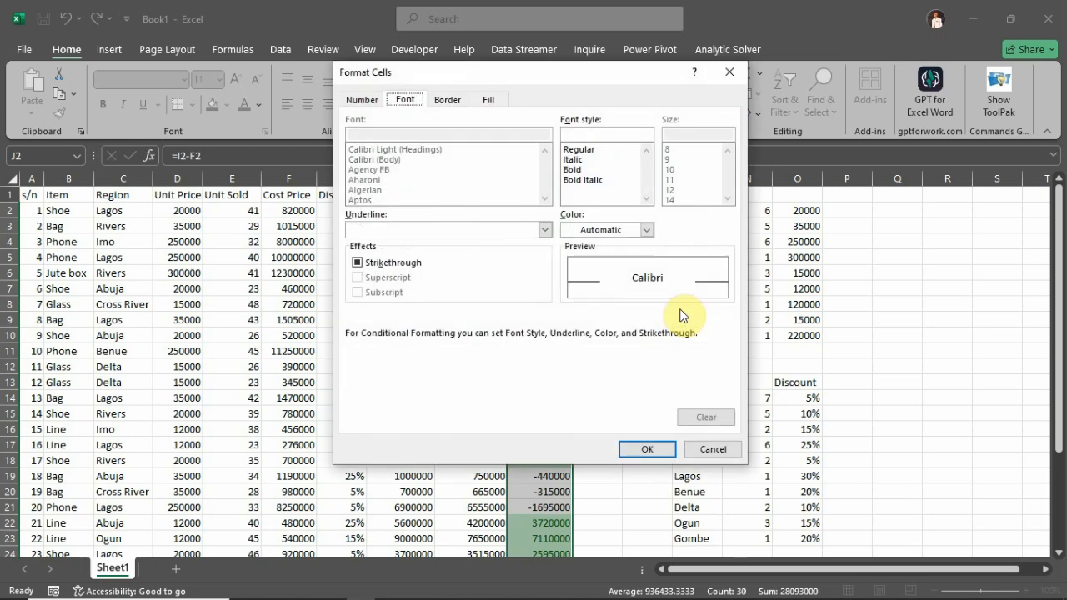
{"action": "left_click", "coordinate": [649, 230]}
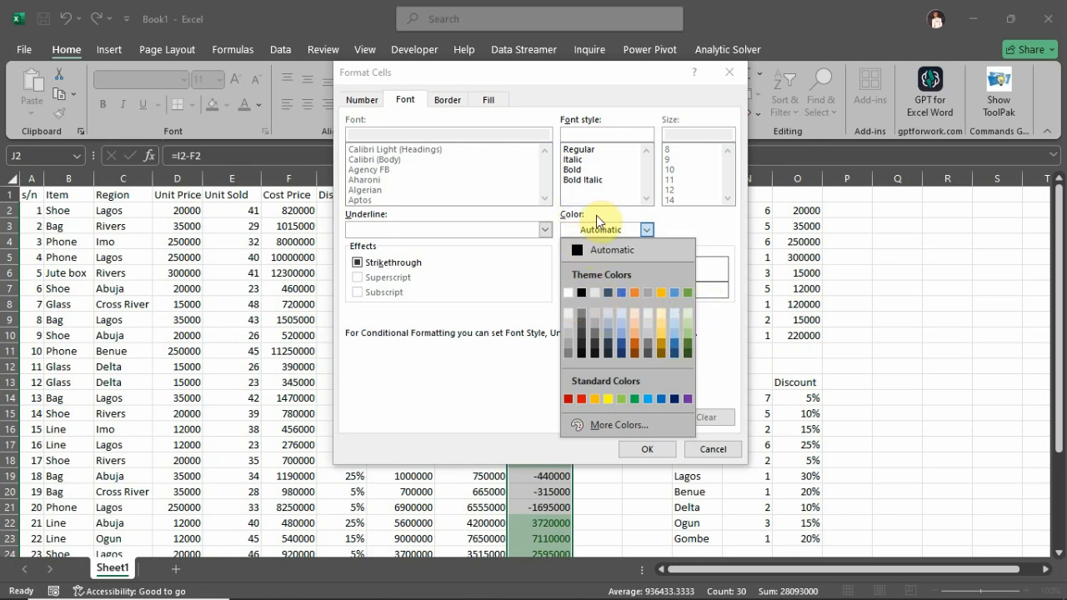
{"action": "left_click", "coordinate": [570, 291]}
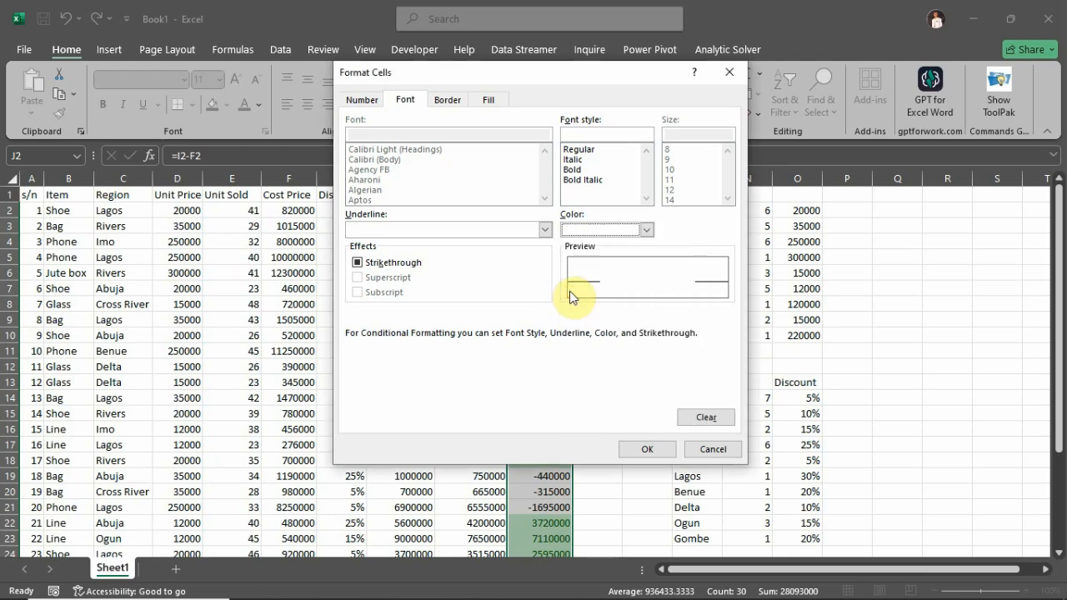
{"action": "left_click", "coordinate": [490, 101]}
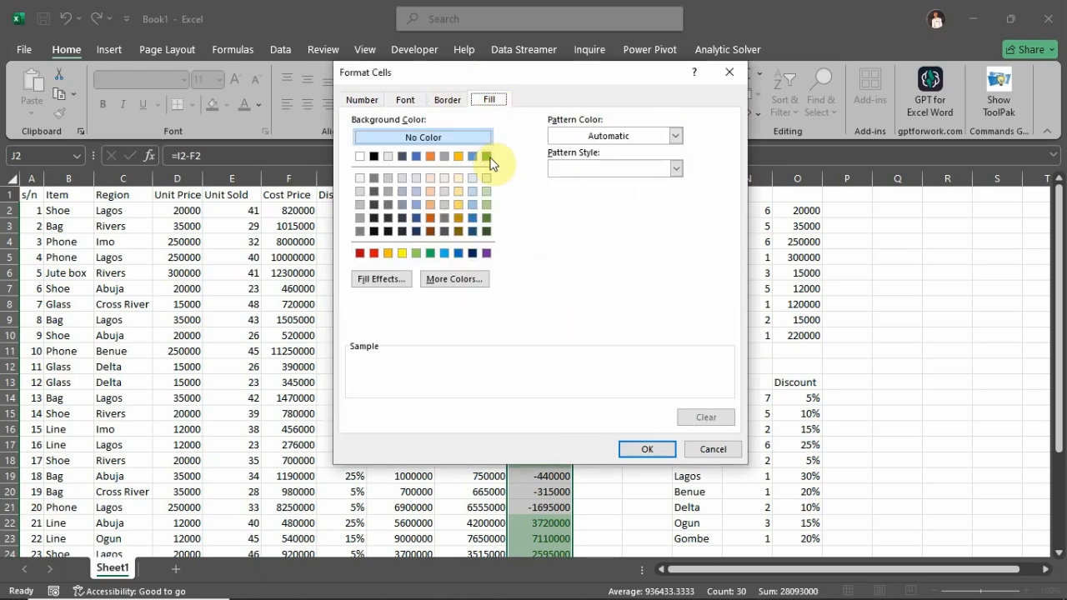
{"action": "left_click", "coordinate": [430, 254]}
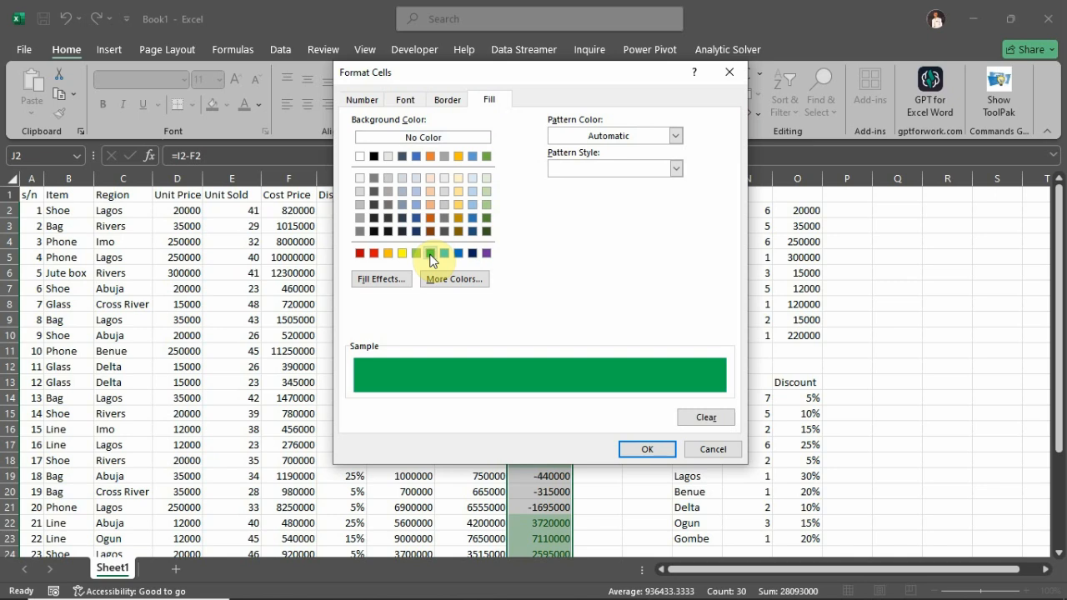
{"action": "left_click", "coordinate": [448, 101]}
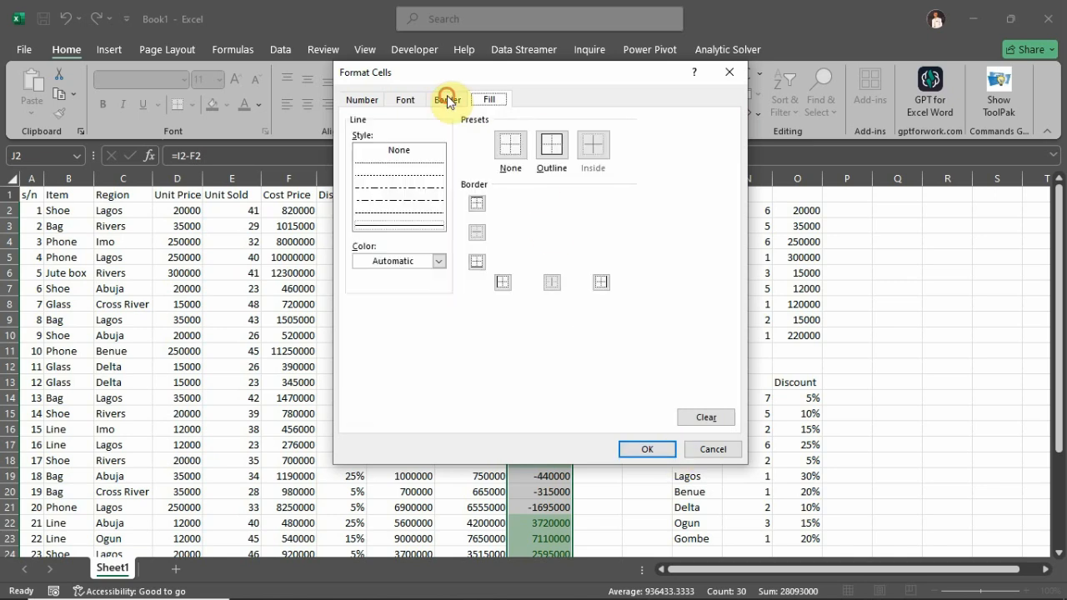
{"action": "left_click", "coordinate": [638, 448]}
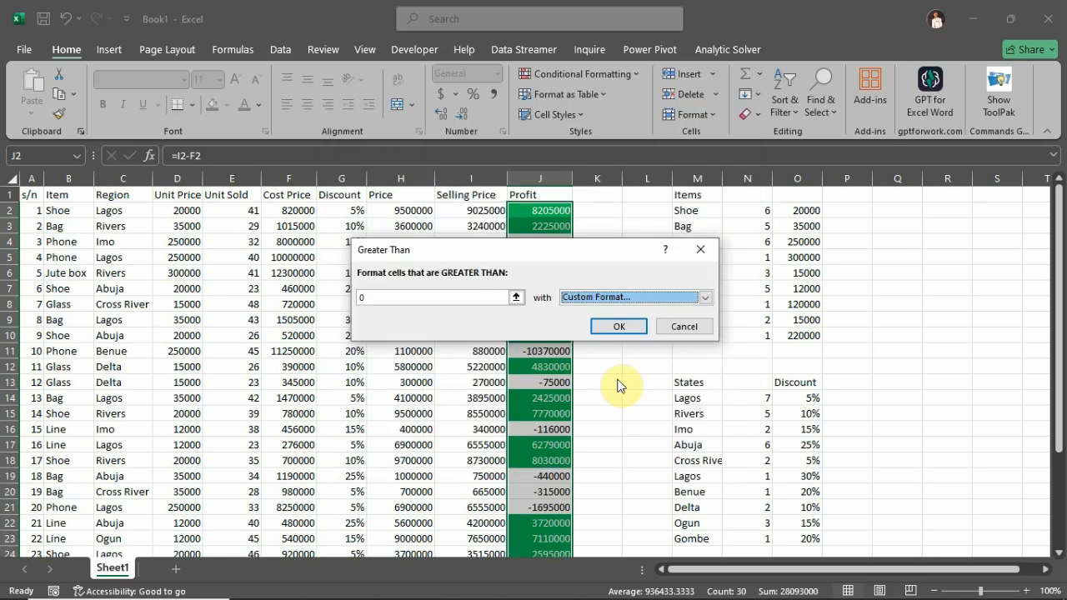
{"action": "left_click", "coordinate": [618, 326]}
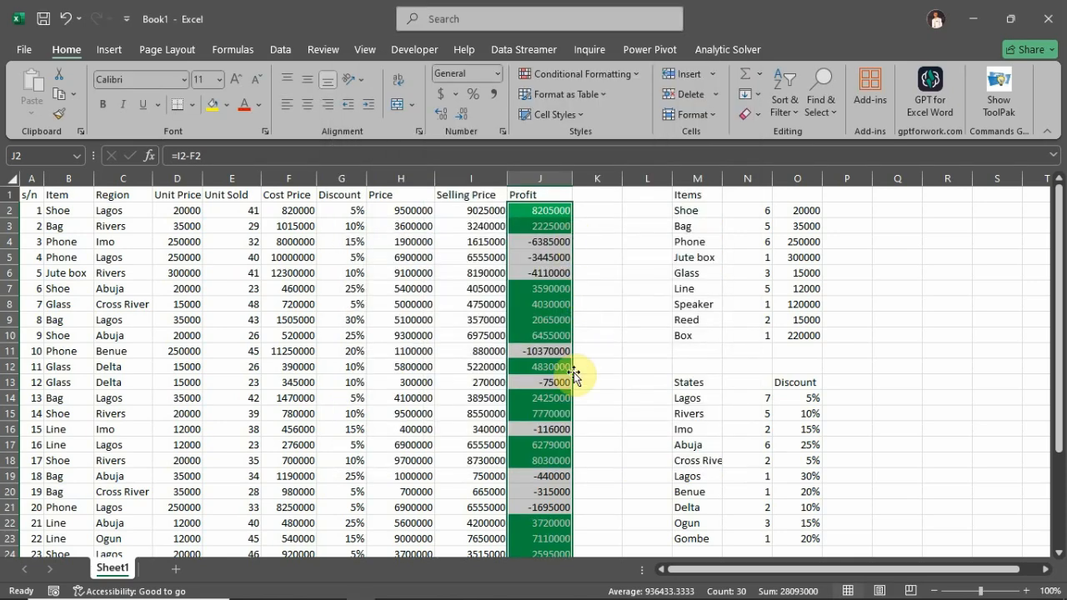
Start a Less Than conditional formatting rule on the Profit values with a threshold of 1.
{"action": "left_click", "coordinate": [574, 74]}
{"action": "mouse_move", "coordinate": [613, 114]}
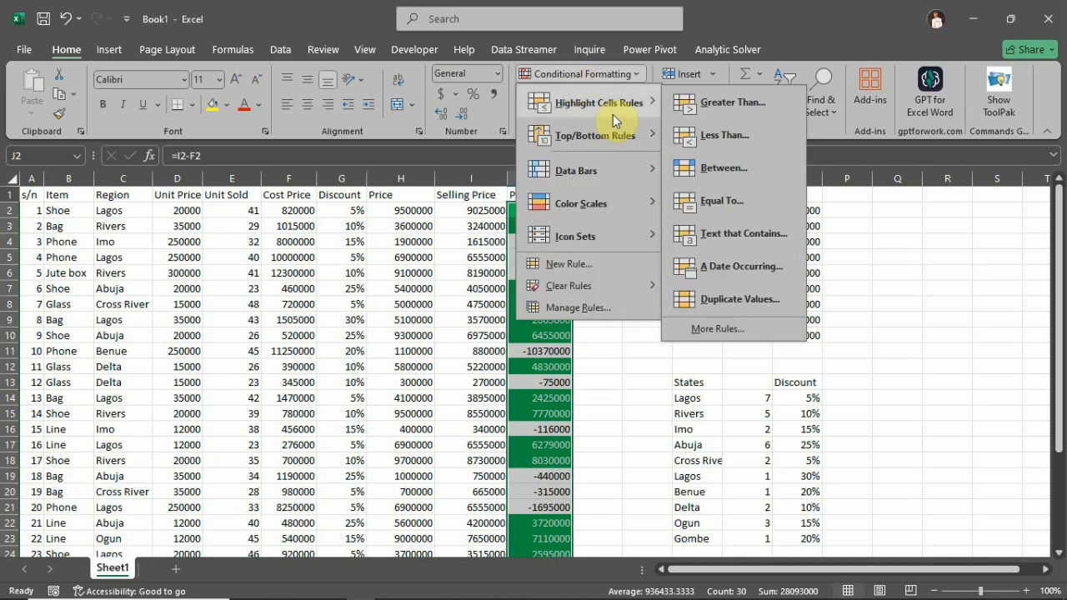
{"action": "left_click", "coordinate": [706, 137]}
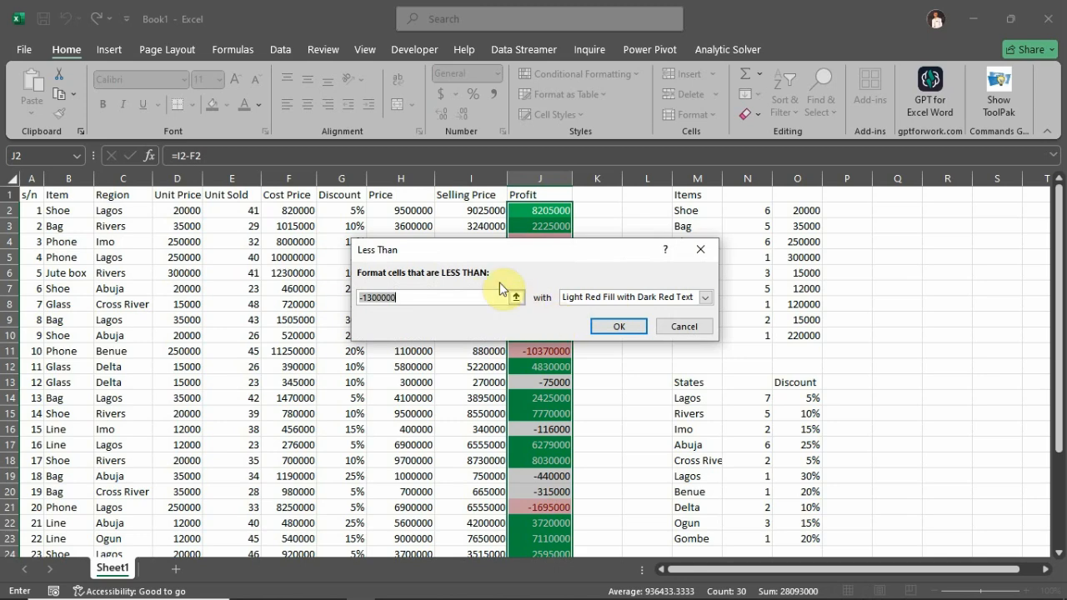
{"action": "type", "text": "1"}
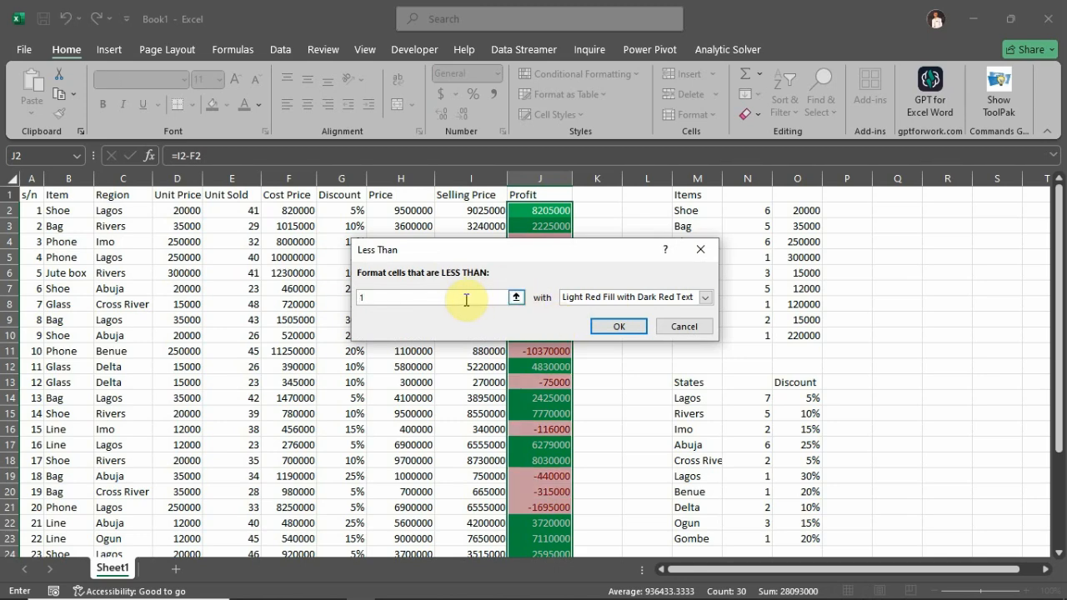
Give the Less Than rule a custom format with white font and dark red fill, and apply it.
{"action": "left_click", "coordinate": [705, 298]}
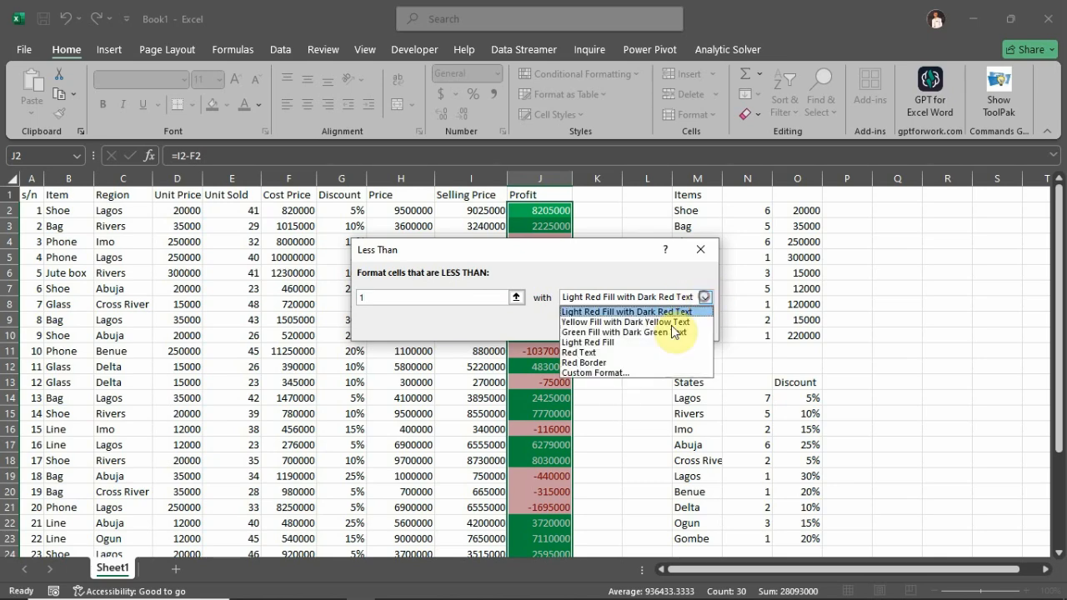
{"action": "left_click", "coordinate": [588, 372]}
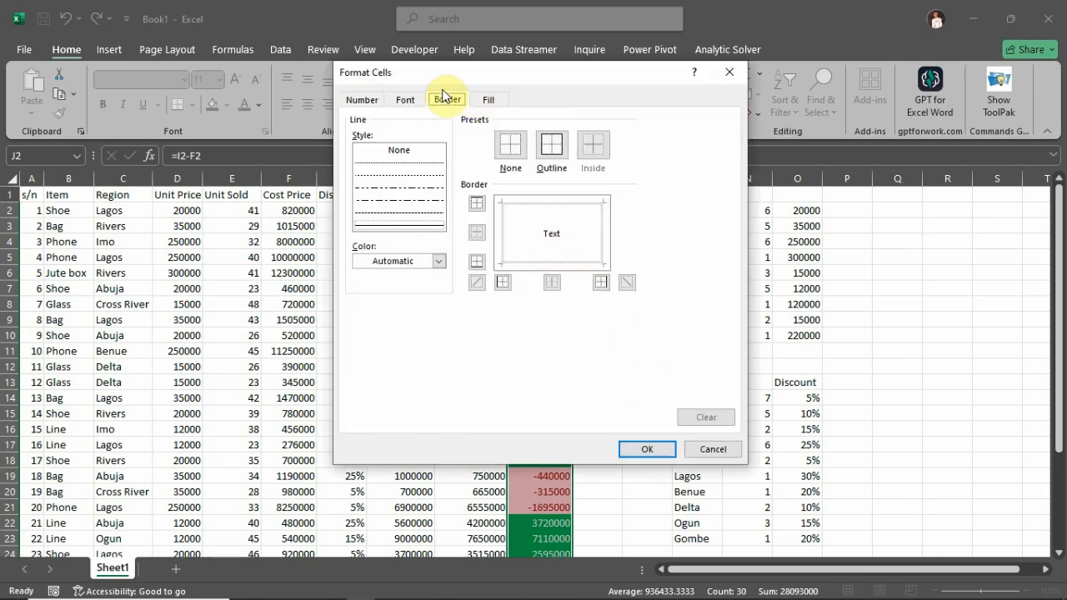
{"action": "left_click", "coordinate": [406, 99]}
{"action": "left_click", "coordinate": [646, 229]}
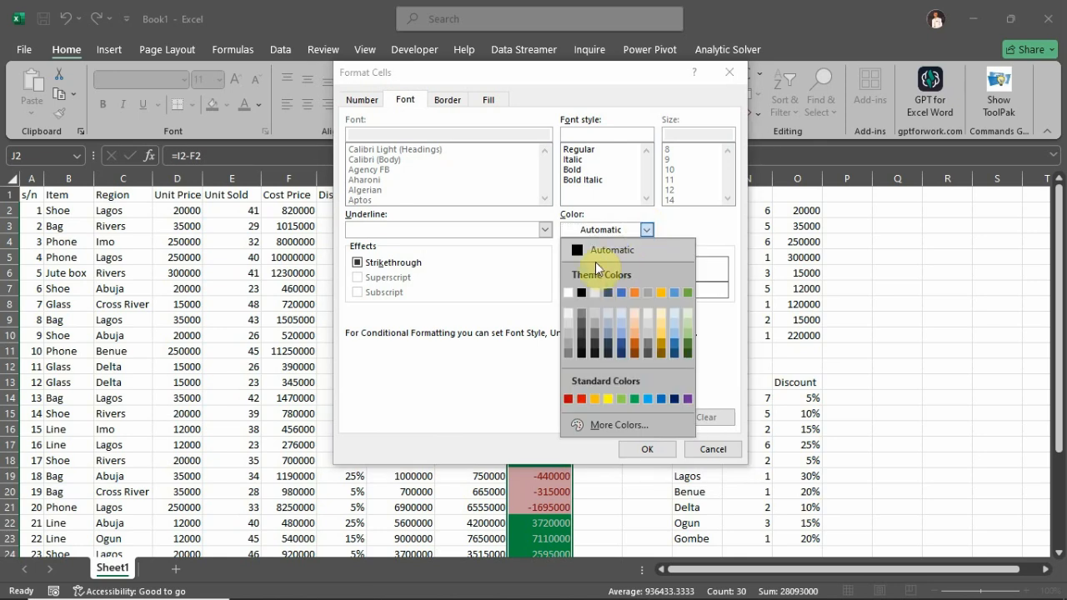
{"action": "left_click", "coordinate": [569, 293]}
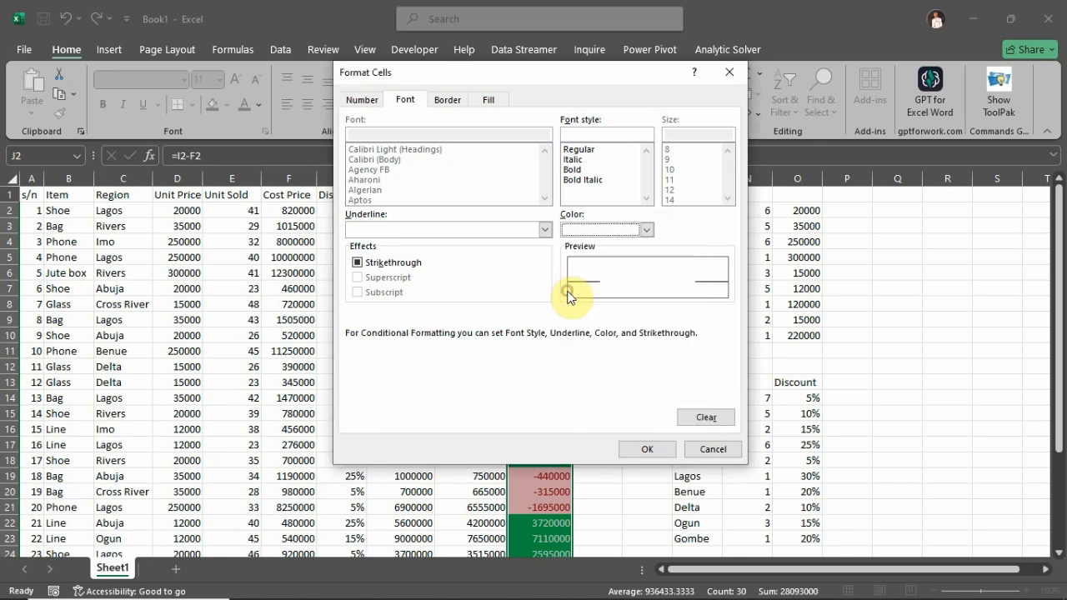
{"action": "left_click", "coordinate": [488, 99]}
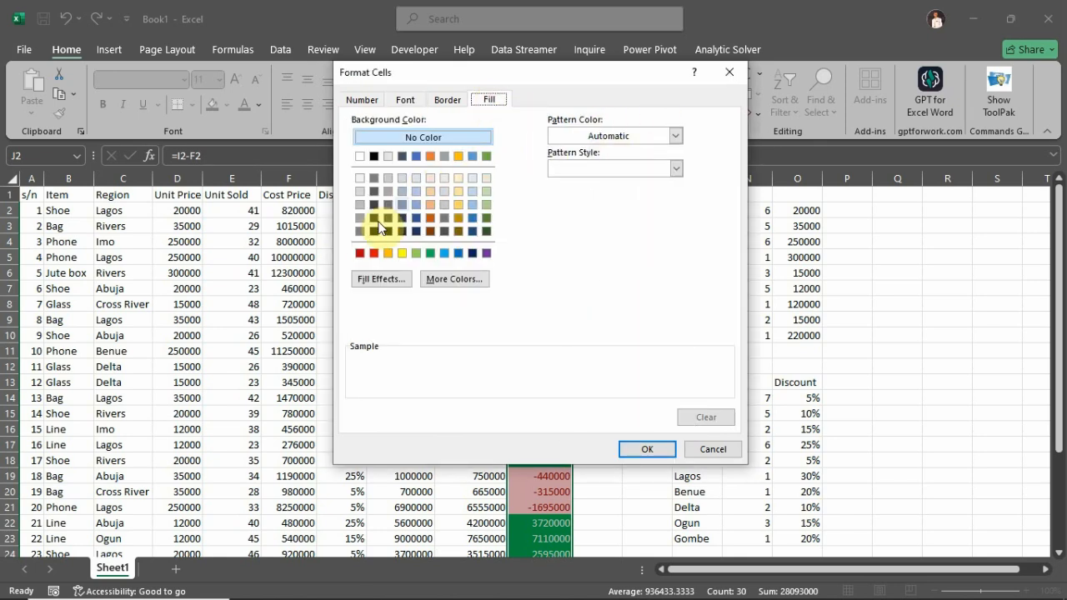
{"action": "left_click", "coordinate": [360, 254]}
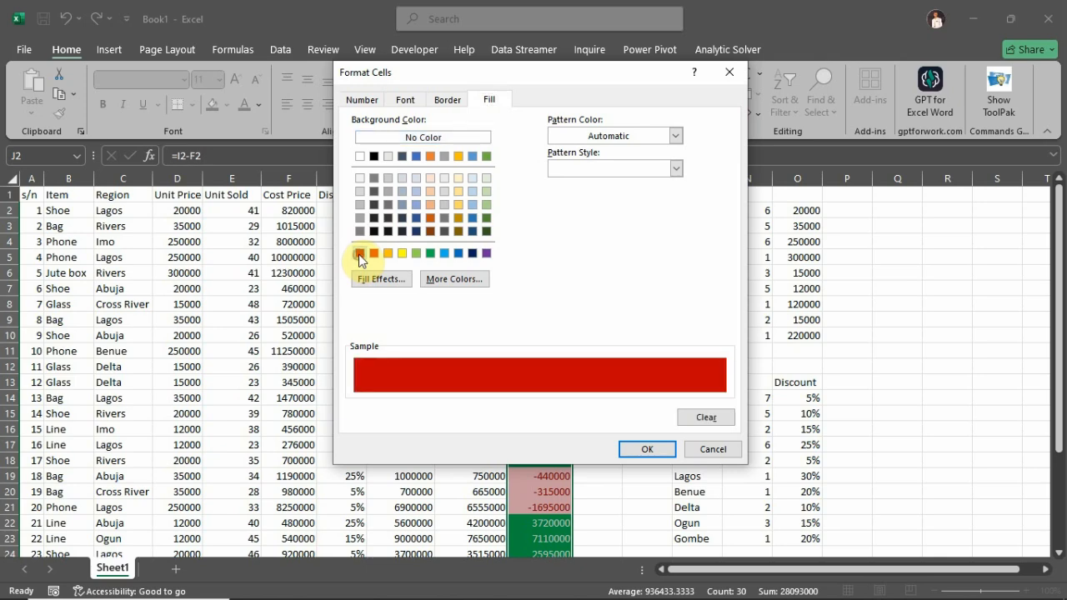
{"action": "left_click", "coordinate": [647, 449]}
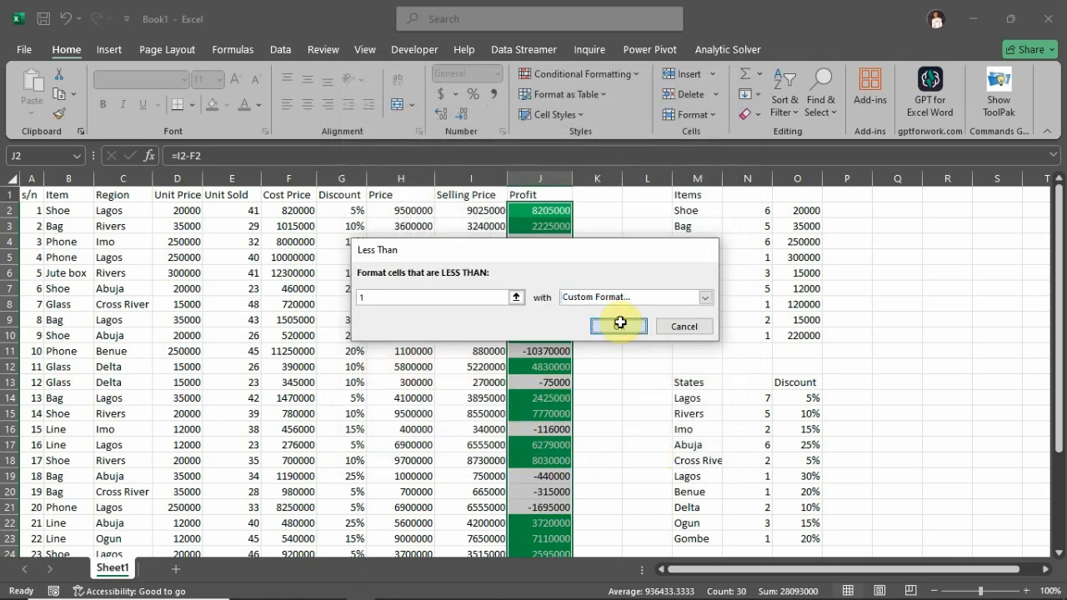
{"action": "left_click", "coordinate": [620, 325]}
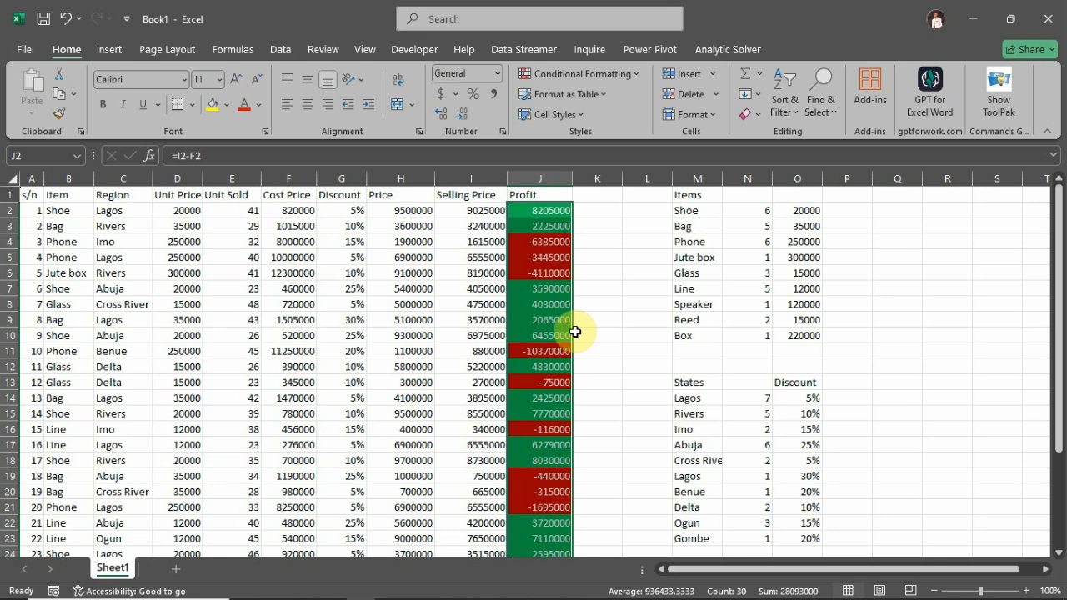
Add green gradient-fill data bars to all the Selling Price values from I2 to I31.
{"action": "left_click_drag", "start_coordinate": [480, 210], "coordinate": [483, 226]}
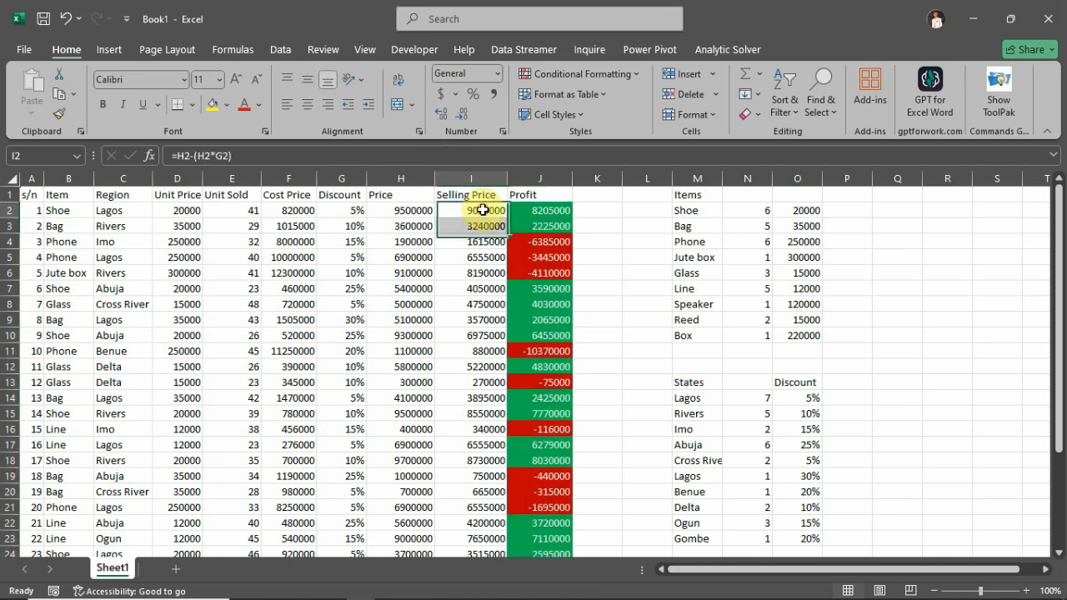
{"action": "left_click", "coordinate": [483, 211]}
{"action": "key", "text": "ctrl+shift+Down"}
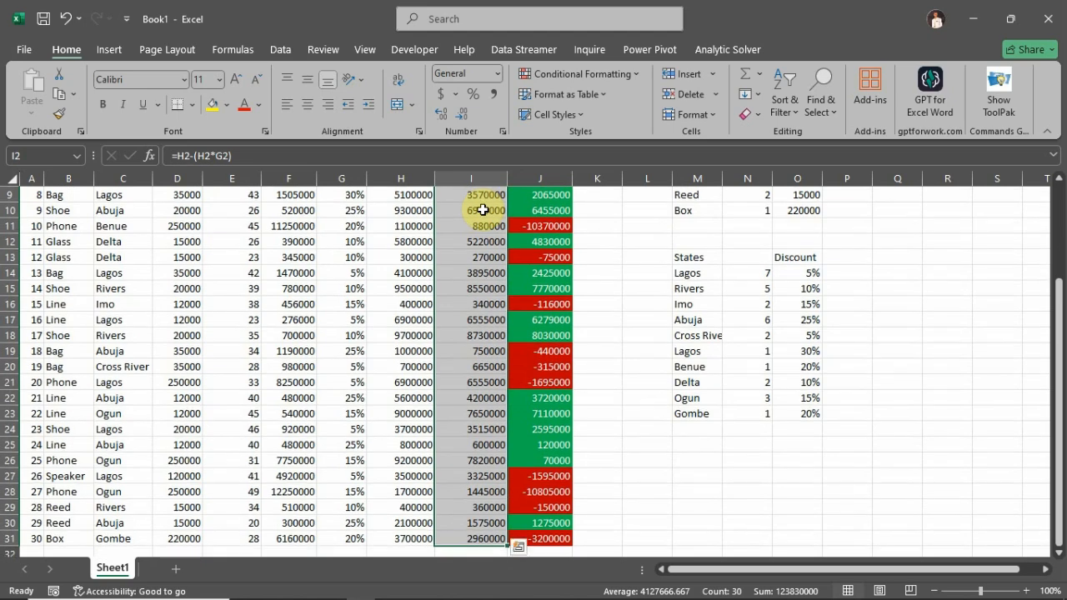
{"action": "scroll", "coordinate": [484, 208], "scroll_direction": "up", "scroll_amount": 3}
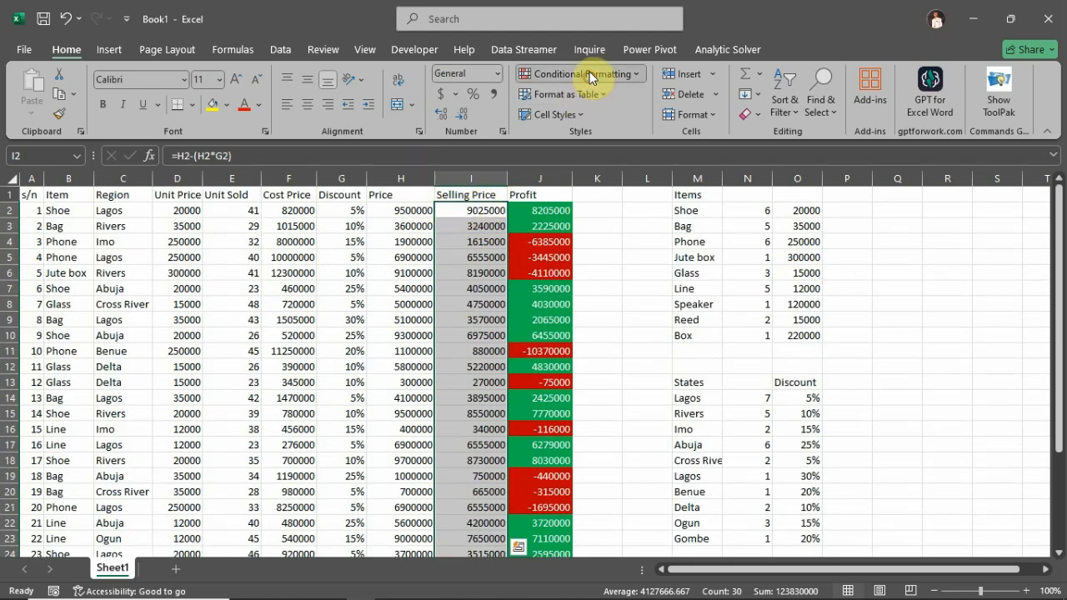
{"action": "left_click", "coordinate": [617, 74]}
{"action": "mouse_move", "coordinate": [647, 190]}
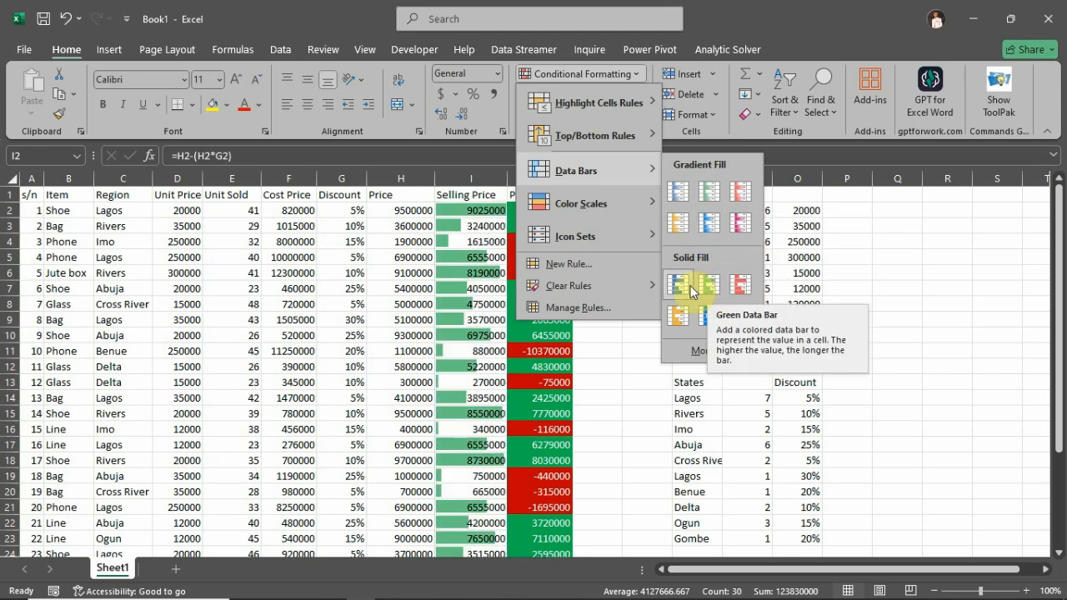
{"action": "left_click", "coordinate": [714, 196]}
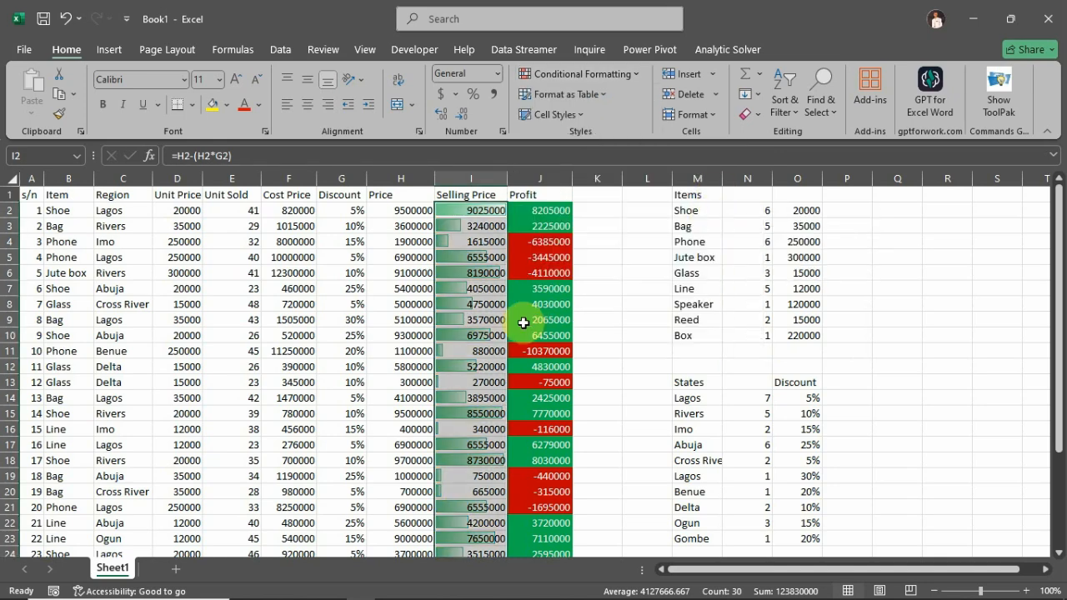
Apply the Green - Yellow - Red Color Scale to the Price values from H2 to H31.
{"action": "scroll", "coordinate": [520, 322], "scroll_direction": "down", "scroll_amount": 3}
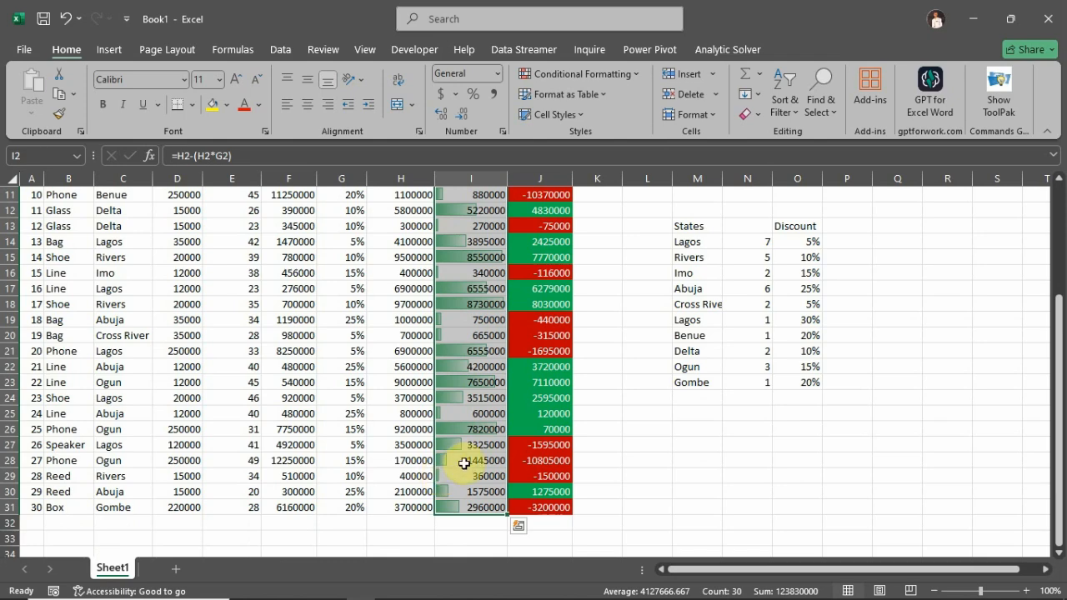
{"action": "scroll", "coordinate": [465, 464], "scroll_direction": "up", "scroll_amount": 4}
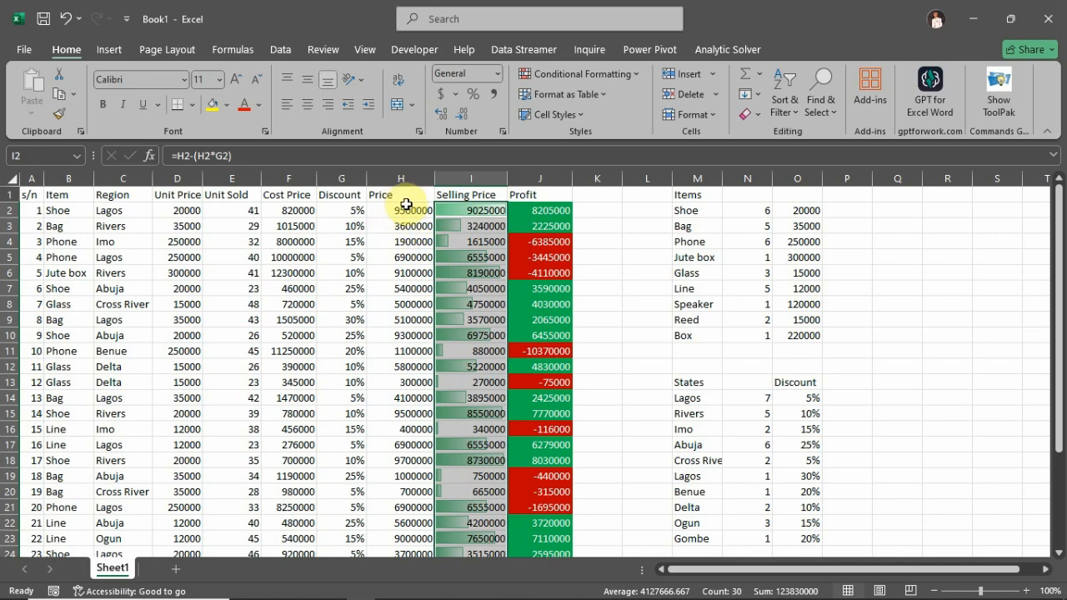
{"action": "left_click", "coordinate": [404, 211]}
{"action": "left_click_drag", "start_coordinate": [404, 211], "coordinate": [402, 522]}
{"action": "scroll", "coordinate": [402, 522], "scroll_direction": "up", "scroll_amount": 3}
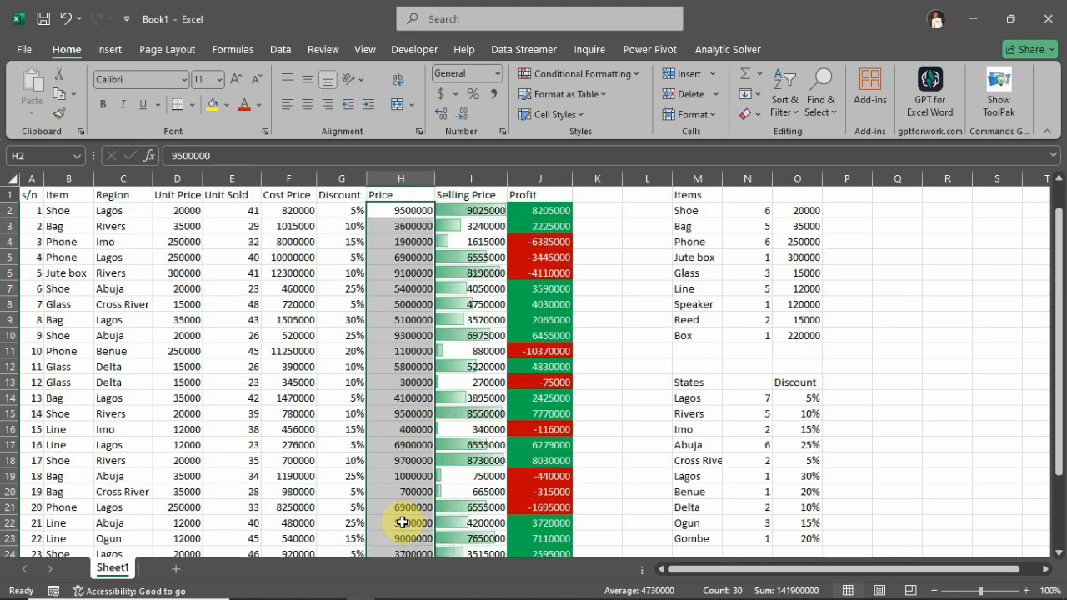
{"action": "left_click", "coordinate": [610, 76]}
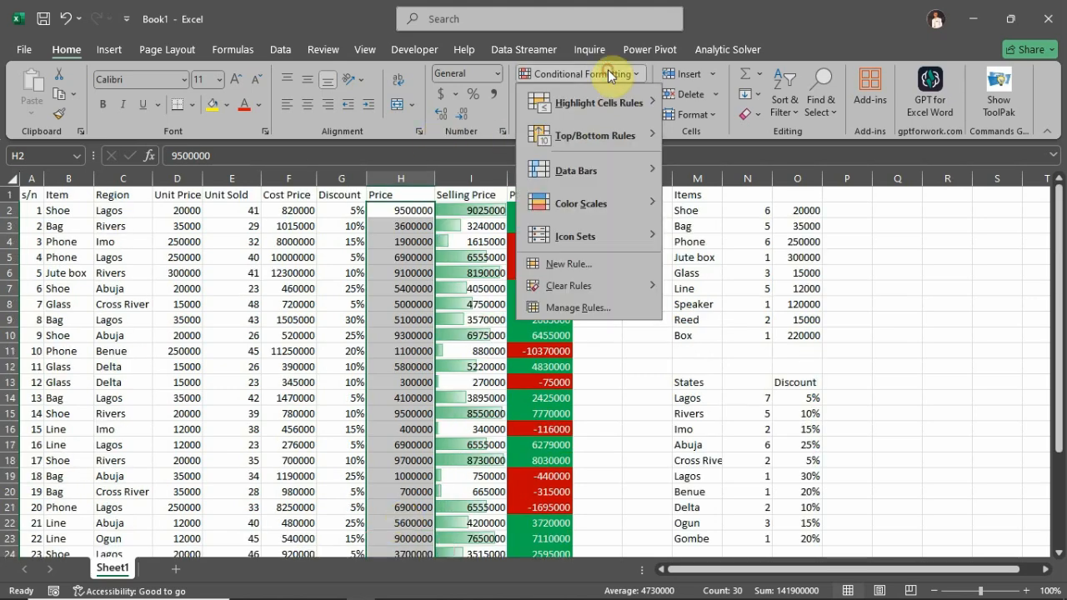
{"action": "mouse_move", "coordinate": [630, 202]}
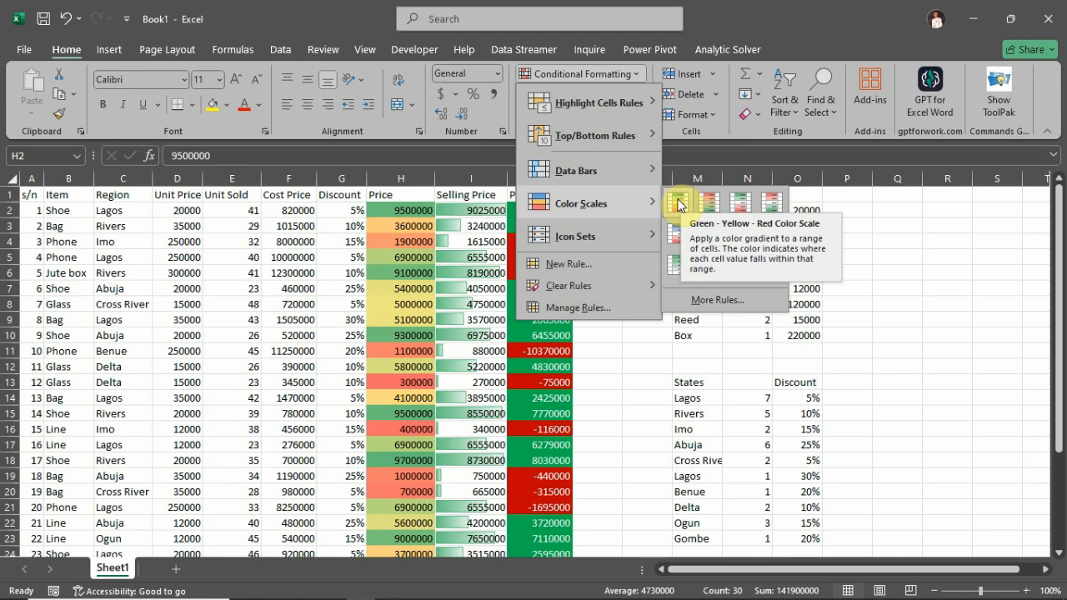
{"action": "left_click", "coordinate": [678, 205]}
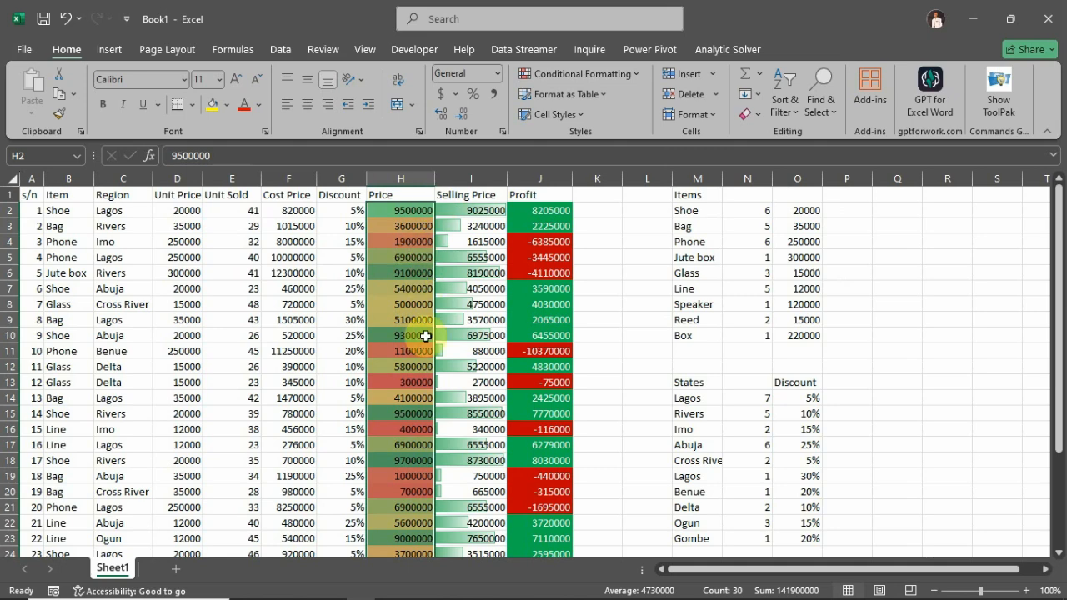
{"action": "scroll", "coordinate": [426, 336], "scroll_direction": "down", "scroll_amount": 3}
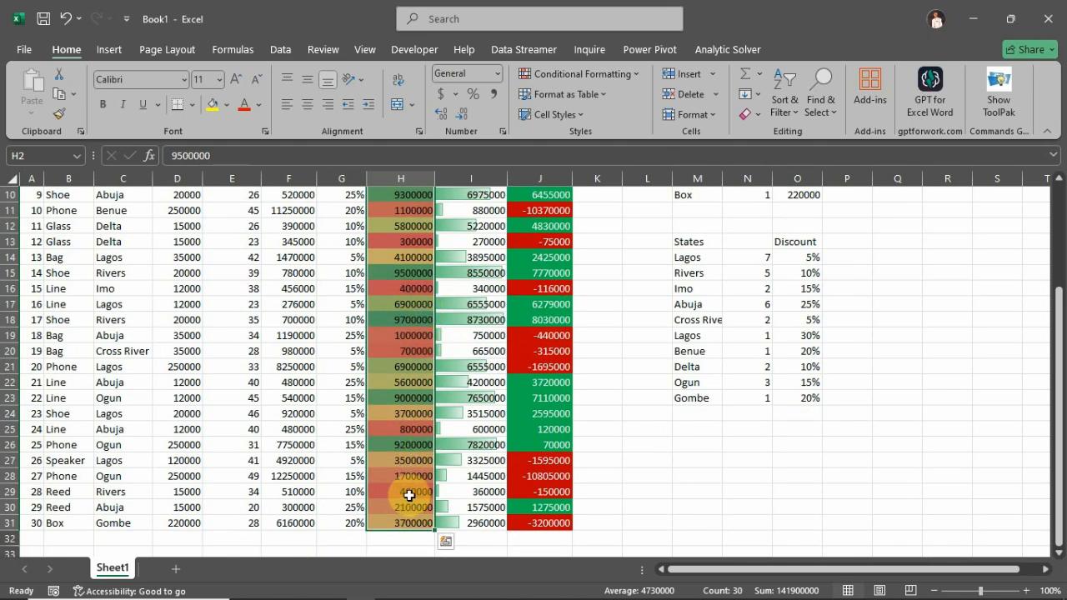
{"action": "scroll", "coordinate": [410, 492], "scroll_direction": "up", "scroll_amount": 3}
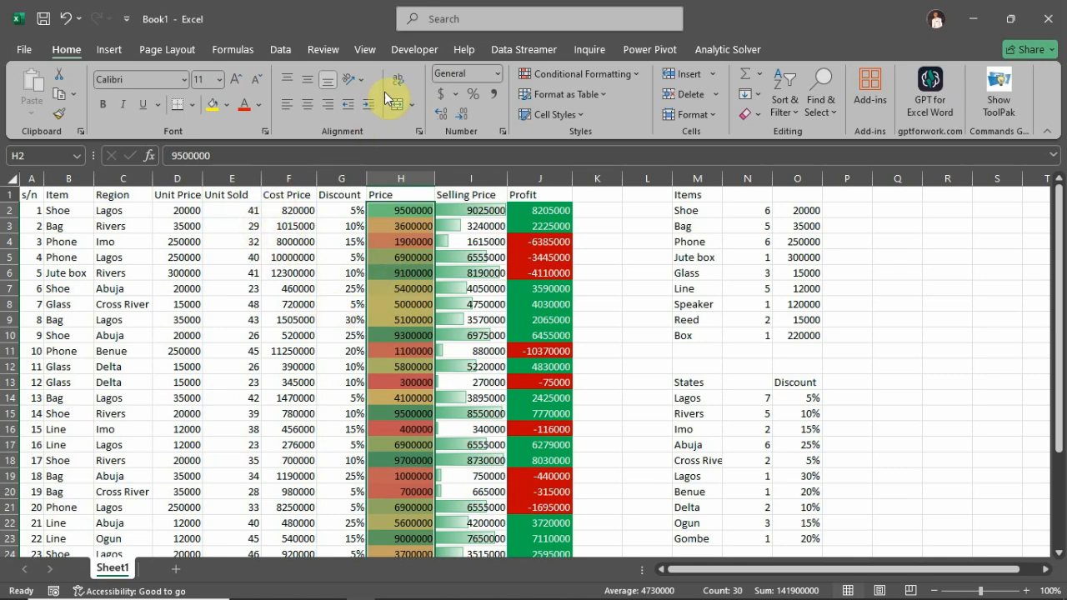
{"action": "left_click", "coordinate": [615, 80]}
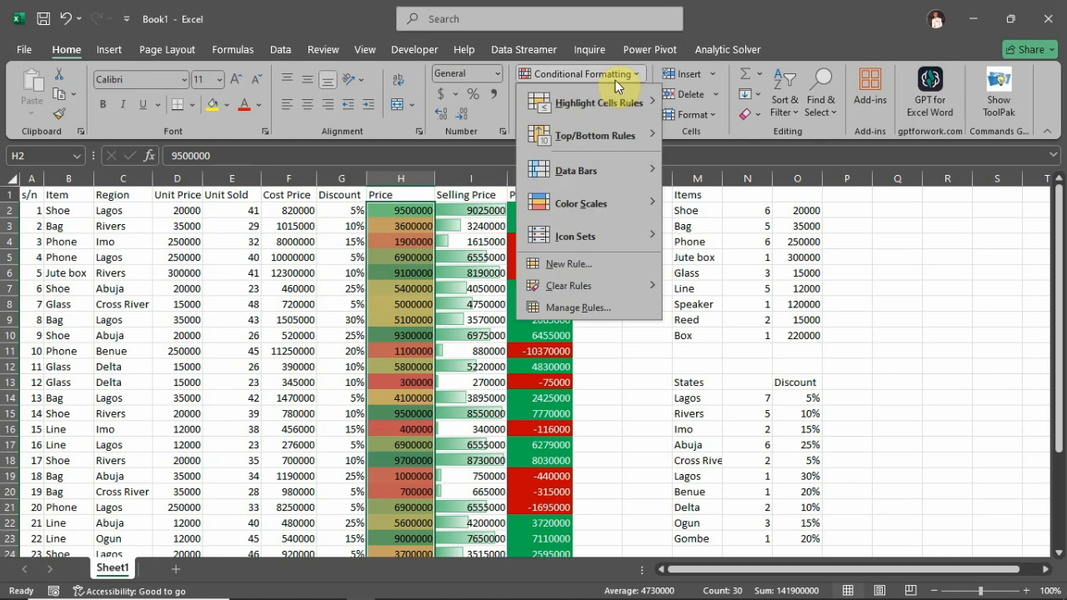
{"action": "mouse_move", "coordinate": [578, 251]}
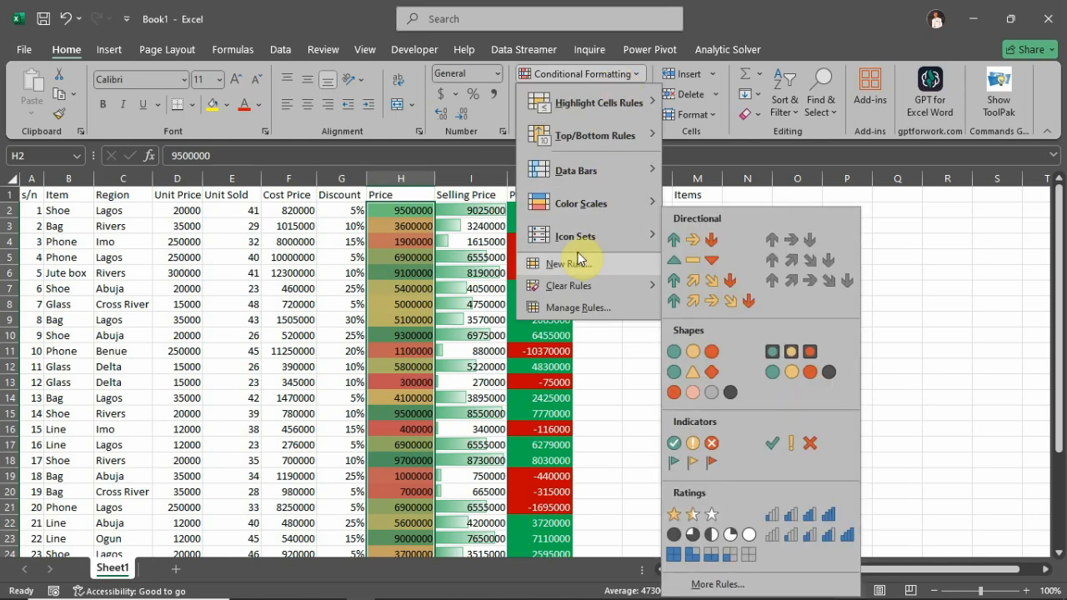
{"action": "left_click", "coordinate": [349, 206]}
Apply the colored three-arrow directional icon set to the Discount values from G2 to G31.
{"action": "left_click", "coordinate": [347, 207]}
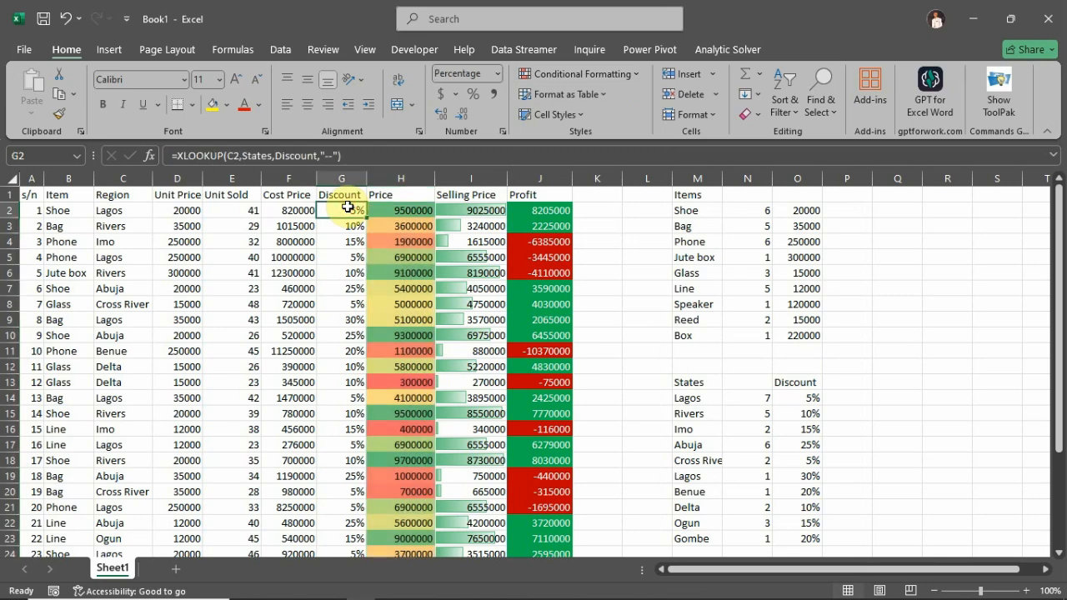
{"action": "key", "text": "ctrl+shift+Down"}
{"action": "left_click", "coordinate": [618, 72]}
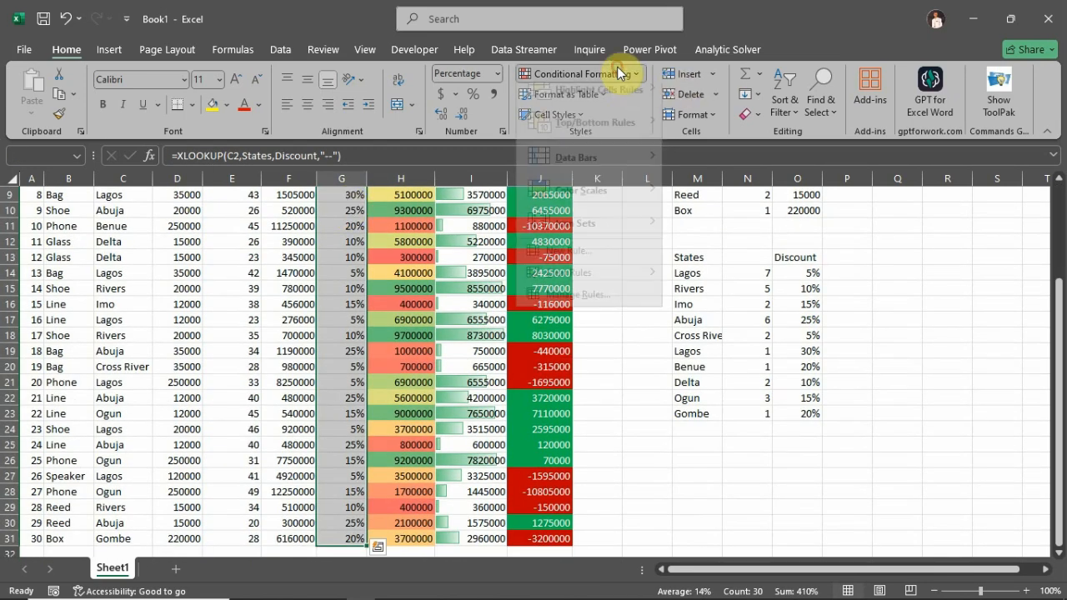
{"action": "mouse_move", "coordinate": [620, 241]}
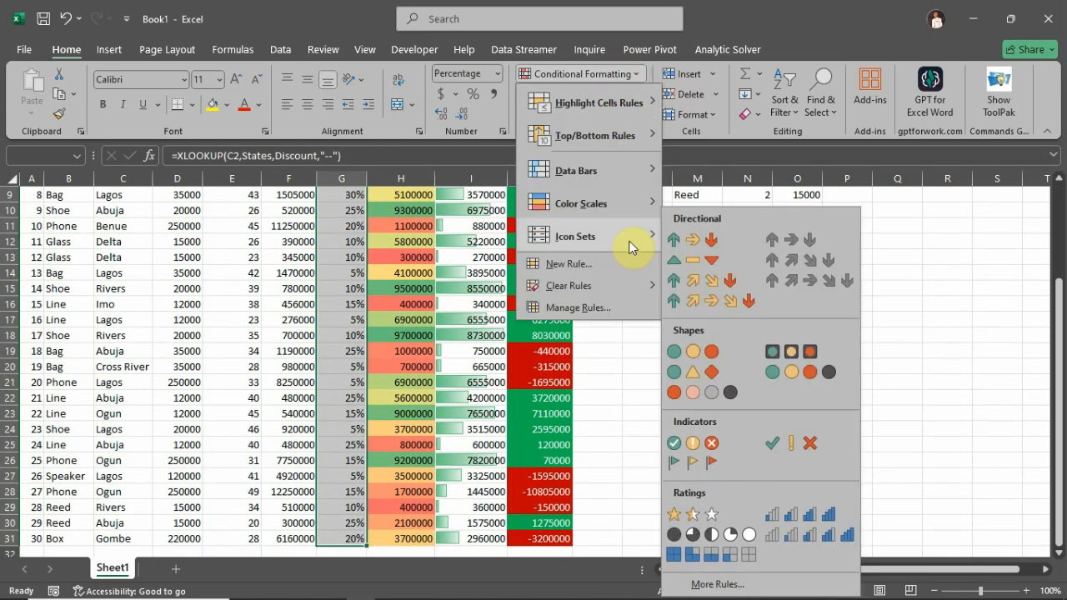
{"action": "left_click", "coordinate": [680, 244]}
{"action": "scroll", "coordinate": [462, 309], "scroll_direction": "up", "scroll_amount": 3}
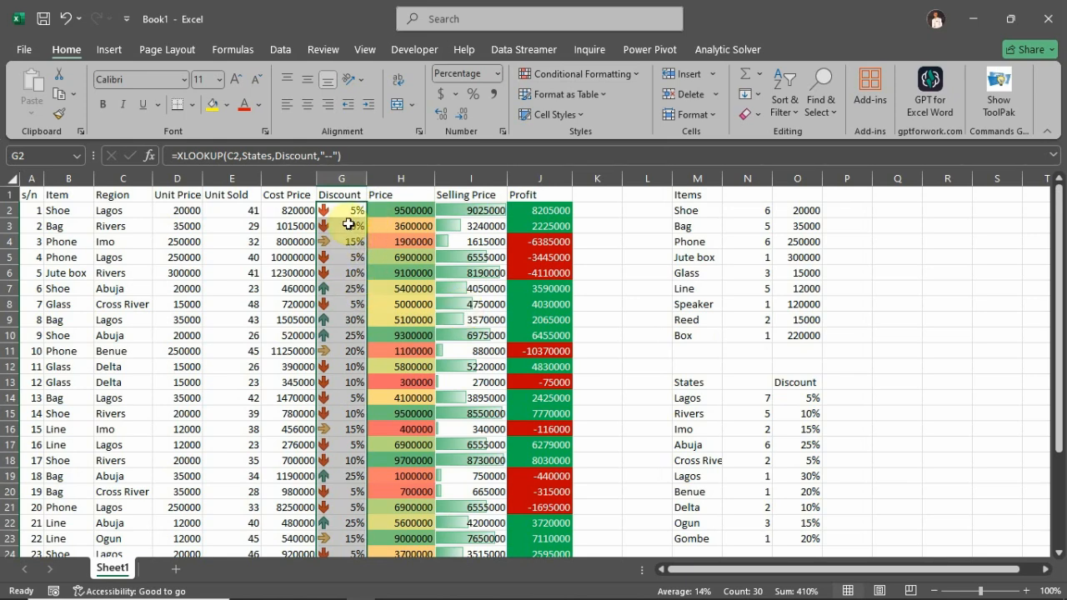
Open the Discount column's icon set rule for editing and look through the available icon styles.
{"action": "left_click", "coordinate": [621, 77]}
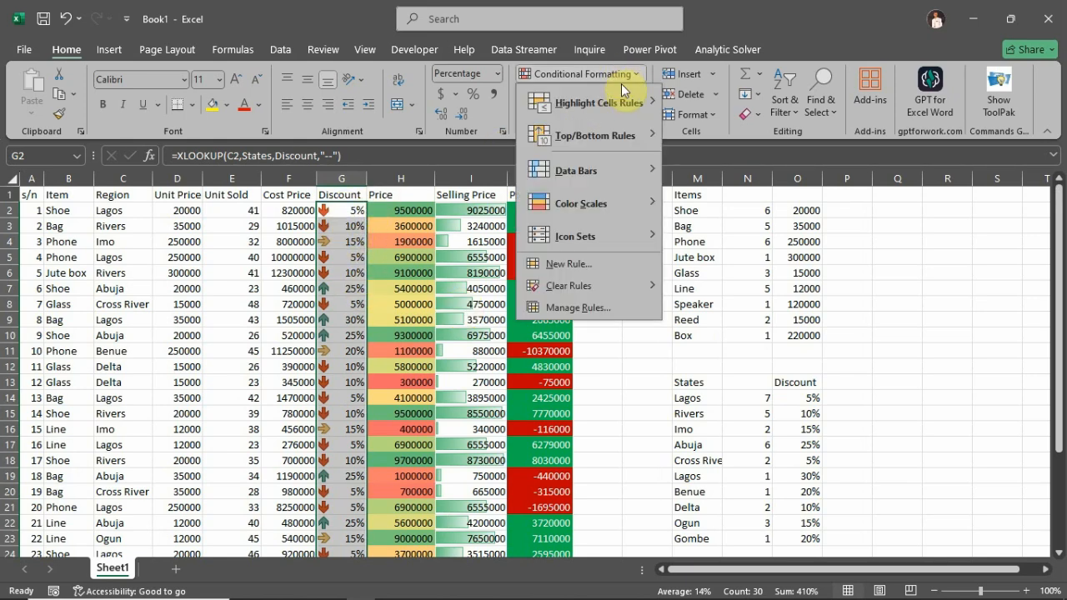
{"action": "mouse_move", "coordinate": [638, 281]}
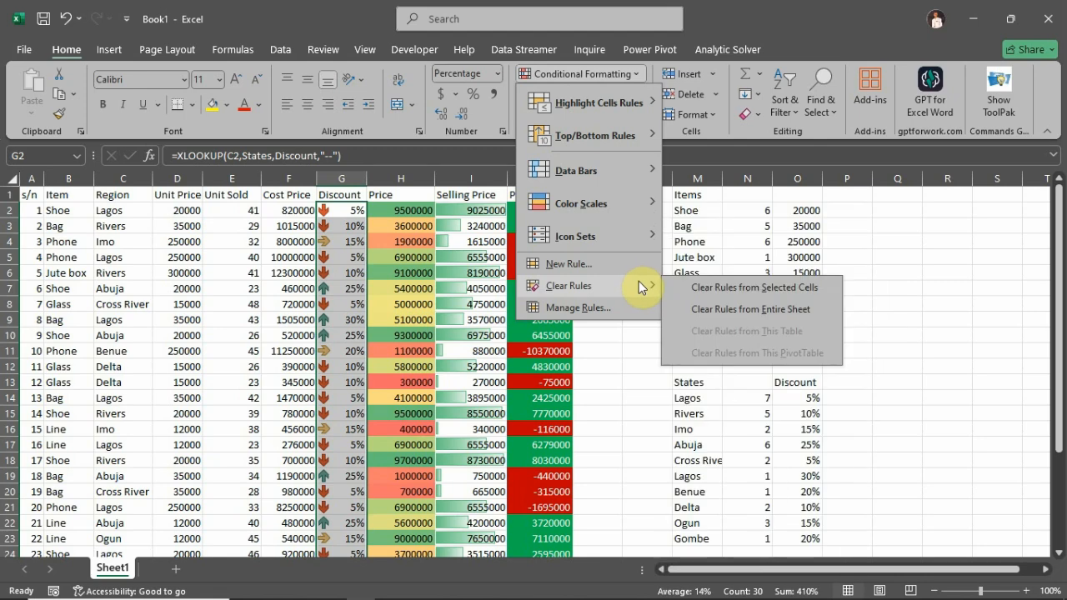
{"action": "left_click", "coordinate": [623, 306]}
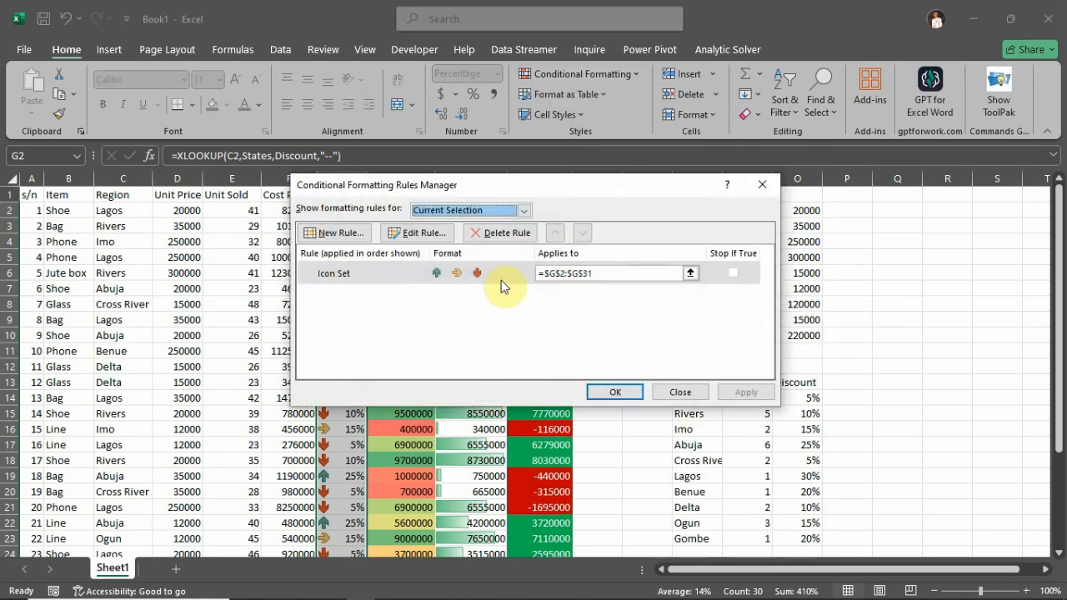
{"action": "left_click", "coordinate": [506, 278]}
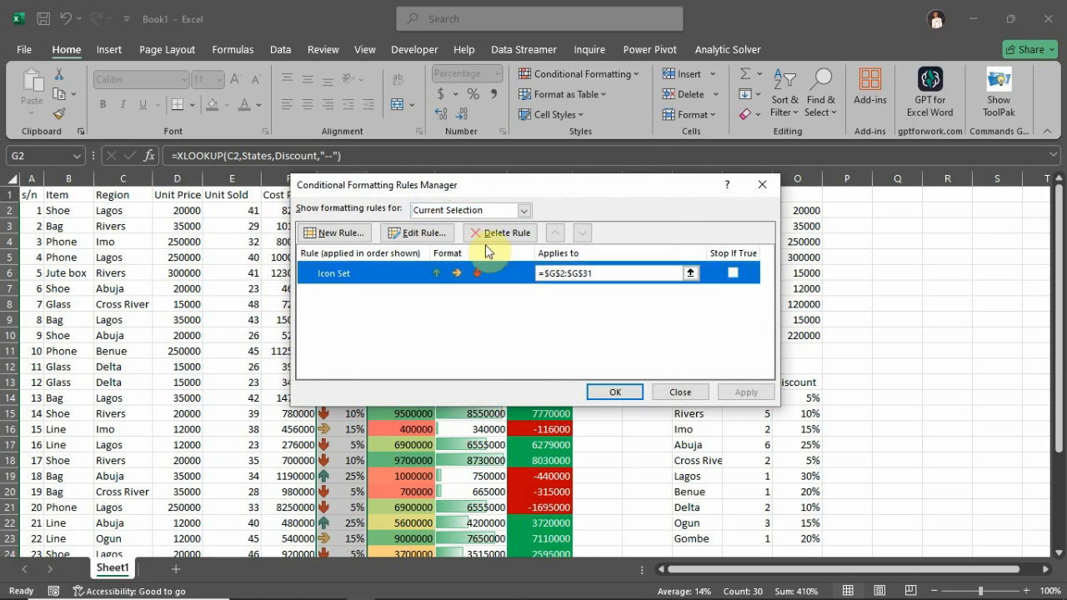
{"action": "left_click", "coordinate": [437, 230]}
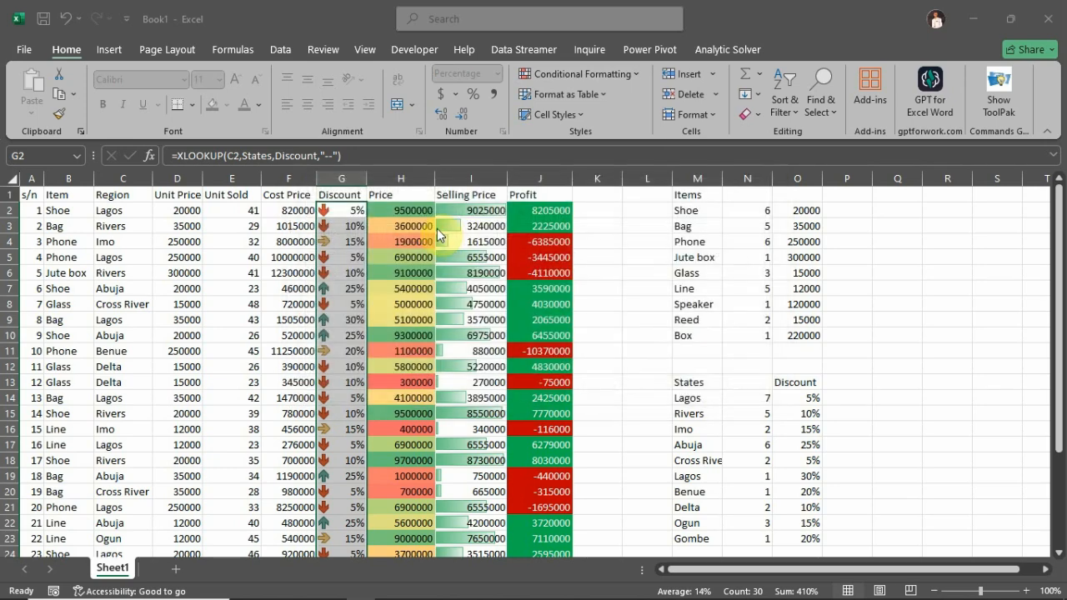
{"action": "left_click", "coordinate": [485, 334]}
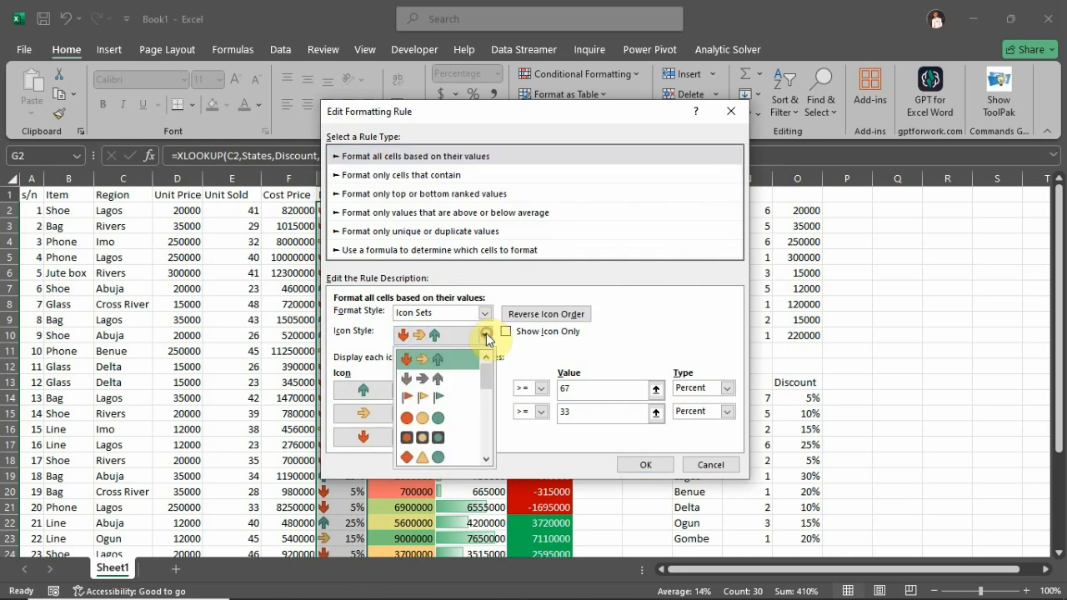
{"action": "left_click_drag", "start_coordinate": [485, 379], "coordinate": [497, 346]}
{"action": "left_click", "coordinate": [484, 335]}
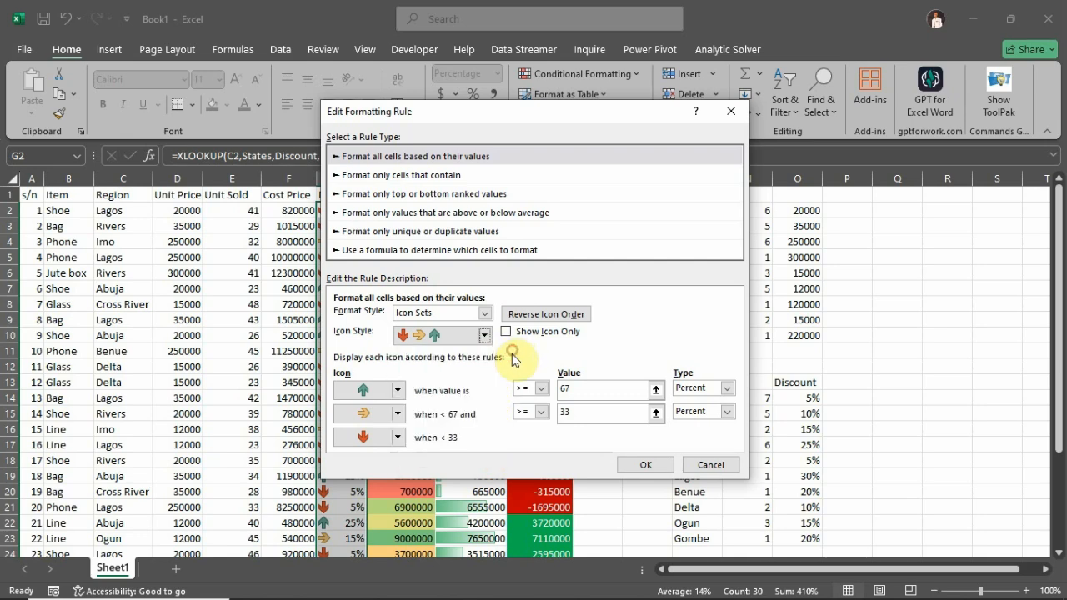
Assign the red down arrow to values of at least 67 percent and the green up arrow to values below 33, and apply the rule.
{"action": "left_click", "coordinate": [400, 390]}
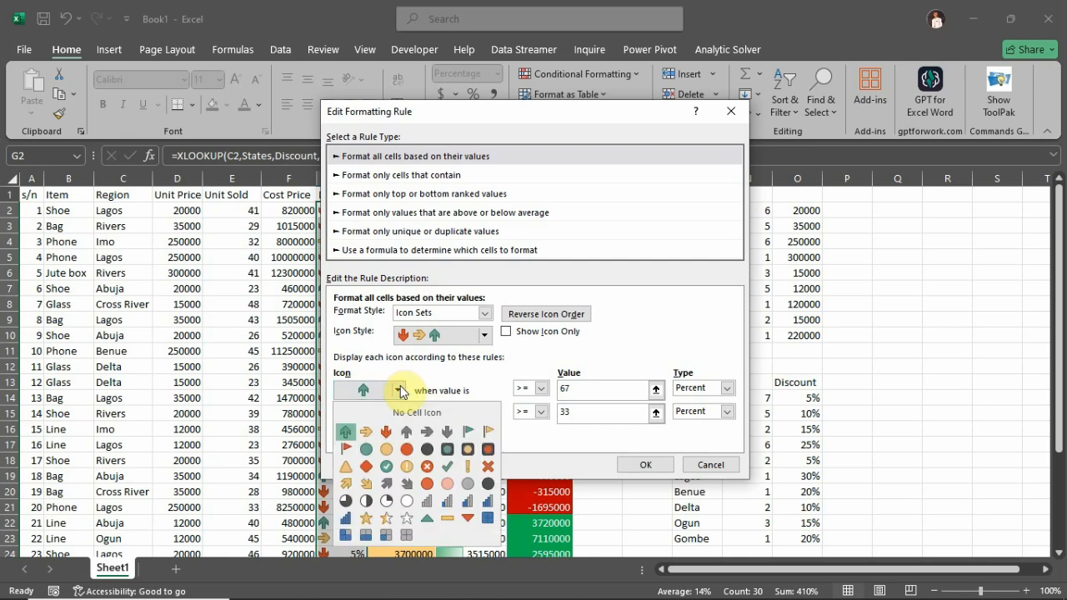
{"action": "left_click", "coordinate": [388, 431]}
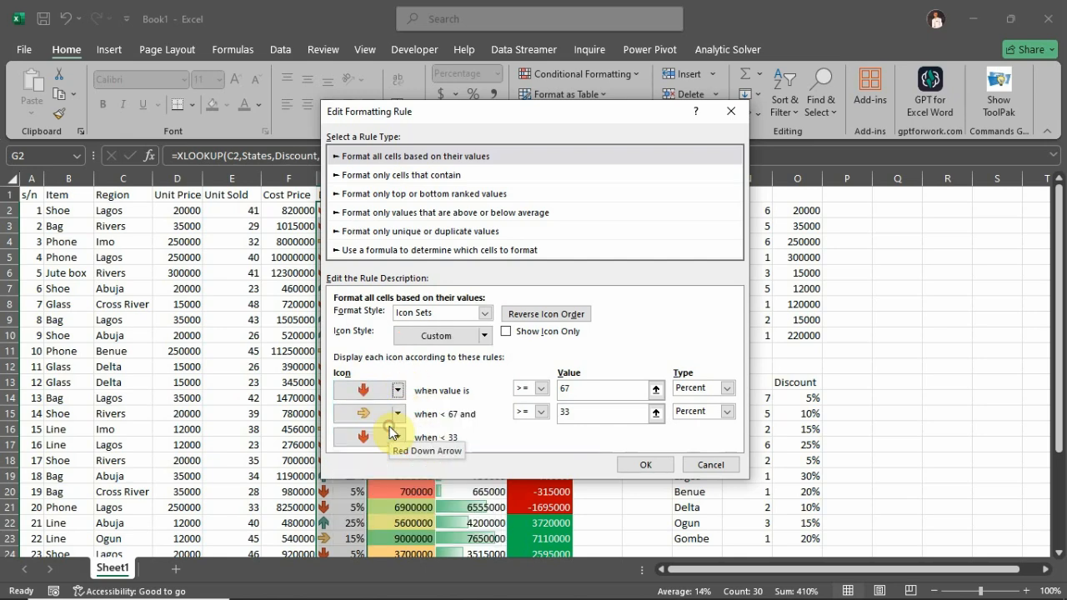
{"action": "left_click", "coordinate": [399, 435]}
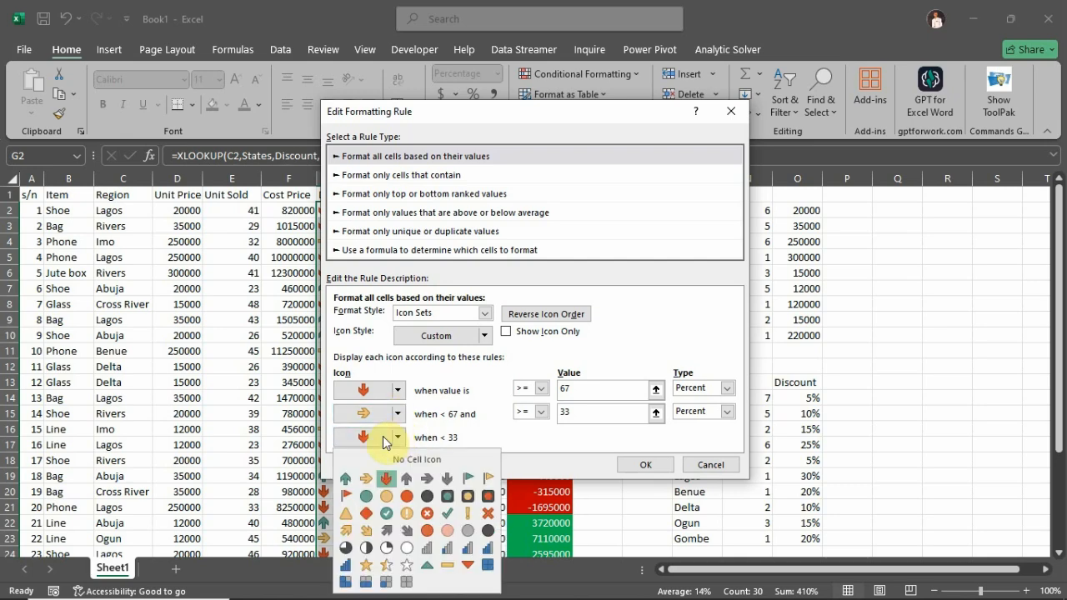
{"action": "left_click", "coordinate": [351, 482]}
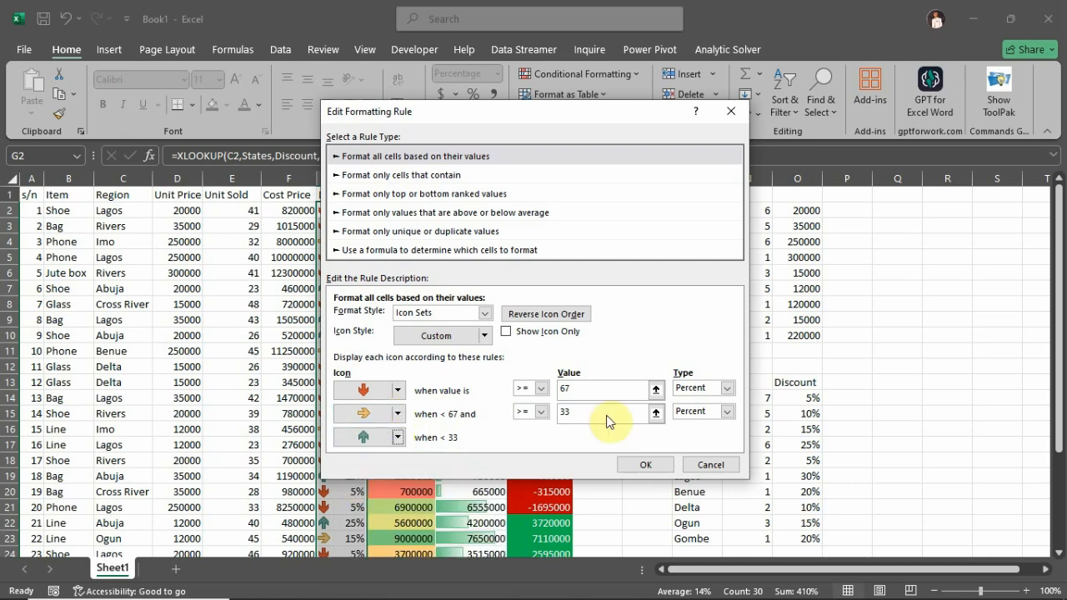
{"action": "left_click", "coordinate": [644, 467]}
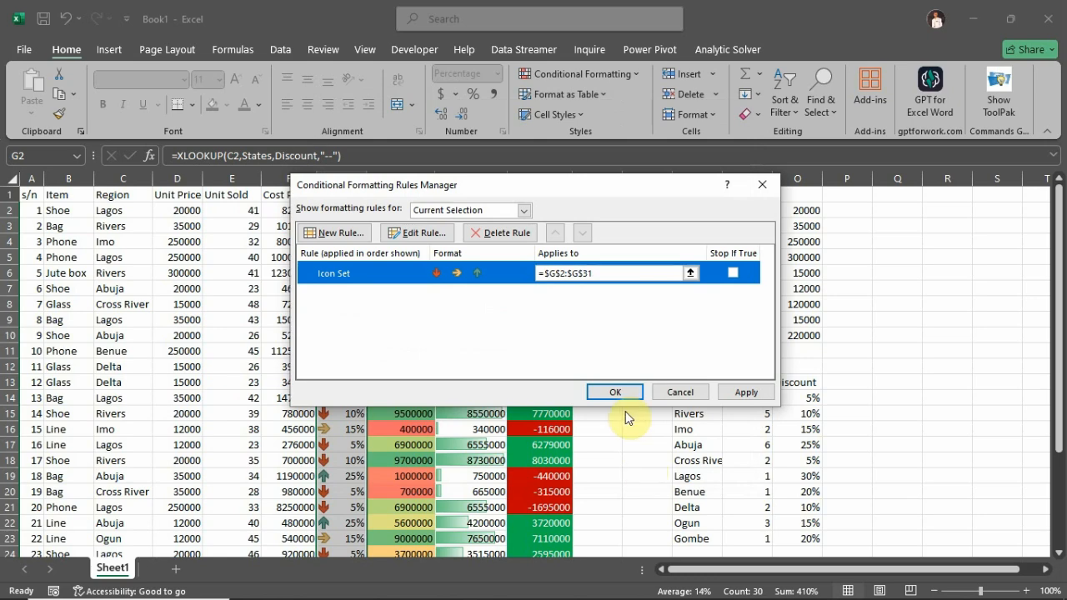
{"action": "left_click", "coordinate": [624, 391]}
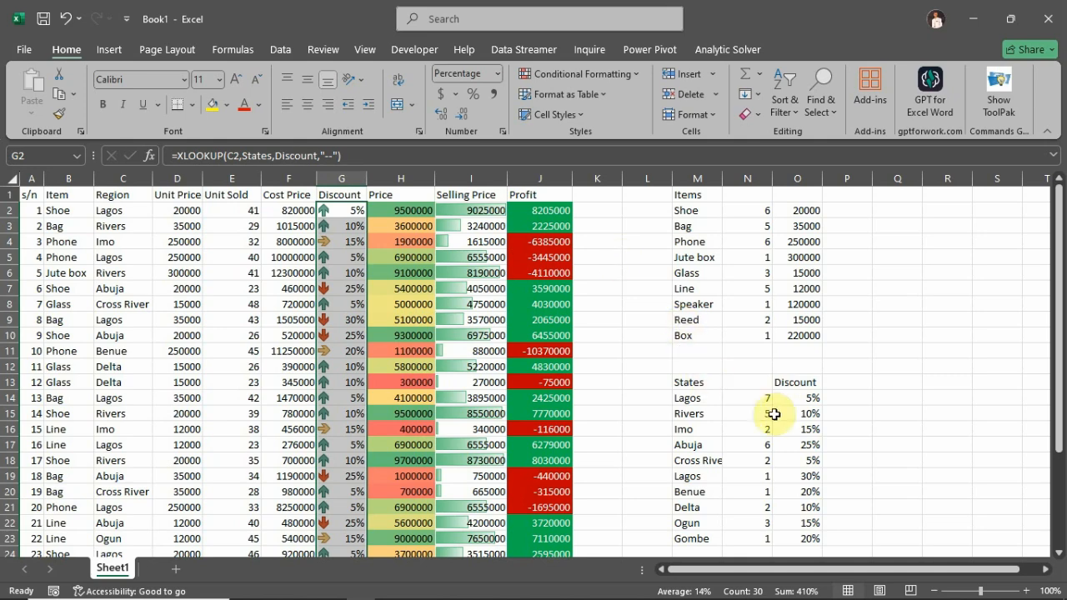
Set the Lagos discount in O14 to 15% and the Benue discount in O20 to 5%.
{"action": "left_click", "coordinate": [806, 397]}
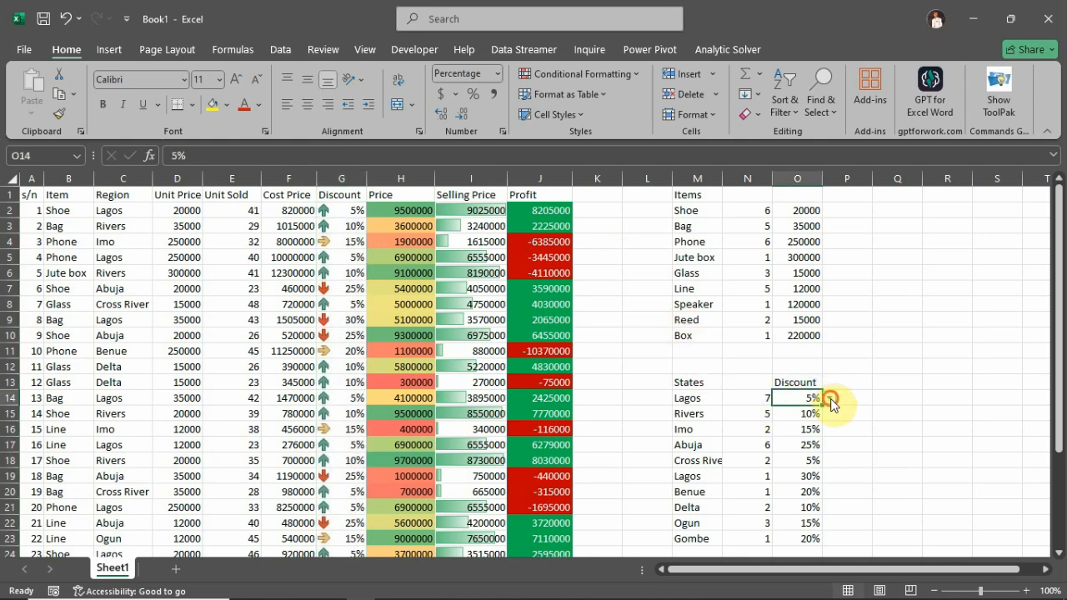
{"action": "left_click", "coordinate": [830, 397]}
{"action": "left_click", "coordinate": [792, 452]}
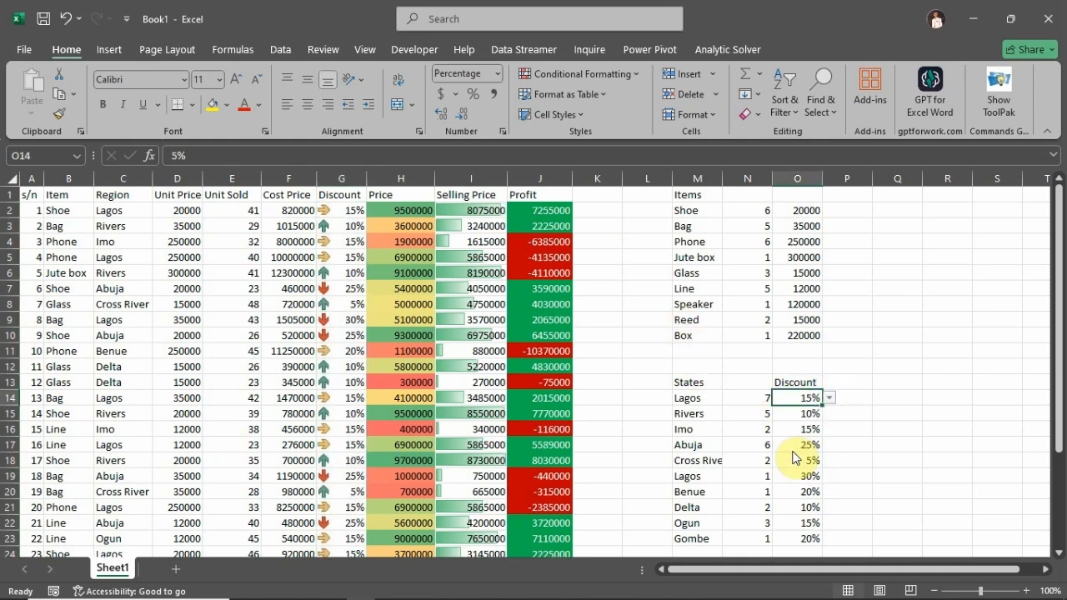
{"action": "left_click", "coordinate": [806, 488]}
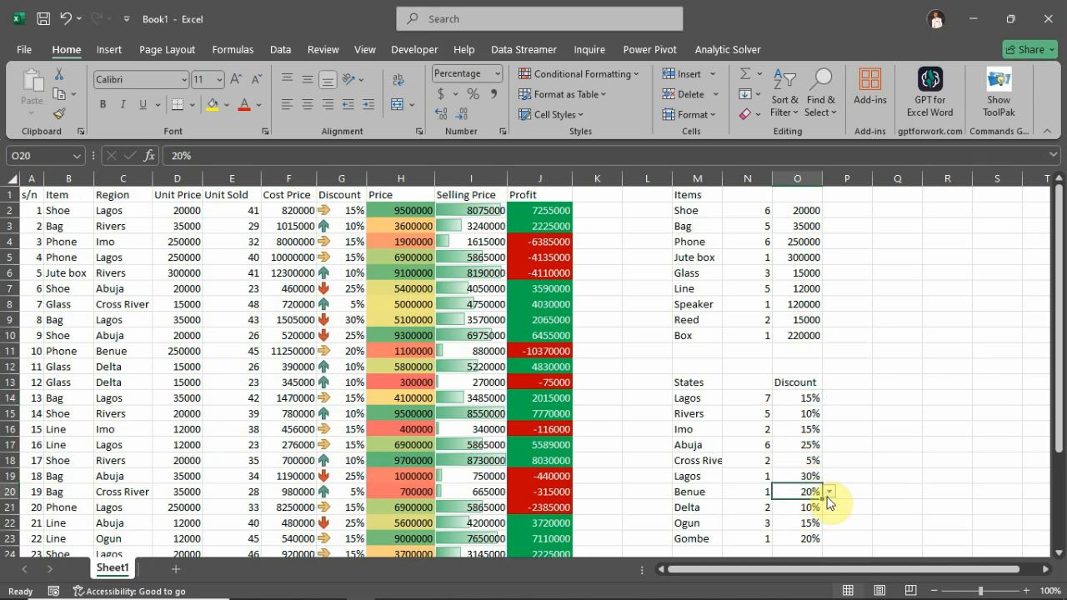
{"action": "left_click", "coordinate": [831, 494]}
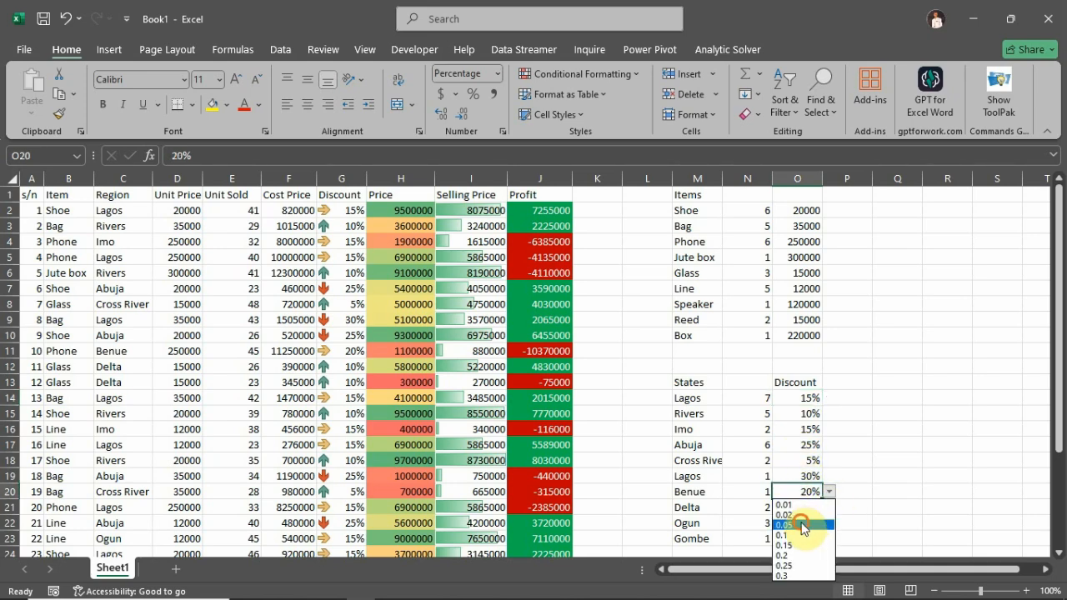
{"action": "left_click", "coordinate": [805, 525]}
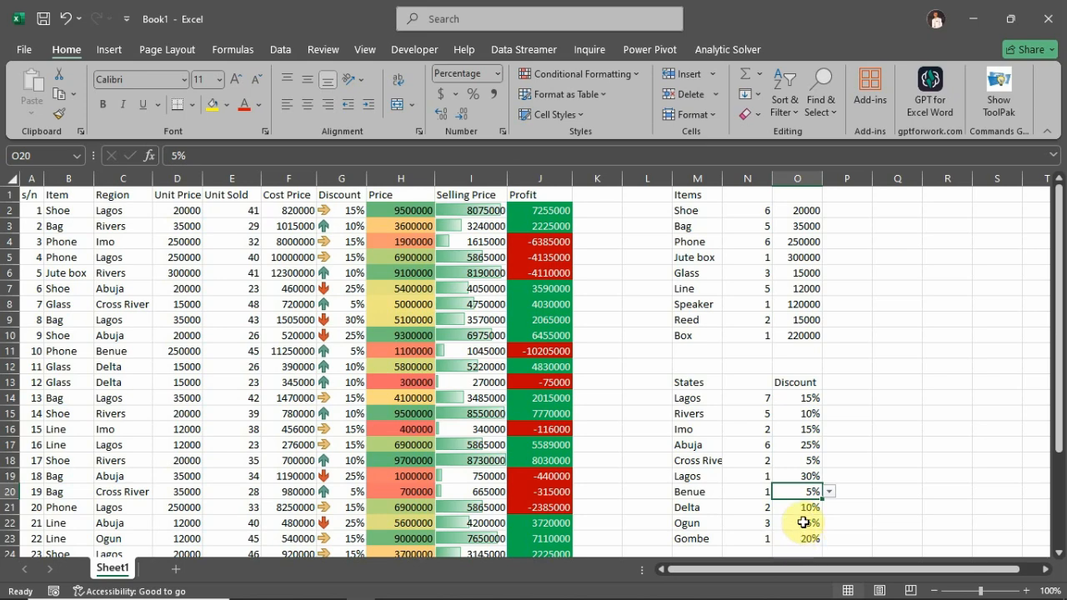
Try a 30% discount for Lagos in O14 and set it back to 15%.
{"action": "left_click", "coordinate": [800, 401]}
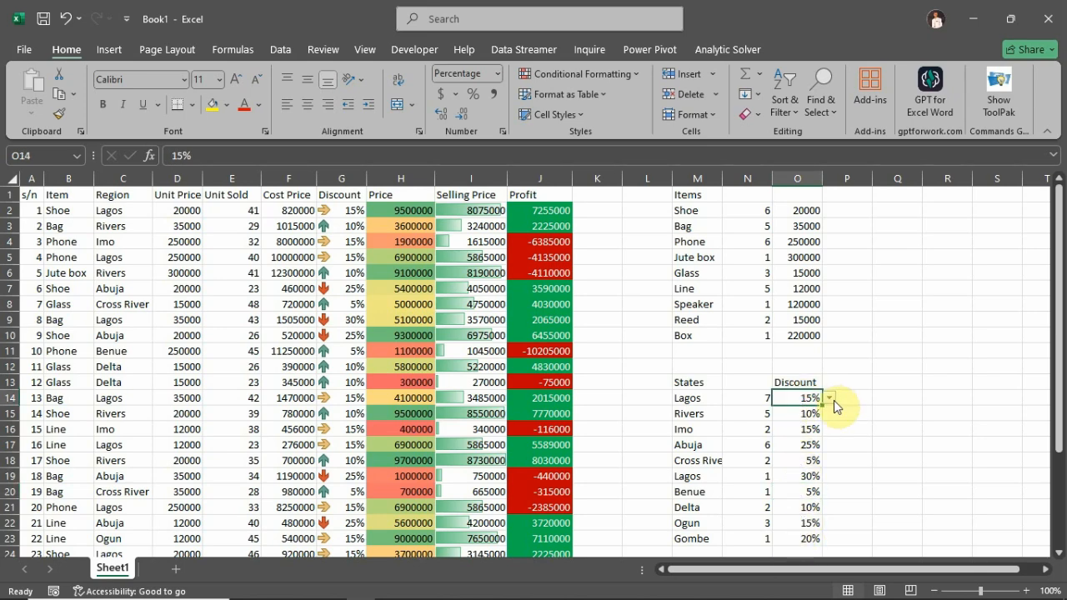
{"action": "left_click", "coordinate": [830, 398]}
{"action": "left_click", "coordinate": [783, 484]}
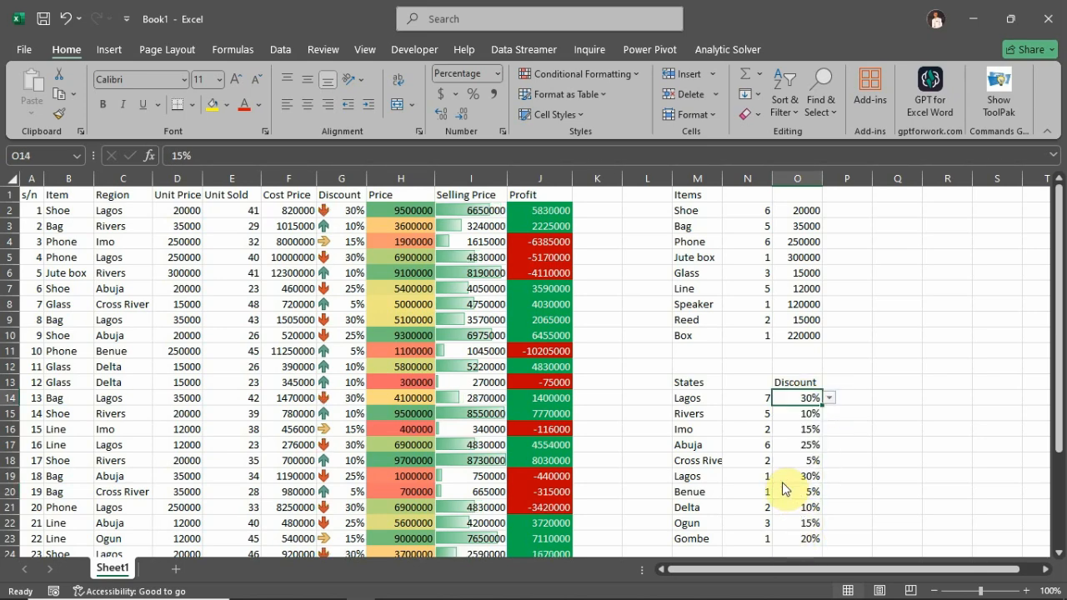
{"action": "left_click", "coordinate": [830, 399]}
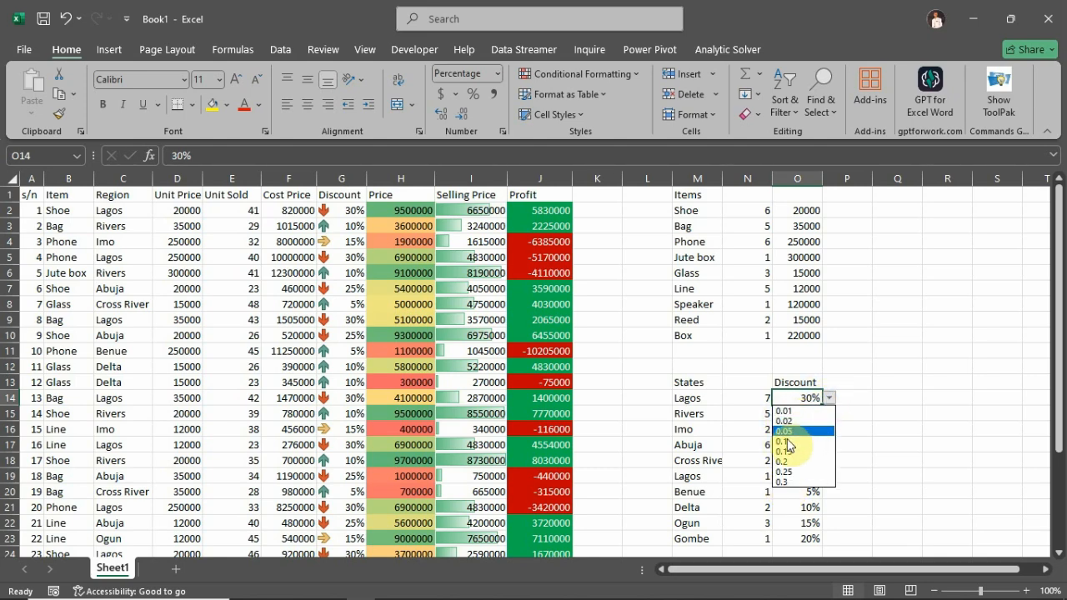
{"action": "left_click", "coordinate": [784, 453]}
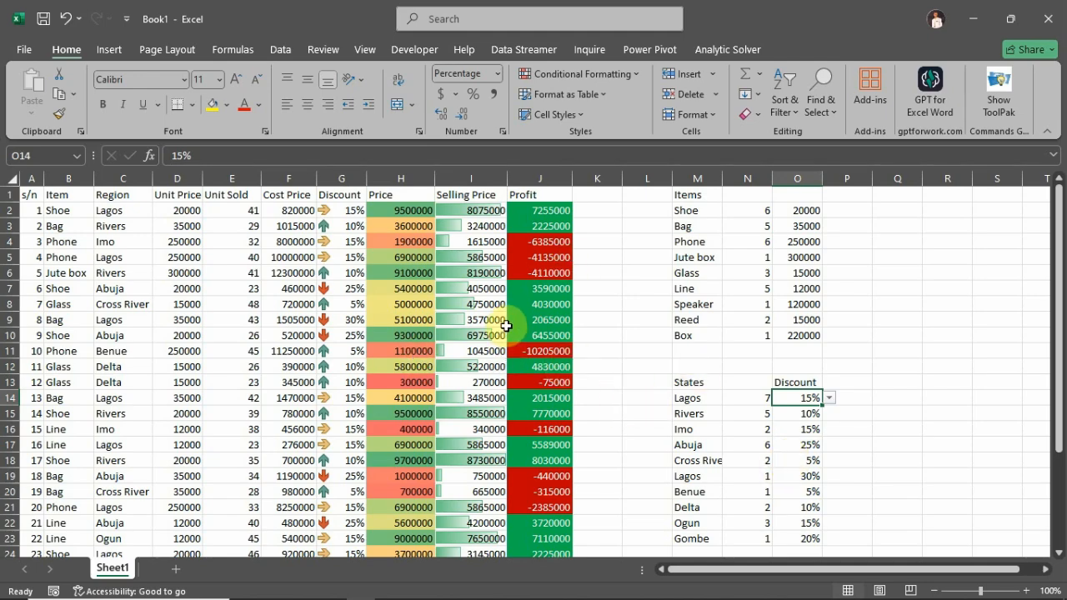
Select the Bag price in cell O3 of the Items list.
{"action": "scroll", "coordinate": [507, 325], "scroll_direction": "down", "scroll_amount": 2}
{"action": "scroll", "coordinate": [506, 325], "scroll_direction": "down", "scroll_amount": 1}
{"action": "scroll", "coordinate": [507, 326], "scroll_direction": "up", "scroll_amount": 3}
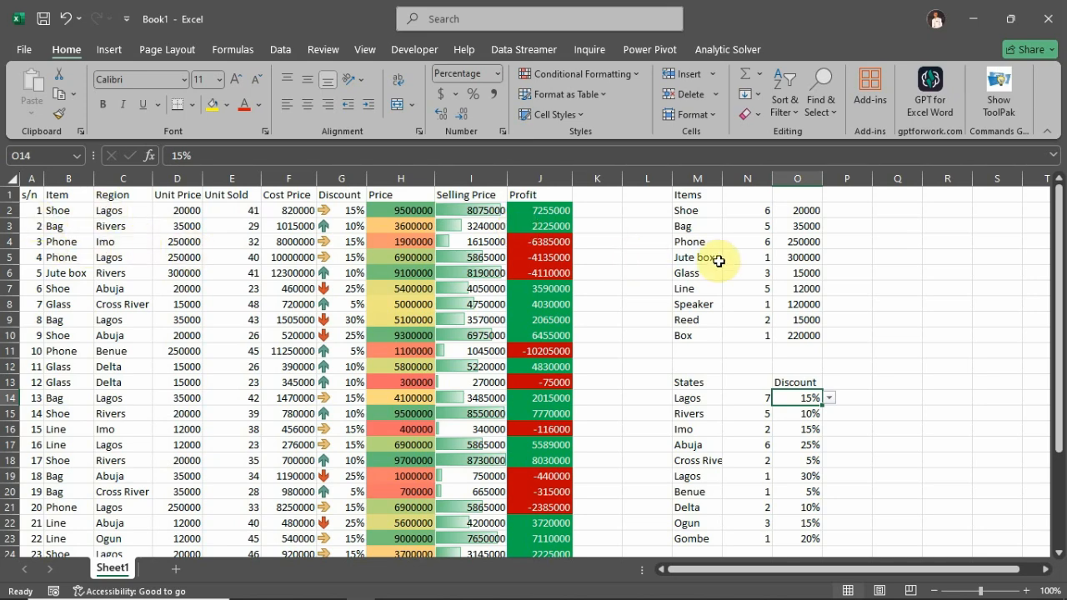
{"action": "left_click", "coordinate": [800, 226]}
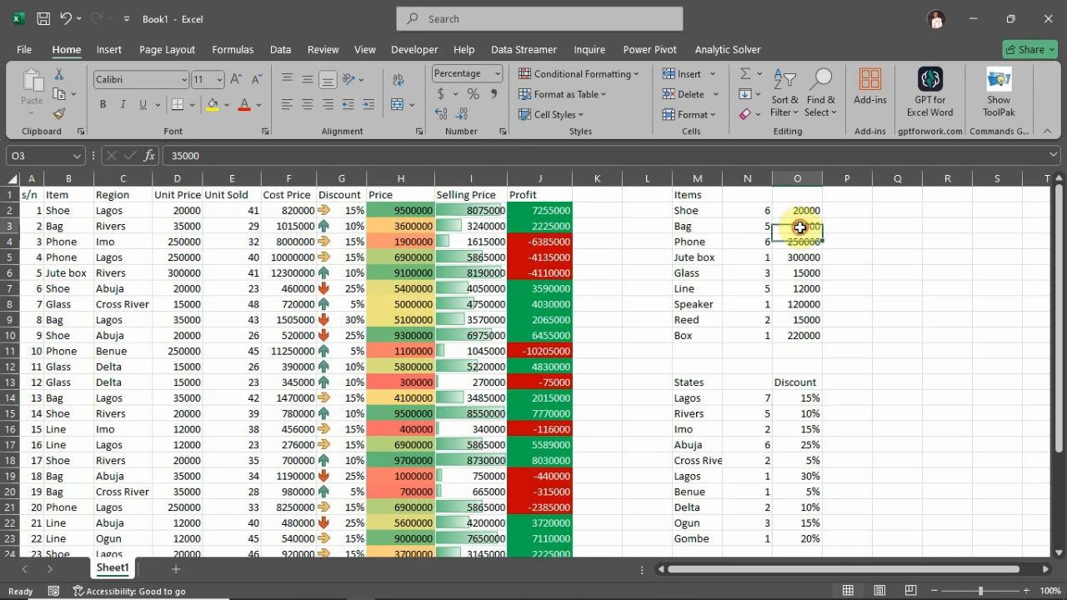